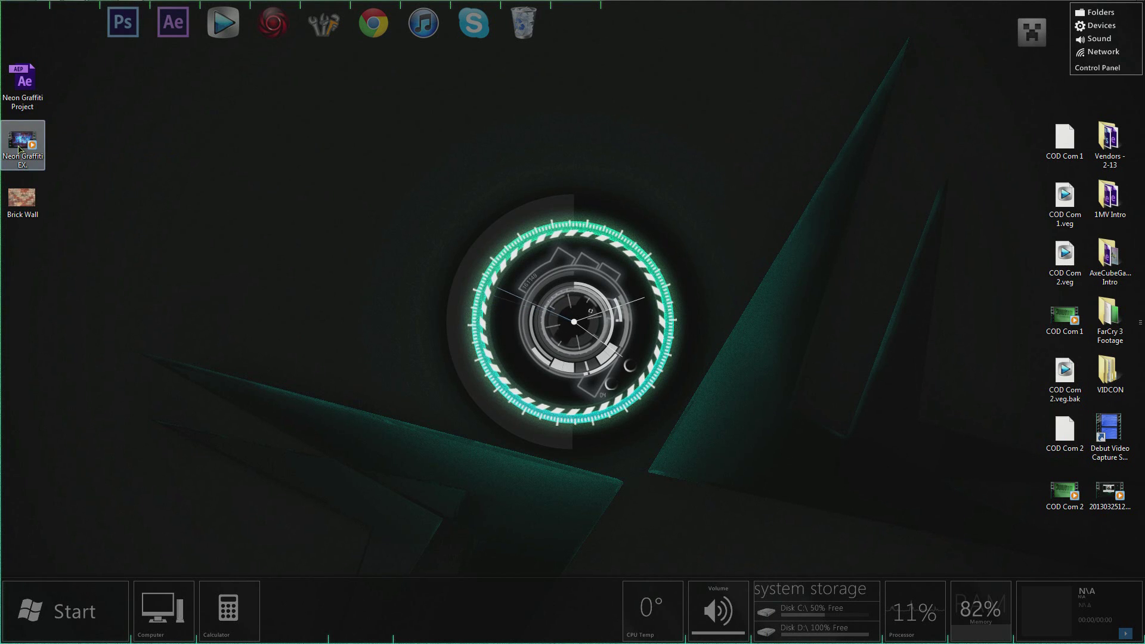
- Play the Neon Graffiti EX. example video from the desktop, leave full screen and close the player
{"action": "double_click", "coordinate": [21, 146]}
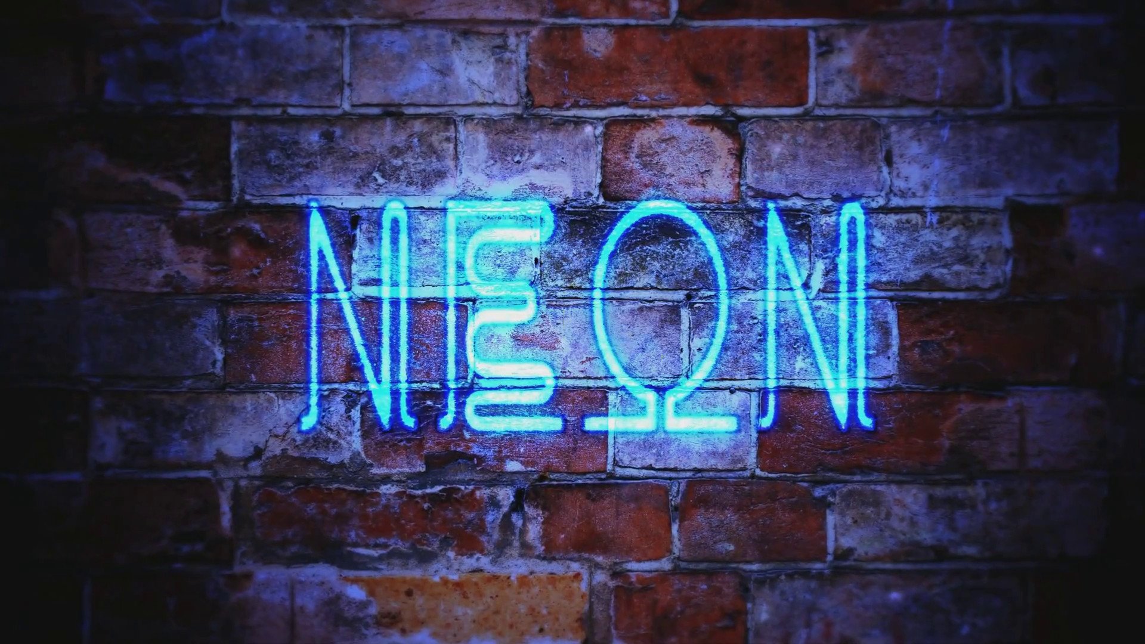
{"action": "mouse_move", "coordinate": [620, 360]}
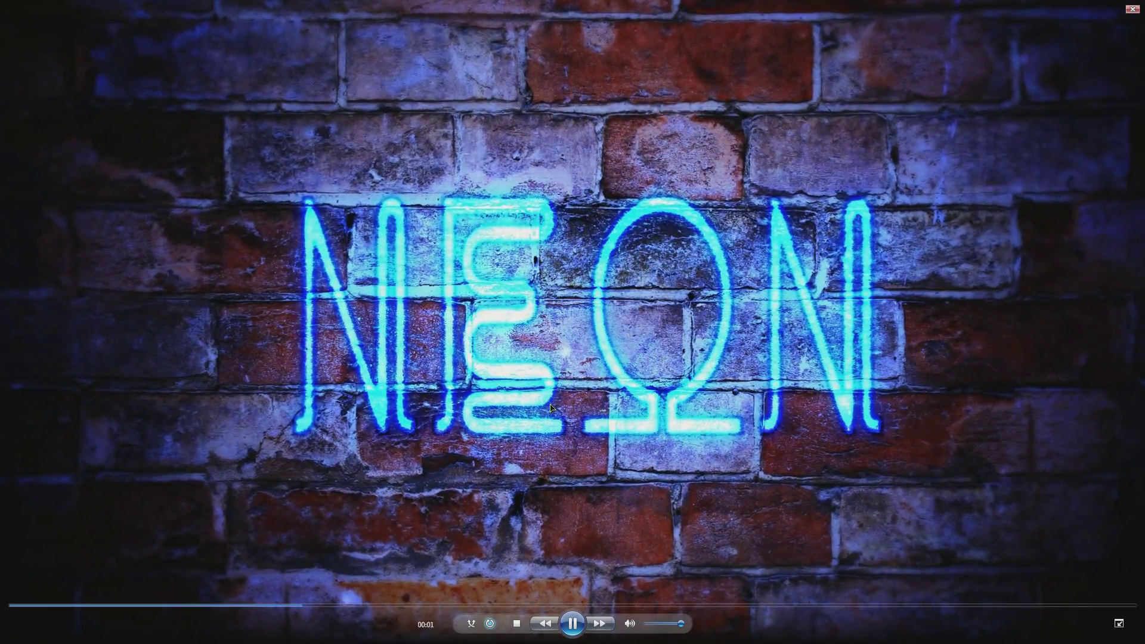
{"action": "double_click", "coordinate": [690, 366]}
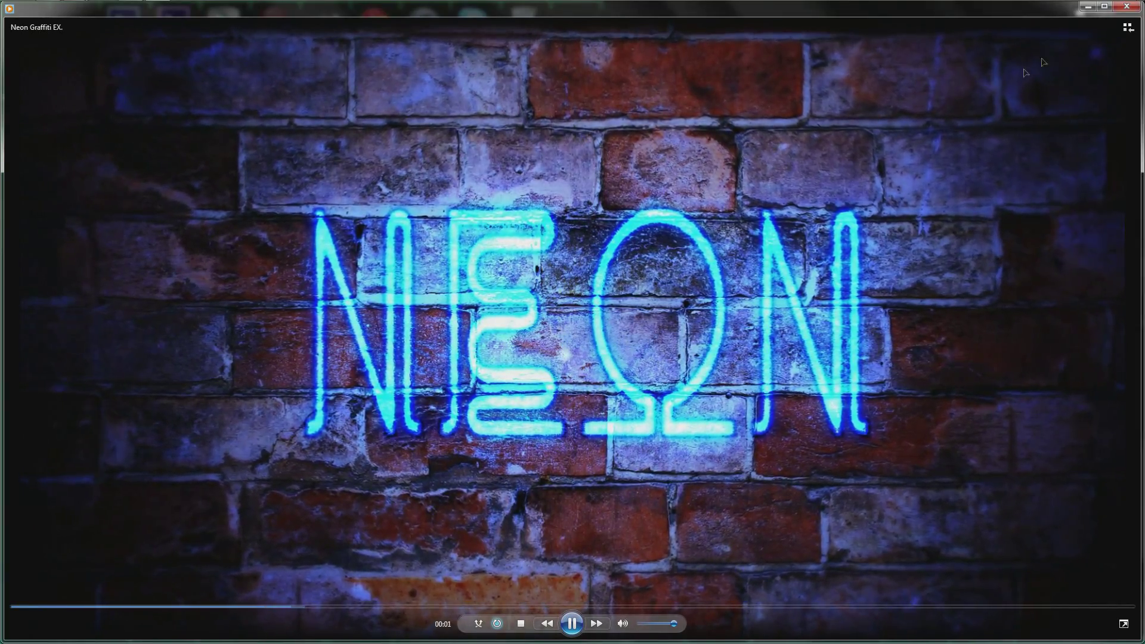
{"action": "left_click", "coordinate": [1122, 7]}
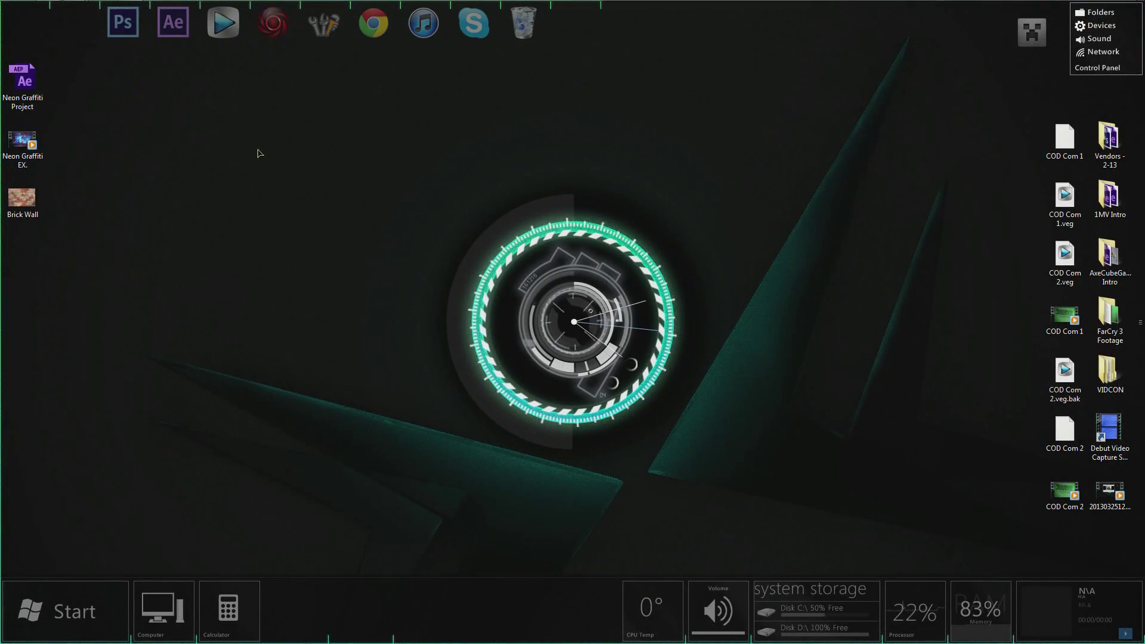
- Switch to Chrome and look through the neon fonts previewed with the word TAKEOVER on 1001fonts.com
{"action": "mouse_move", "coordinate": [129, 8]}
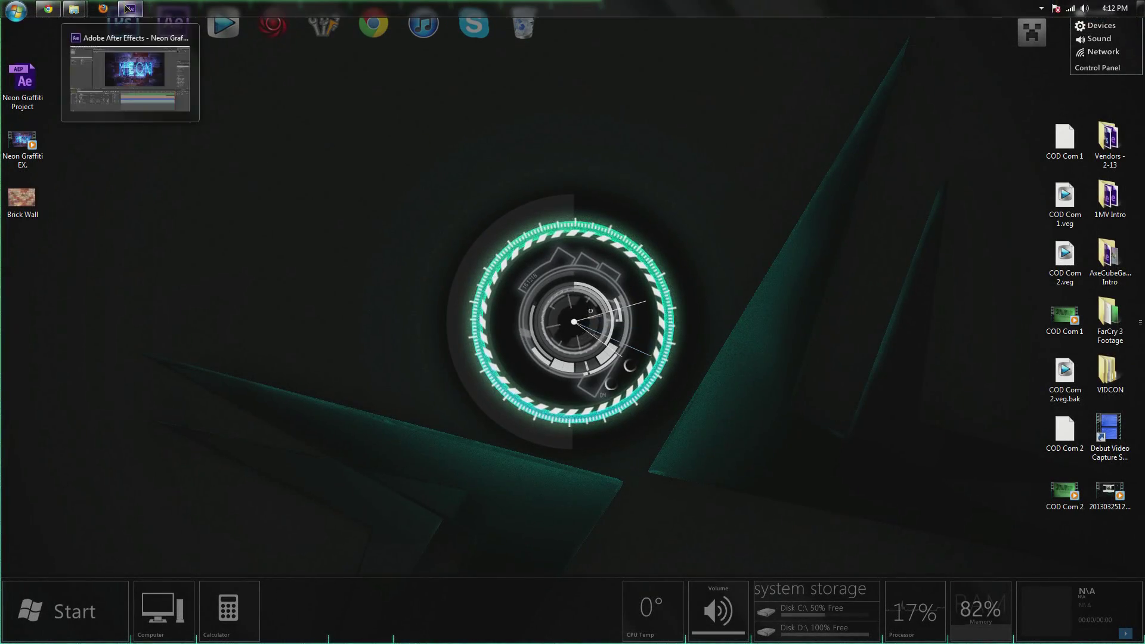
{"action": "left_click", "coordinate": [49, 9]}
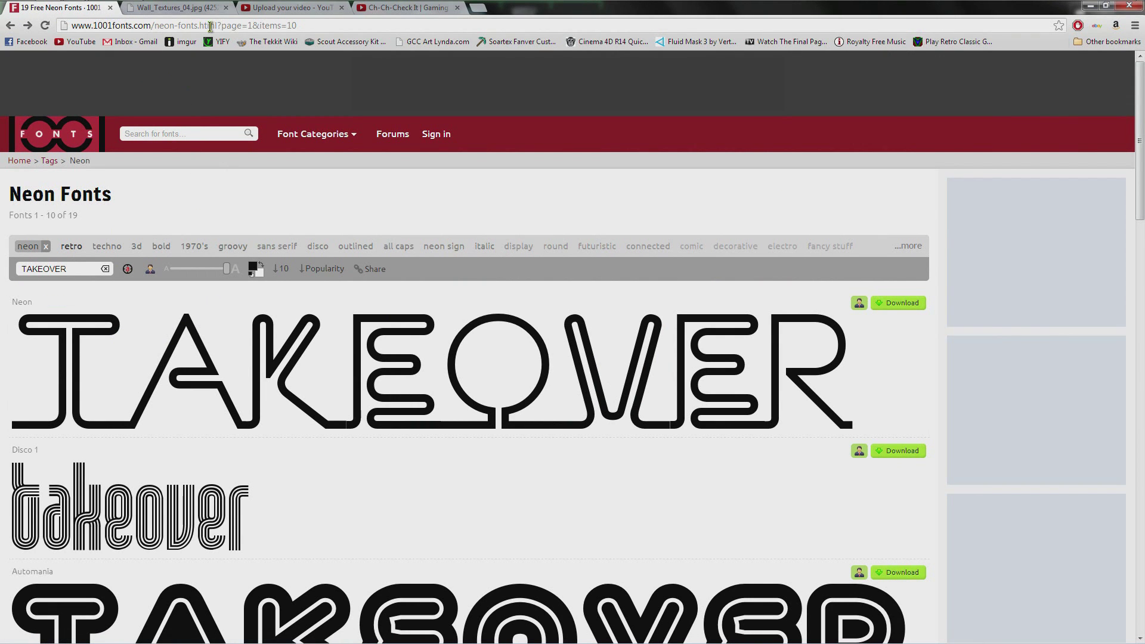
{"action": "scroll", "coordinate": [340, 387], "scroll_direction": "down", "scroll_amount": 10}
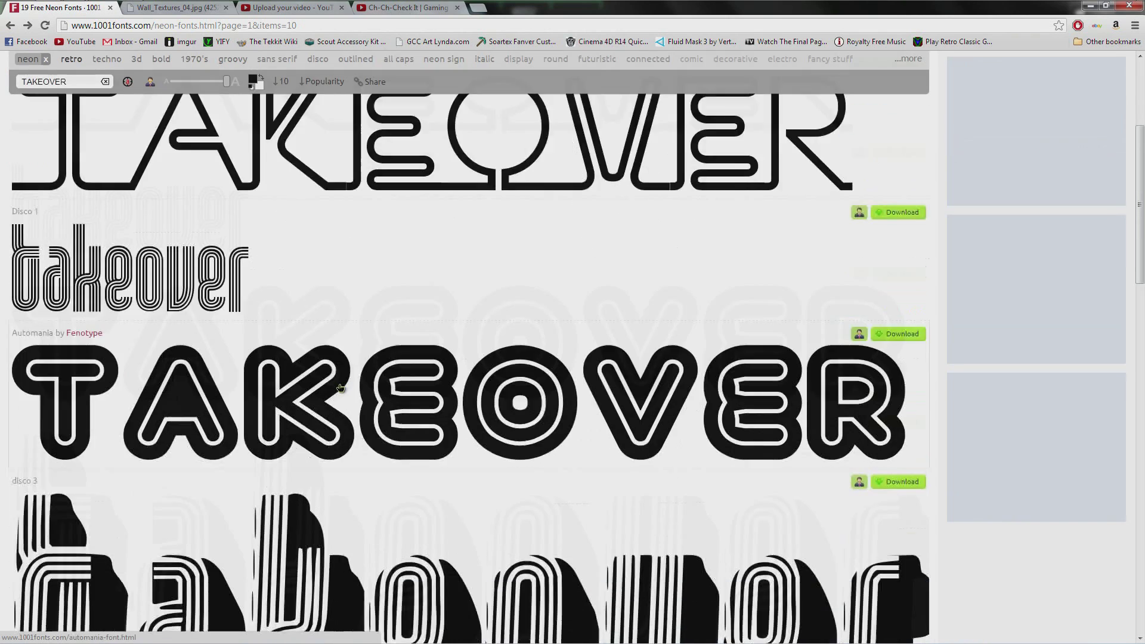
{"action": "scroll", "coordinate": [340, 388], "scroll_direction": "up", "scroll_amount": 10}
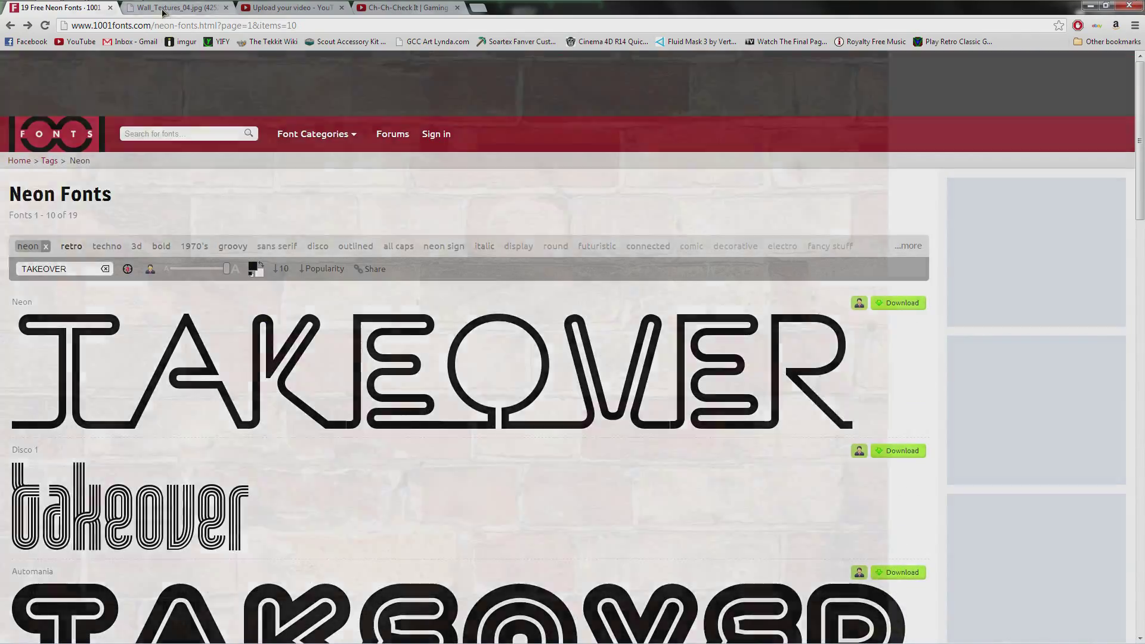
- View the Wall_Textures_04.jpg brick wall image at full size and fit it back to the window
{"action": "left_click", "coordinate": [163, 12]}
{"action": "left_click", "coordinate": [481, 271]}
{"action": "left_click", "coordinate": [471, 273]}
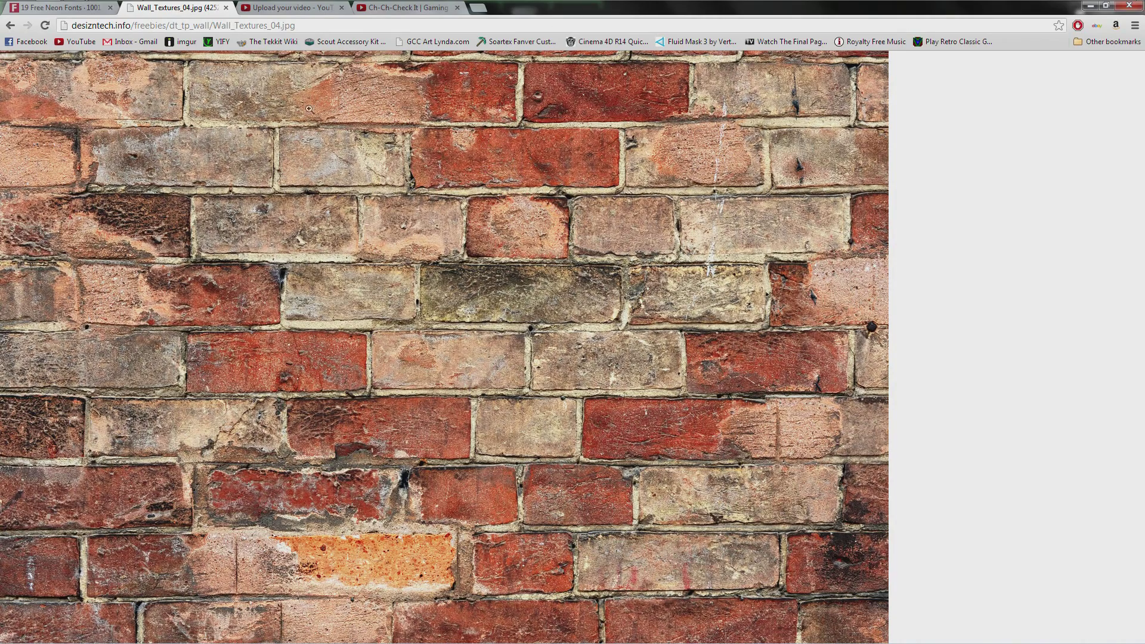
- Look over the Ch-Ch-Check It | Gaming channel page on YouTube and minimize the browser
{"action": "left_click", "coordinate": [288, 12]}
{"action": "key", "text": "ctrl+Tab"}
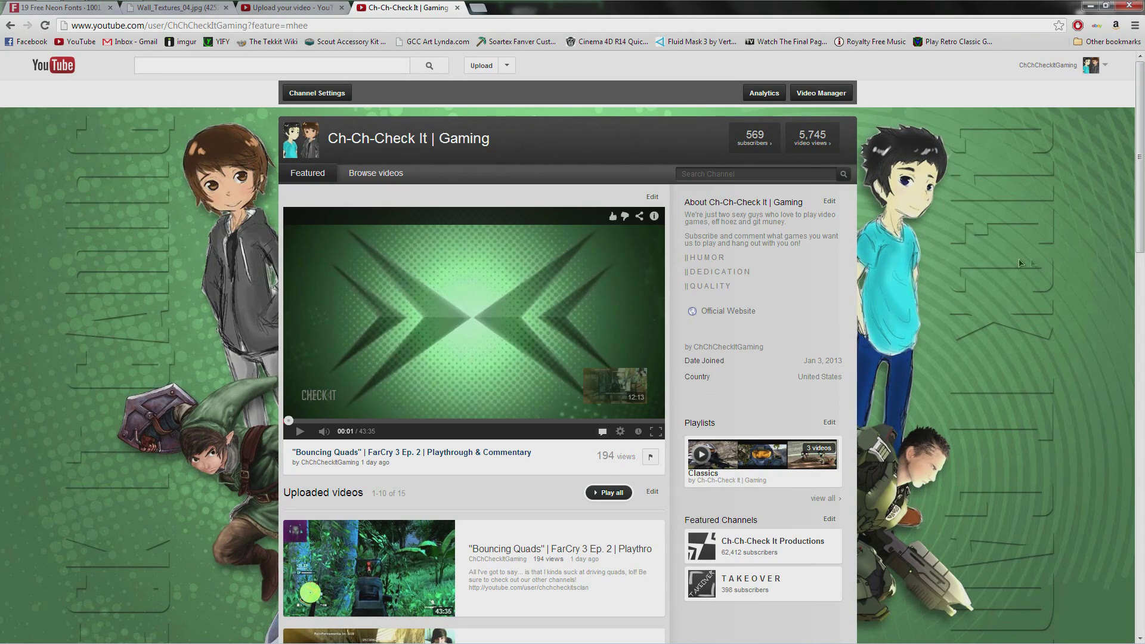
{"action": "scroll", "coordinate": [1042, 252], "scroll_direction": "down", "scroll_amount": 3}
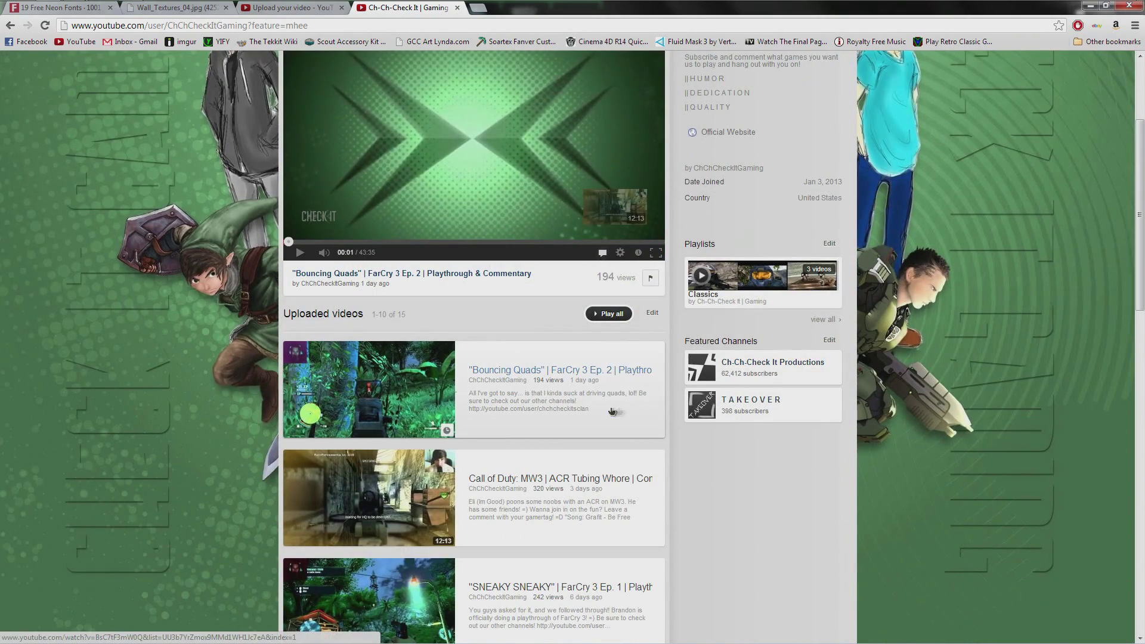
{"action": "scroll", "coordinate": [977, 313], "scroll_direction": "up", "scroll_amount": 3}
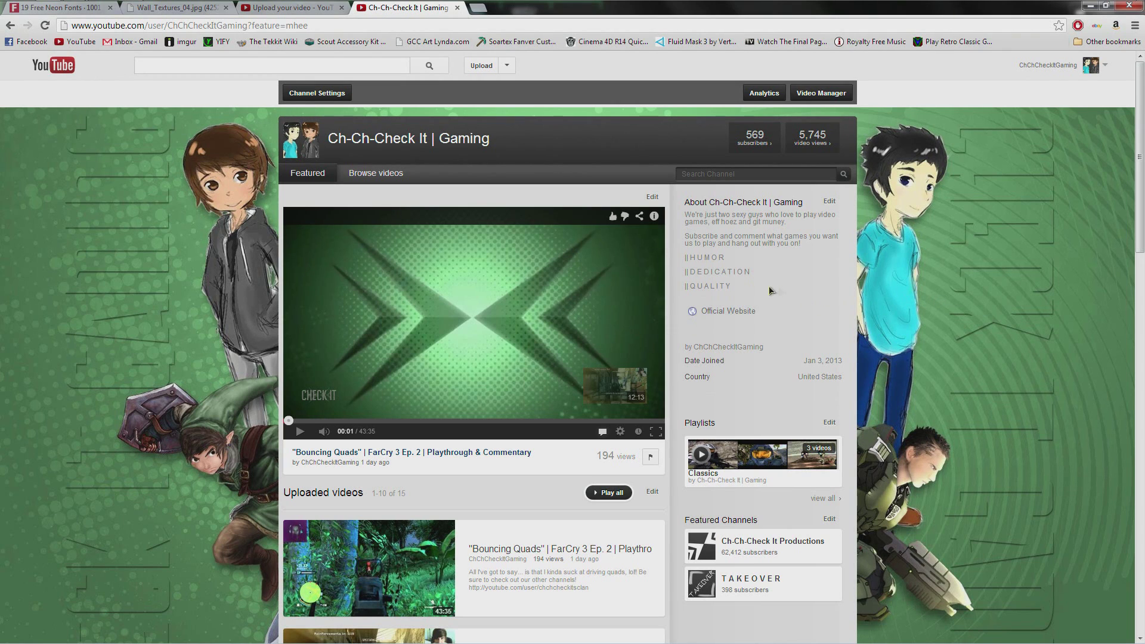
{"action": "left_click", "coordinate": [301, 9]}
{"action": "left_click", "coordinate": [415, 9]}
{"action": "left_click", "coordinate": [1090, 8]}
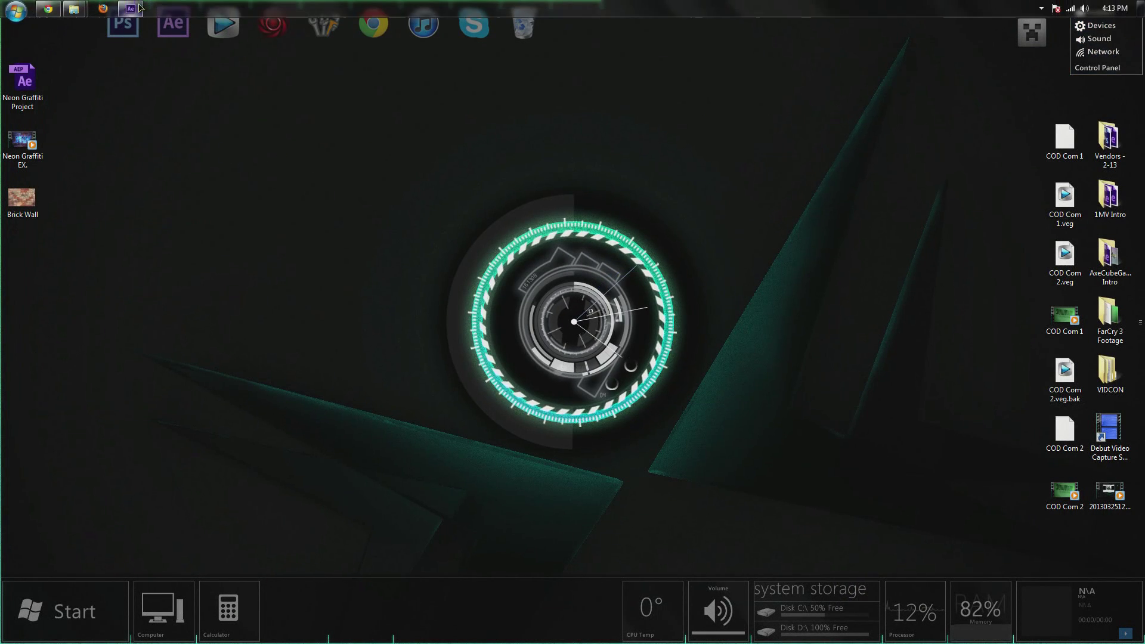
- Switch to After Effects, start a new project and set its colour depth to 32 bpc
{"action": "left_click", "coordinate": [130, 6]}
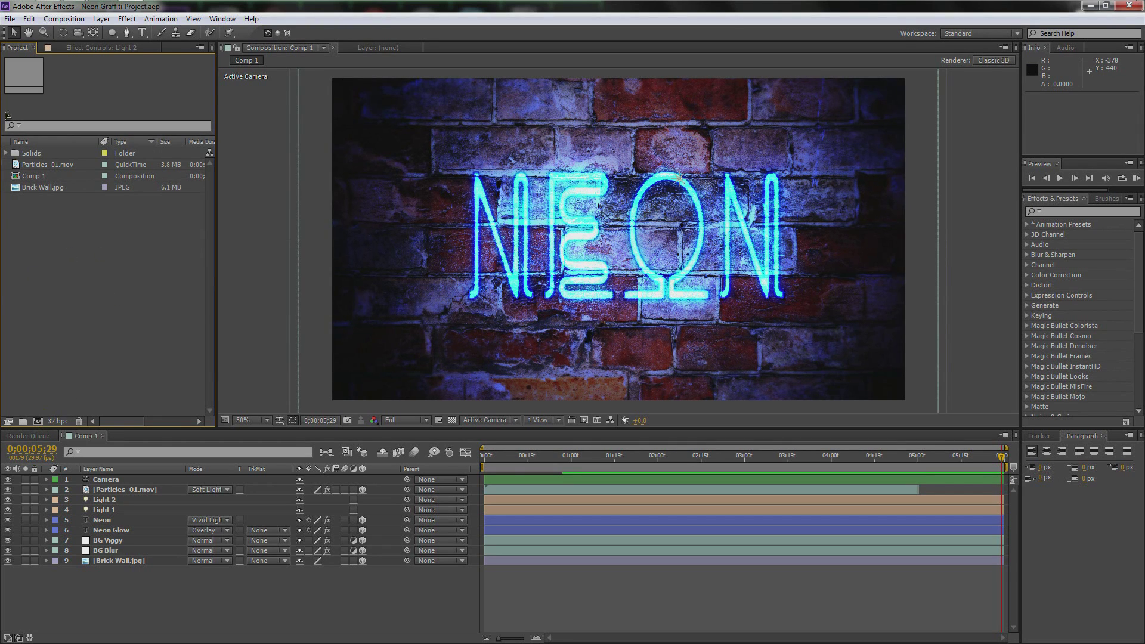
{"action": "left_click", "coordinate": [10, 18]}
{"action": "mouse_move", "coordinate": [24, 28]}
{"action": "left_click", "coordinate": [233, 33]}
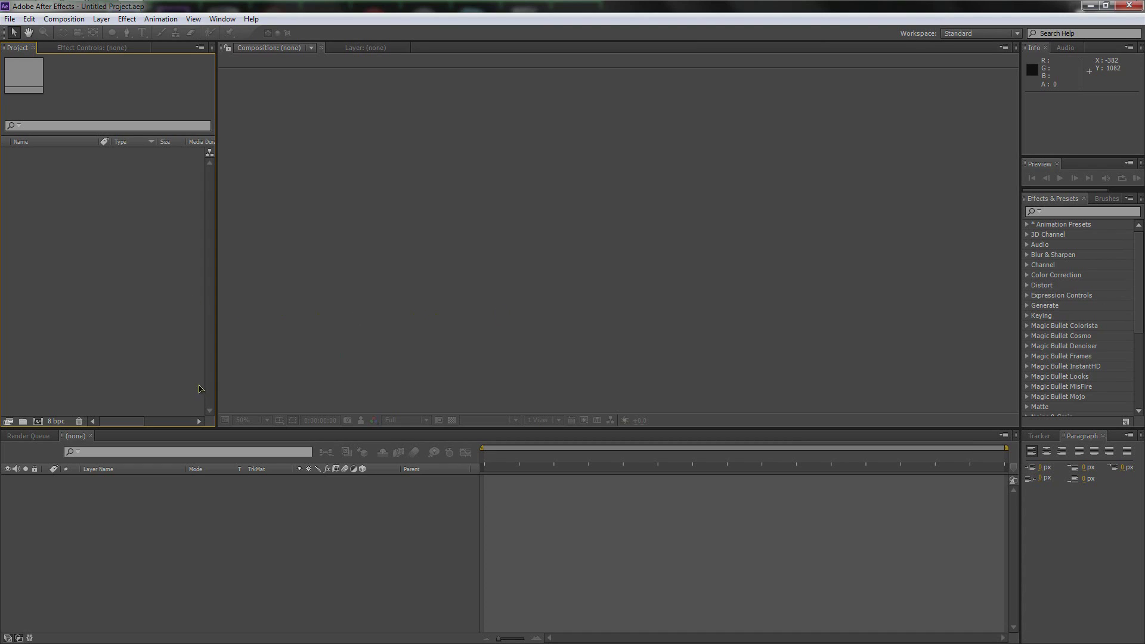
{"action": "left_click", "coordinate": [57, 422], "text": "alt"}
{"action": "left_click", "coordinate": [57, 422], "text": "alt"}
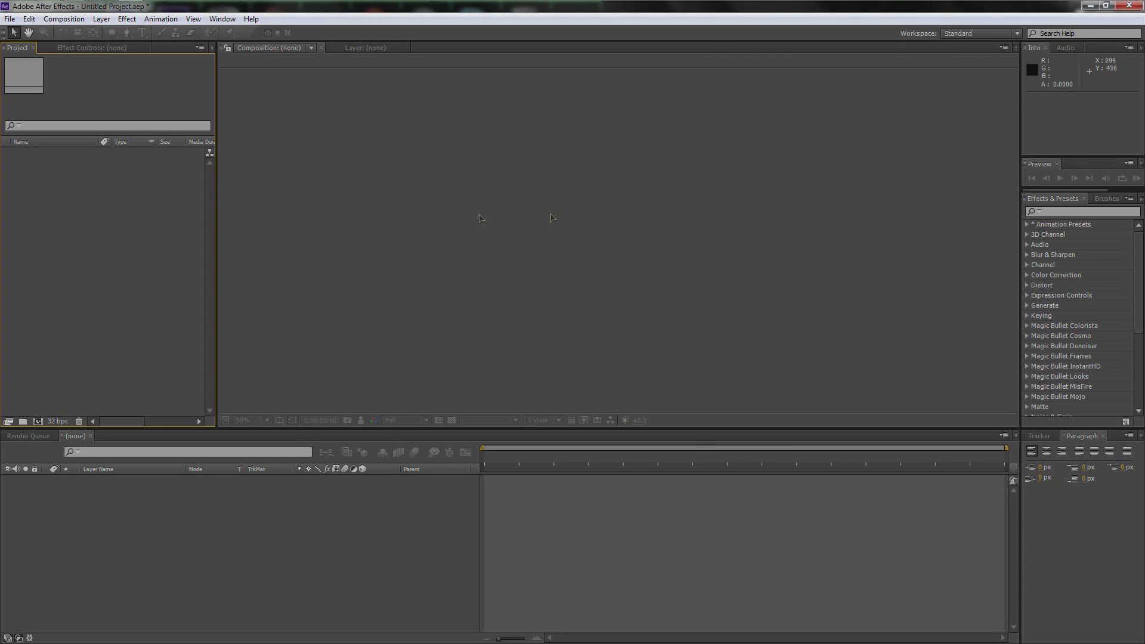
- Create a composition named Neon with the HDTV 1080 29.97 preset and a duration of 0;00;06;00
{"action": "left_click", "coordinate": [38, 422]}
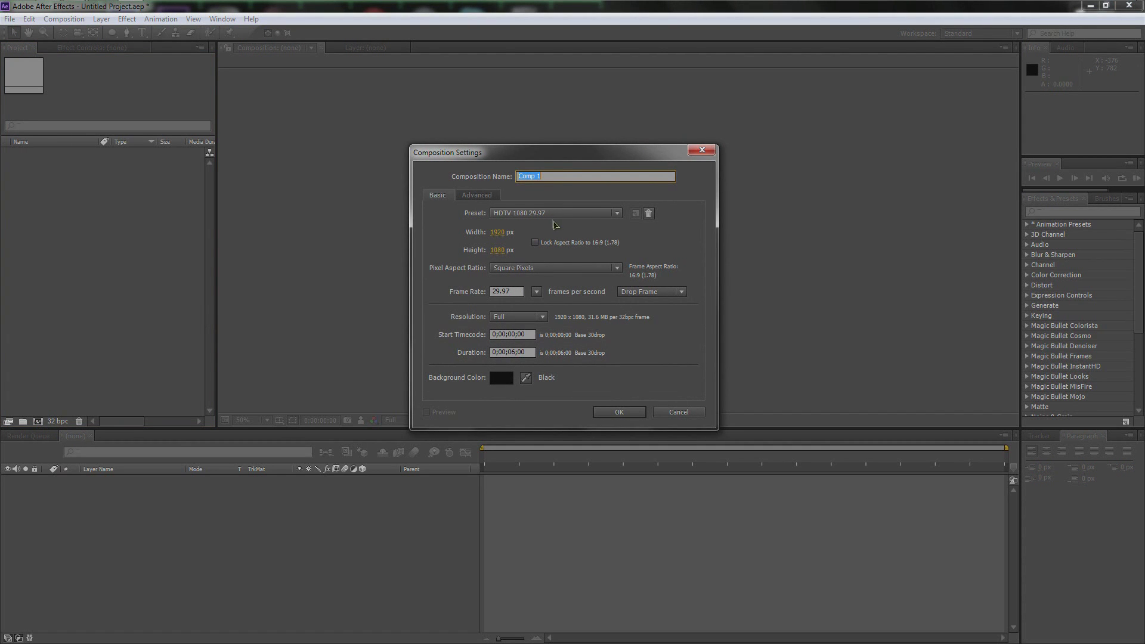
{"action": "type", "text": "Ne"}
{"action": "left_click_drag", "start_coordinate": [505, 352], "coordinate": [537, 355]}
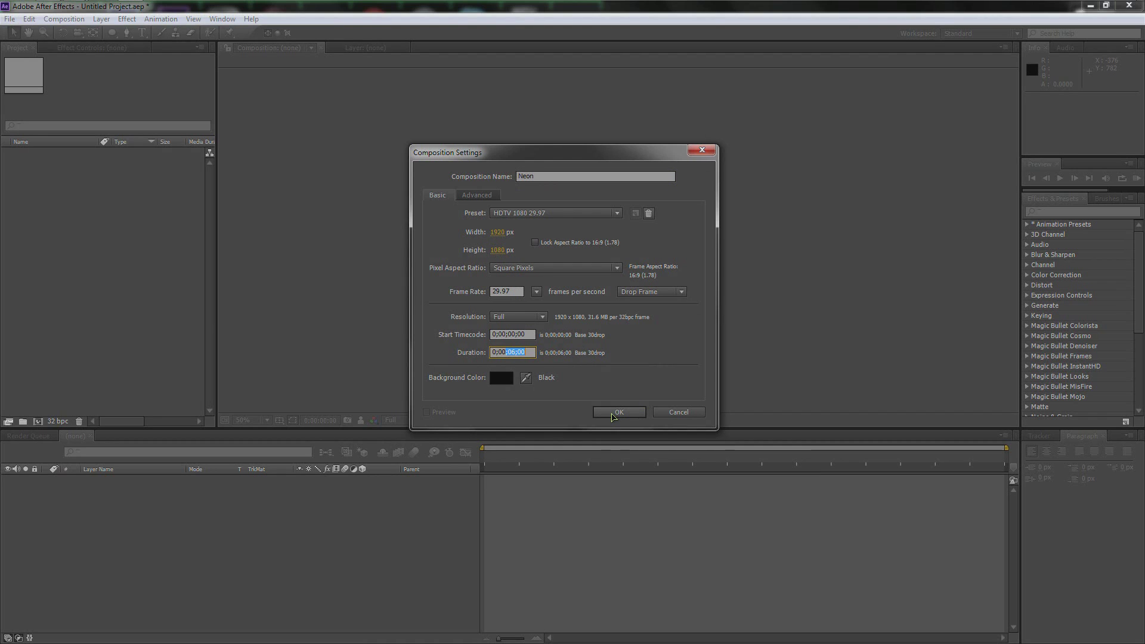
{"action": "left_click", "coordinate": [614, 416]}
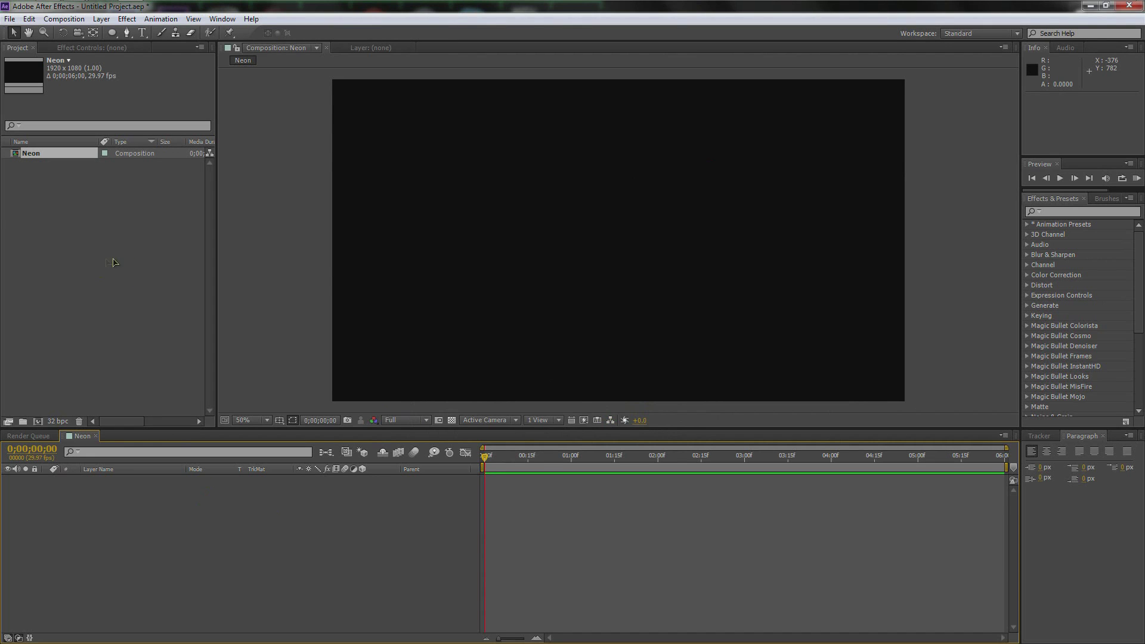
- Import the Brick Wall JPEG from the desktop as footage
{"action": "double_click", "coordinate": [67, 242]}
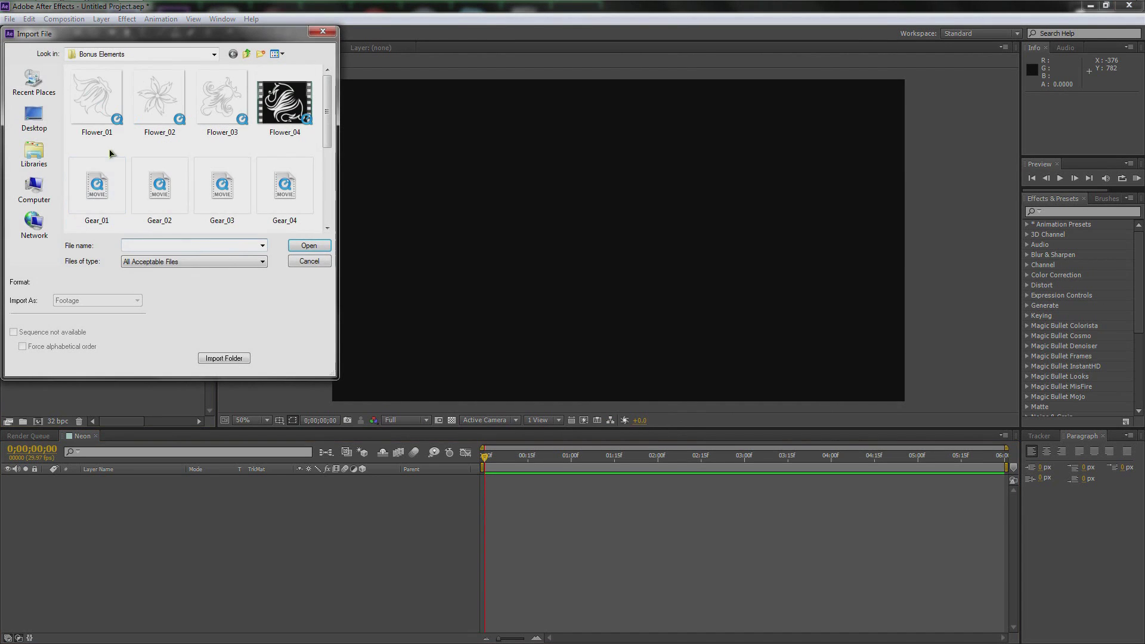
{"action": "left_click", "coordinate": [36, 124]}
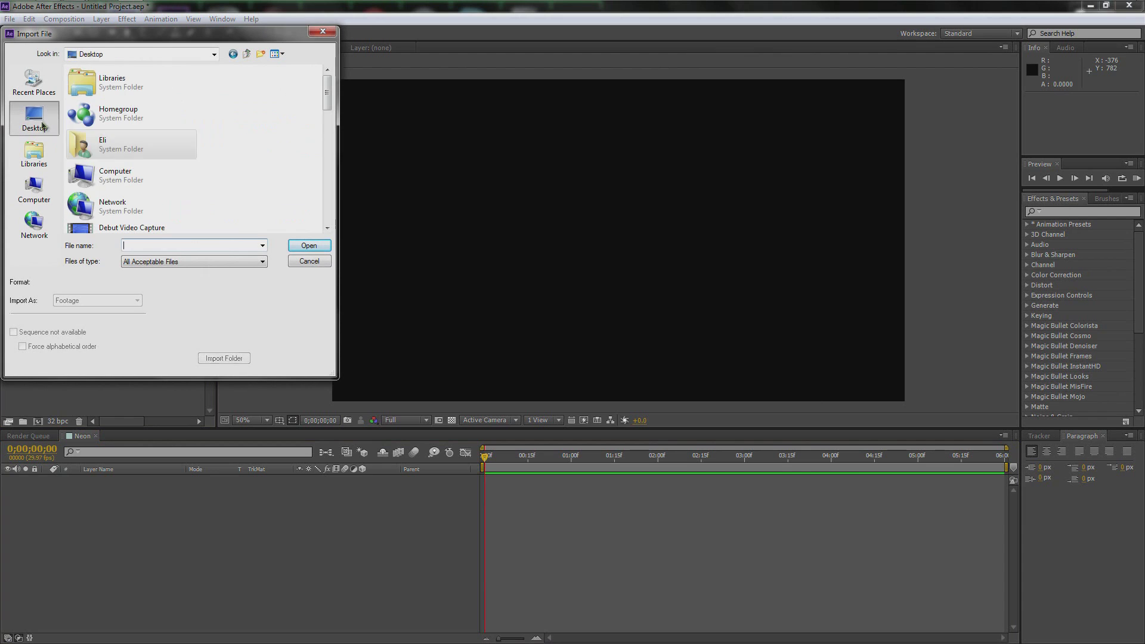
{"action": "left_click_drag", "start_coordinate": [328, 96], "coordinate": [327, 164]}
{"action": "left_click", "coordinate": [115, 146]}
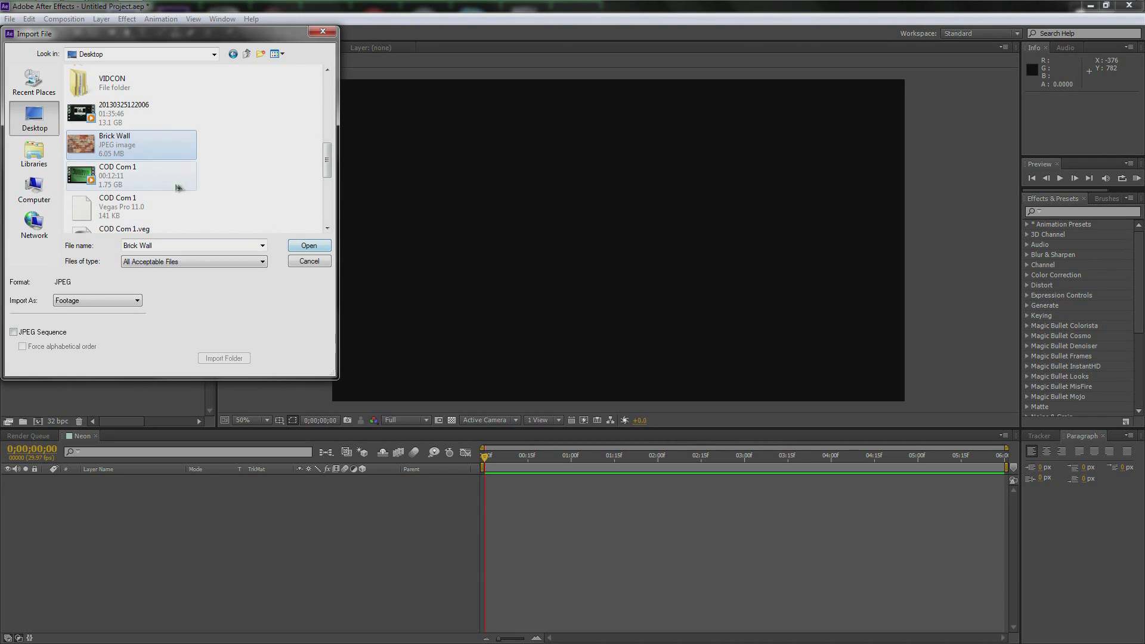
{"action": "left_click", "coordinate": [309, 245]}
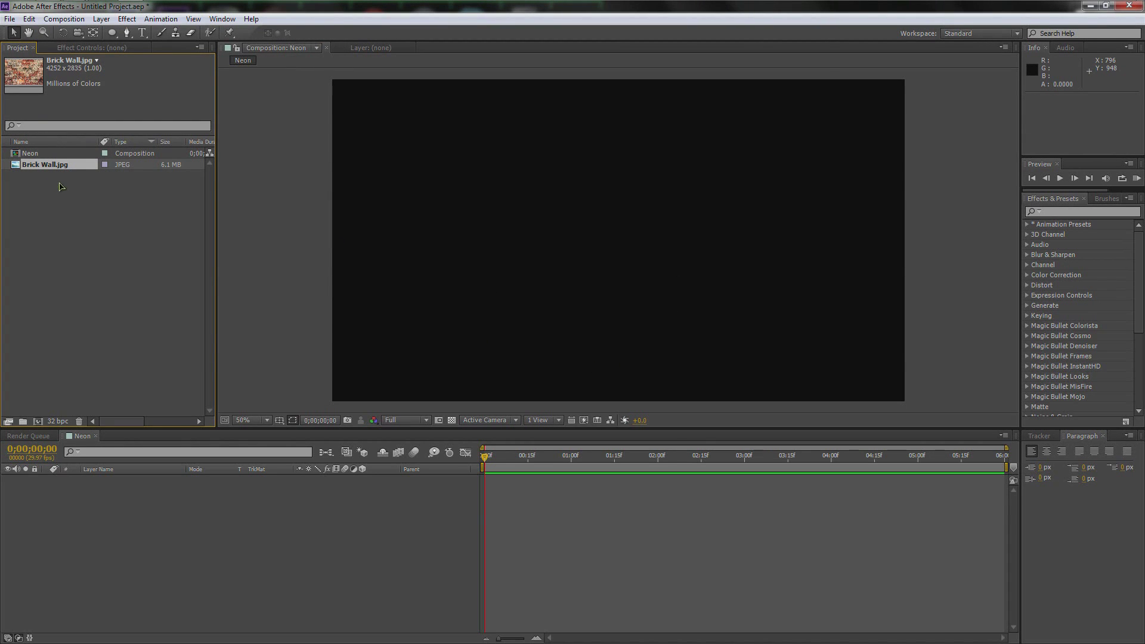
- Add Brick Wall.jpg to the Neon composition and scale it down proportionally to 47% so it just covers the frame
{"action": "left_click_drag", "start_coordinate": [51, 170], "coordinate": [191, 484]}
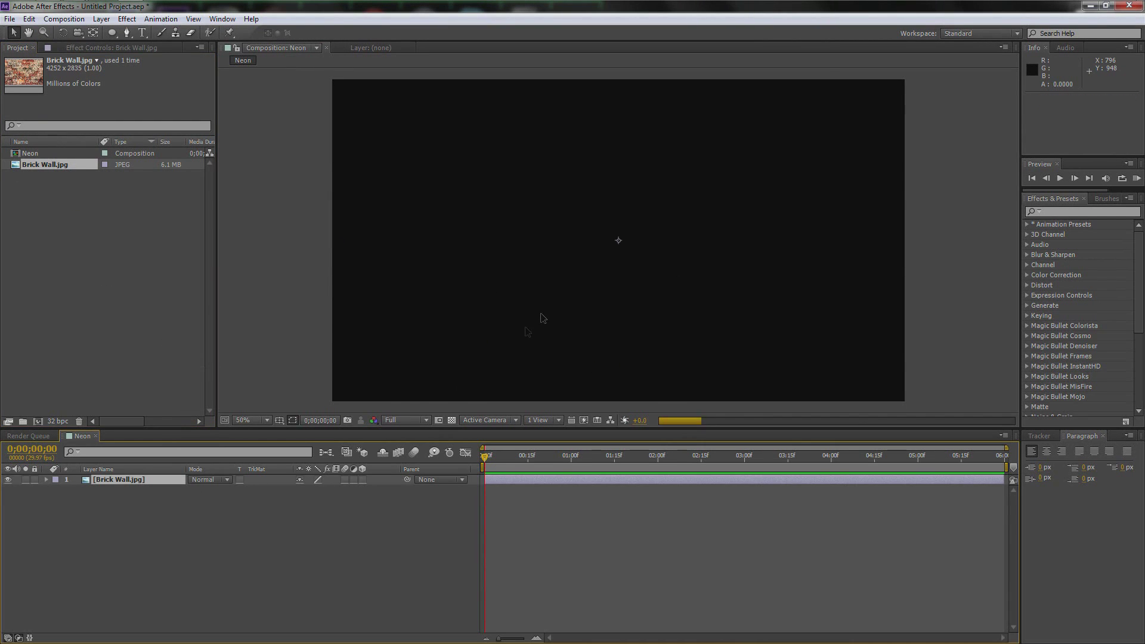
{"action": "scroll", "coordinate": [652, 282], "scroll_direction": "down", "scroll_amount": 4}
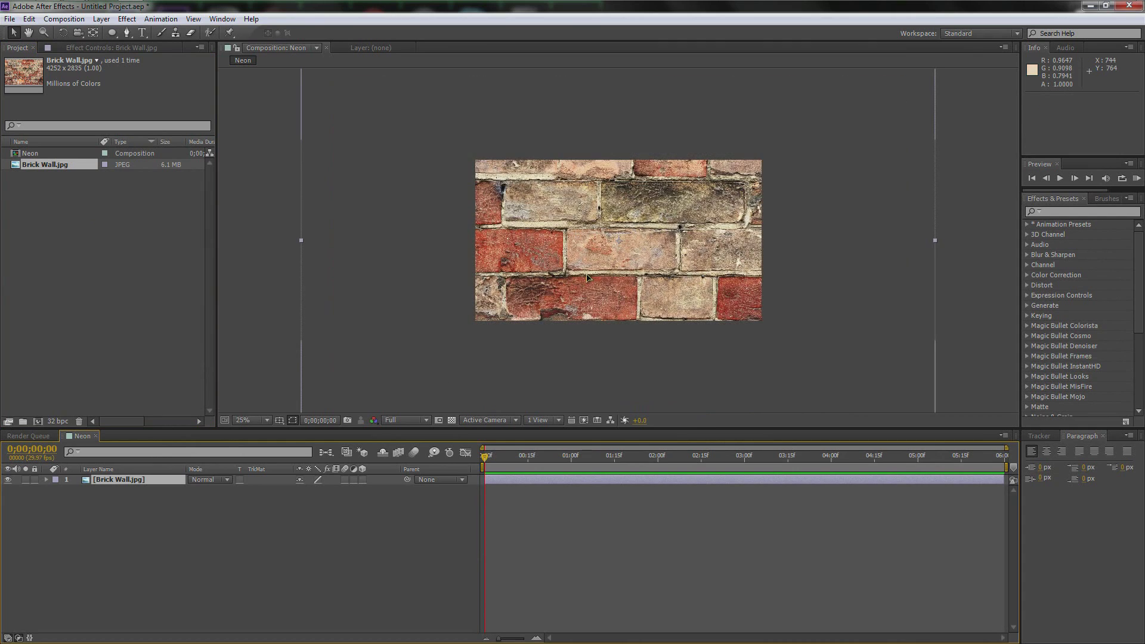
{"action": "left_click_drag", "start_coordinate": [778, 353], "coordinate": [690, 314]}
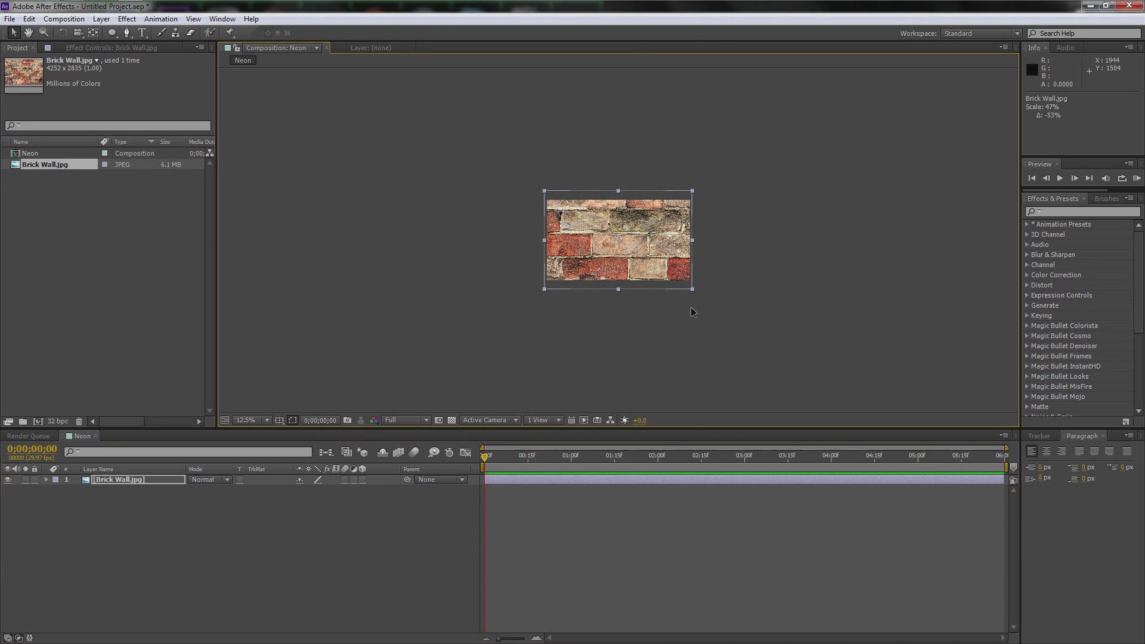
{"action": "key", "text": "period"}
{"action": "key", "text": "period"}
{"action": "key", "text": "comma"}
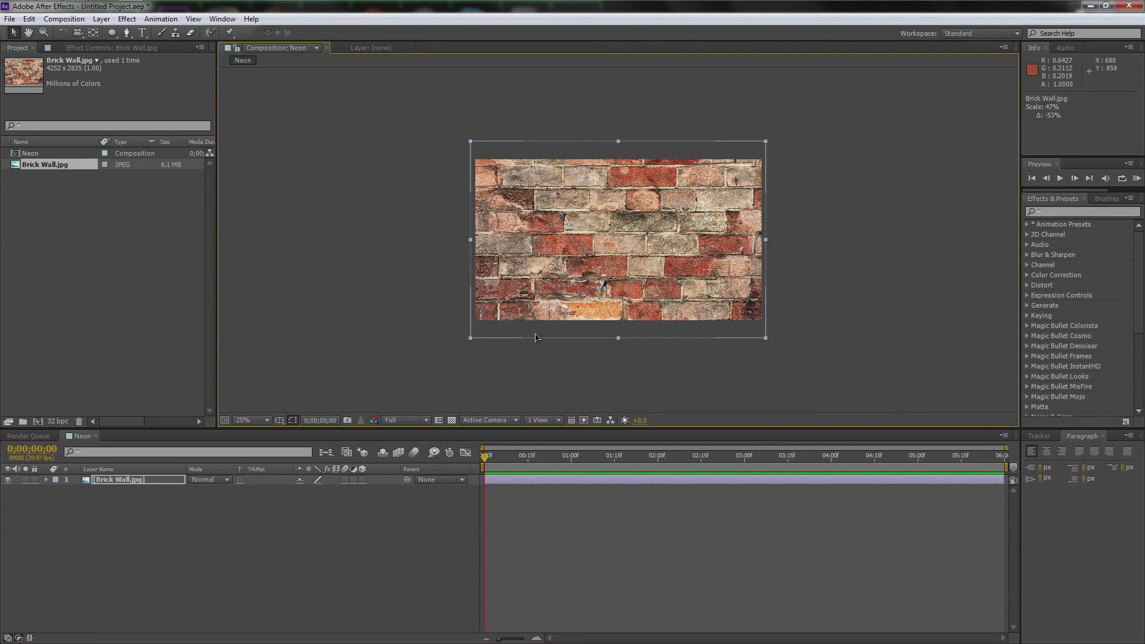
- Rename the brick image layer as Brick Wall
{"action": "left_click", "coordinate": [242, 567]}
{"action": "left_click", "coordinate": [130, 482]}
{"action": "key", "text": "Return"}
{"action": "type", "text": "Br"}
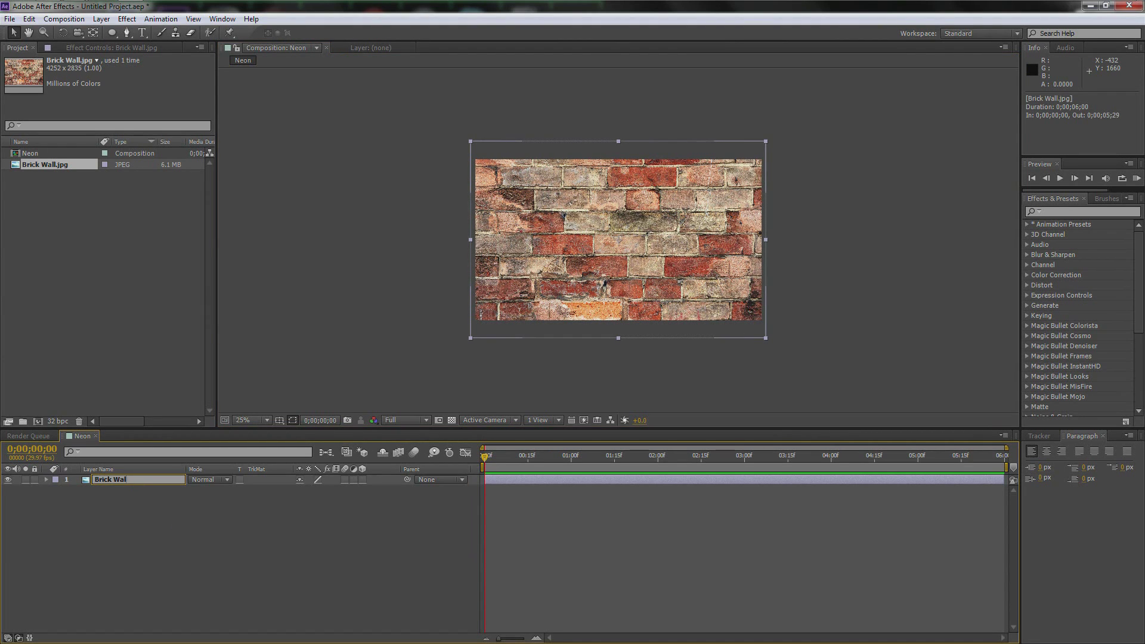
{"action": "left_click", "coordinate": [124, 518]}
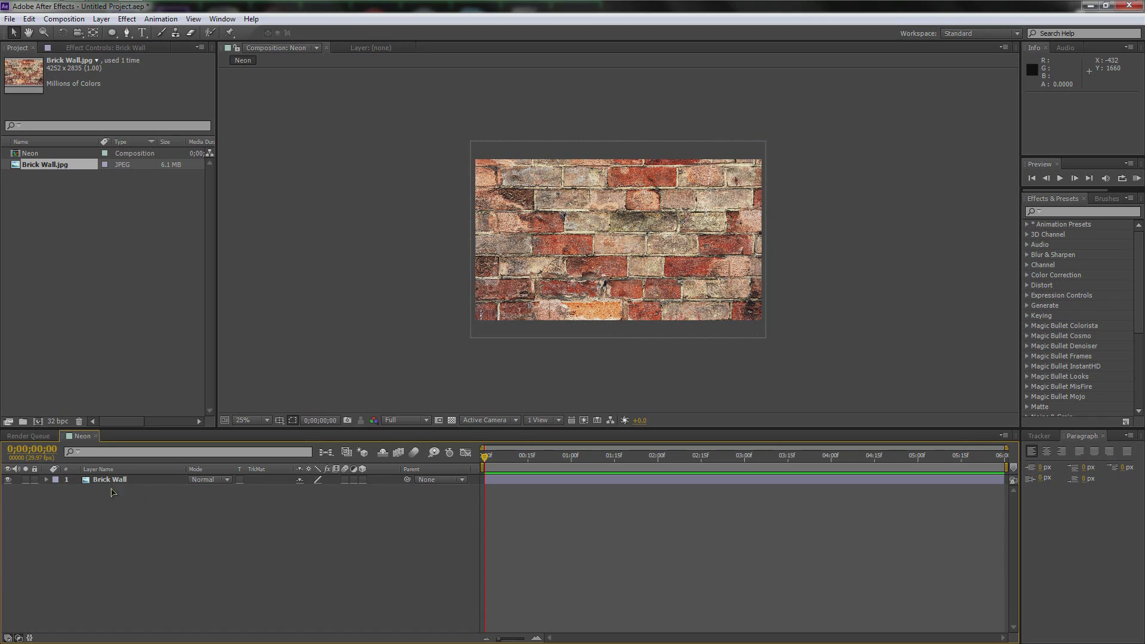
{"action": "double_click", "coordinate": [114, 481]}
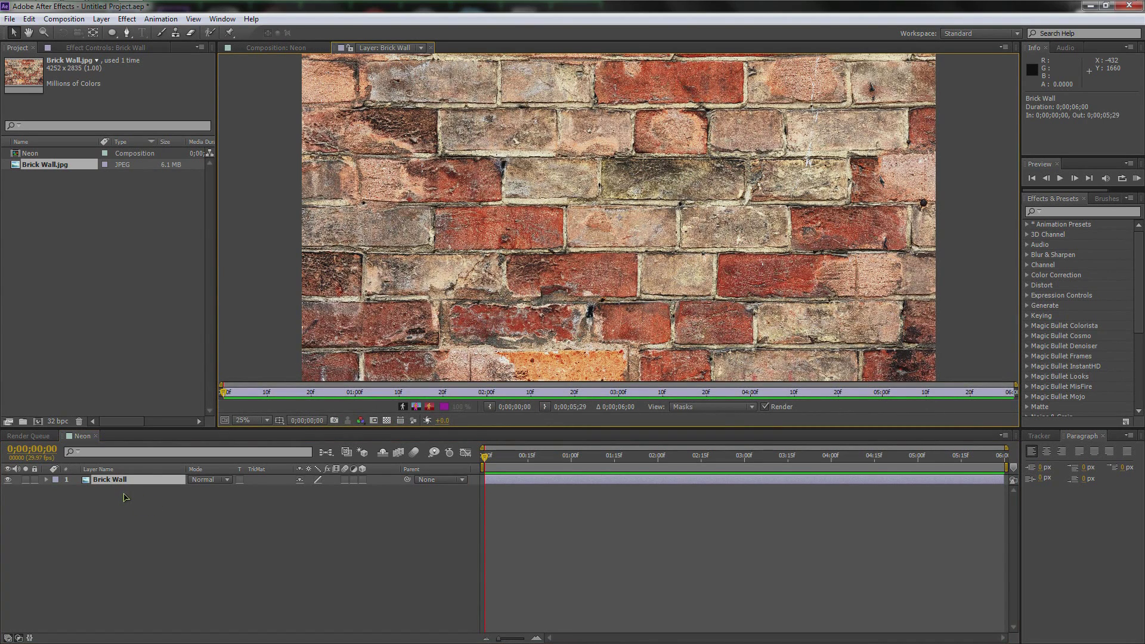
{"action": "left_click", "coordinate": [276, 48]}
{"action": "left_click", "coordinate": [280, 48]}
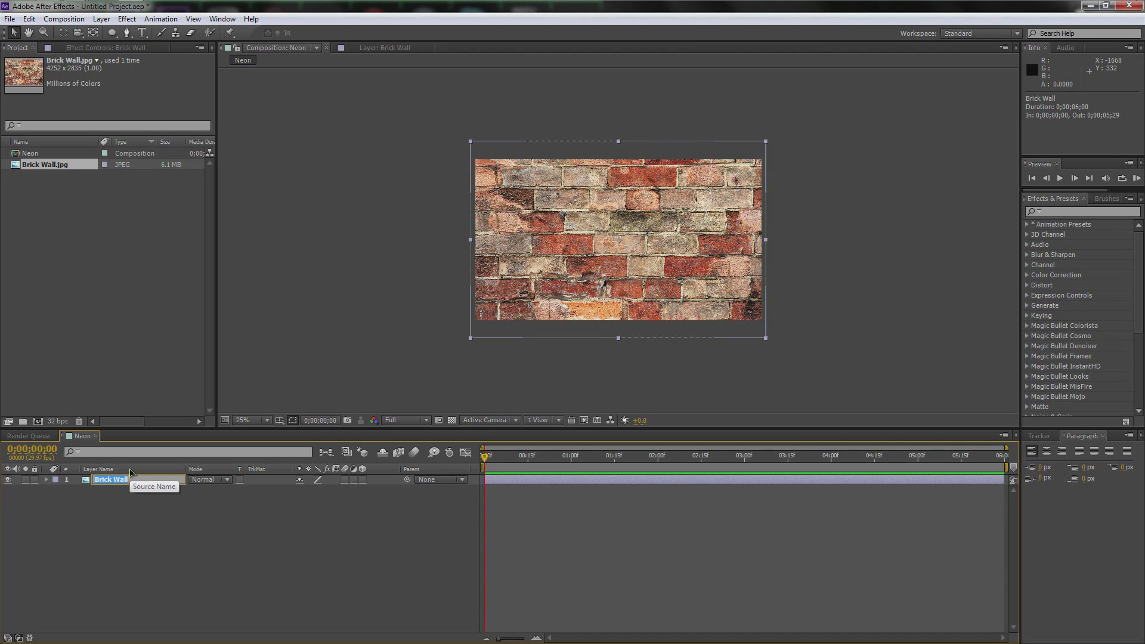
{"action": "left_click", "coordinate": [130, 502]}
{"action": "left_click", "coordinate": [130, 480]}
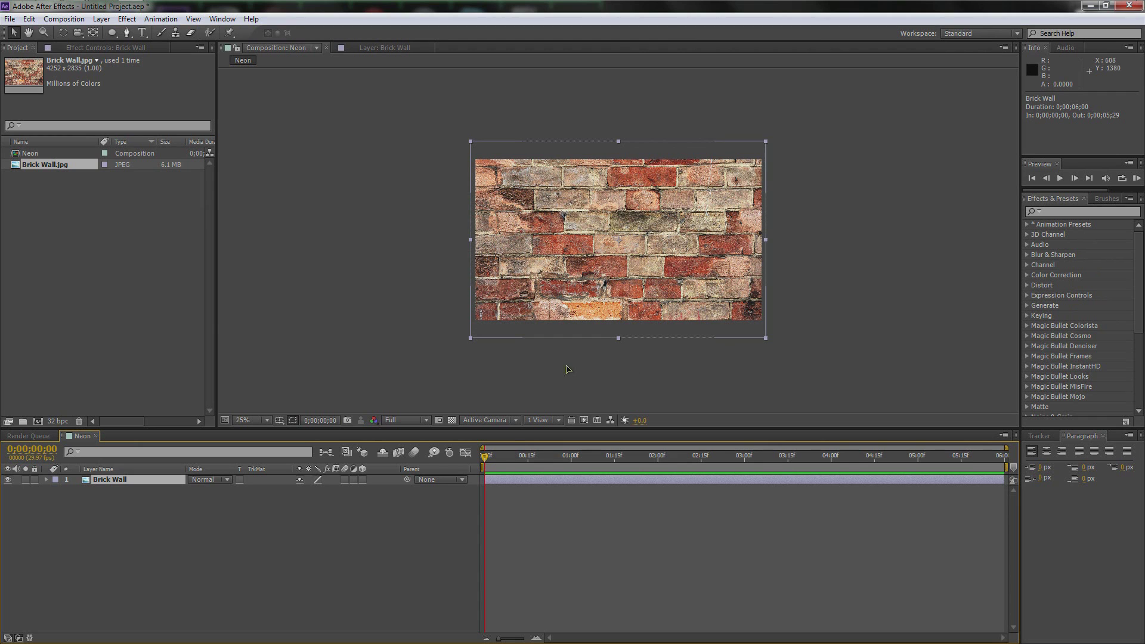
{"action": "key", "text": "period"}
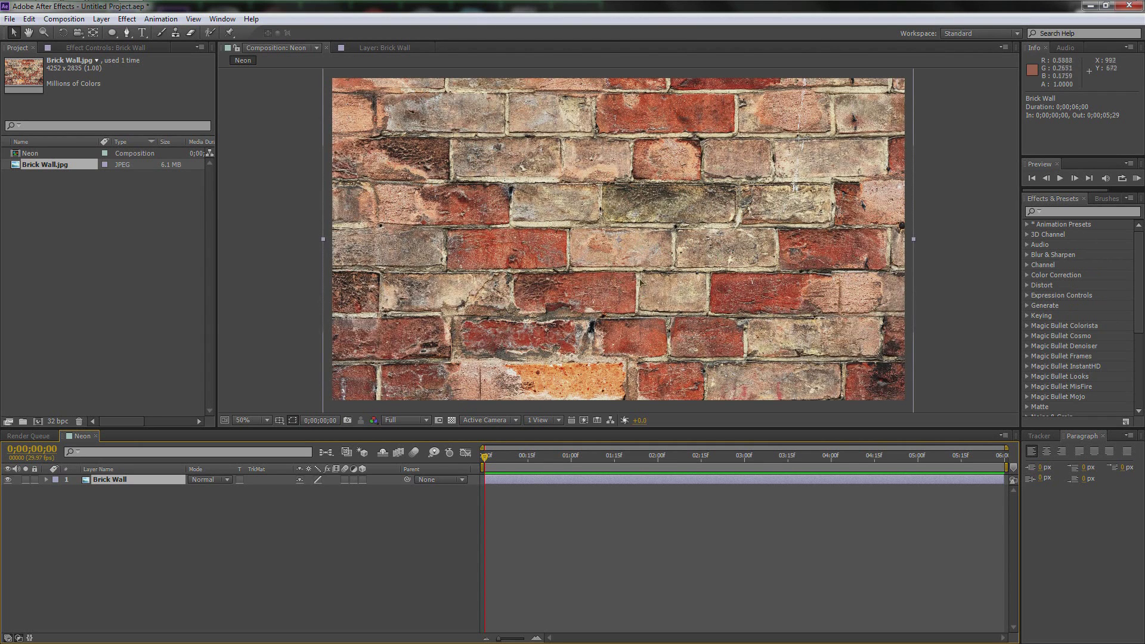
{"action": "key", "text": "comma"}
- Add a new adjustment layer above the Brick Wall layer in the Neon composition
{"action": "right_click", "coordinate": [268, 437]}
{"action": "mouse_move", "coordinate": [298, 443]}
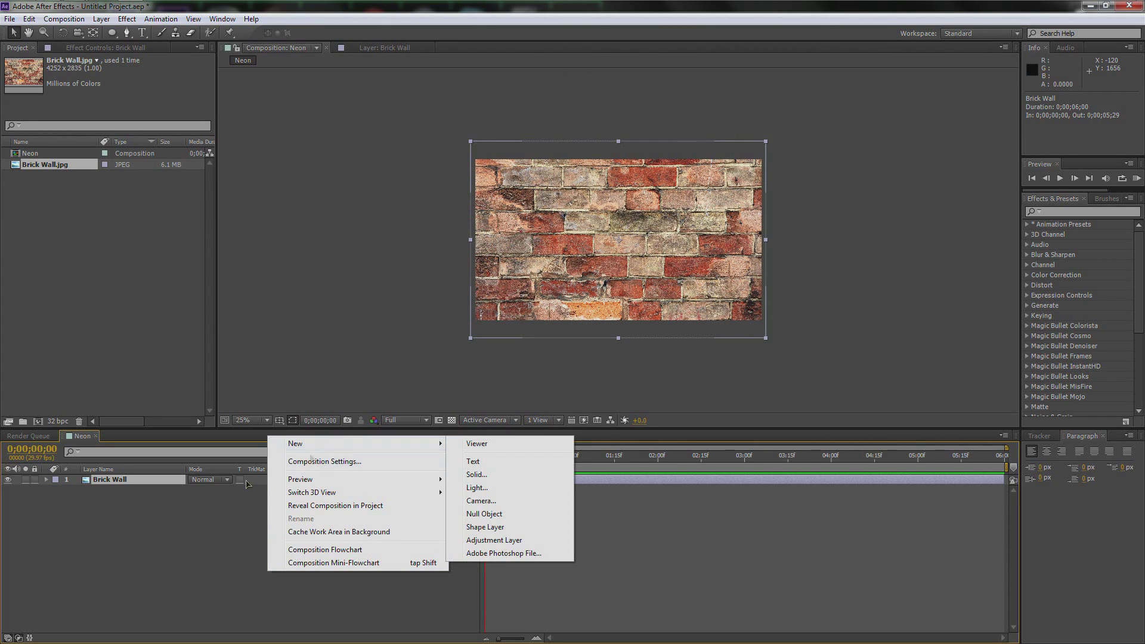
{"action": "left_click", "coordinate": [136, 537]}
{"action": "right_click", "coordinate": [227, 534]}
{"action": "mouse_move", "coordinate": [273, 413]}
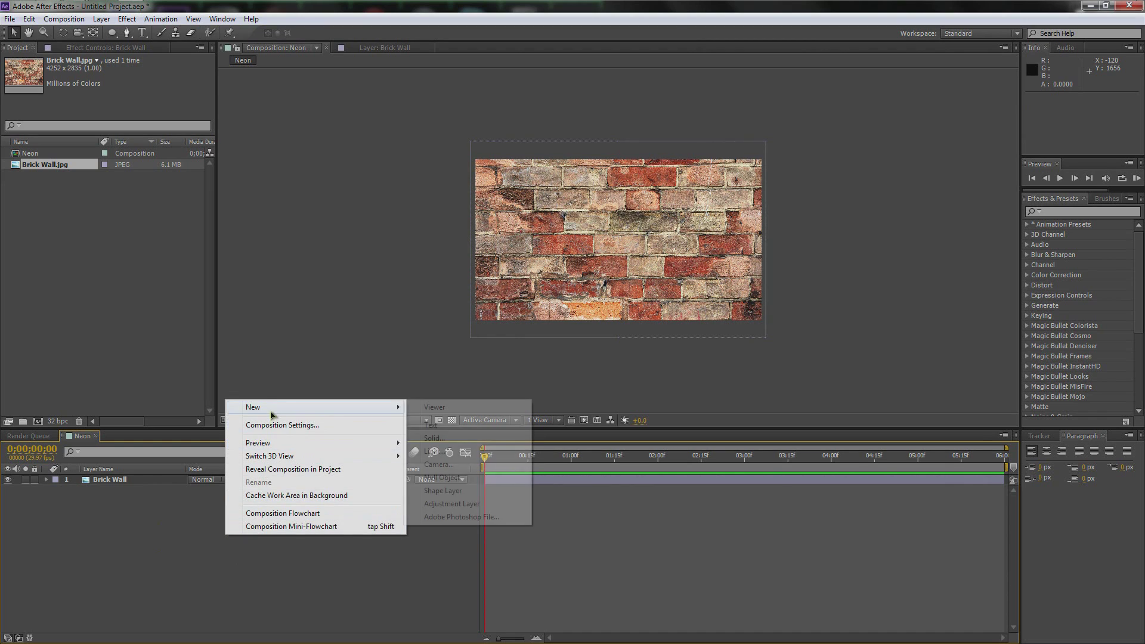
{"action": "left_click", "coordinate": [453, 504]}
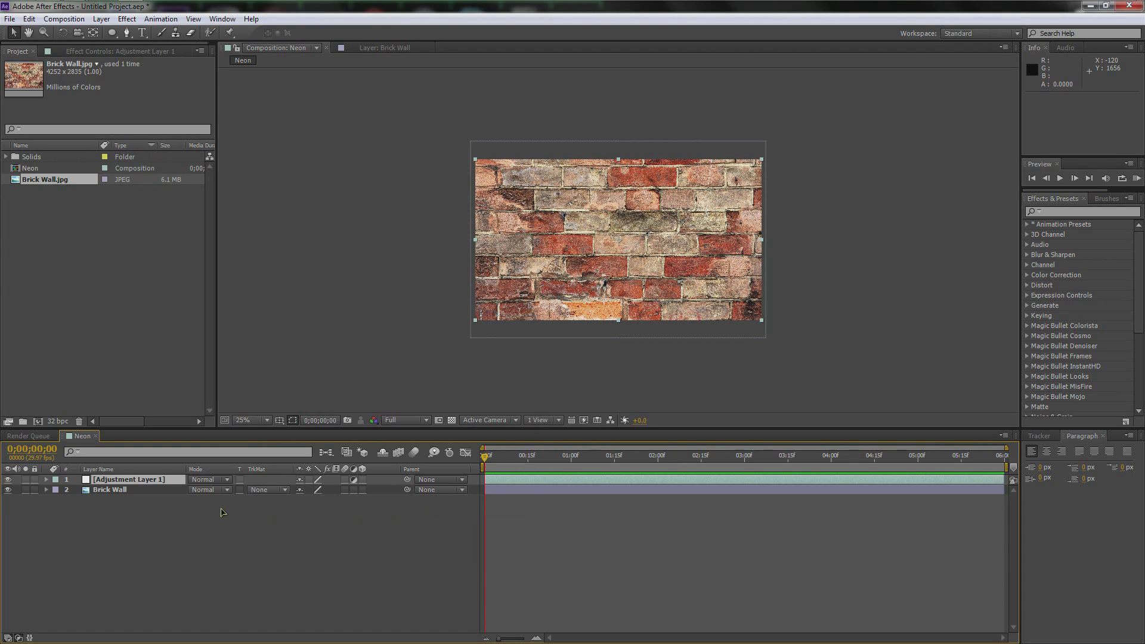
- Rename the new adjustment layer as Blur
{"action": "key", "text": "r"}
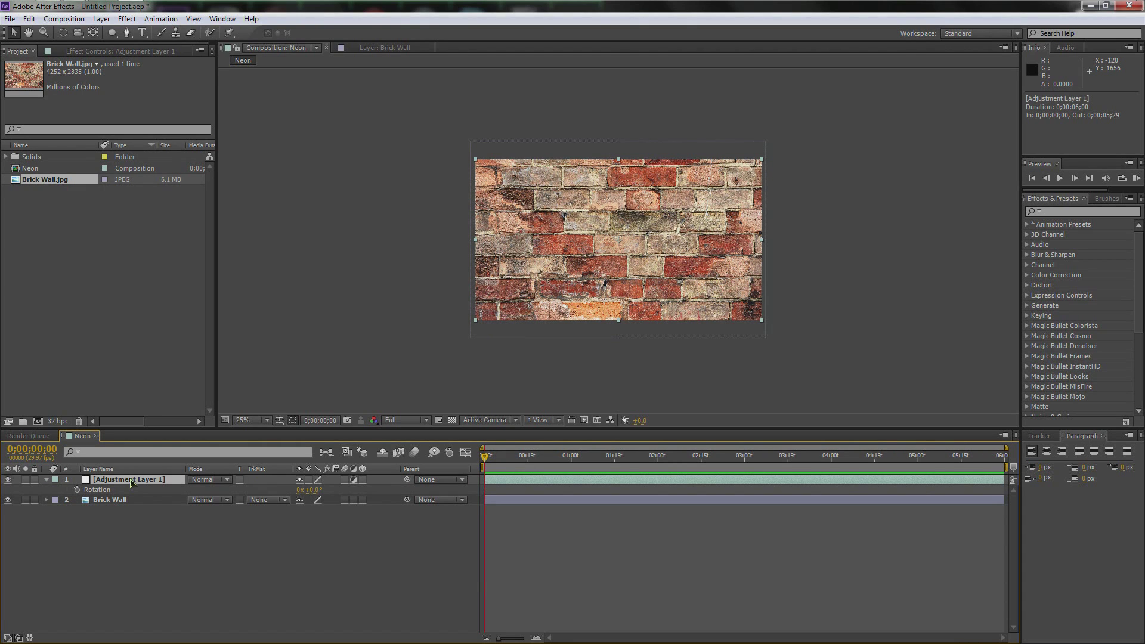
{"action": "left_click", "coordinate": [177, 522]}
{"action": "left_click", "coordinate": [135, 480]}
{"action": "key", "text": "Return"}
{"action": "type", "text": "Blur"}
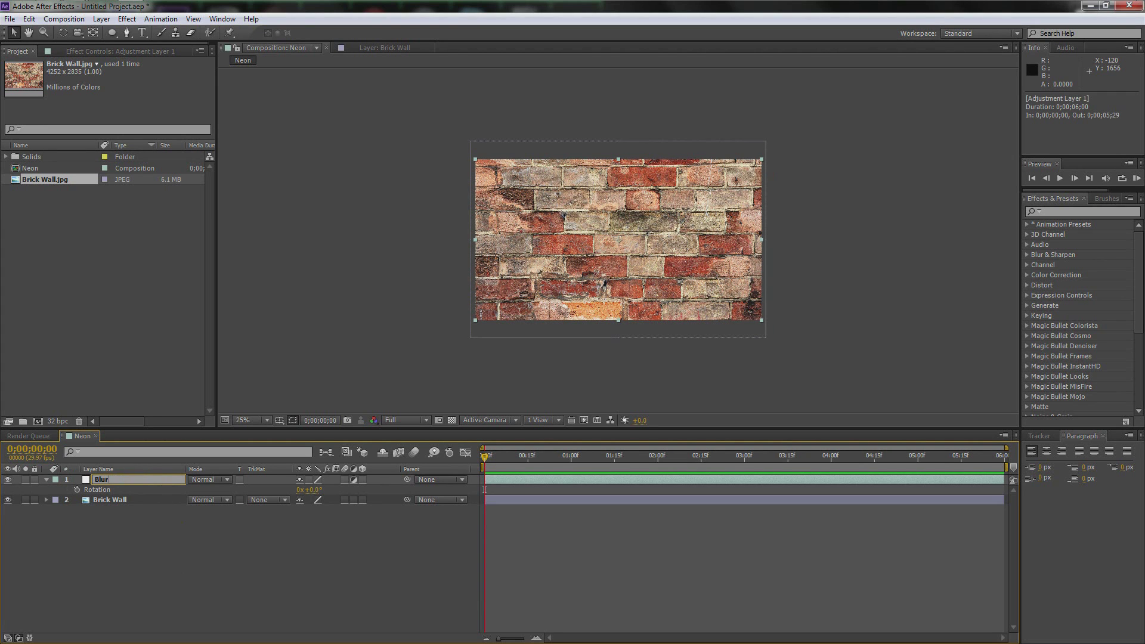
{"action": "left_click", "coordinate": [128, 538]}
- Find the Box Blur effect and apply it to the Blur adjustment layer
{"action": "left_click", "coordinate": [141, 480]}
{"action": "scroll", "coordinate": [695, 274], "scroll_direction": "up", "scroll_amount": 1}
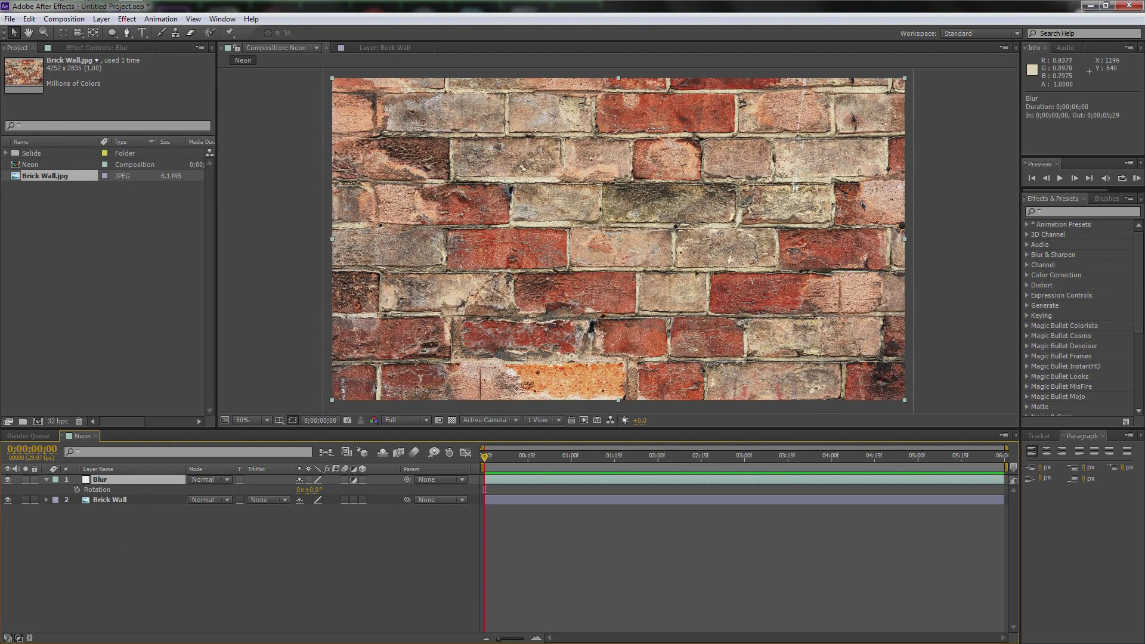
{"action": "left_click", "coordinate": [1051, 213]}
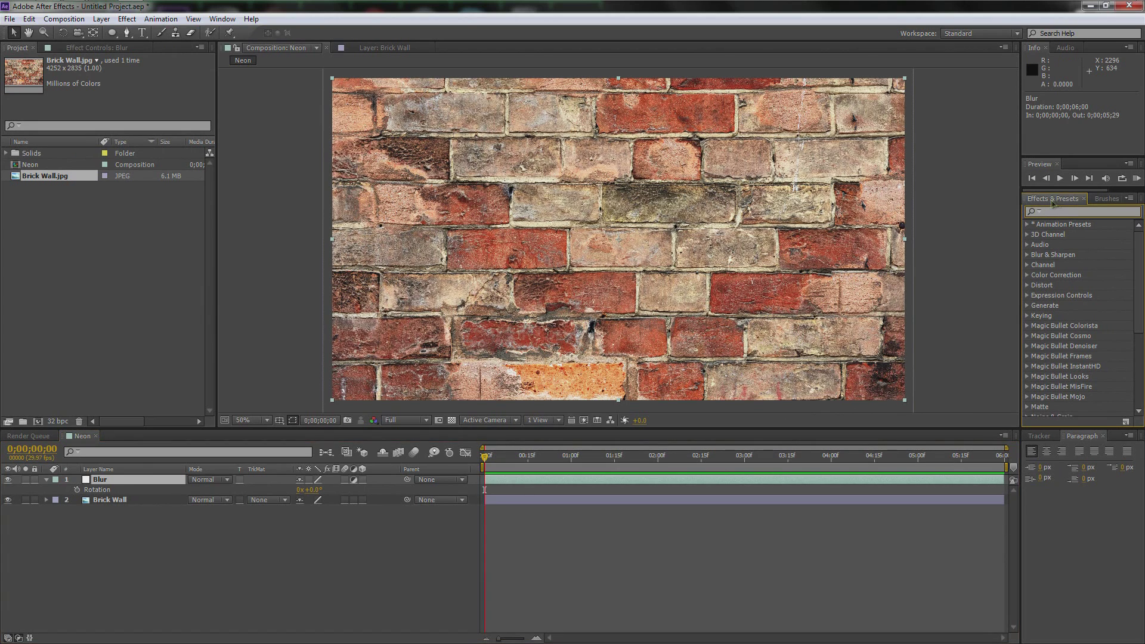
{"action": "type", "text": "box blur"}
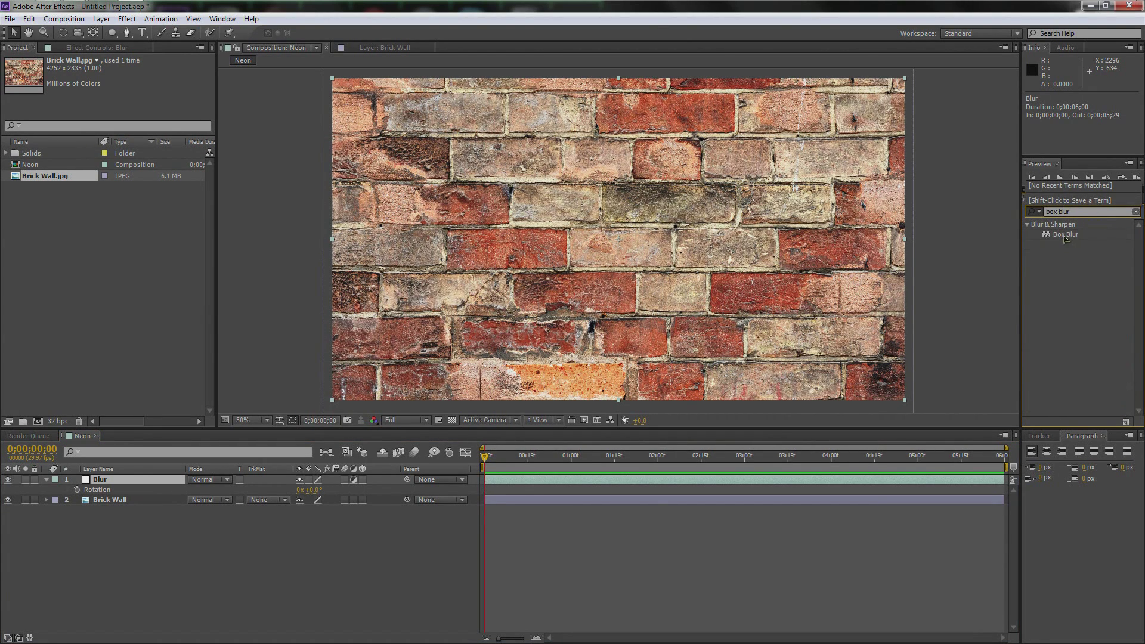
{"action": "left_click_drag", "start_coordinate": [1065, 238], "coordinate": [152, 481]}
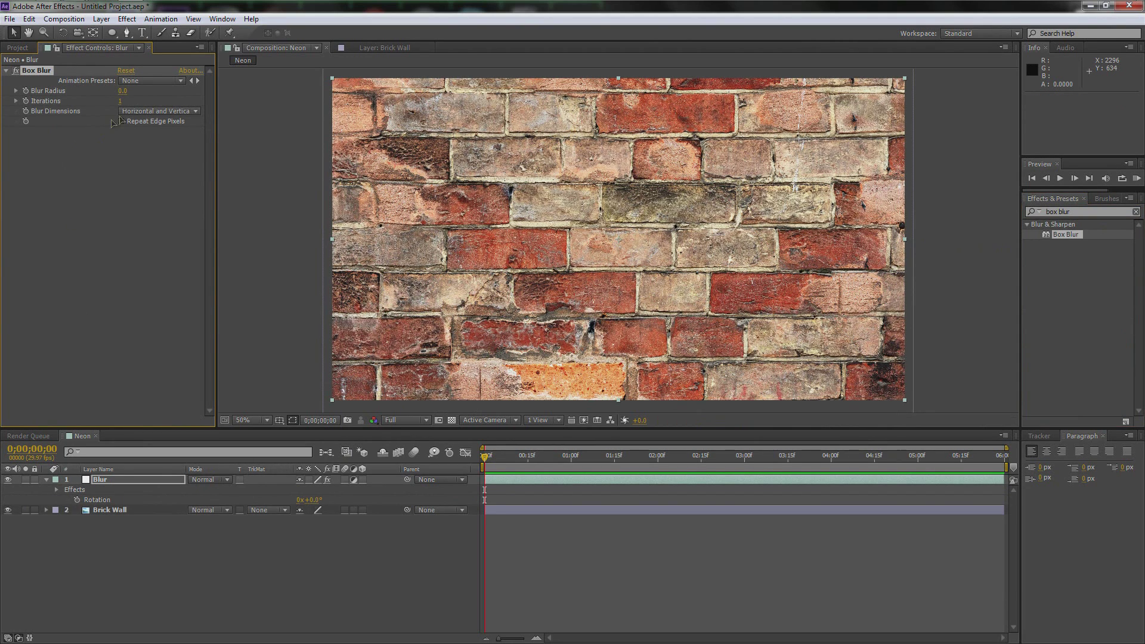
- Set the Box Blur's Blur Radius to 3 and its Iterations to 12
{"action": "left_click_drag", "start_coordinate": [121, 93], "coordinate": [128, 93]}
{"action": "left_click", "coordinate": [127, 92]}
{"action": "type", "text": "3"}
{"action": "key", "text": "Return"}
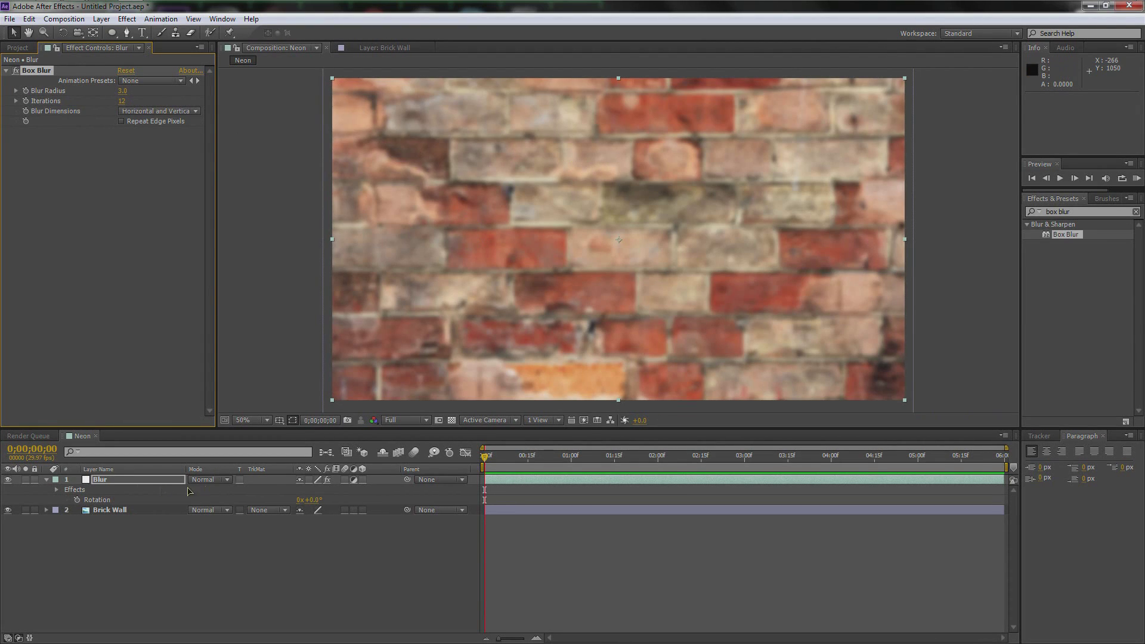
- Add a full-frame elliptical mask to the Blur layer and invert it so only the corners are blurred
{"action": "left_click", "coordinate": [126, 480]}
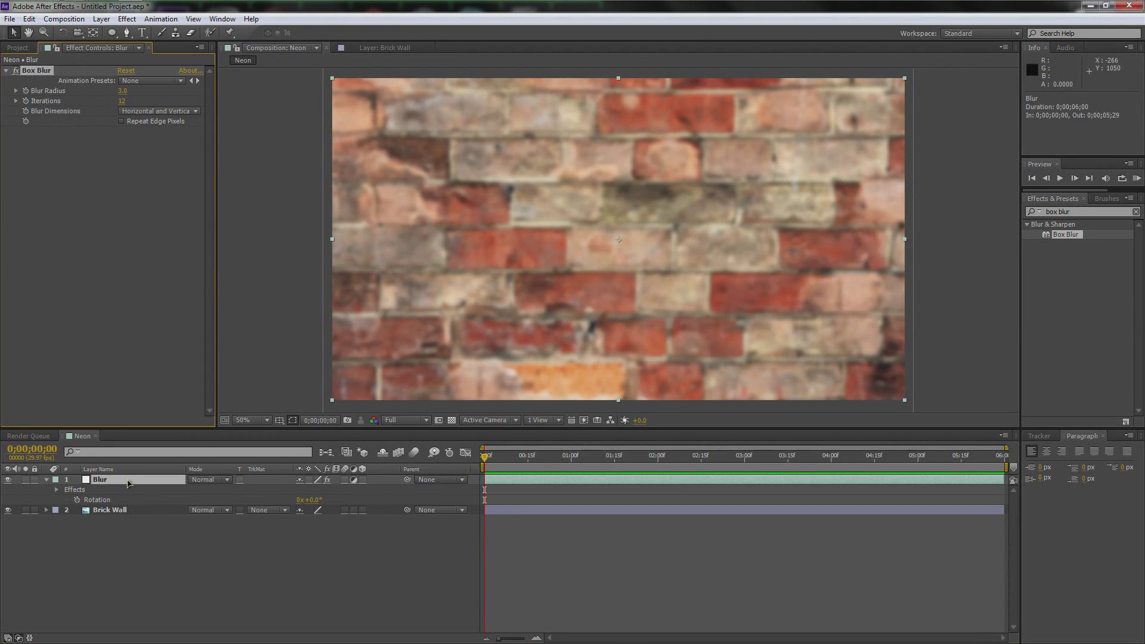
{"action": "left_click", "coordinate": [112, 34]}
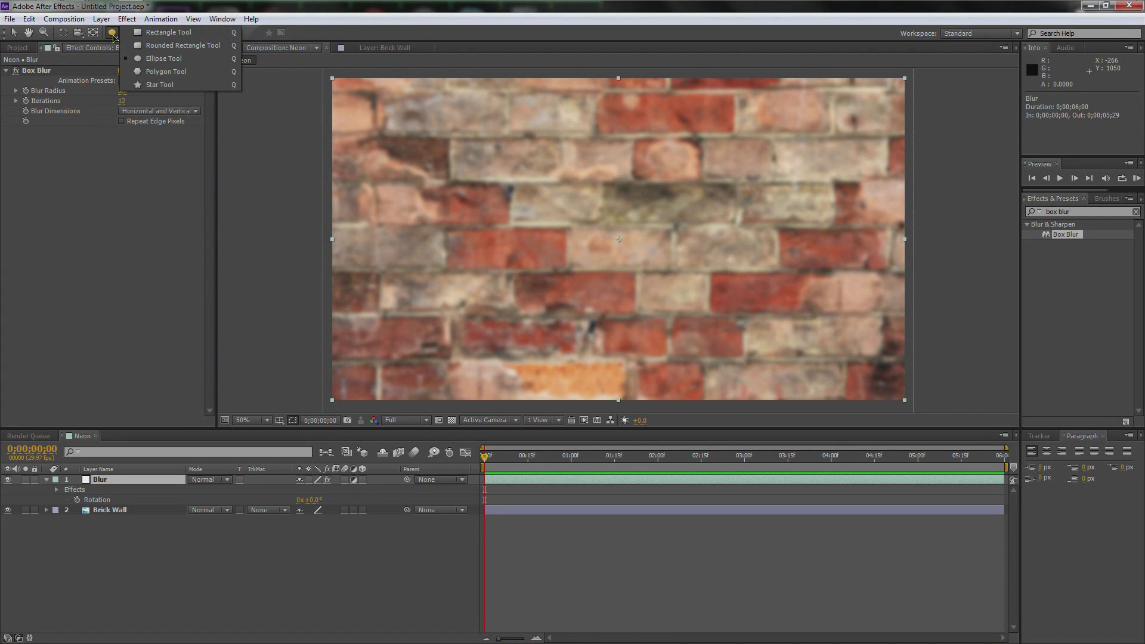
{"action": "left_click", "coordinate": [158, 61]}
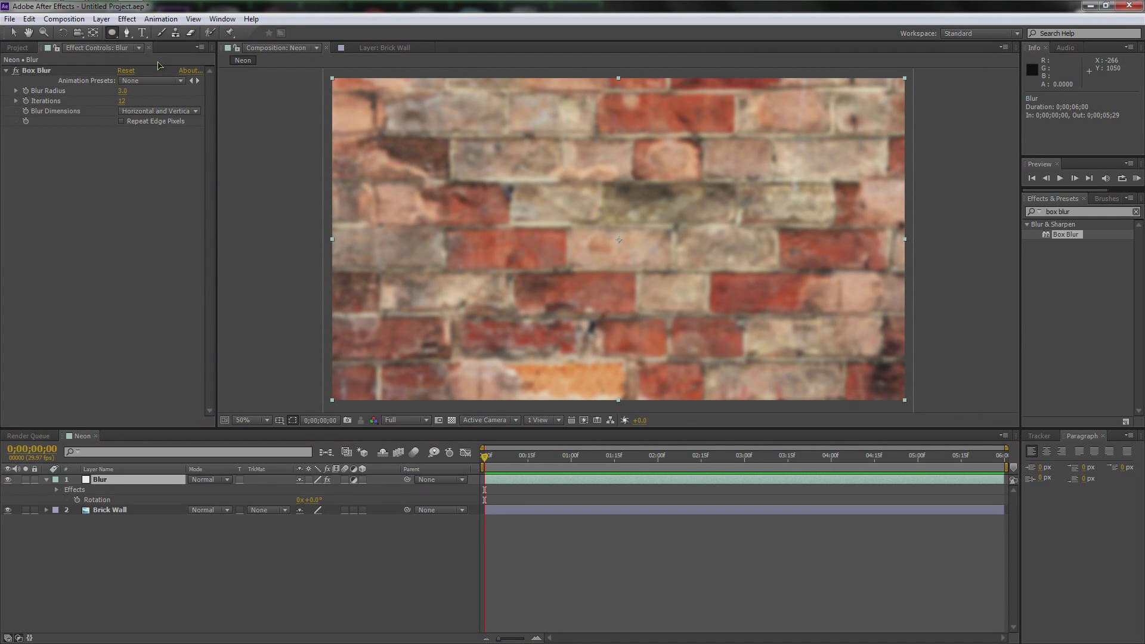
{"action": "double_click", "coordinate": [111, 33]}
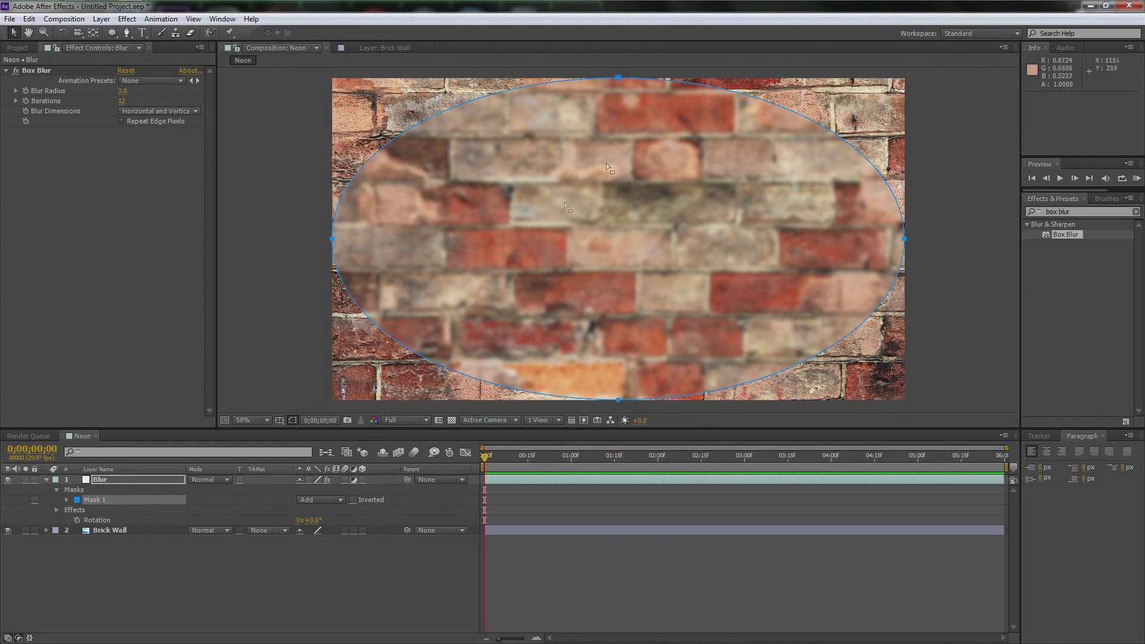
{"action": "left_click", "coordinate": [353, 500]}
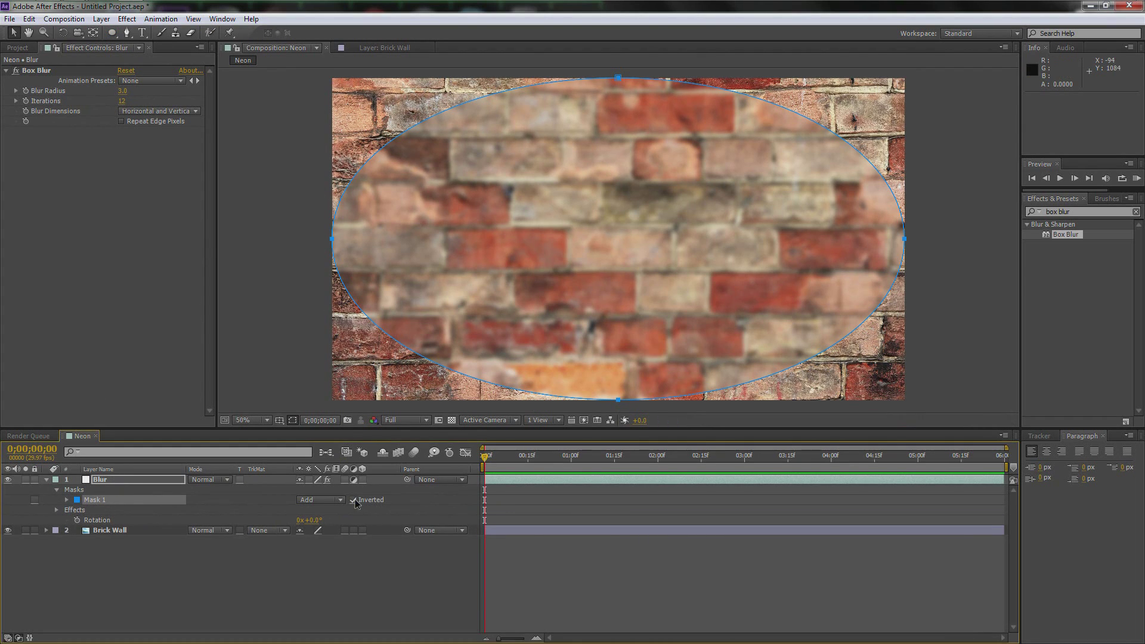
- Set the Mask Feather of the Blur layer's elliptical mask to 338 pixels
{"action": "left_click", "coordinate": [66, 500]}
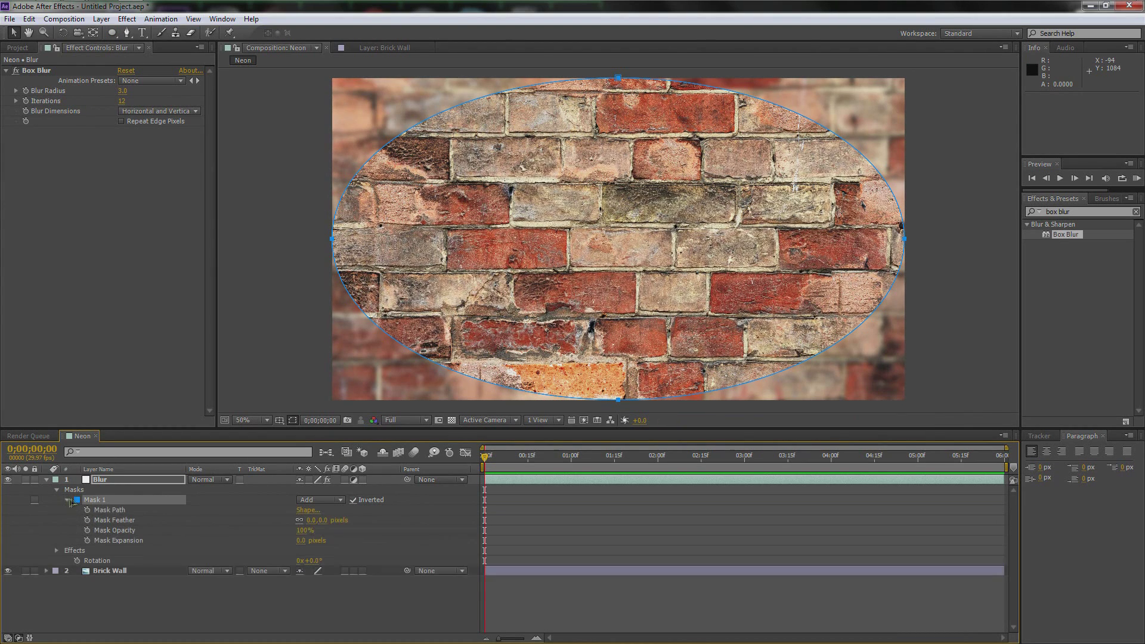
{"action": "left_click", "coordinate": [124, 521]}
{"action": "left_click_drag", "start_coordinate": [311, 519], "coordinate": [517, 518]}
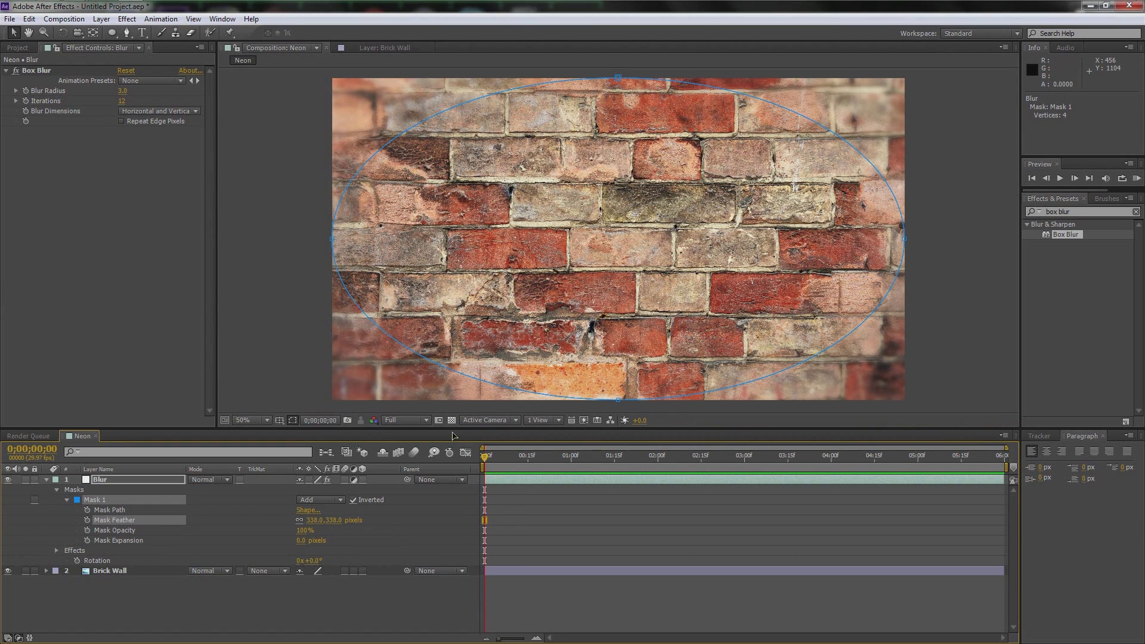
- Shrink the elliptical mask on the Blur layer by moving its four points inward from the frame edges
{"action": "left_click", "coordinate": [108, 481]}
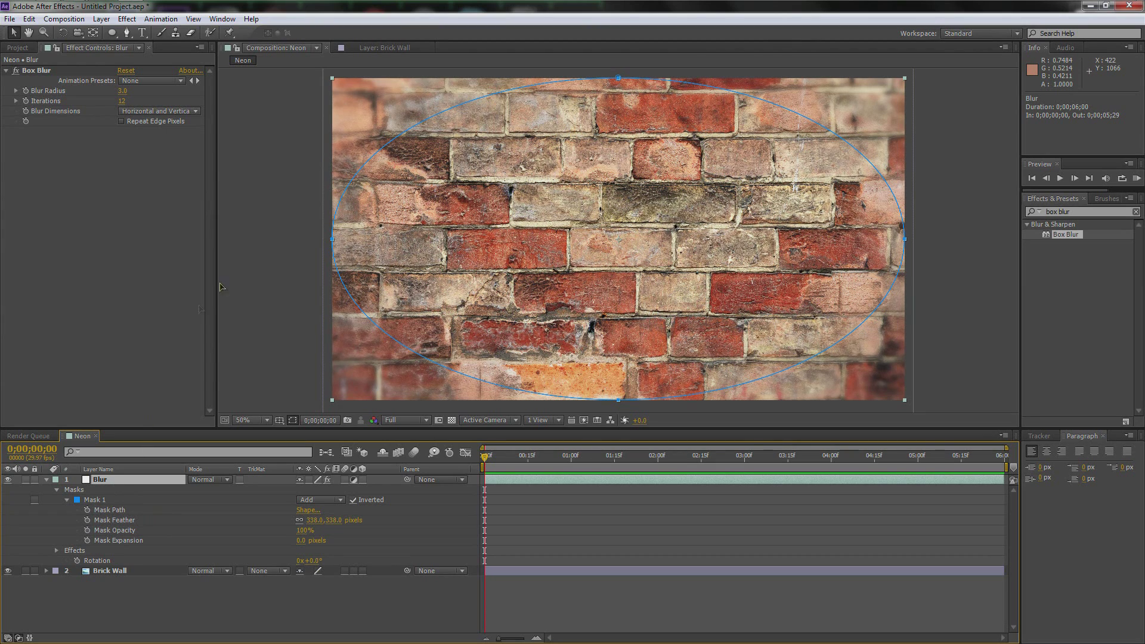
{"action": "left_click", "coordinate": [302, 209]}
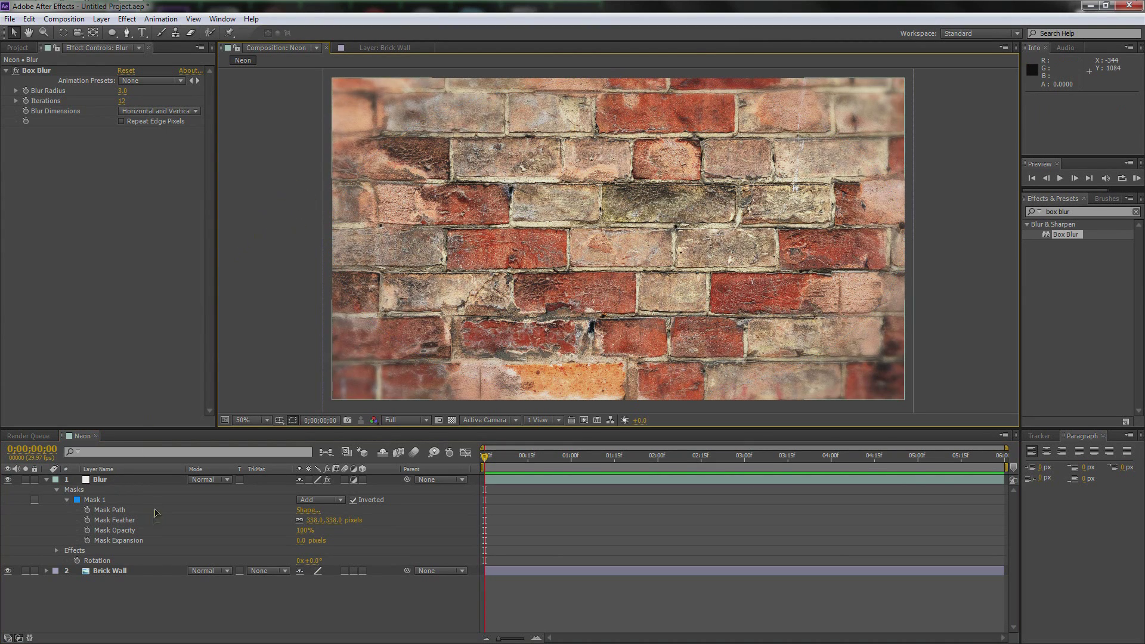
{"action": "left_click", "coordinate": [106, 500]}
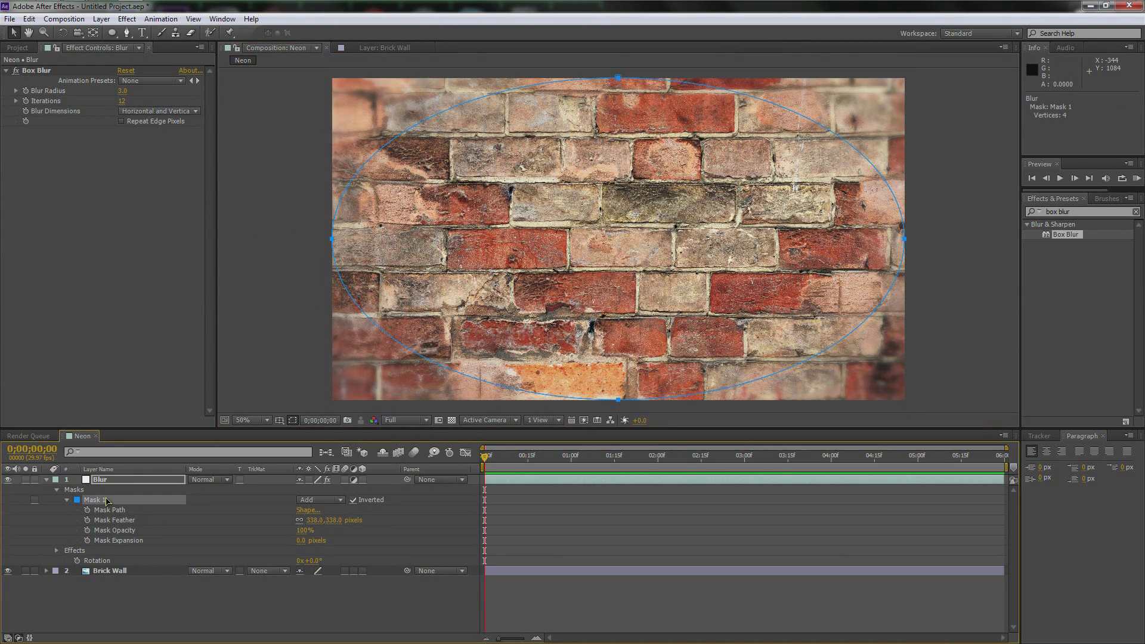
{"action": "left_click", "coordinate": [315, 243]}
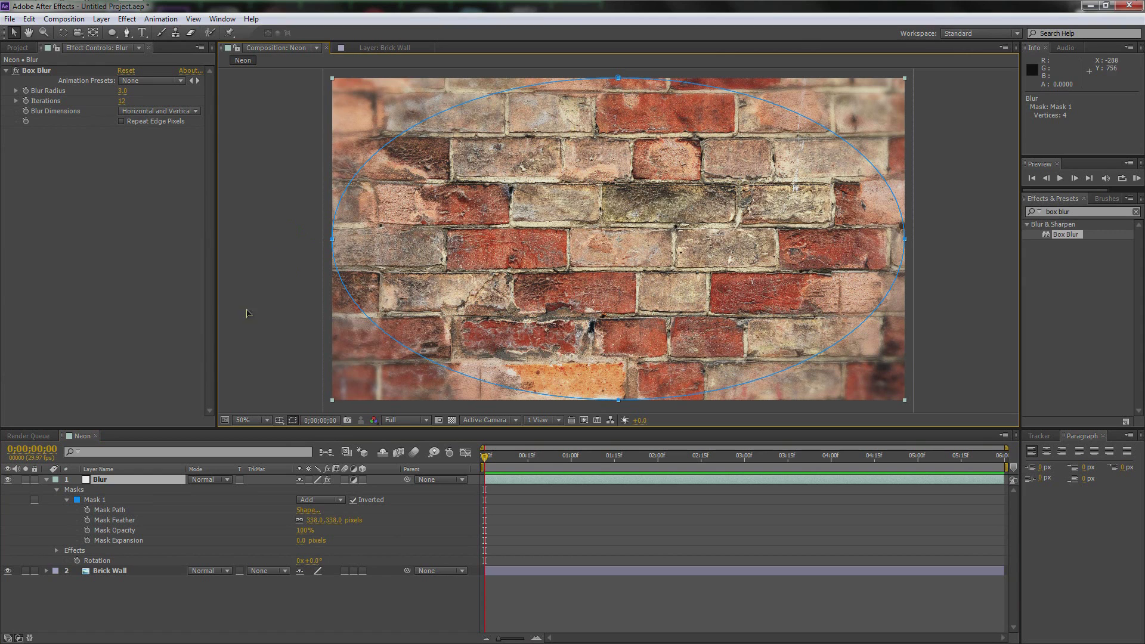
{"action": "left_click_drag", "start_coordinate": [335, 239], "coordinate": [408, 238]}
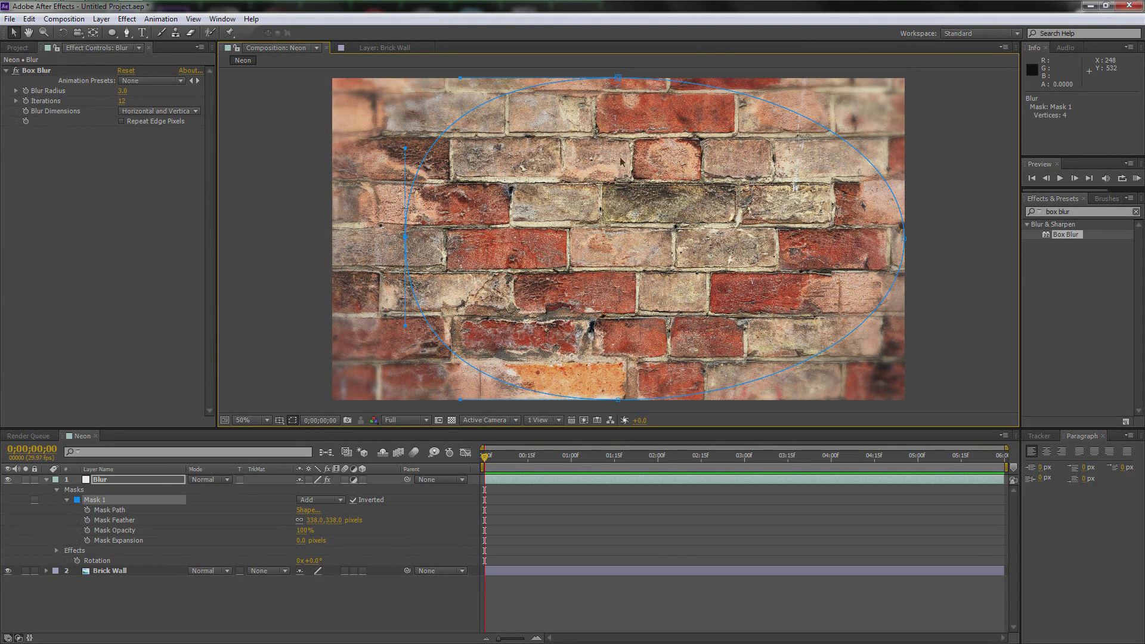
{"action": "left_click_drag", "start_coordinate": [624, 84], "coordinate": [628, 118]}
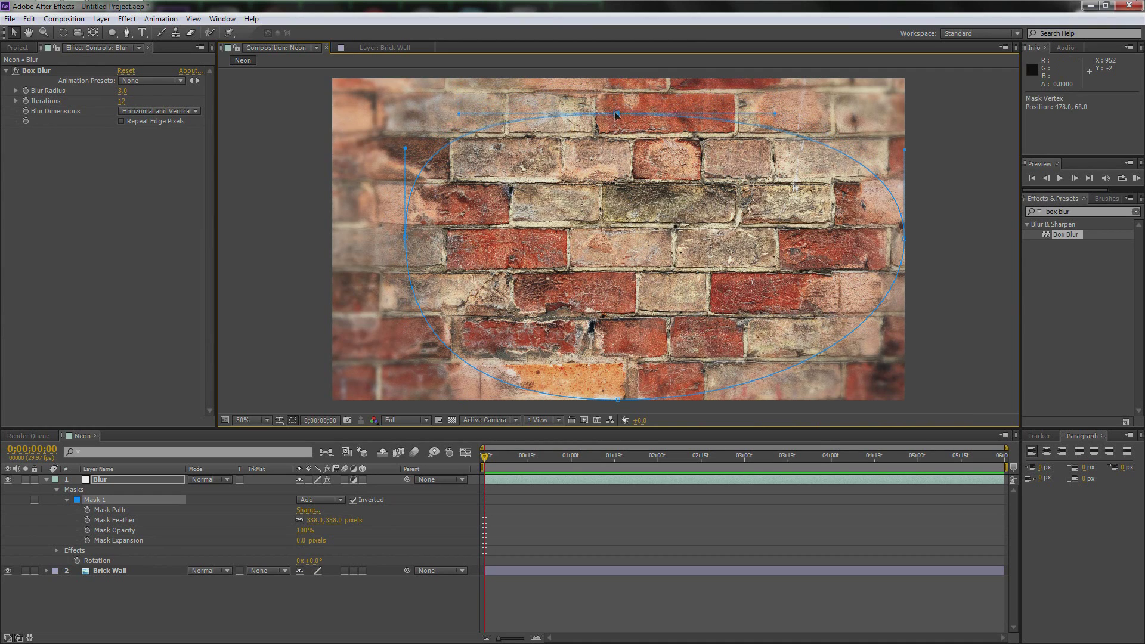
{"action": "left_click_drag", "start_coordinate": [904, 238], "coordinate": [817, 241]}
{"action": "left_click_drag", "start_coordinate": [618, 400], "coordinate": [617, 377]}
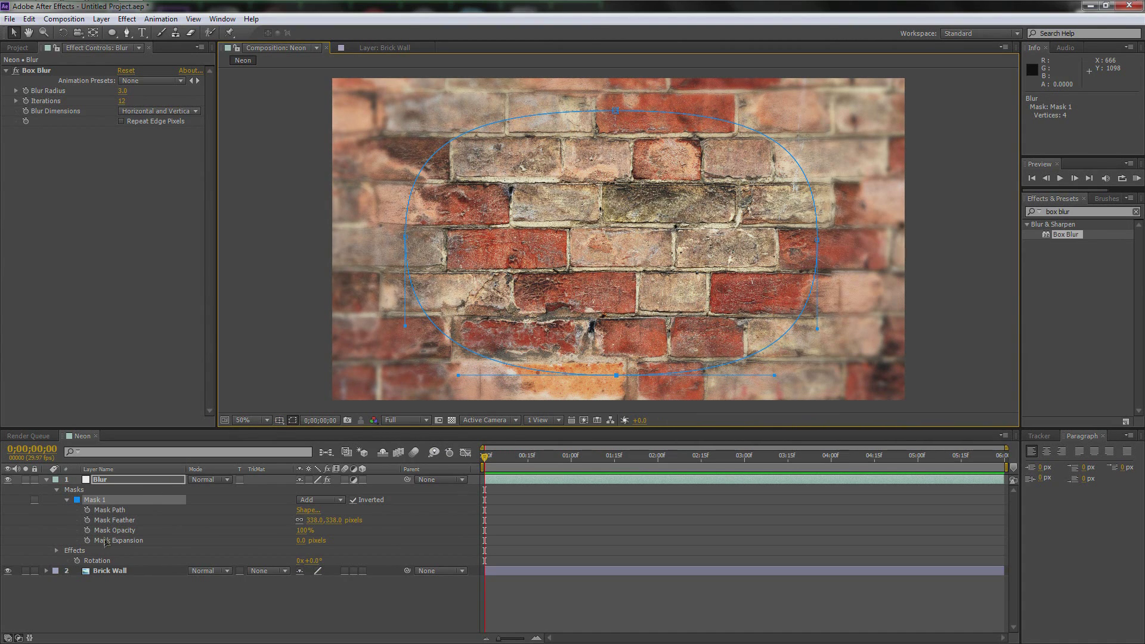
- Set the Blur layer's Mask Expansion to 61 pixels and reduce the Box Blur radius to 1
{"action": "left_click_drag", "start_coordinate": [299, 544], "coordinate": [268, 544]}
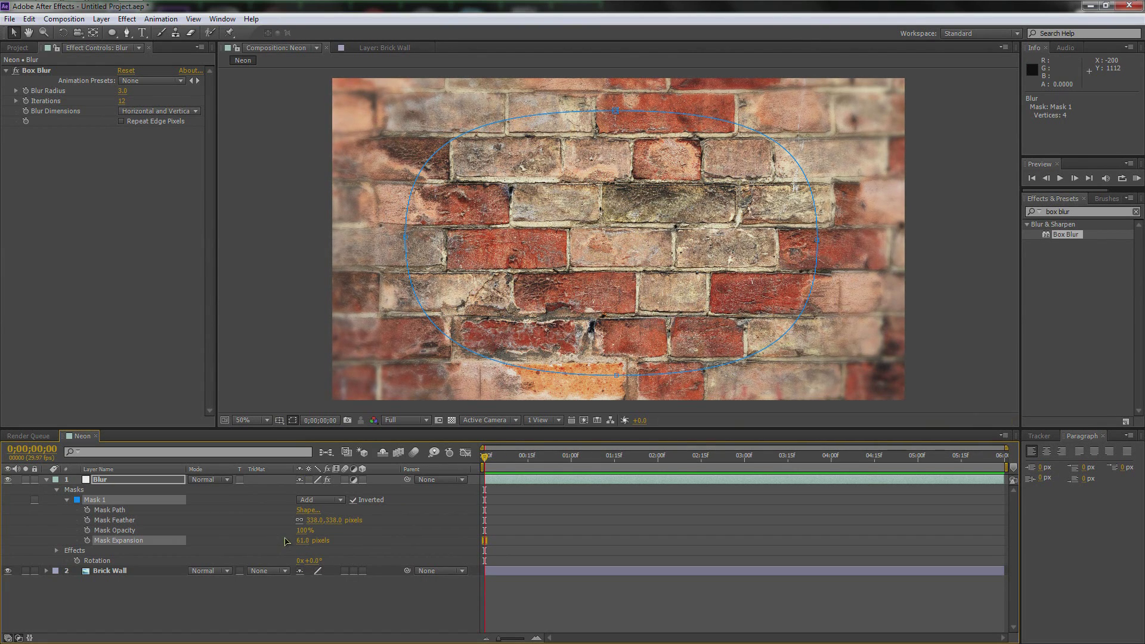
{"action": "left_click", "coordinate": [121, 91]}
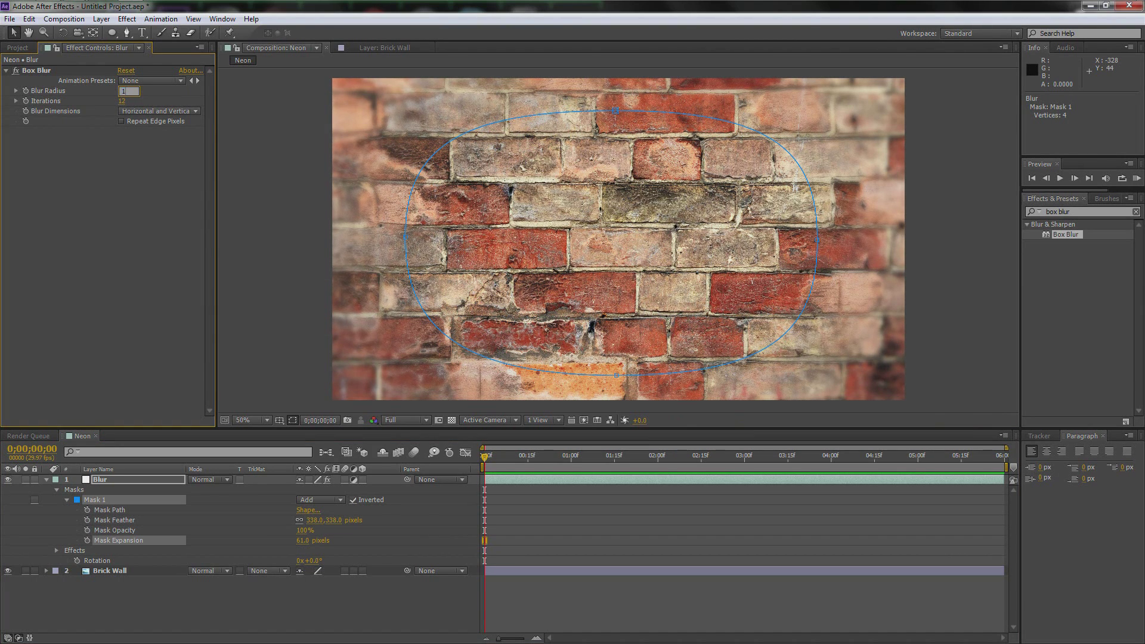
{"action": "type", "text": "1"}
{"action": "key", "text": "Return"}
{"action": "left_click", "coordinate": [251, 198]}
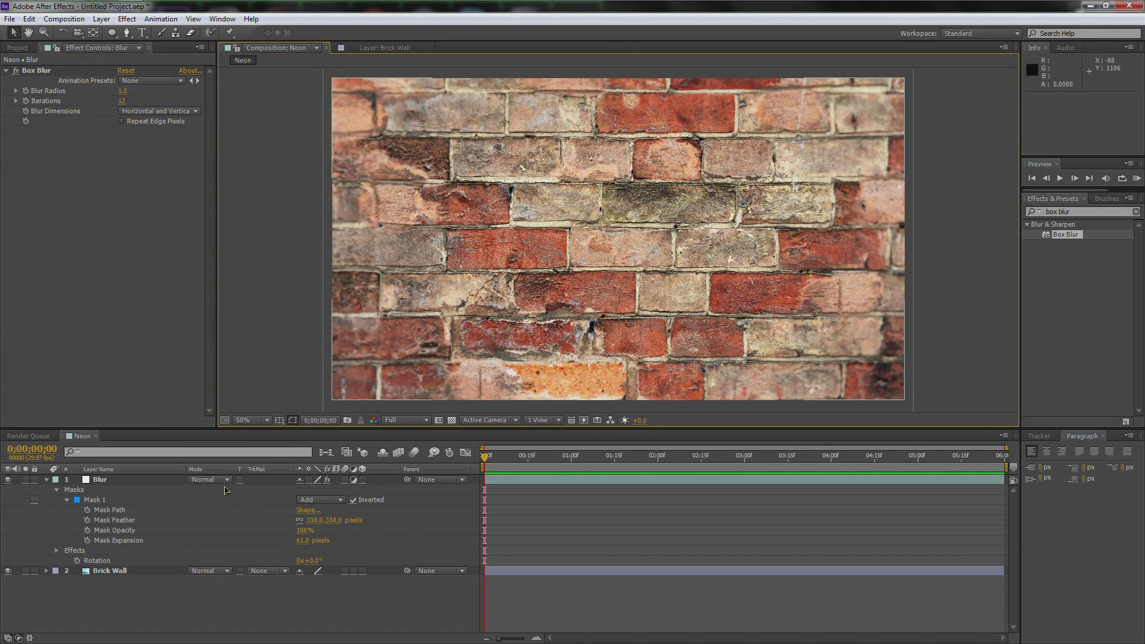
- Set the Blur layer's Mask Expansion to 37 pixels and hide the mask outline in the composition view
{"action": "left_click_drag", "start_coordinate": [301, 541], "coordinate": [334, 544]}
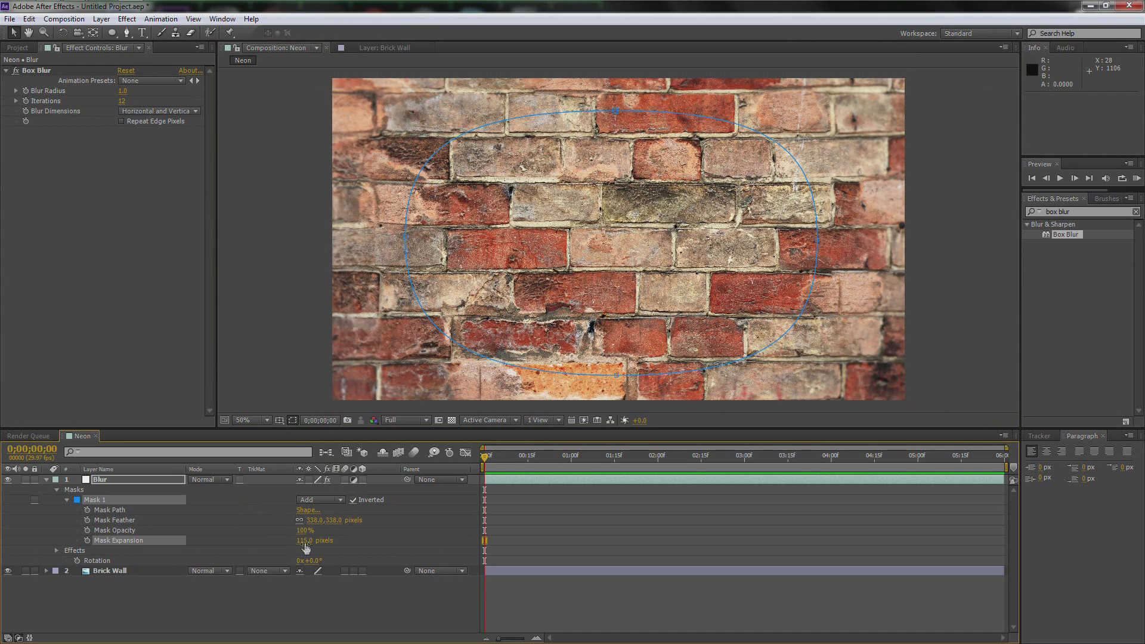
{"action": "left_click_drag", "start_coordinate": [302, 541], "coordinate": [259, 544]}
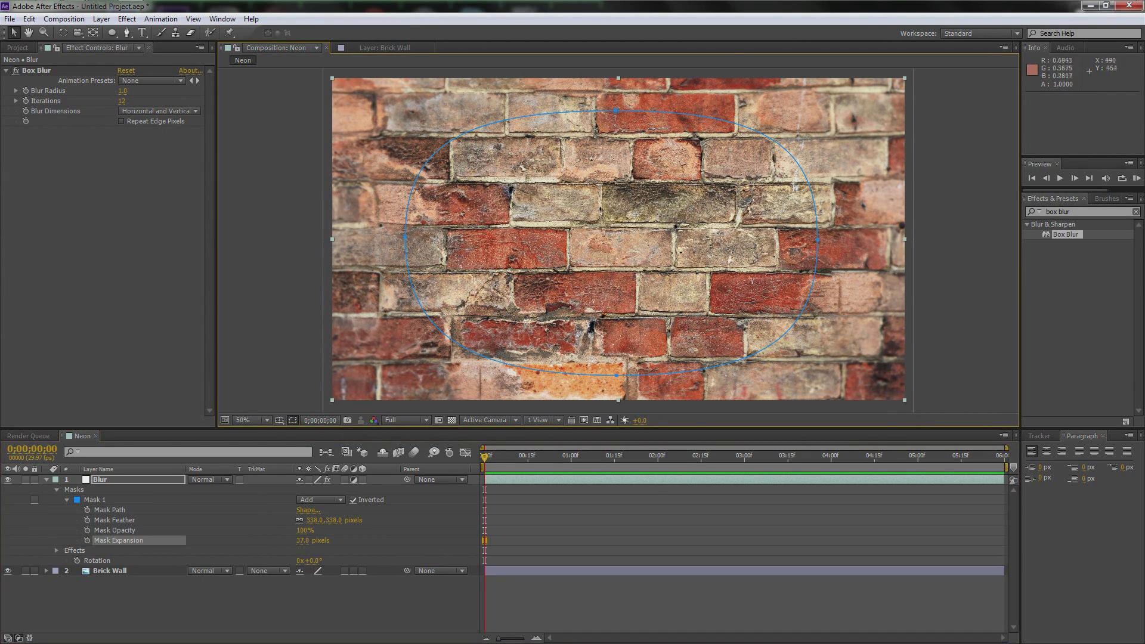
{"action": "left_click", "coordinate": [293, 421]}
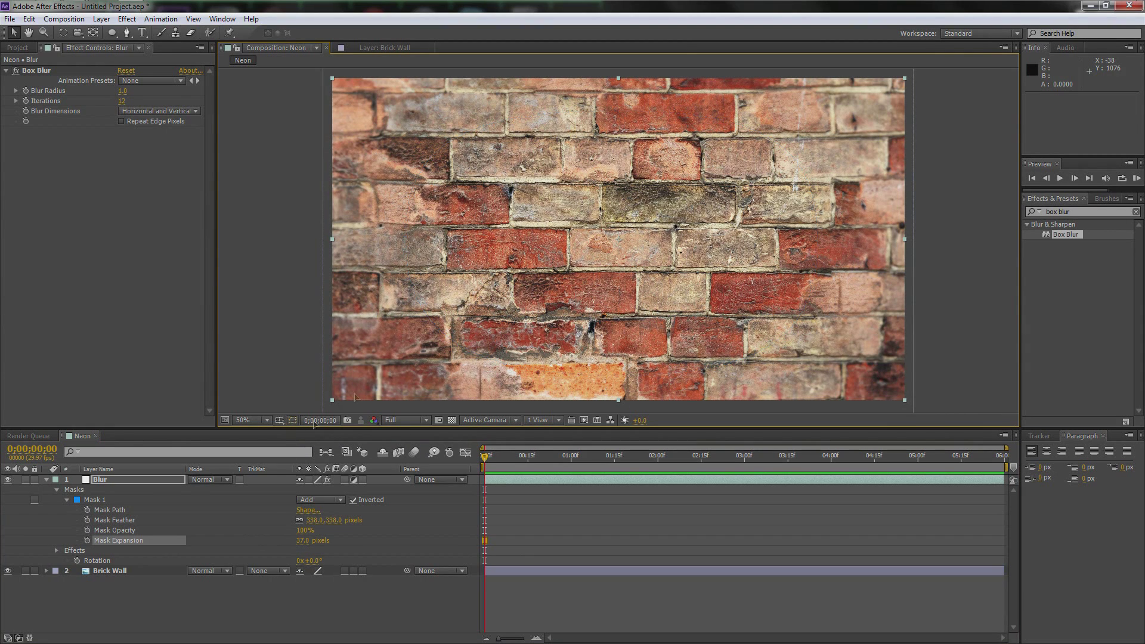
{"action": "key", "text": "F2"}
{"action": "scroll", "coordinate": [620, 240], "scroll_direction": "up", "scroll_amount": 1}
{"action": "scroll", "coordinate": [620, 241], "scroll_direction": "down", "scroll_amount": 1}
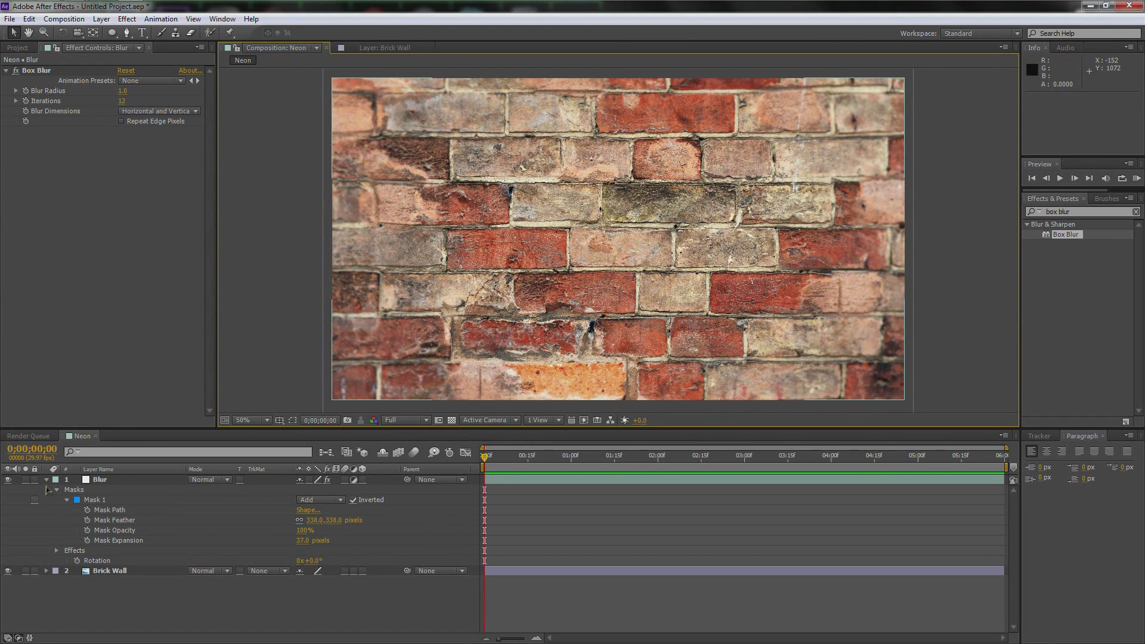
- Add another adjustment layer above the Blur layer and name it Viggy
{"action": "left_click", "coordinate": [47, 480]}
{"action": "right_click", "coordinate": [141, 526]}
{"action": "mouse_move", "coordinate": [178, 400]}
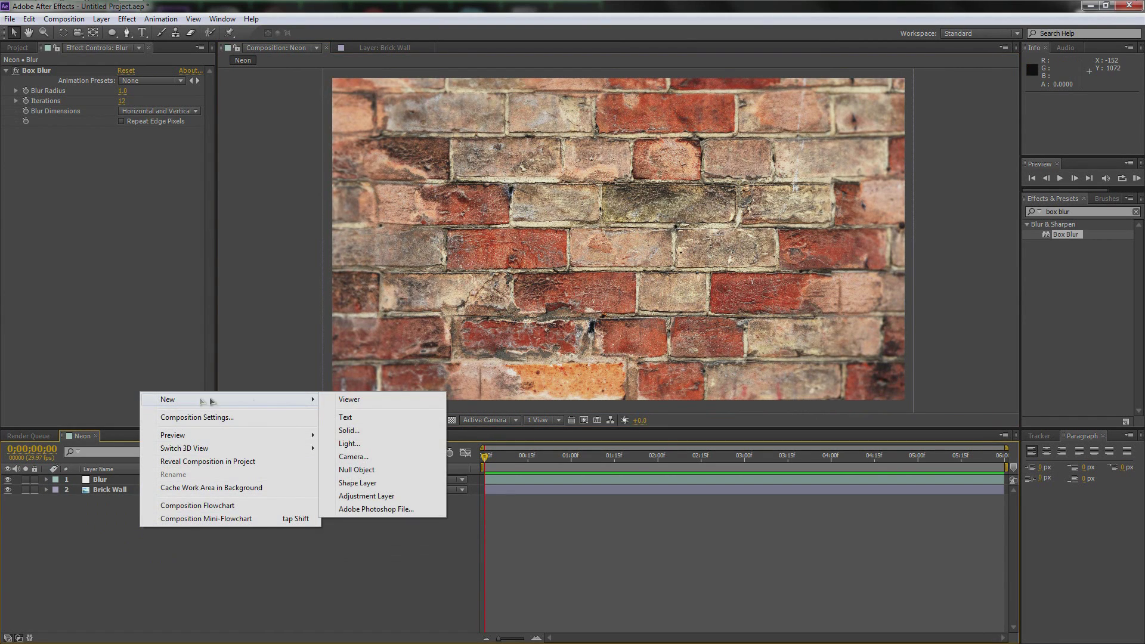
{"action": "left_click", "coordinate": [381, 496]}
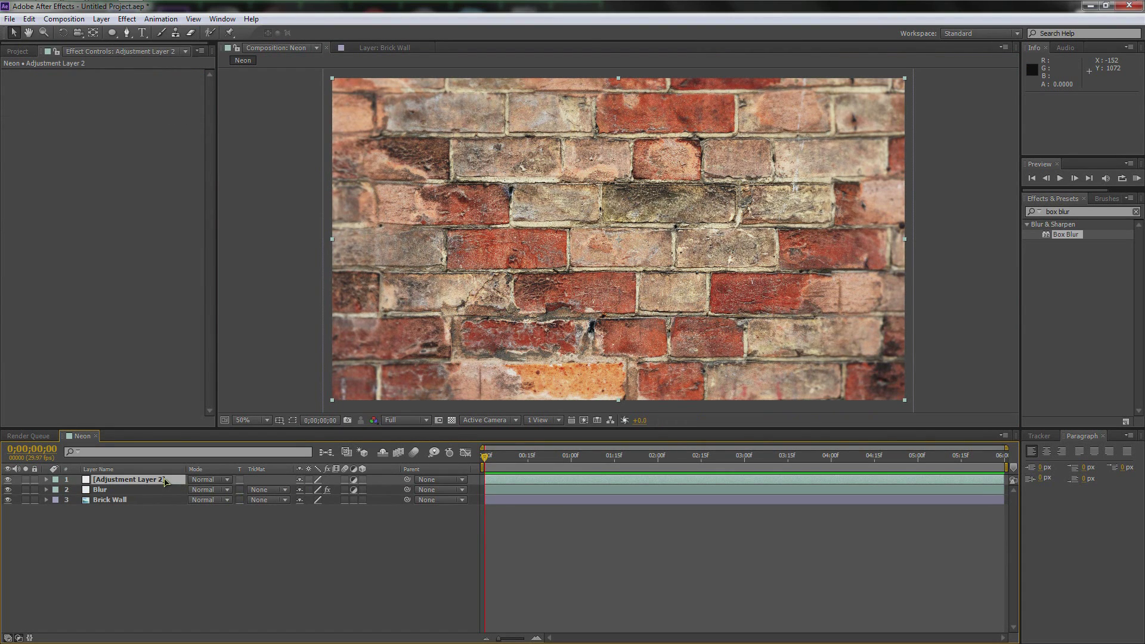
{"action": "key", "text": "Return"}
{"action": "type", "text": "Viggy"}
{"action": "key", "text": "Return"}
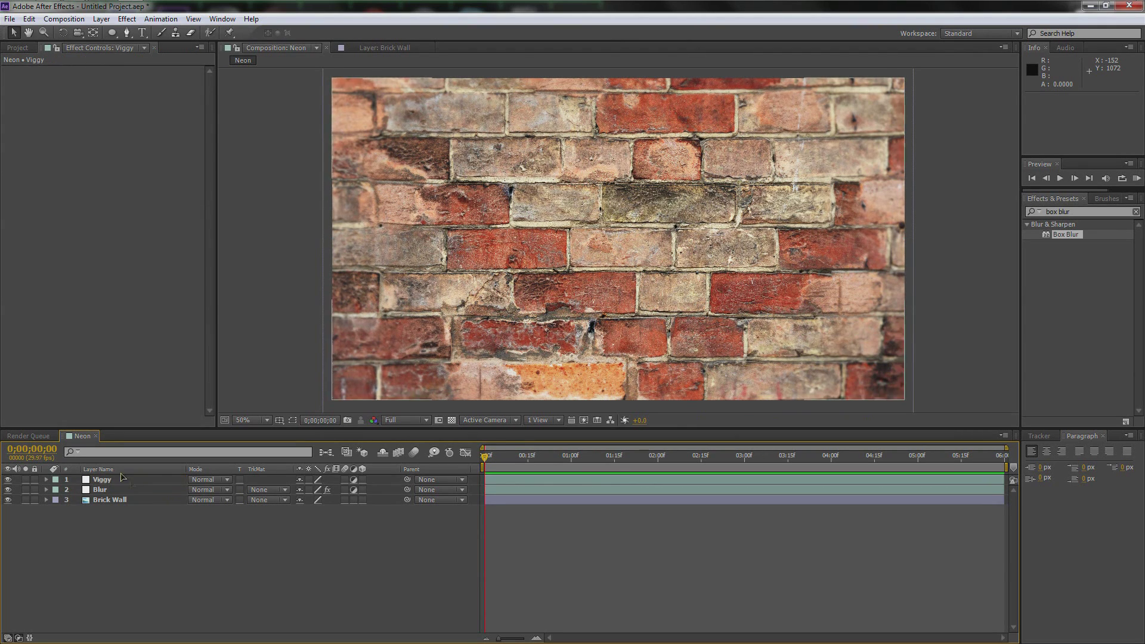
- Apply the Magic Bullet MisFire Vignette effect to the Viggy adjustment layer
{"action": "left_click", "coordinate": [1078, 211]}
{"action": "key", "text": "BackSpace"}
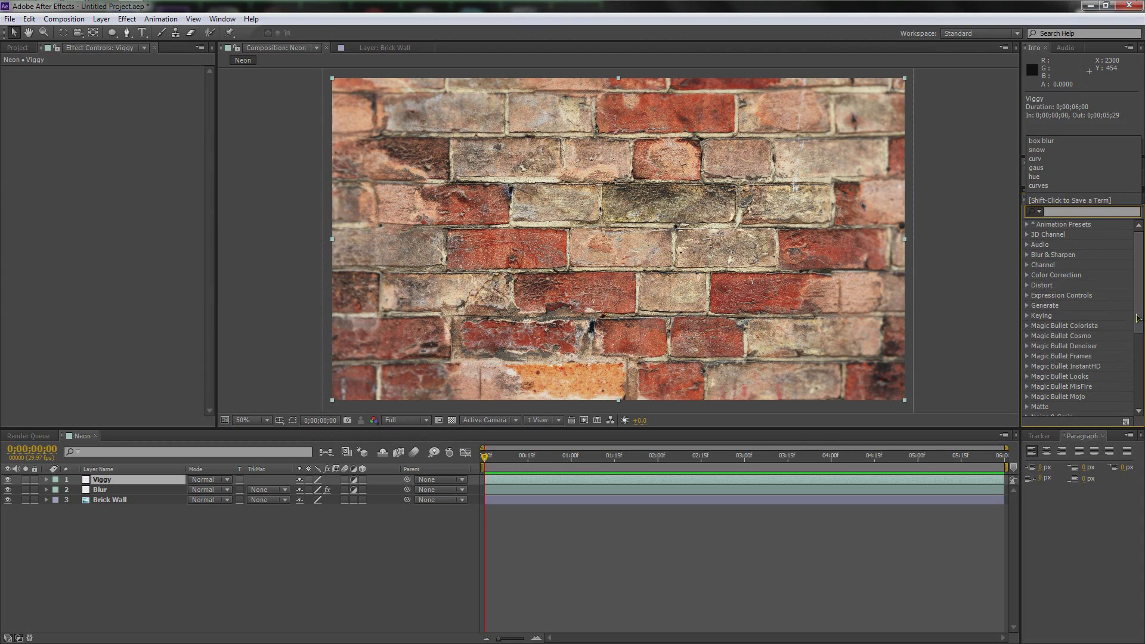
{"action": "scroll", "coordinate": [1073, 328], "scroll_direction": "down", "scroll_amount": 3}
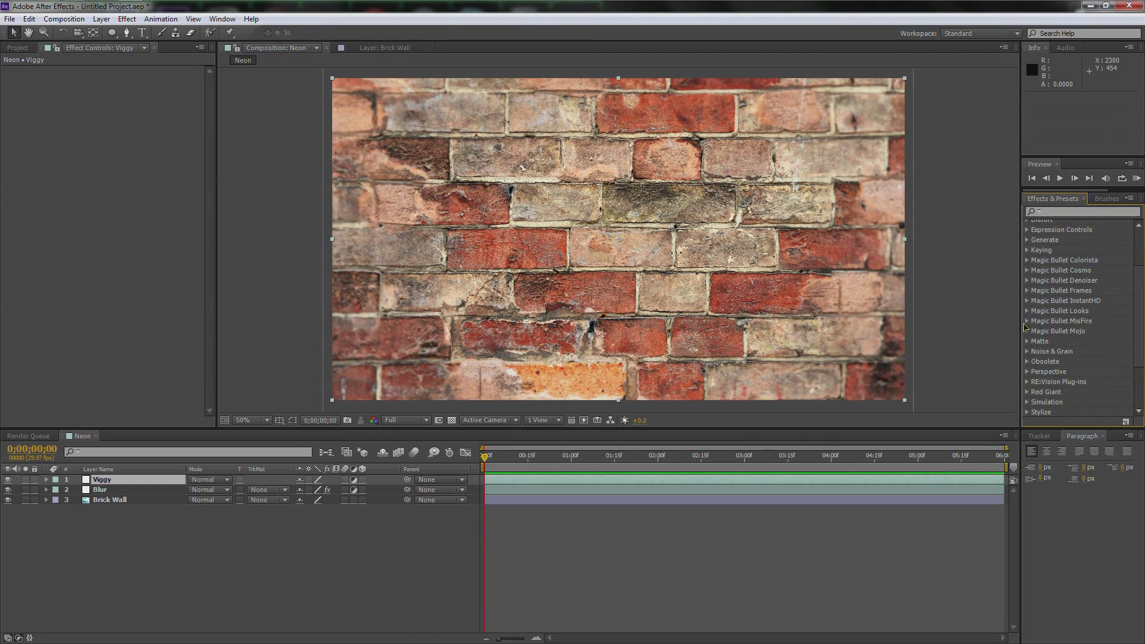
{"action": "left_click", "coordinate": [1026, 322]}
{"action": "scroll", "coordinate": [1057, 331], "scroll_direction": "down", "scroll_amount": 3}
{"action": "left_click", "coordinate": [1080, 386]}
{"action": "left_click_drag", "start_coordinate": [1080, 386], "coordinate": [107, 480]}
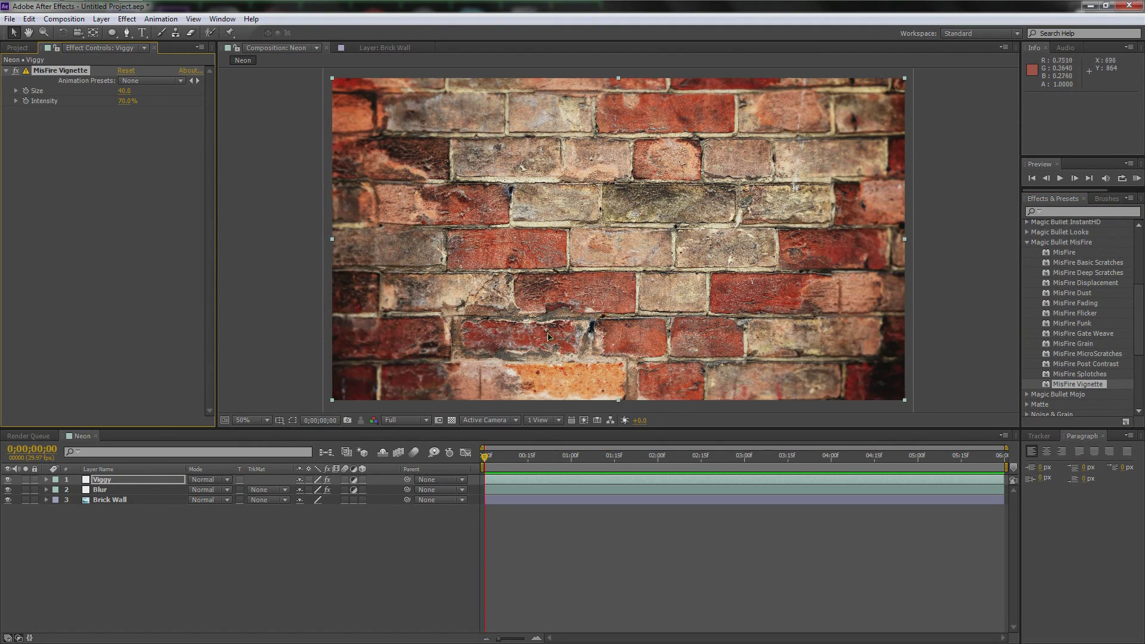
- Add a Curves effect to the Viggy layer after the vignette and bend its RGB curve into a gentle S-shape for contrast
{"action": "left_click", "coordinate": [1072, 214]}
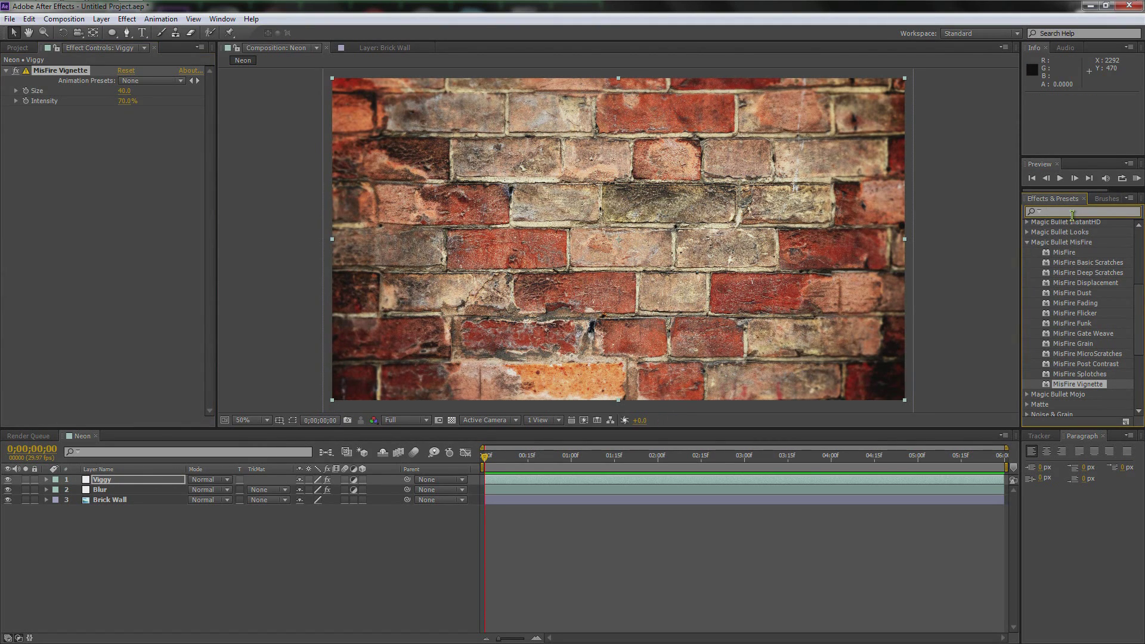
{"action": "type", "text": "curves"}
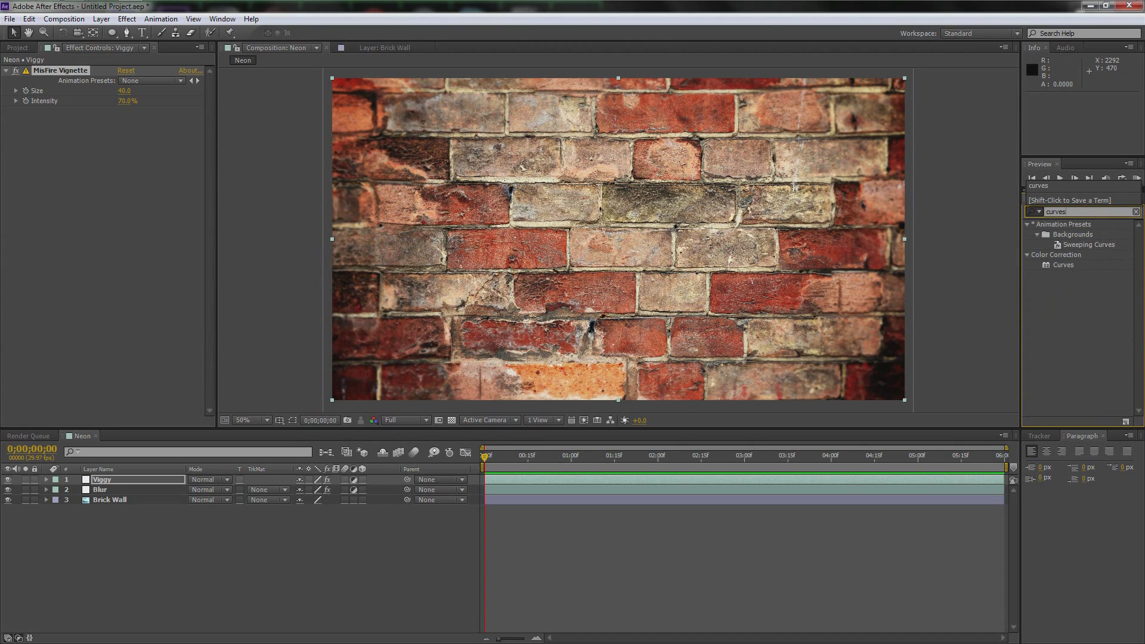
{"action": "left_click", "coordinate": [1054, 324]}
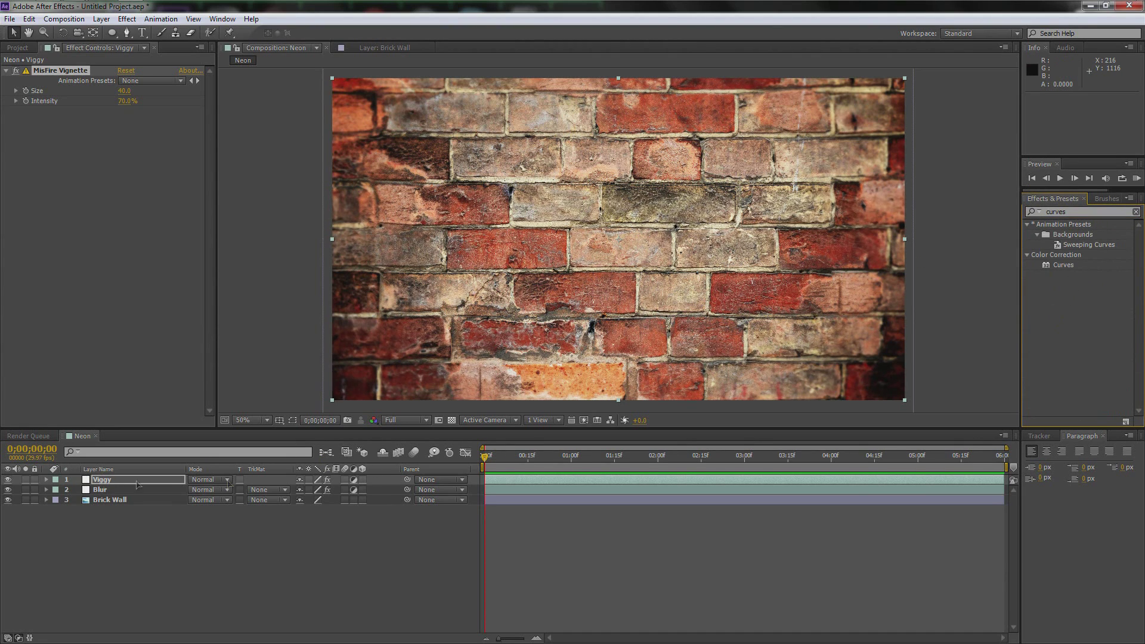
{"action": "left_click_drag", "start_coordinate": [1076, 272], "coordinate": [105, 358]}
{"action": "left_click_drag", "start_coordinate": [53, 235], "coordinate": [56, 245]}
{"action": "left_click_drag", "start_coordinate": [110, 179], "coordinate": [110, 177]}
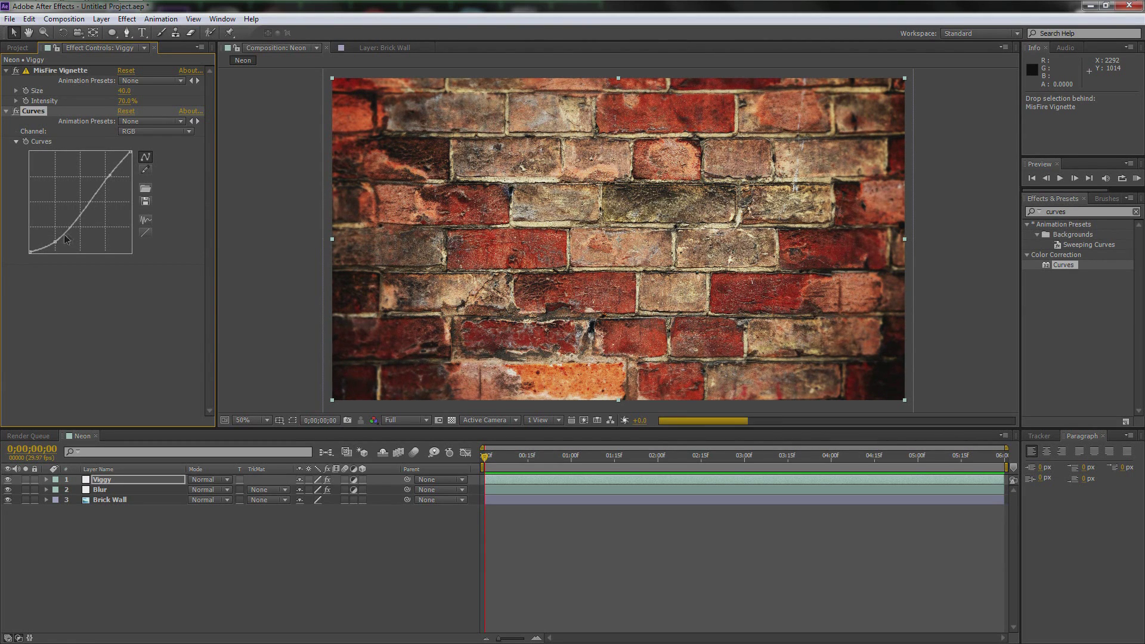
{"action": "left_click", "coordinate": [291, 537]}
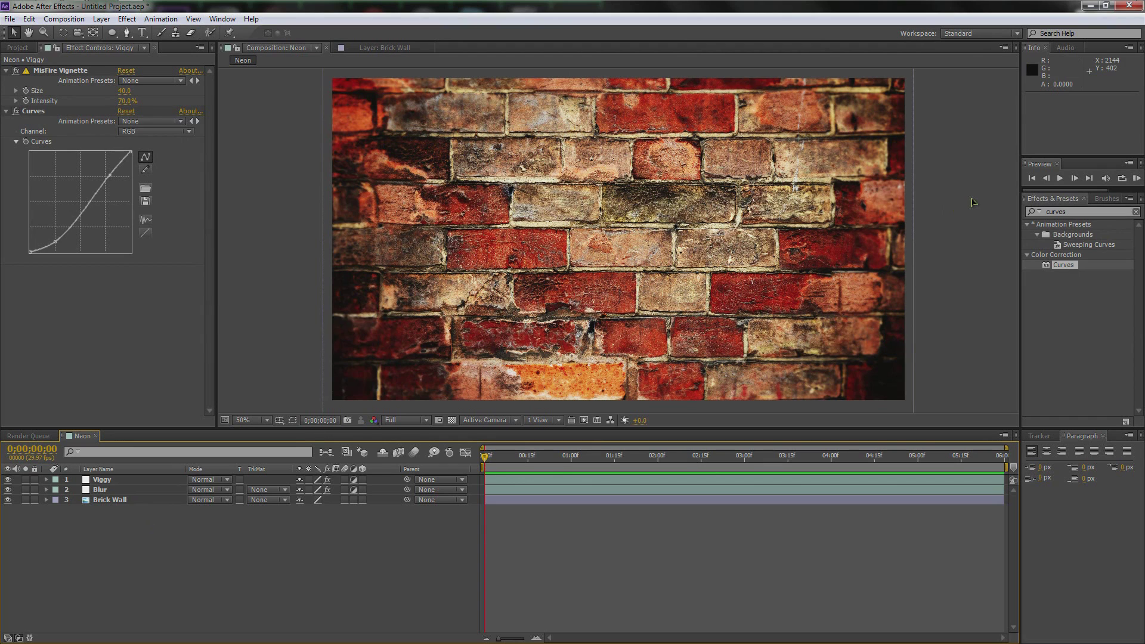
- Create a text layer above Viggy reading "Check IT" in the Neon font
{"action": "right_click", "coordinate": [138, 546]}
{"action": "mouse_move", "coordinate": [178, 414]}
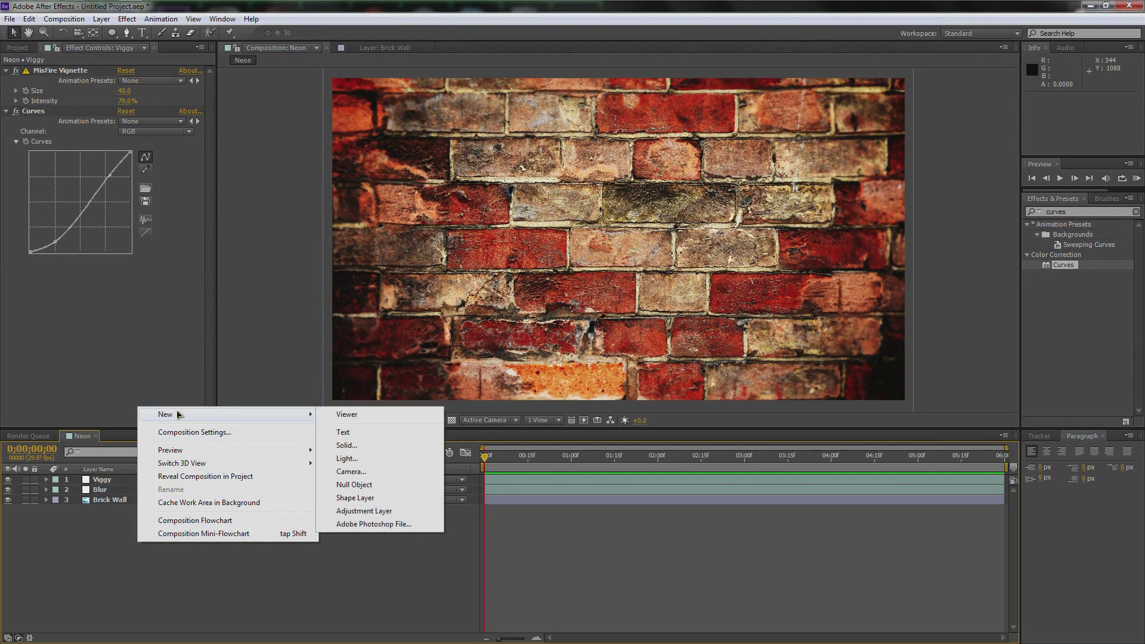
{"action": "left_click", "coordinate": [371, 430]}
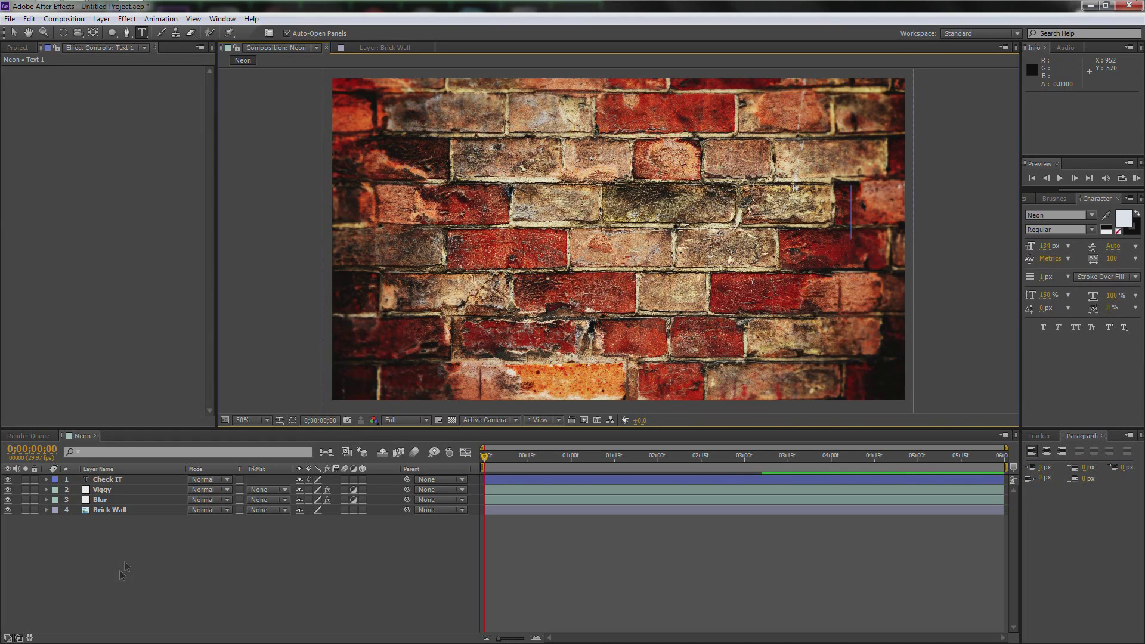
{"action": "left_click", "coordinate": [123, 480]}
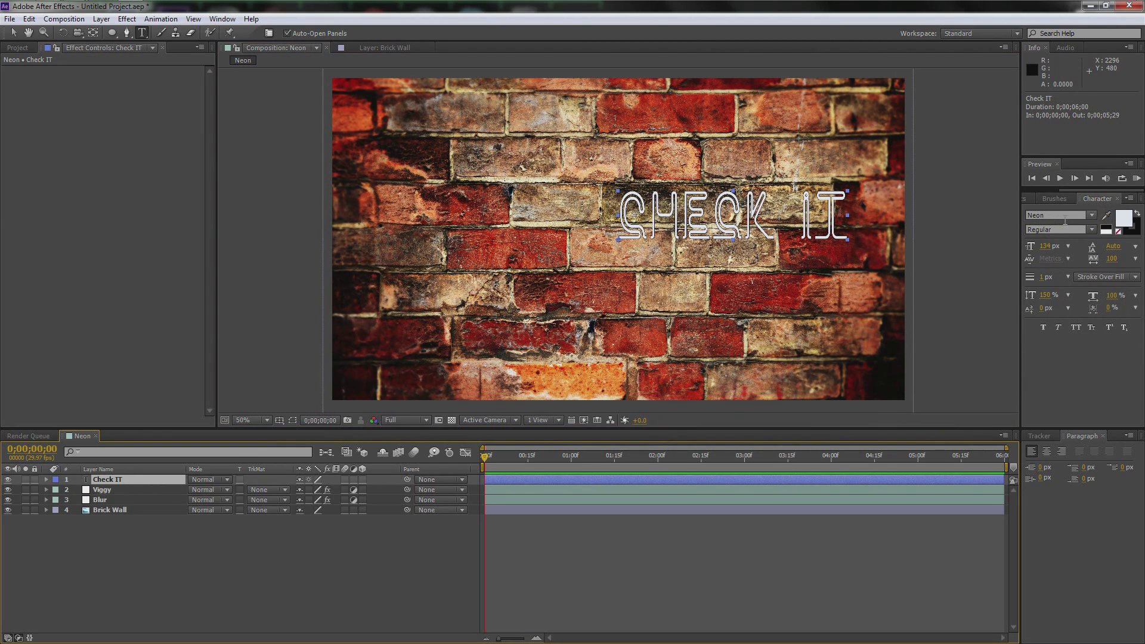
{"action": "left_click", "coordinate": [1027, 216]}
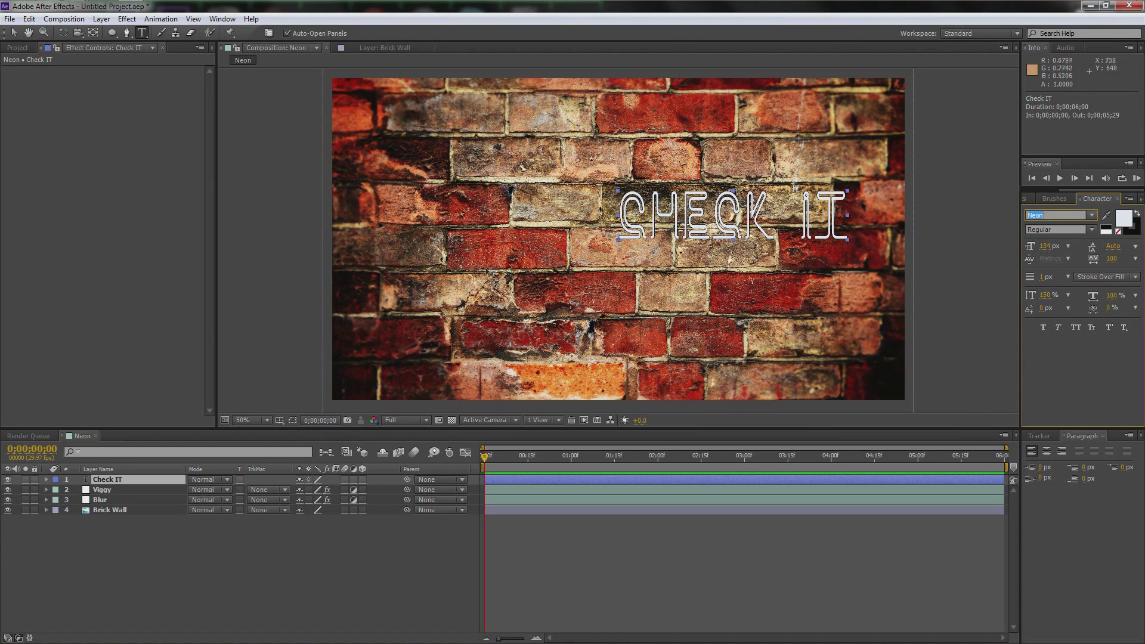
{"action": "left_click", "coordinate": [110, 485]}
- Move the Check IT text toward the middle of the wall and scale it to 180%
{"action": "left_click", "coordinate": [13, 34]}
{"action": "left_click_drag", "start_coordinate": [749, 222], "coordinate": [632, 244]}
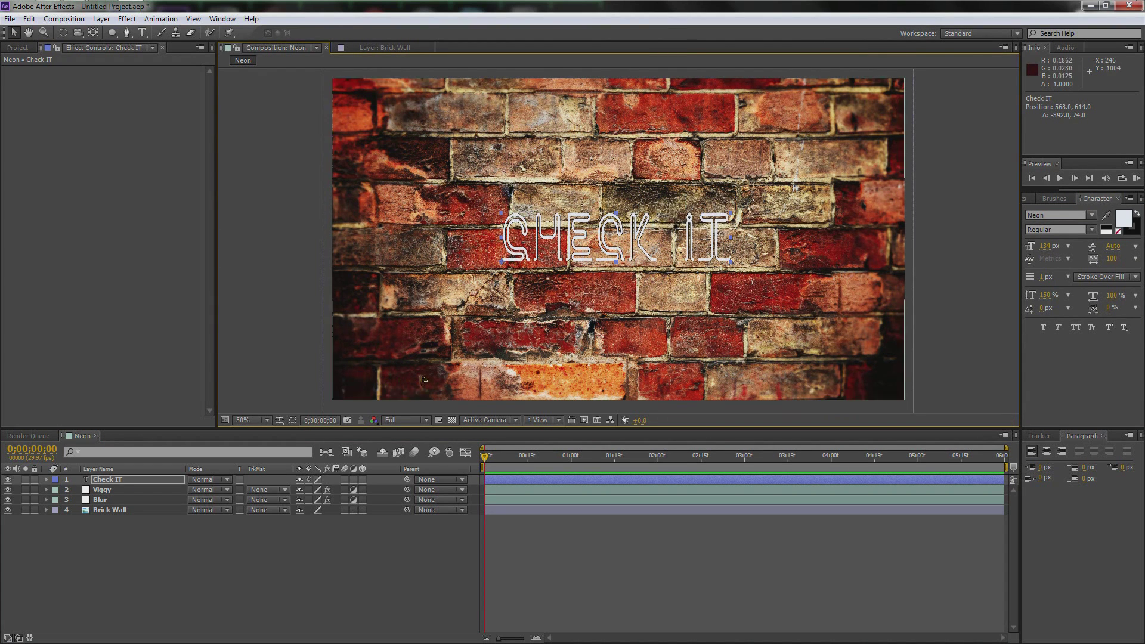
{"action": "left_click_drag", "start_coordinate": [678, 242], "coordinate": [685, 245]}
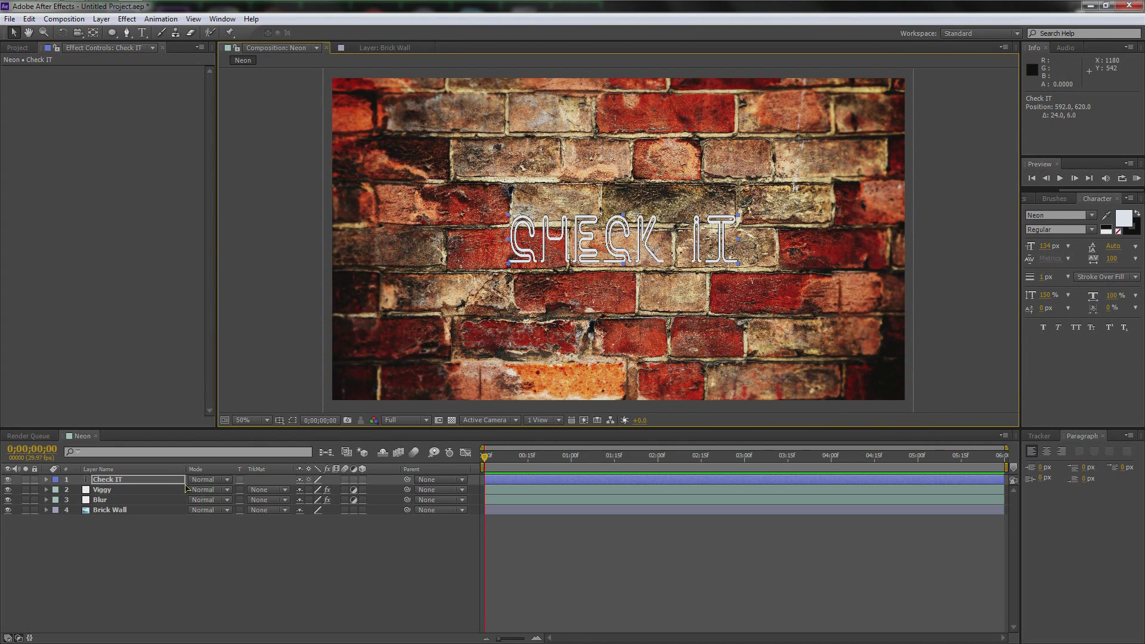
{"action": "key", "text": "s"}
{"action": "left_click_drag", "start_coordinate": [309, 490], "coordinate": [384, 493]}
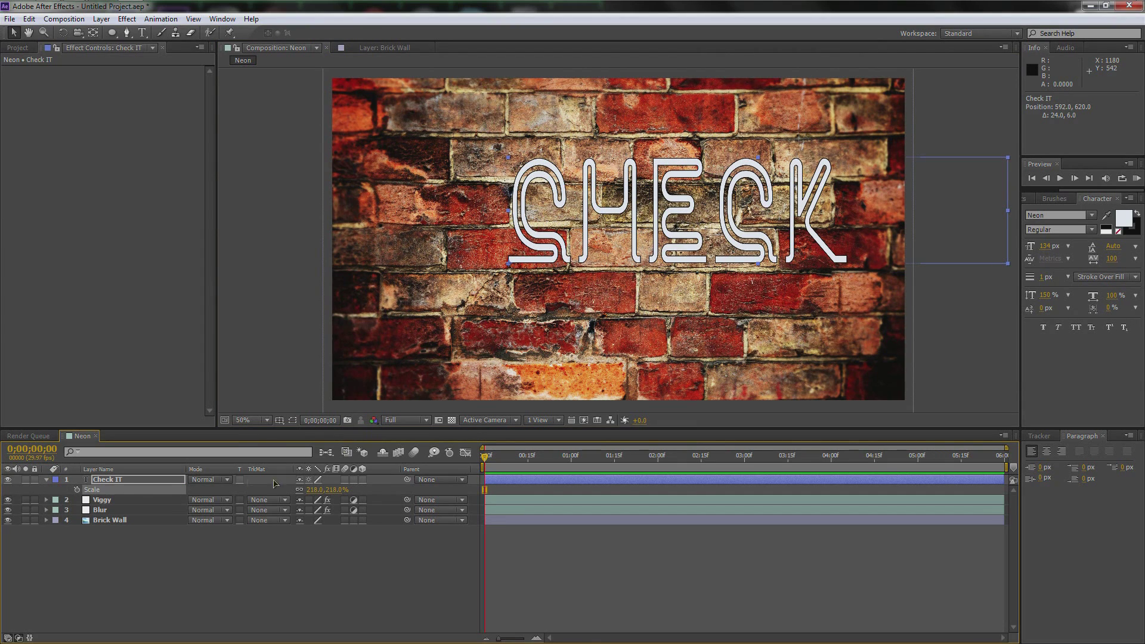
{"action": "left_click", "coordinate": [117, 482]}
{"action": "key", "text": "s"}
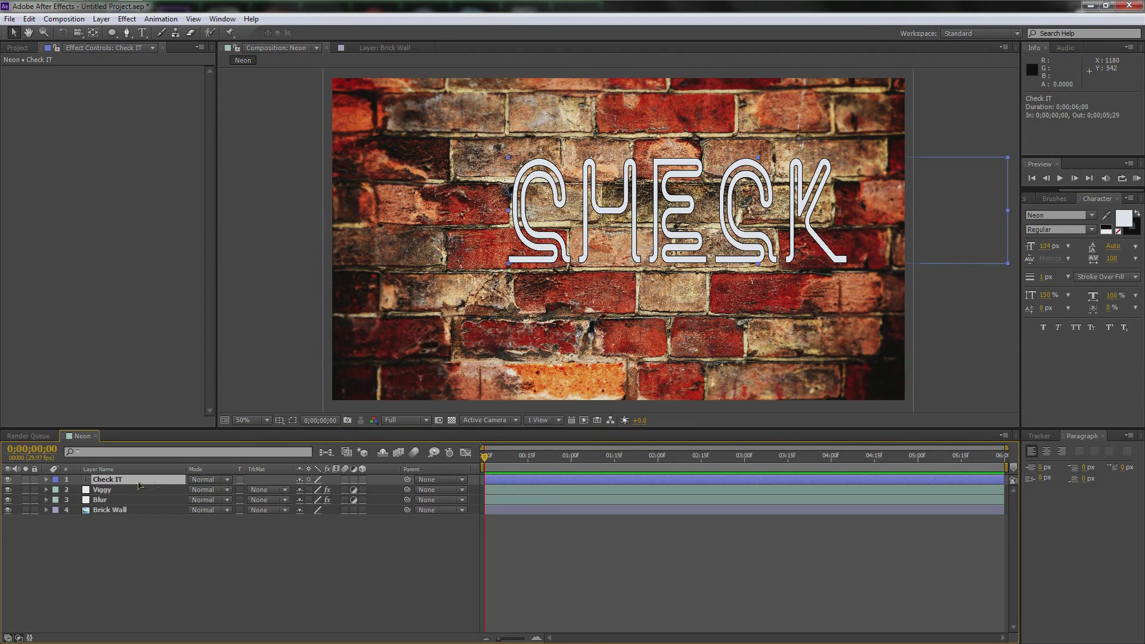
{"action": "key", "text": "s"}
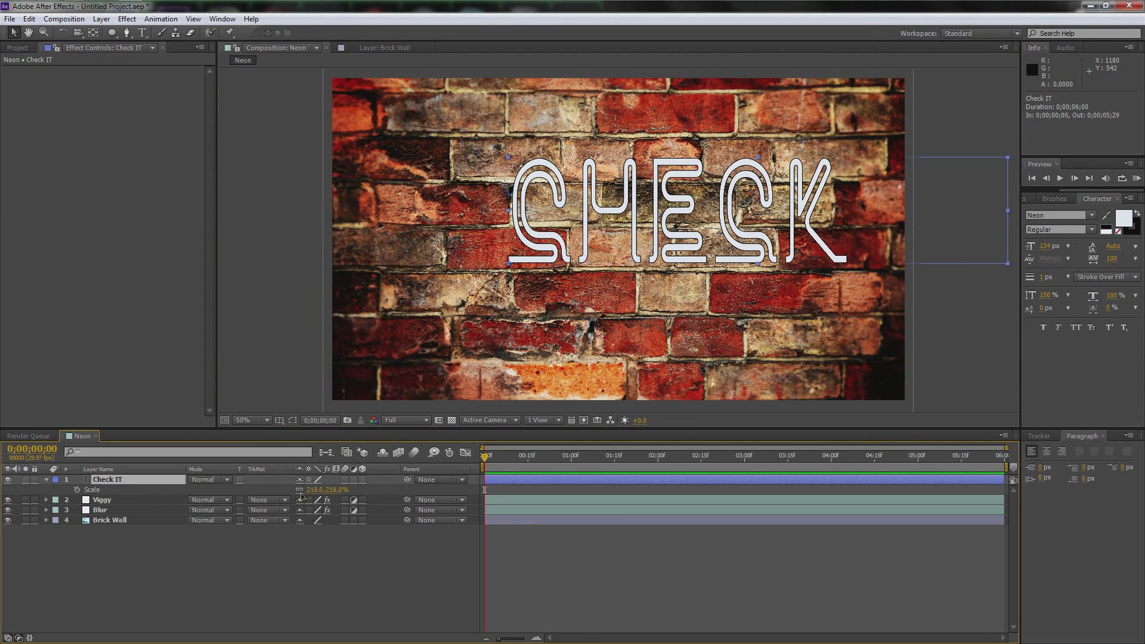
{"action": "left_click_drag", "start_coordinate": [315, 493], "coordinate": [292, 493]}
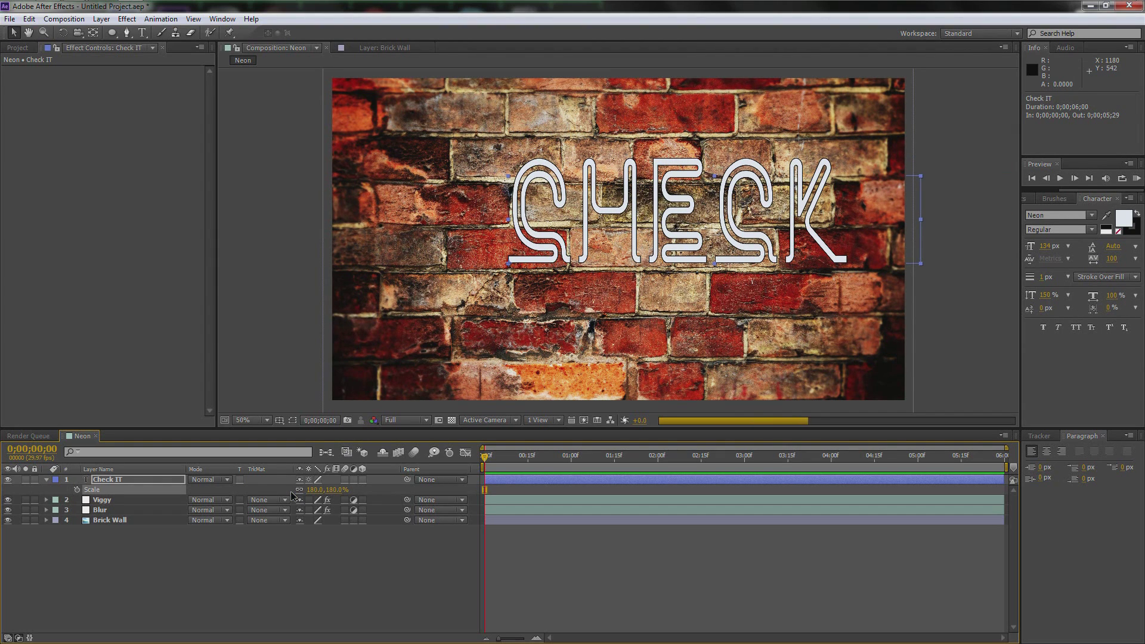
- Centre the enlarged Check IT text on the wall at about position 272, 686 and collapse the layer's properties
{"action": "left_click_drag", "start_coordinate": [696, 227], "coordinate": [599, 247]}
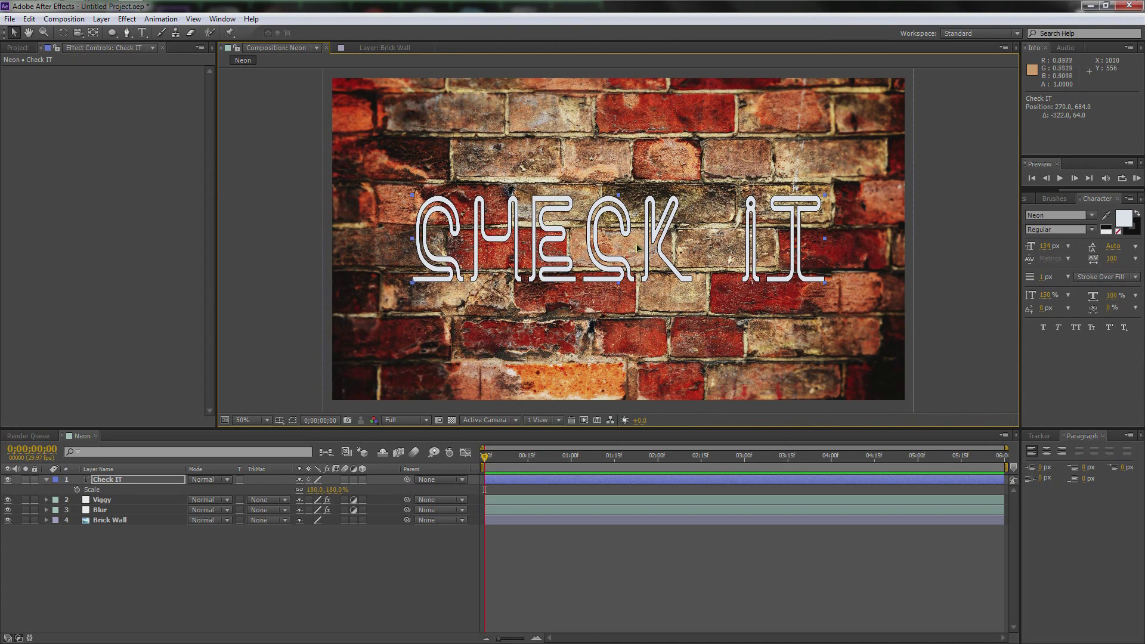
{"action": "key", "text": "Right"}
{"action": "key", "text": "Right"}
{"action": "key", "text": "Right"}
{"action": "key", "text": "Right"}
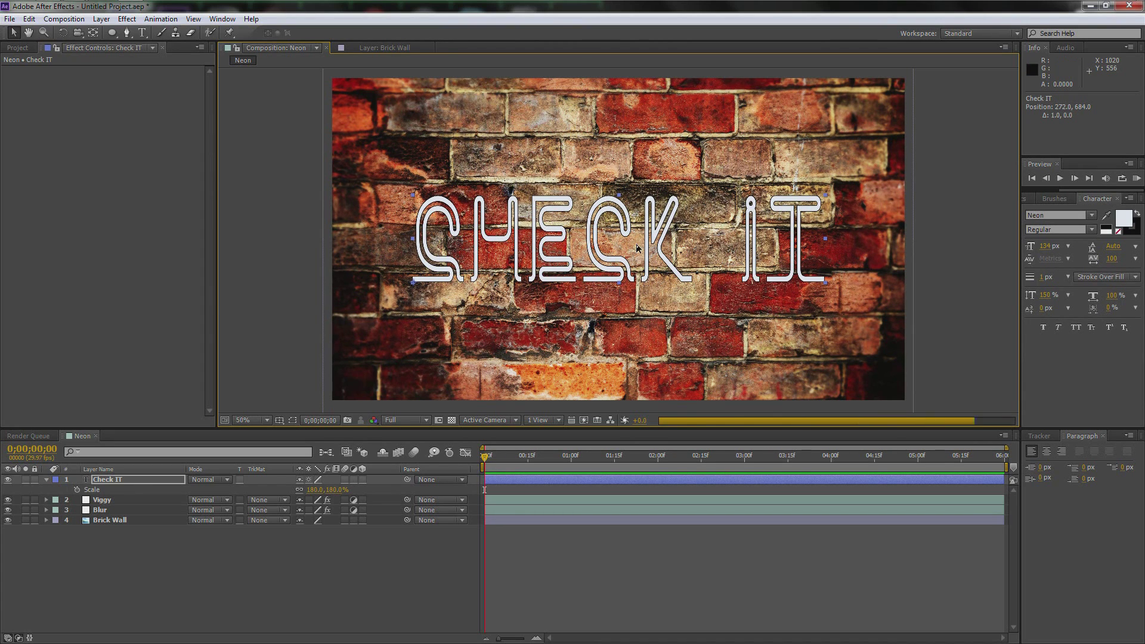
{"action": "key", "text": "Down"}
{"action": "key", "text": "Down"}
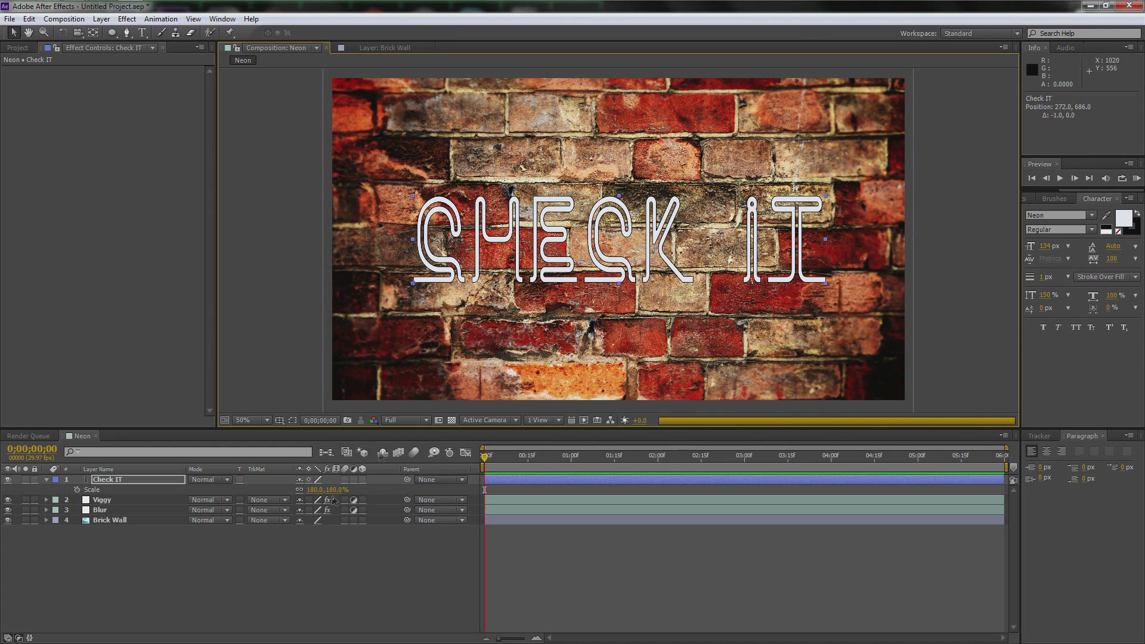
{"action": "left_click", "coordinate": [482, 428]}
{"action": "scroll", "coordinate": [590, 310], "scroll_direction": "down", "scroll_amount": 2}
{"action": "scroll", "coordinate": [602, 298], "scroll_direction": "up", "scroll_amount": 2}
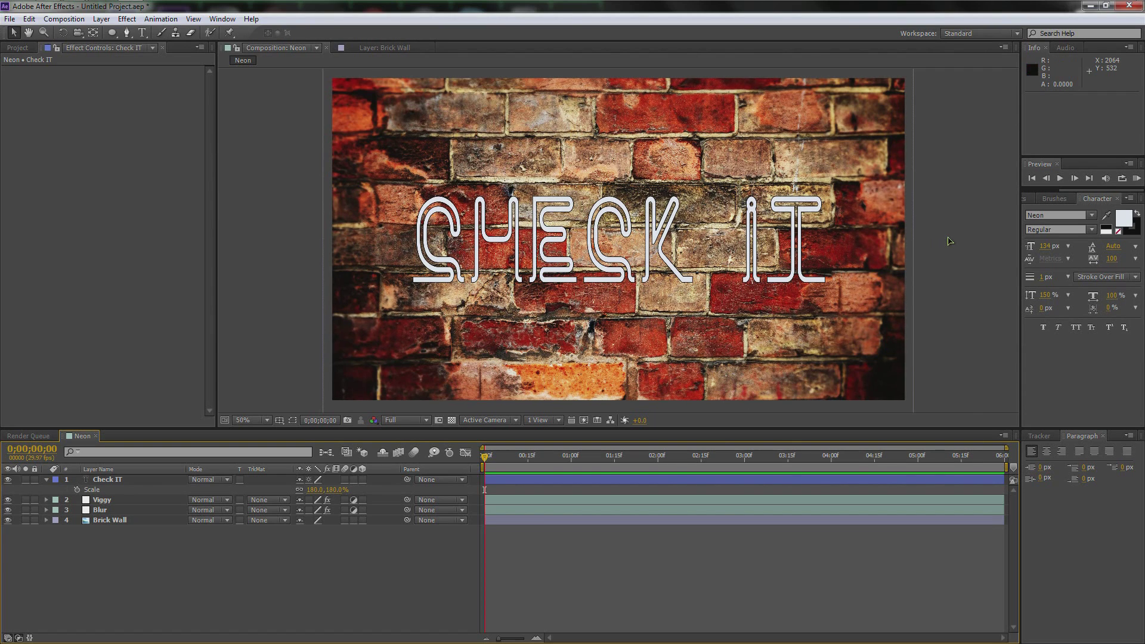
{"action": "left_click", "coordinate": [46, 480]}
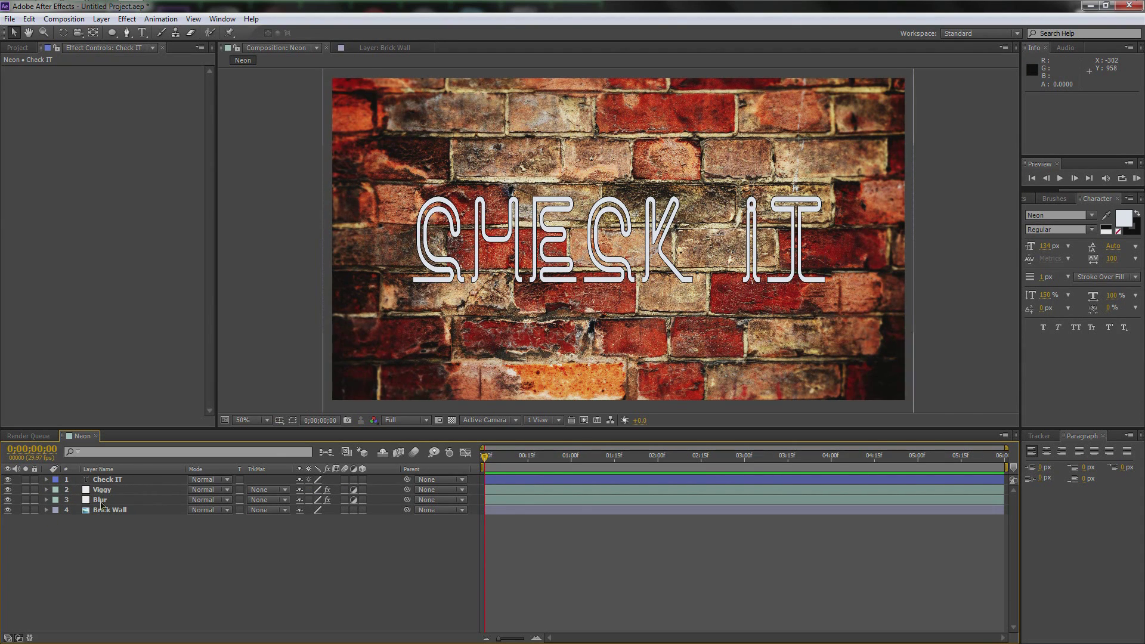
- Apply the Gaussian Blur effect to the Check IT text layer
{"action": "left_click", "coordinate": [113, 480]}
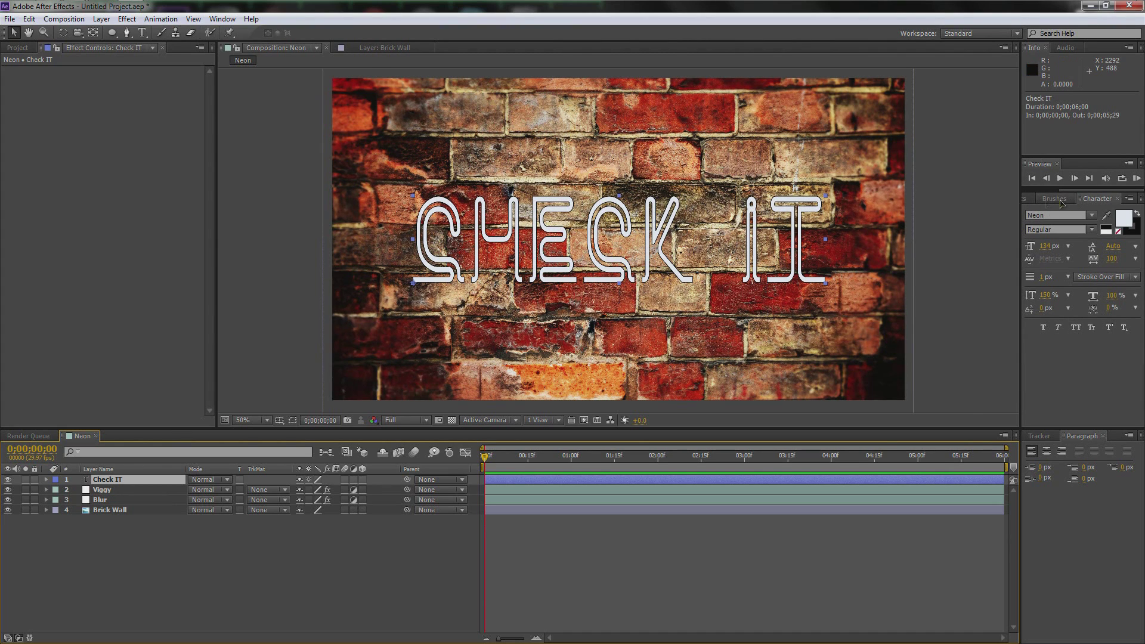
{"action": "left_click", "coordinate": [1025, 200]}
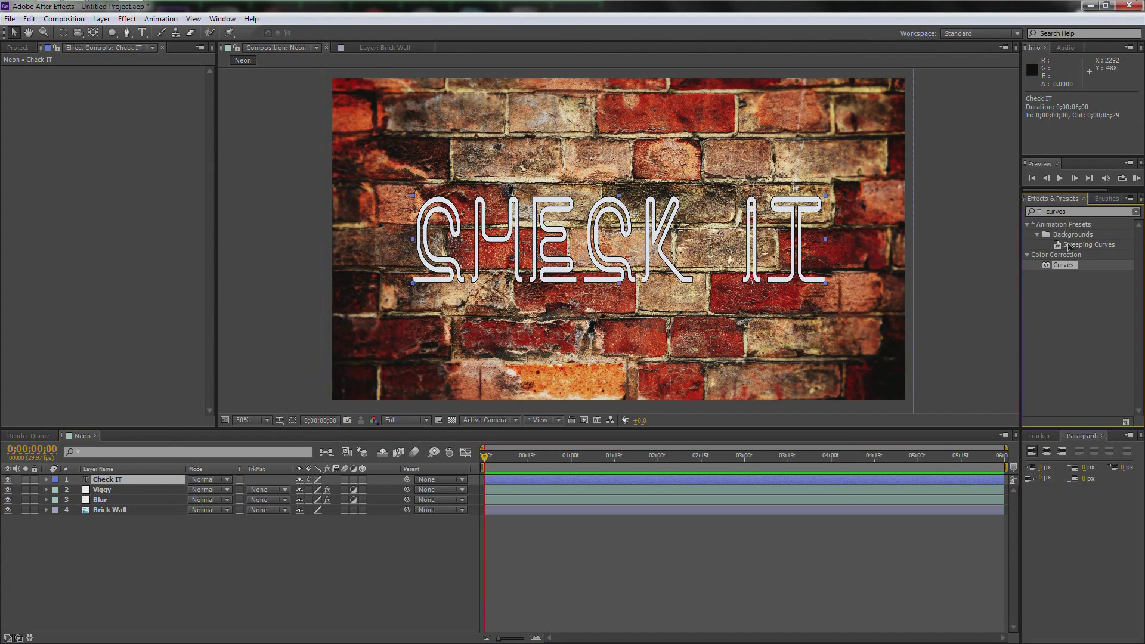
{"action": "left_click", "coordinate": [1074, 210]}
{"action": "type", "text": "gau"}
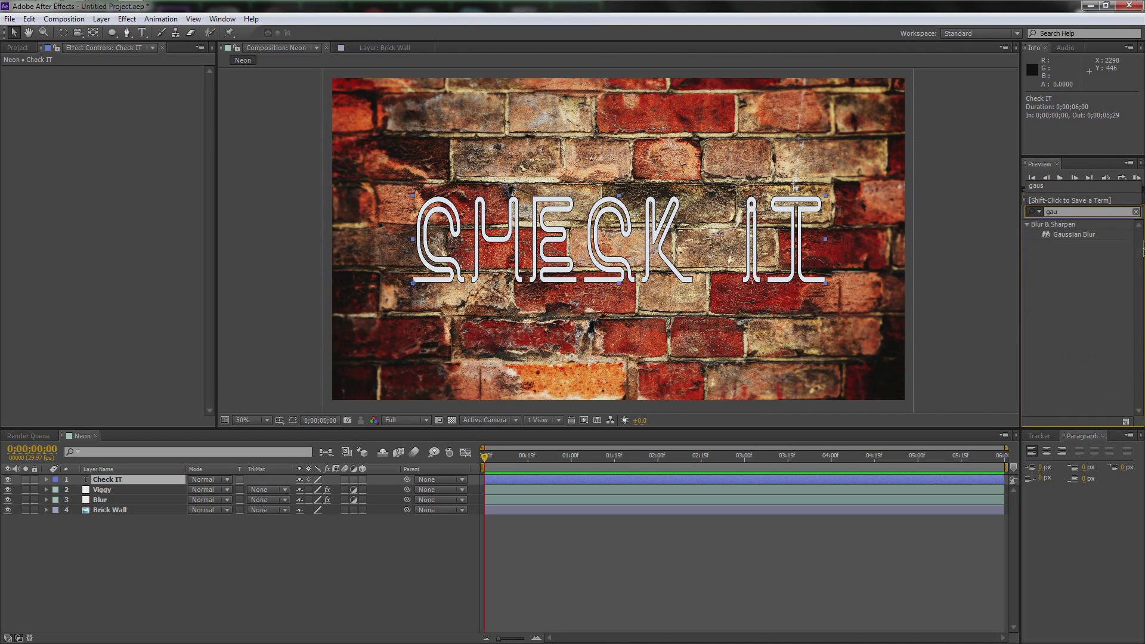
{"action": "left_click_drag", "start_coordinate": [1073, 234], "coordinate": [131, 481]}
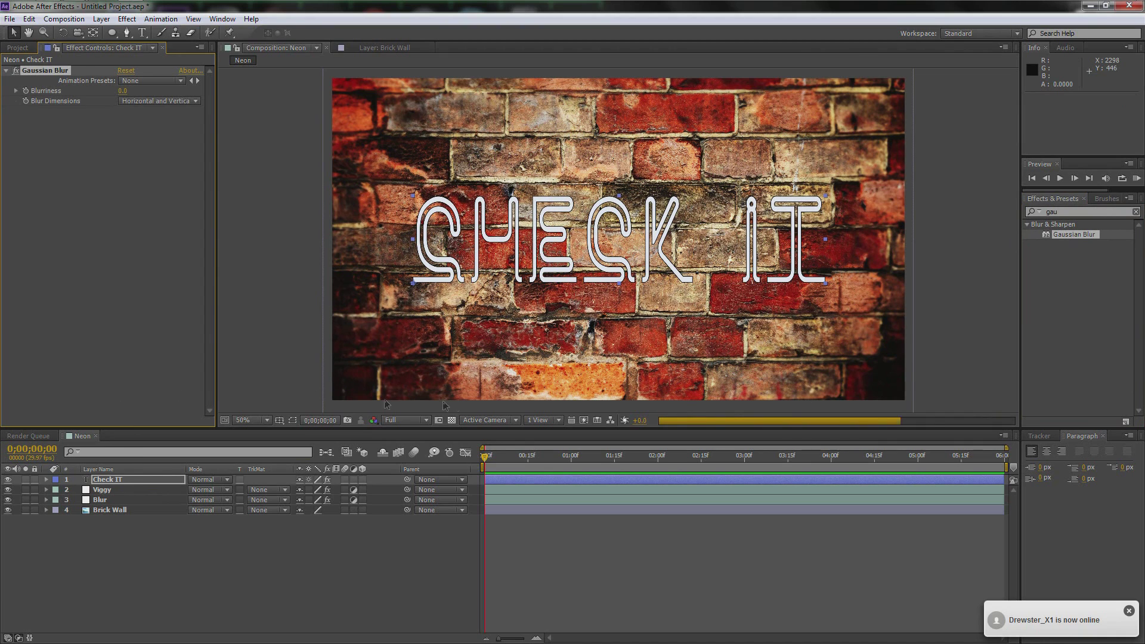
- Set the Gaussian Blur's Blurriness to 5.3 and compare the text up close with the effect off and on
{"action": "left_click_drag", "start_coordinate": [124, 95], "coordinate": [132, 95]}
{"action": "left_click", "coordinate": [124, 91]}
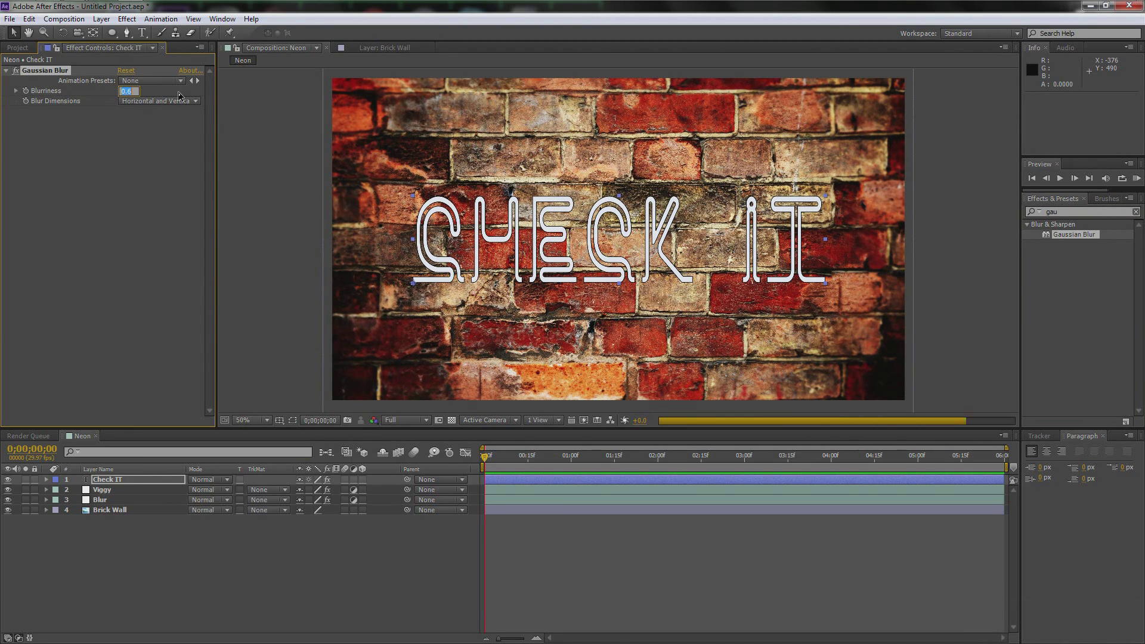
{"action": "type", "text": "5.3"}
{"action": "key", "text": "Return"}
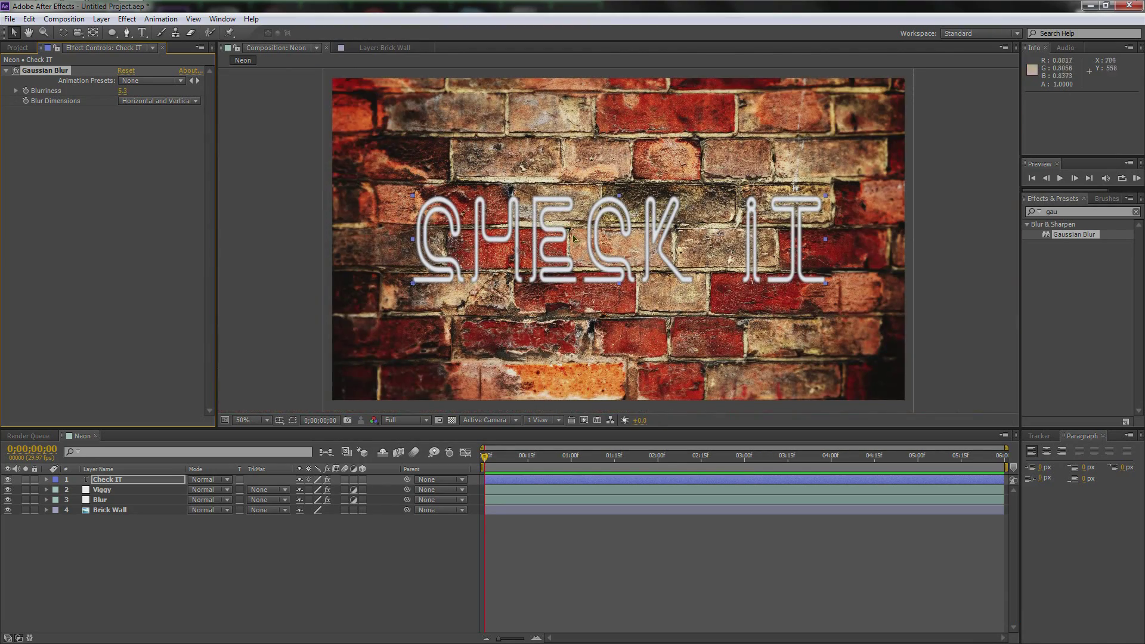
{"action": "key", "text": "period"}
{"action": "scroll", "coordinate": [513, 253], "scroll_direction": "down", "scroll_amount": 1}
{"action": "scroll", "coordinate": [468, 215], "scroll_direction": "up", "scroll_amount": 1}
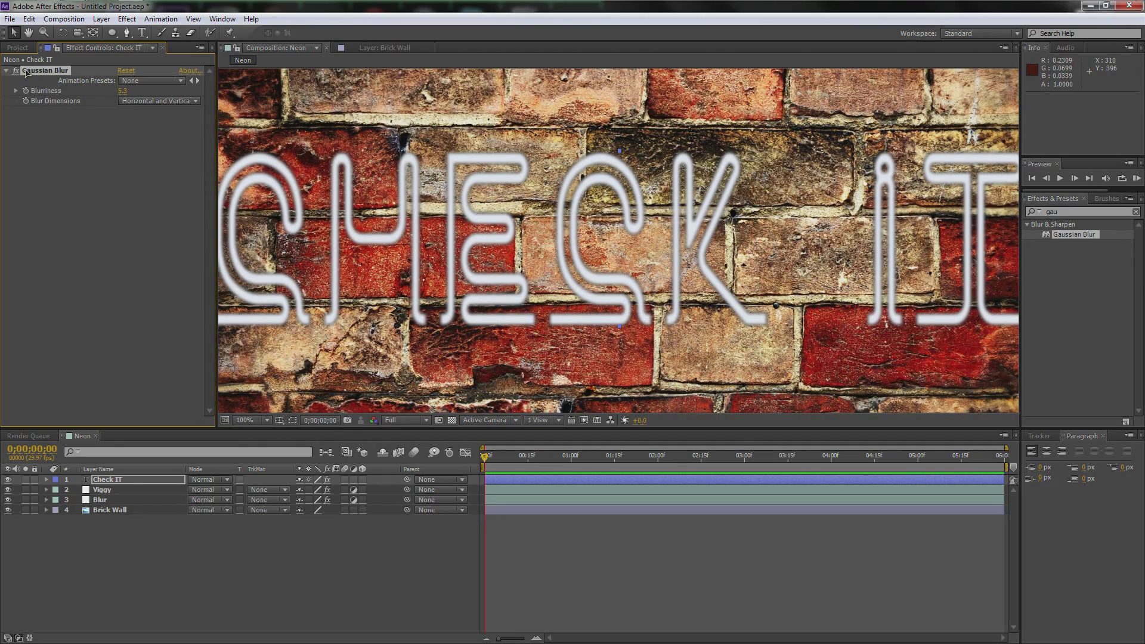
{"action": "left_click", "coordinate": [17, 70]}
{"action": "left_click", "coordinate": [17, 71]}
{"action": "scroll", "coordinate": [619, 239], "scroll_direction": "down", "scroll_amount": 1}
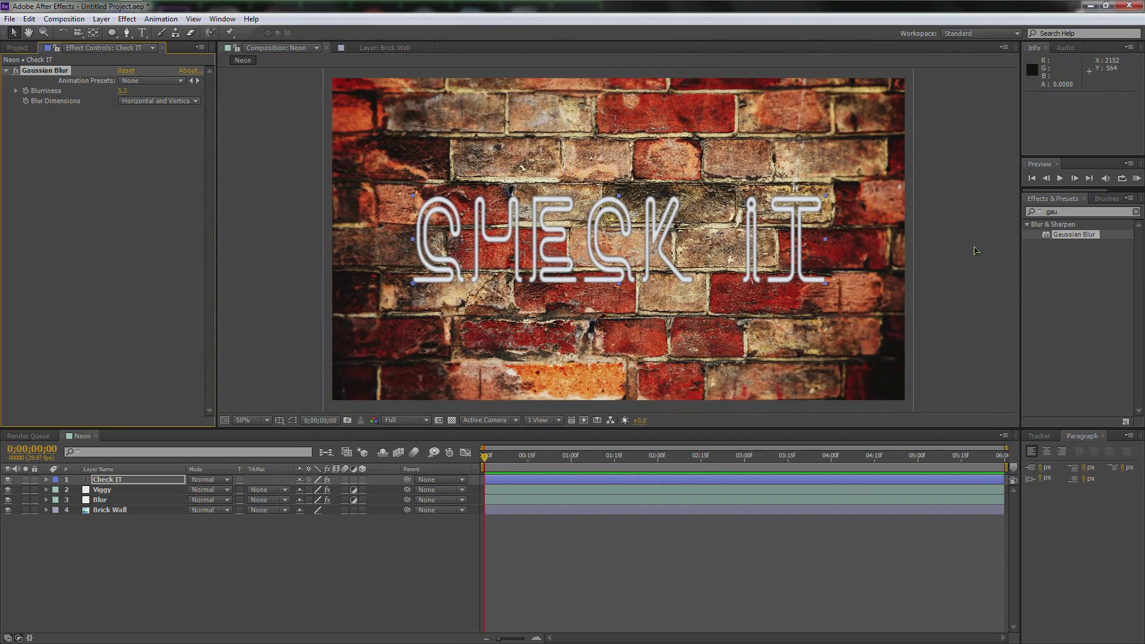
- Add the Stylize Glow effect to the Check IT layer after the Gaussian Blur and inspect the glowing text
{"action": "left_click", "coordinate": [1073, 213]}
{"action": "type", "text": "glow"}
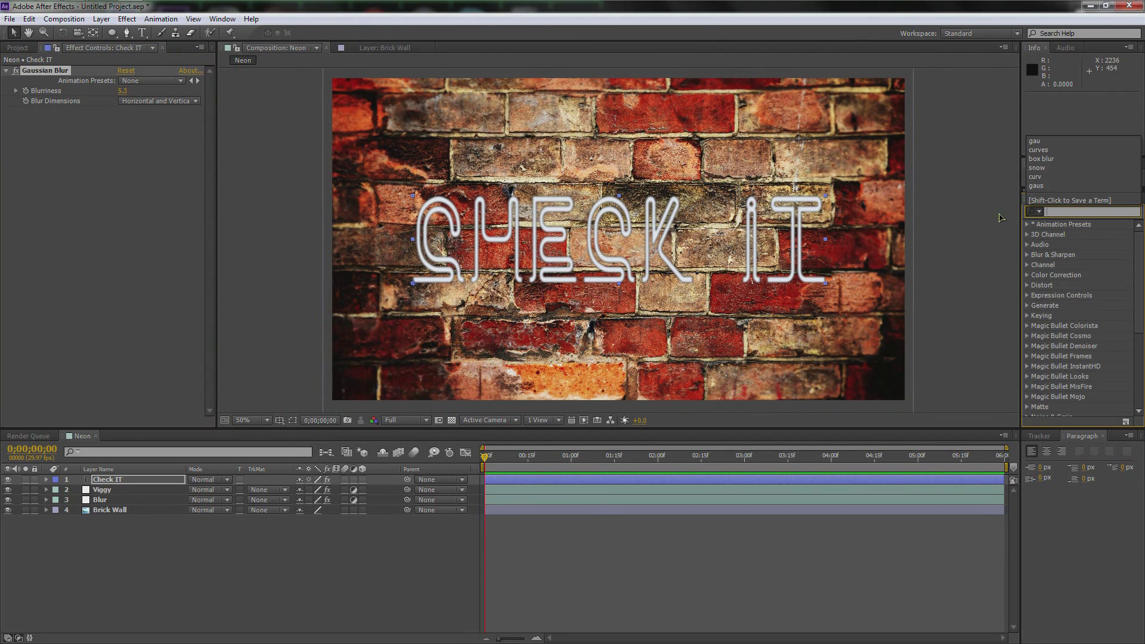
{"action": "scroll", "coordinate": [1075, 298], "scroll_direction": "down", "scroll_amount": 2}
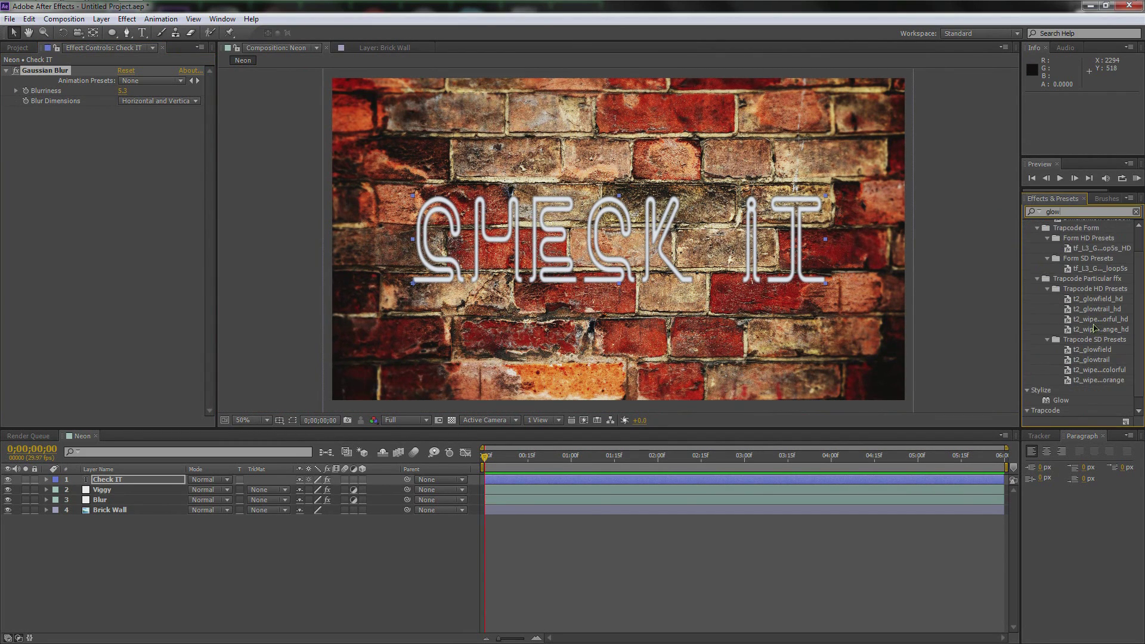
{"action": "left_click_drag", "start_coordinate": [1060, 390], "coordinate": [101, 113]}
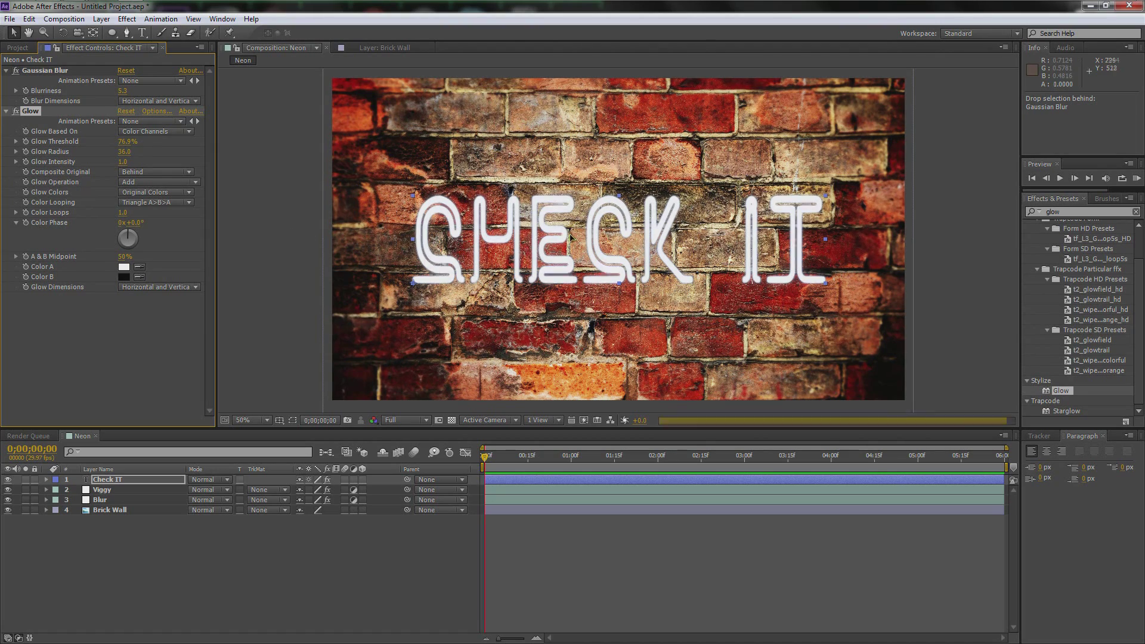
{"action": "scroll", "coordinate": [570, 238], "scroll_direction": "up", "scroll_amount": 2}
{"action": "scroll", "coordinate": [570, 238], "scroll_direction": "down", "scroll_amount": 2}
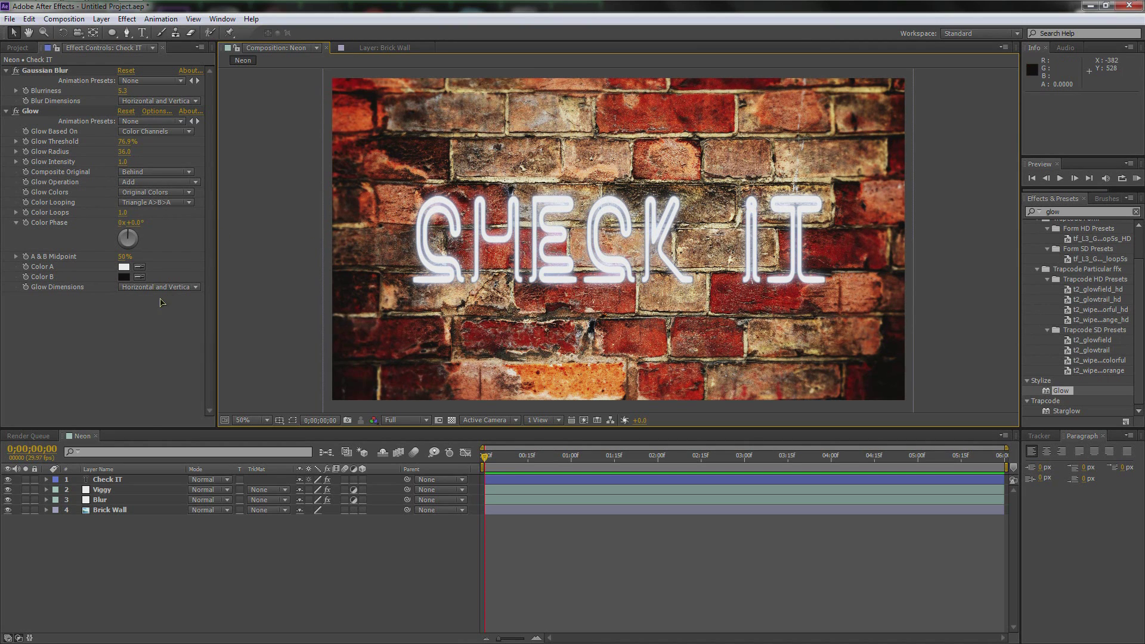
- Add the Hue/Saturation effect to the Check IT text layer, placed after the Glow effect
{"action": "left_click", "coordinate": [146, 479]}
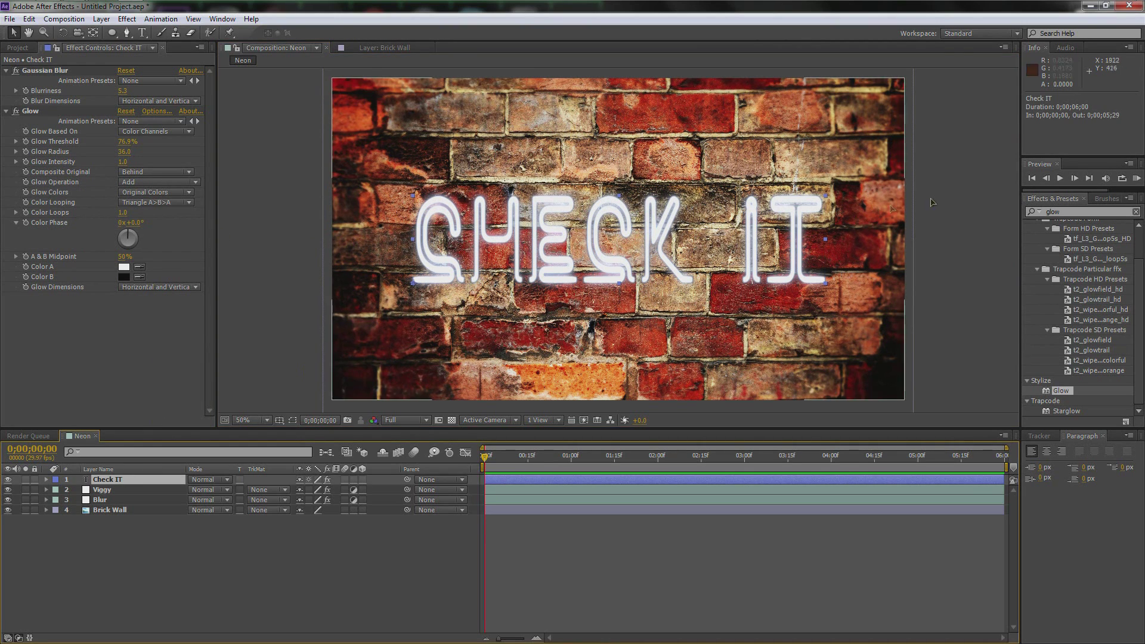
{"action": "left_click", "coordinate": [1069, 212]}
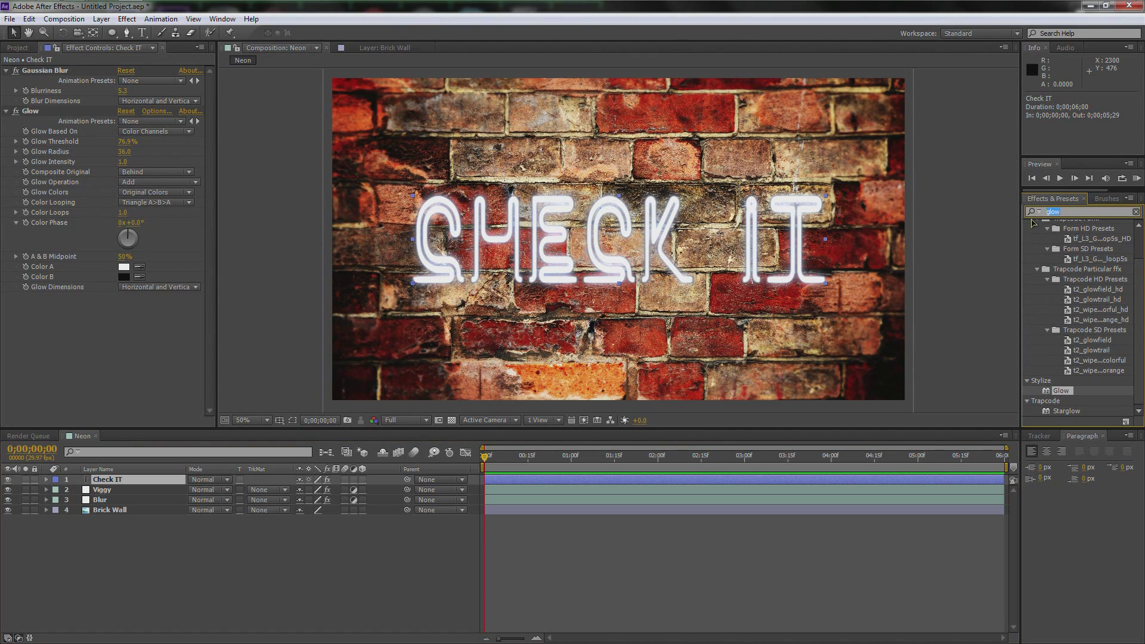
{"action": "key", "text": "BackSpace"}
{"action": "left_click", "coordinate": [1033, 221]}
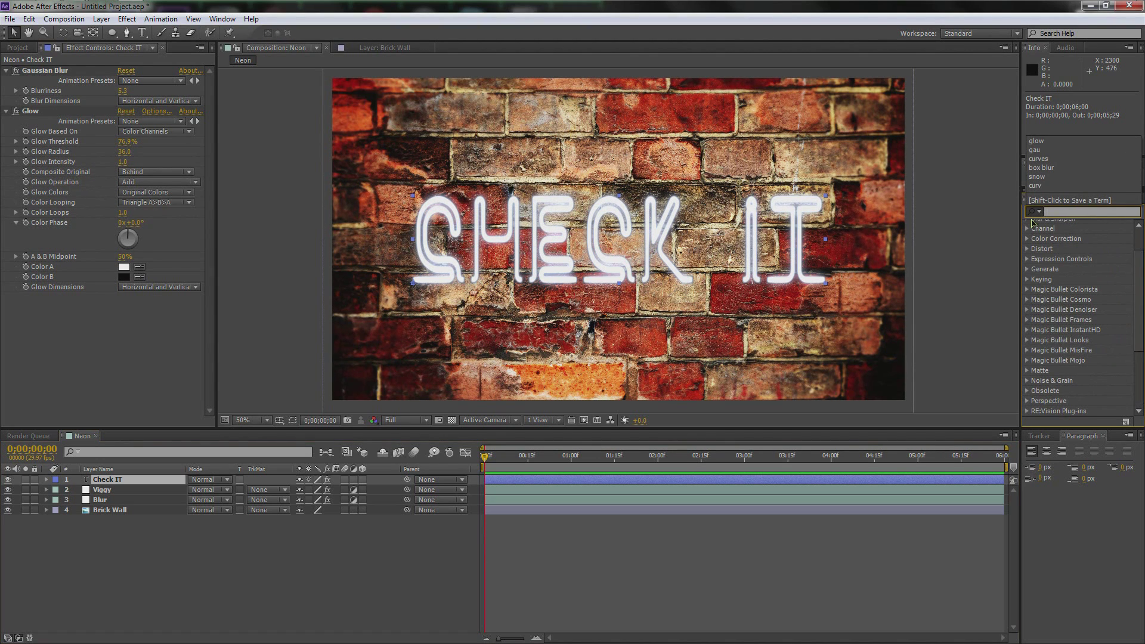
{"action": "type", "text": "hue"}
{"action": "left_click_drag", "start_coordinate": [1067, 278], "coordinate": [158, 349]}
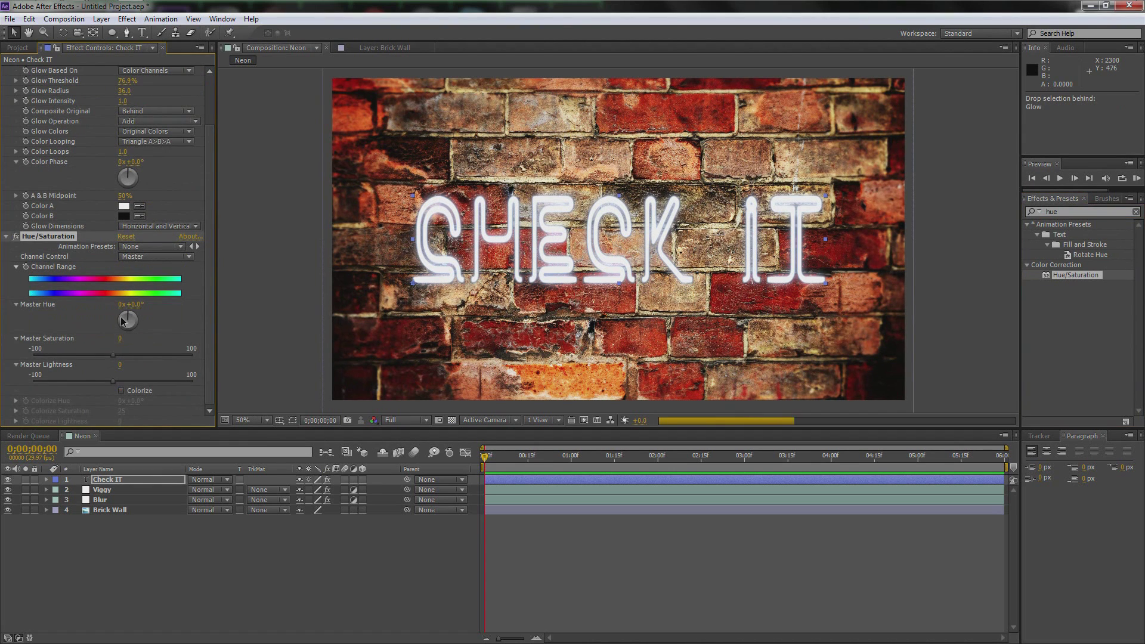
- Set the text's Master Hue to -88° and Master Saturation to 55 in Hue/Saturation for a green glow
{"action": "left_click_drag", "start_coordinate": [128, 321], "coordinate": [128, 316]}
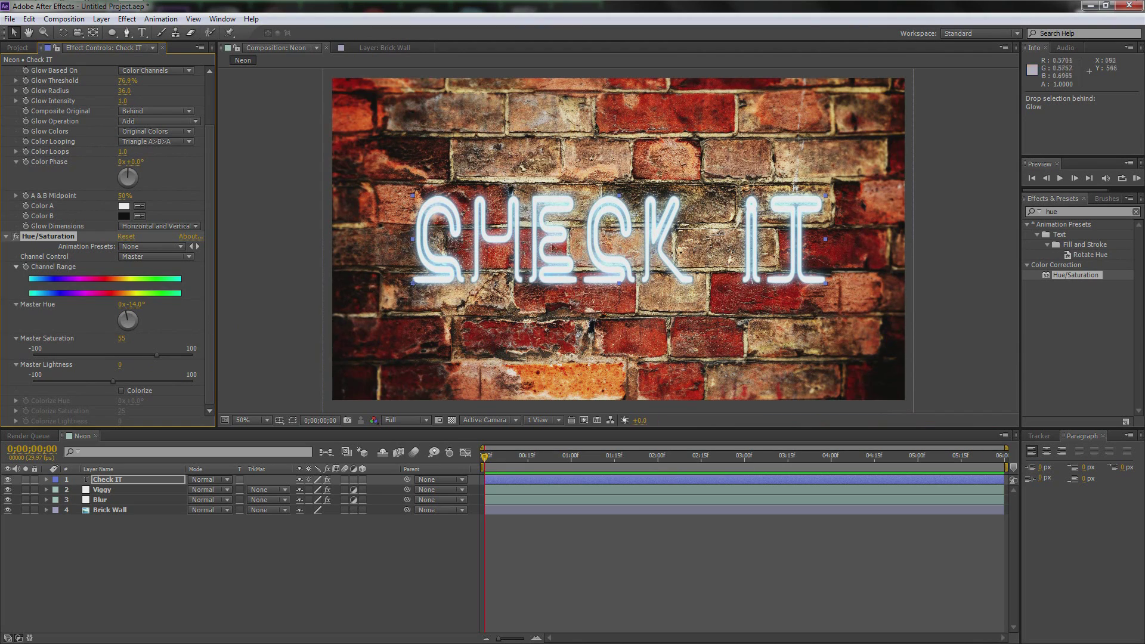
{"action": "key", "text": "period"}
{"action": "left_click_drag", "start_coordinate": [122, 318], "coordinate": [110, 324]}
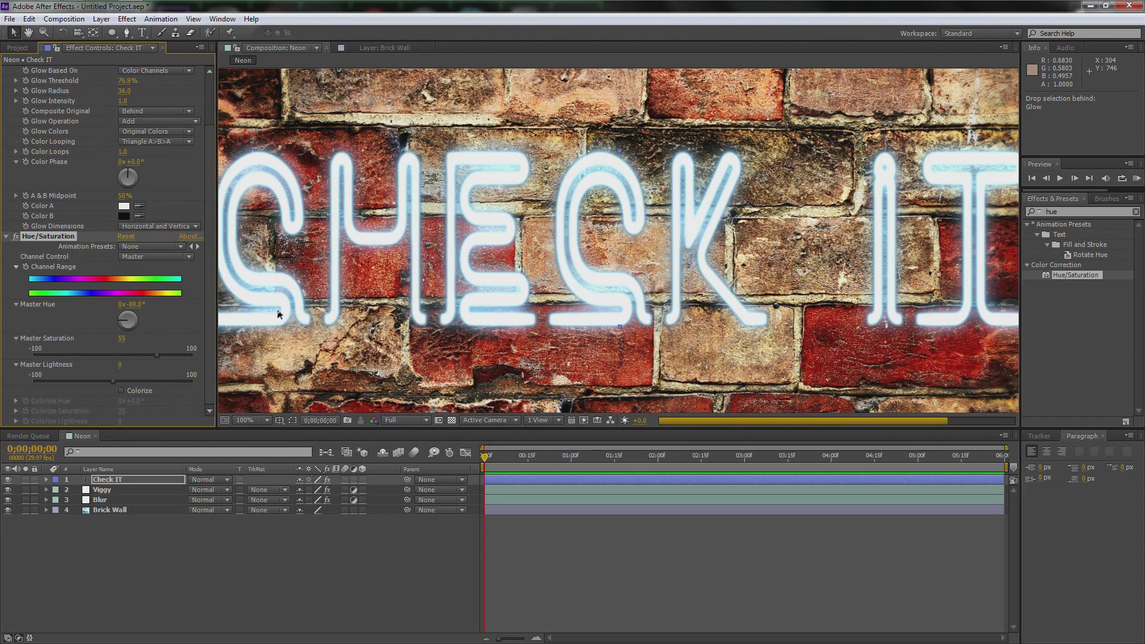
- Lower the text's Master Lightness to -15 and check the green neon against the wall
{"action": "left_click_drag", "start_coordinate": [113, 382], "coordinate": [87, 382]}
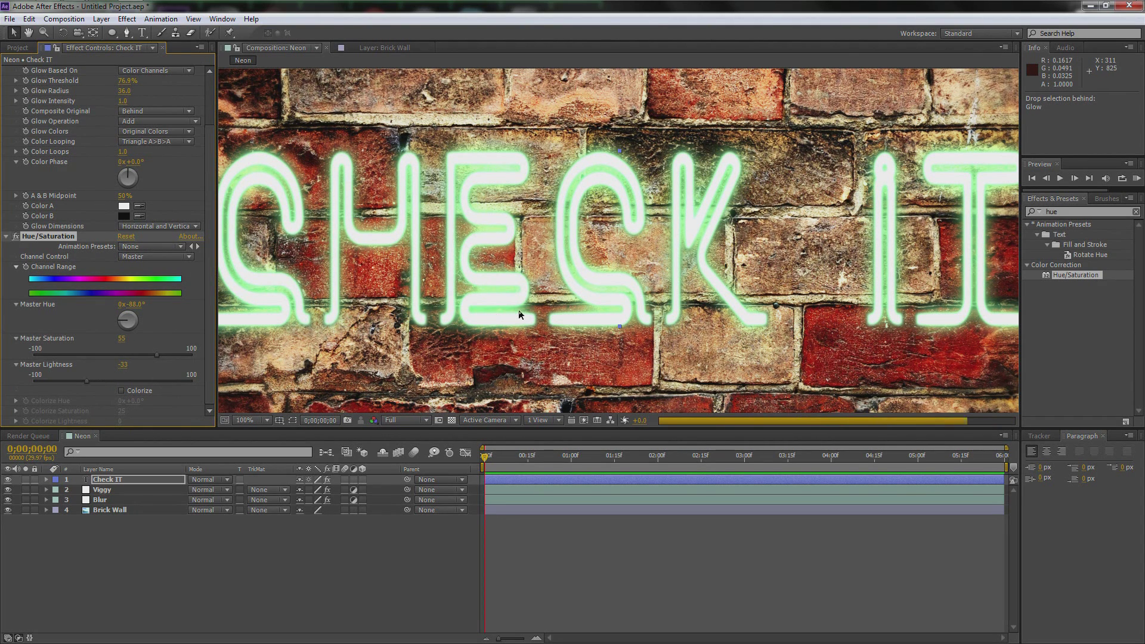
{"action": "scroll", "coordinate": [518, 314], "scroll_direction": "down", "scroll_amount": 2}
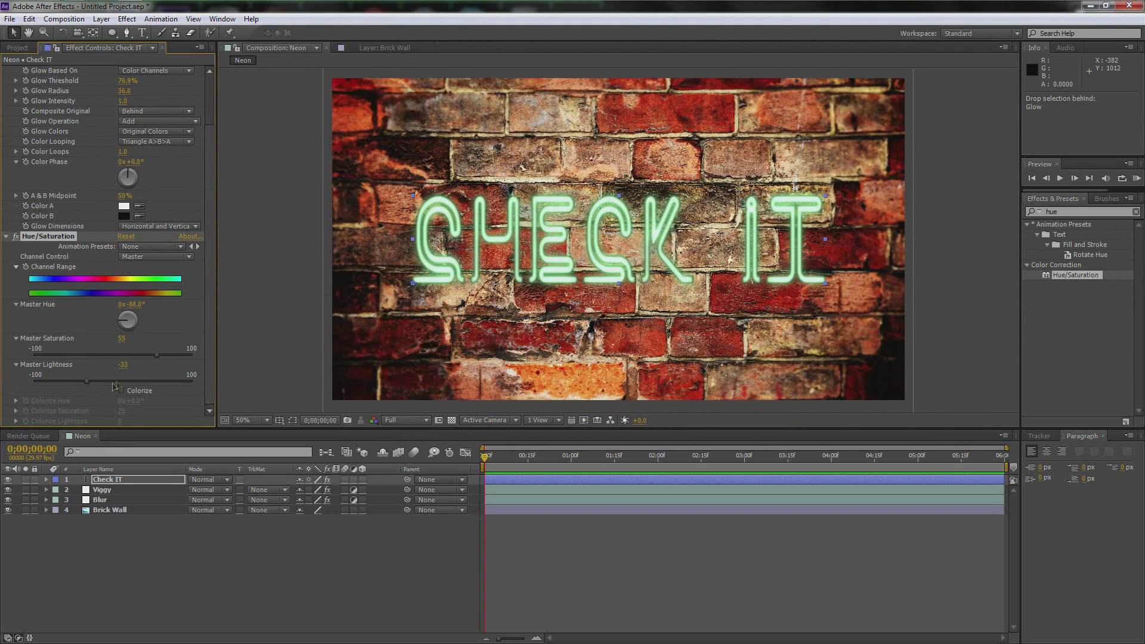
{"action": "left_click_drag", "start_coordinate": [89, 382], "coordinate": [95, 384]}
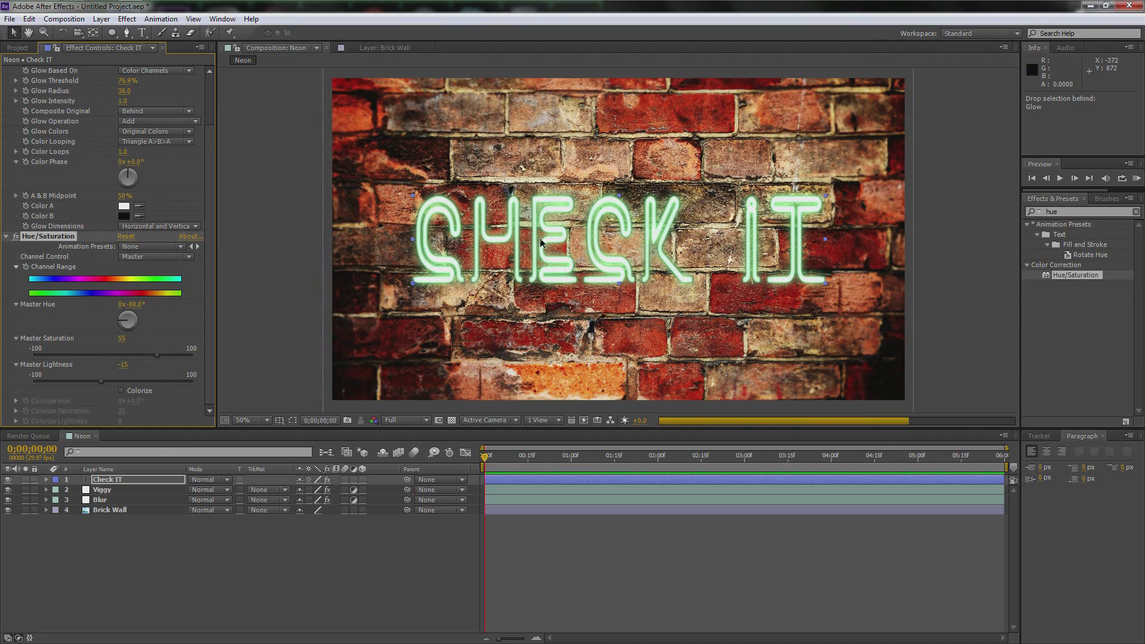
{"action": "left_click", "coordinate": [935, 359]}
{"action": "scroll", "coordinate": [935, 359], "scroll_direction": "up", "scroll_amount": 1}
{"action": "scroll", "coordinate": [935, 359], "scroll_direction": "down", "scroll_amount": 1}
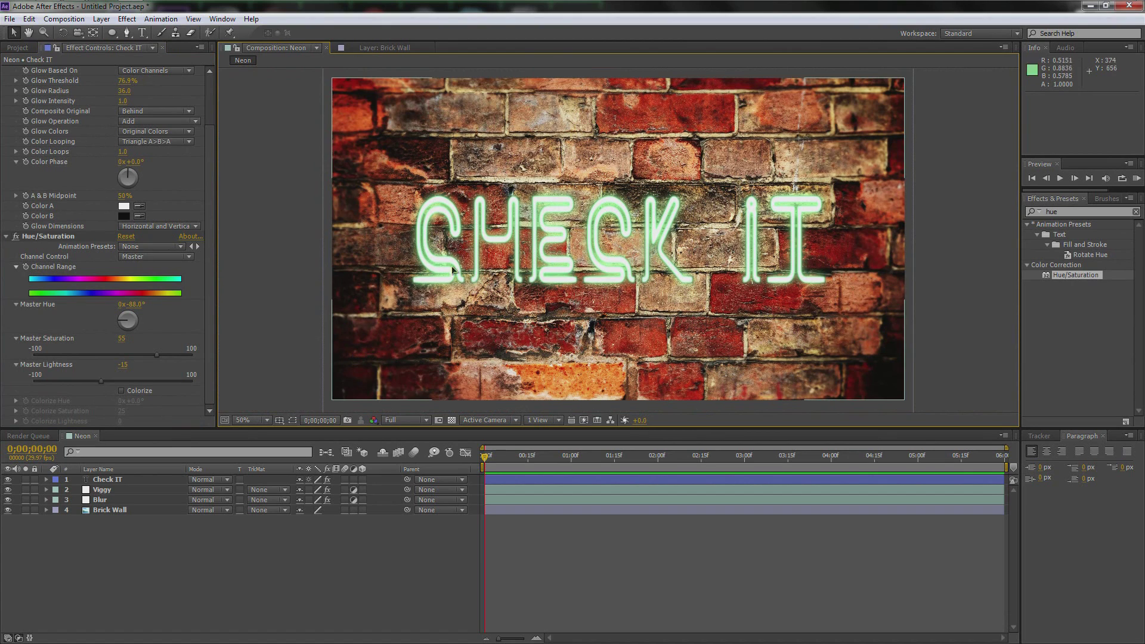
{"action": "left_click", "coordinate": [173, 553]}
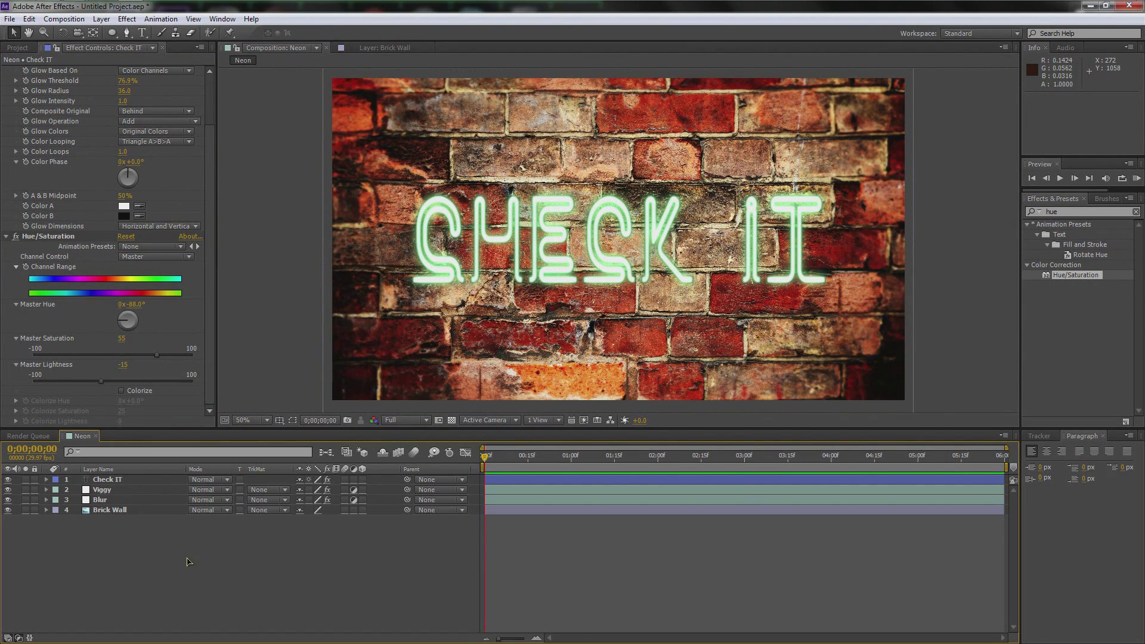
{"action": "right_click", "coordinate": [236, 552]}
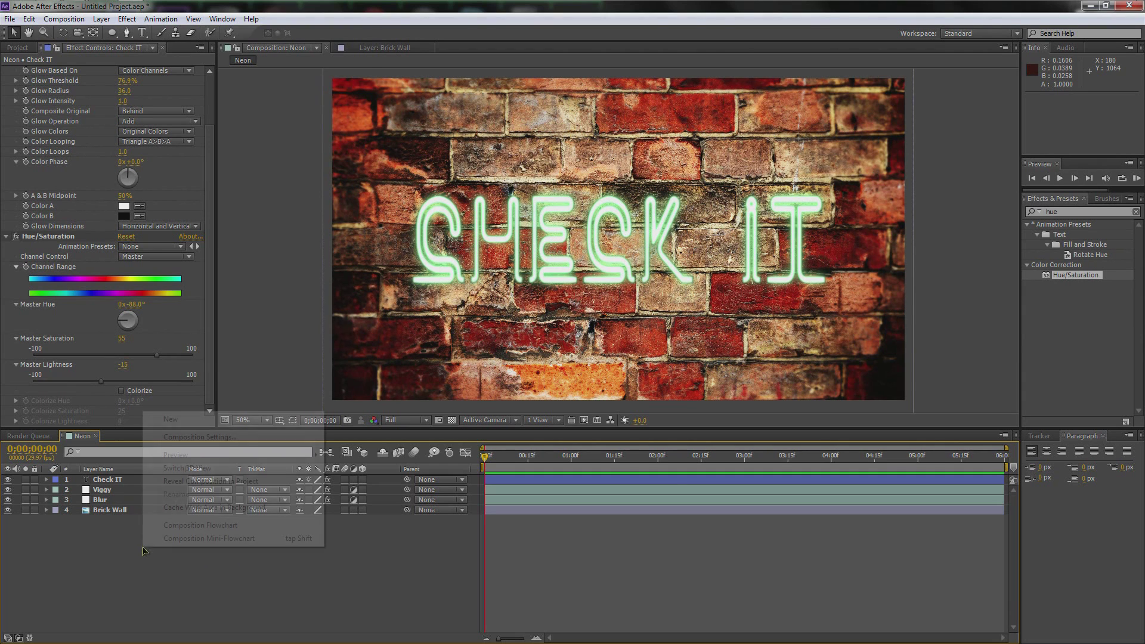
{"action": "mouse_move", "coordinate": [249, 424]}
{"action": "left_click", "coordinate": [206, 583]}
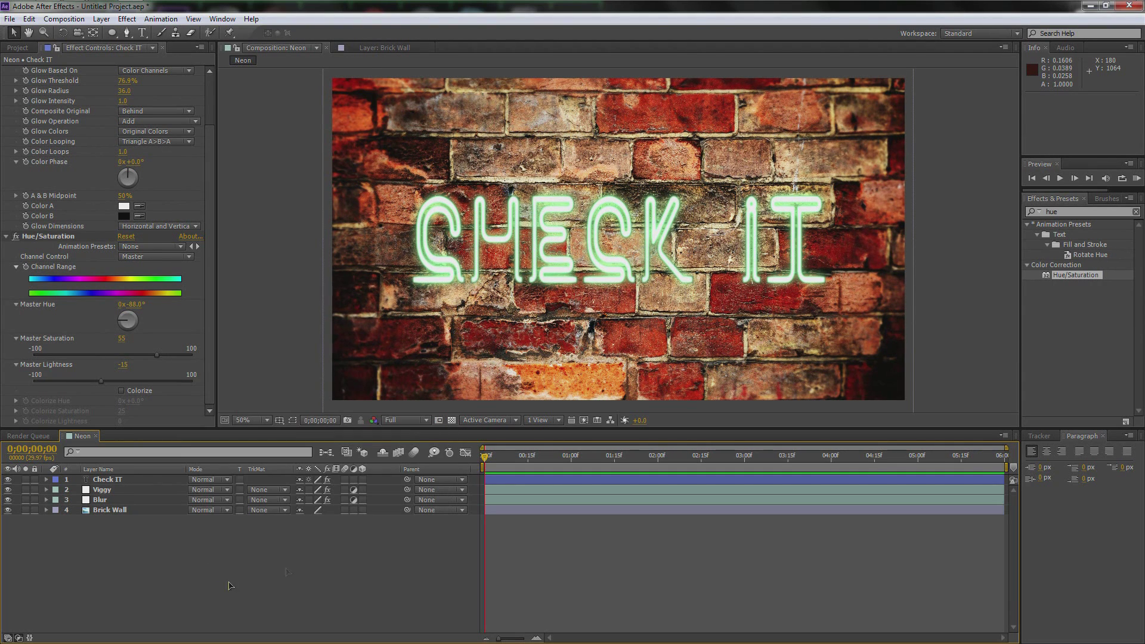
- Make the Check IT, Viggy, Blur and Brick Wall layers 3D
{"action": "left_click", "coordinate": [362, 510]}
{"action": "left_click", "coordinate": [363, 510]}
{"action": "left_click_drag", "start_coordinate": [362, 480], "coordinate": [359, 505]}
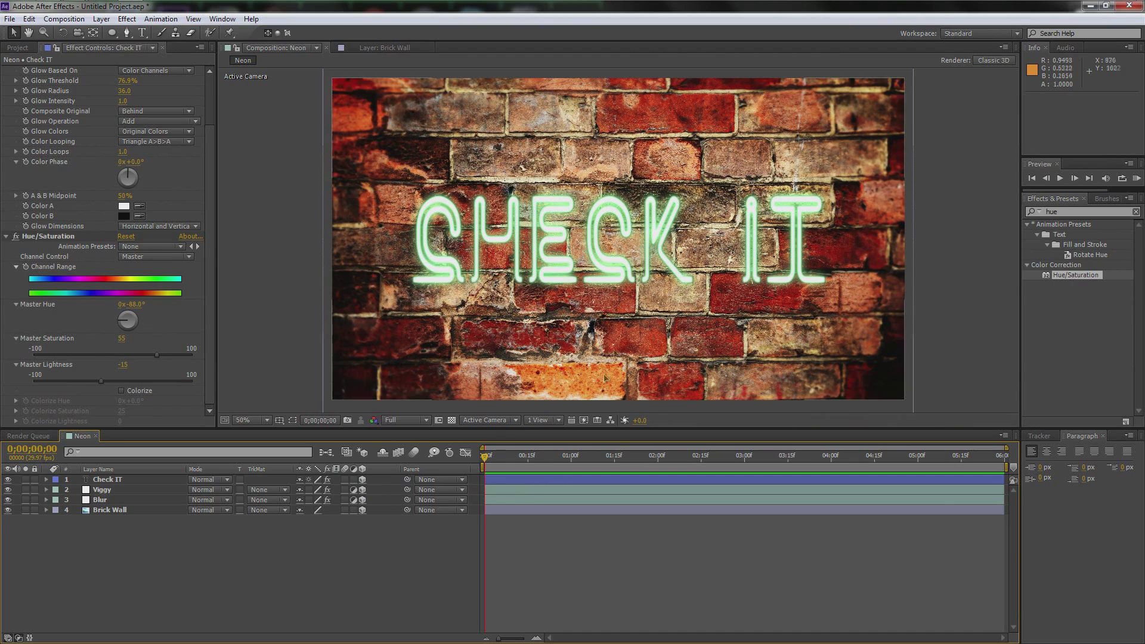
- Create a pale blue ambient light named Ambient with 34% intensity and inspect the darkened wall
{"action": "right_click", "coordinate": [139, 555]}
{"action": "mouse_move", "coordinate": [208, 423]}
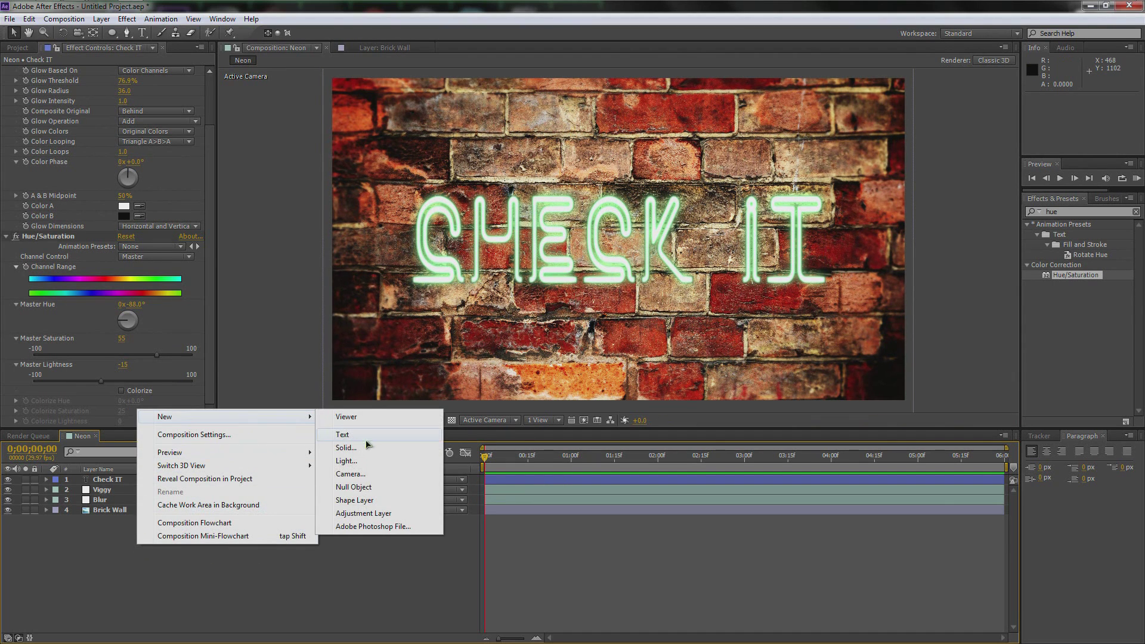
{"action": "left_click", "coordinate": [346, 461]}
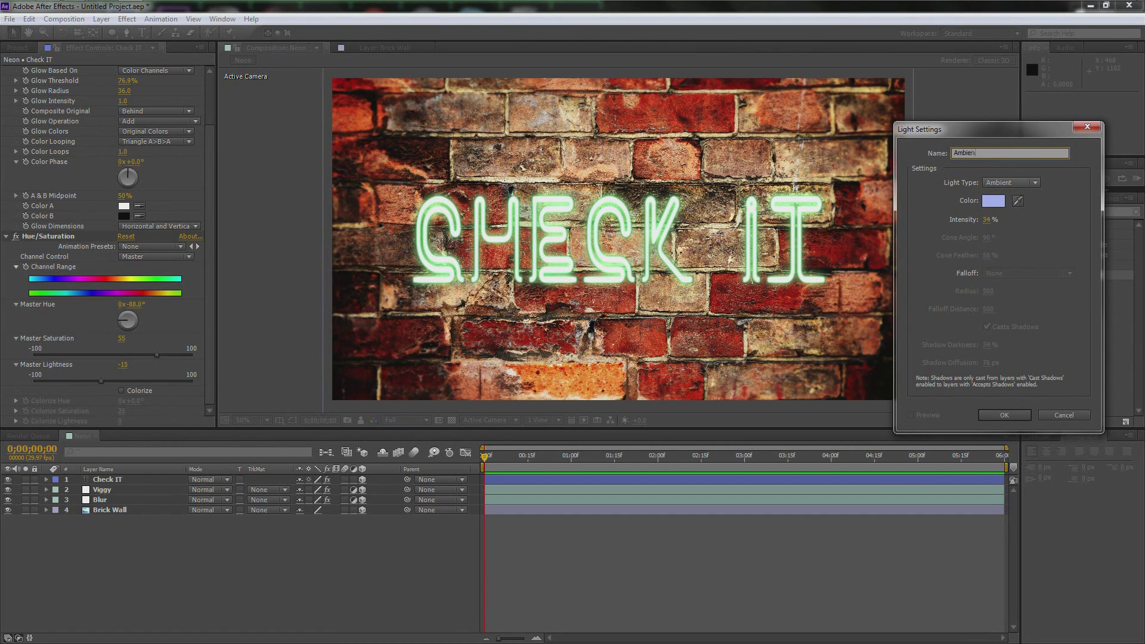
{"action": "left_click", "coordinate": [1004, 416]}
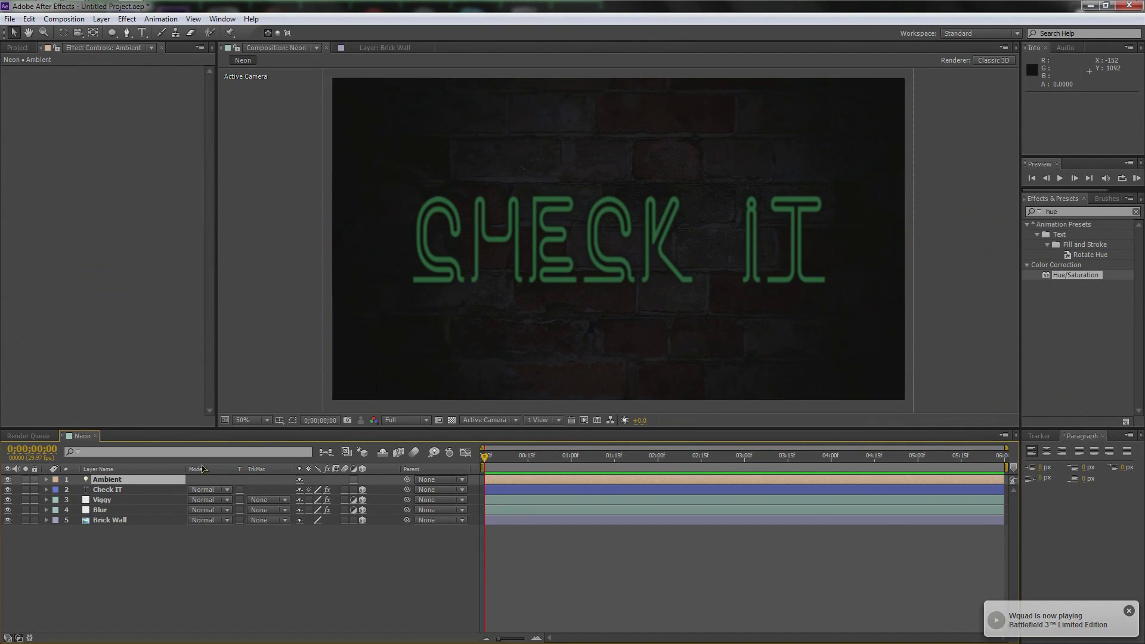
{"action": "scroll", "coordinate": [685, 253], "scroll_direction": "up", "scroll_amount": 1}
{"action": "scroll", "coordinate": [685, 253], "scroll_direction": "down", "scroll_amount": 1}
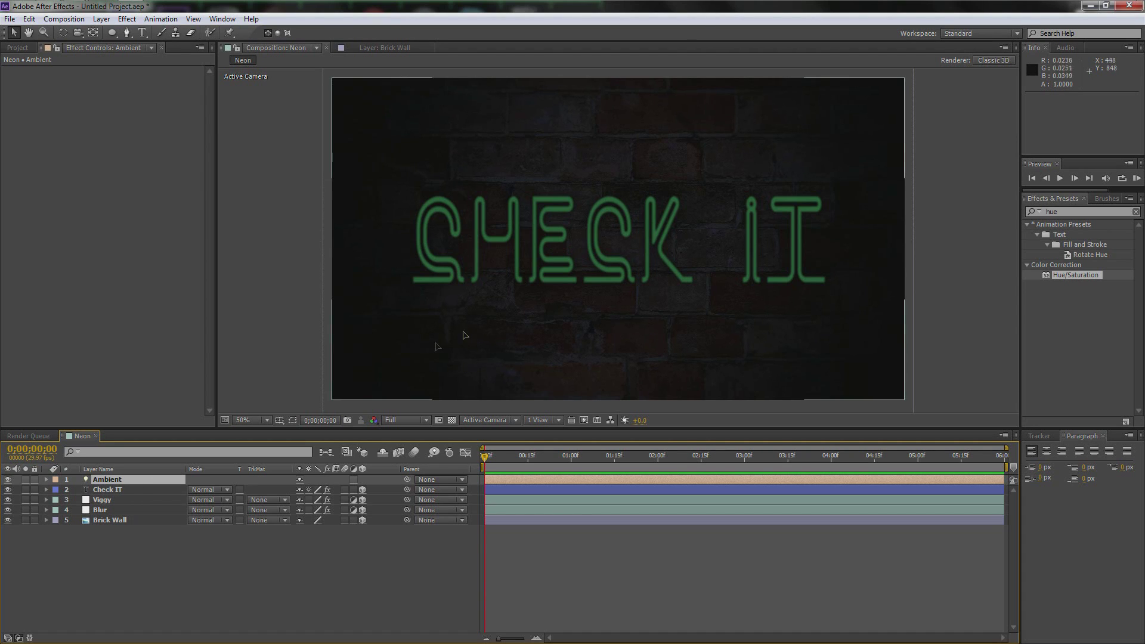
- Turn off Accepts Lights in the Check IT layer's material options and collapse the layer's properties
{"action": "left_click", "coordinate": [135, 491]}
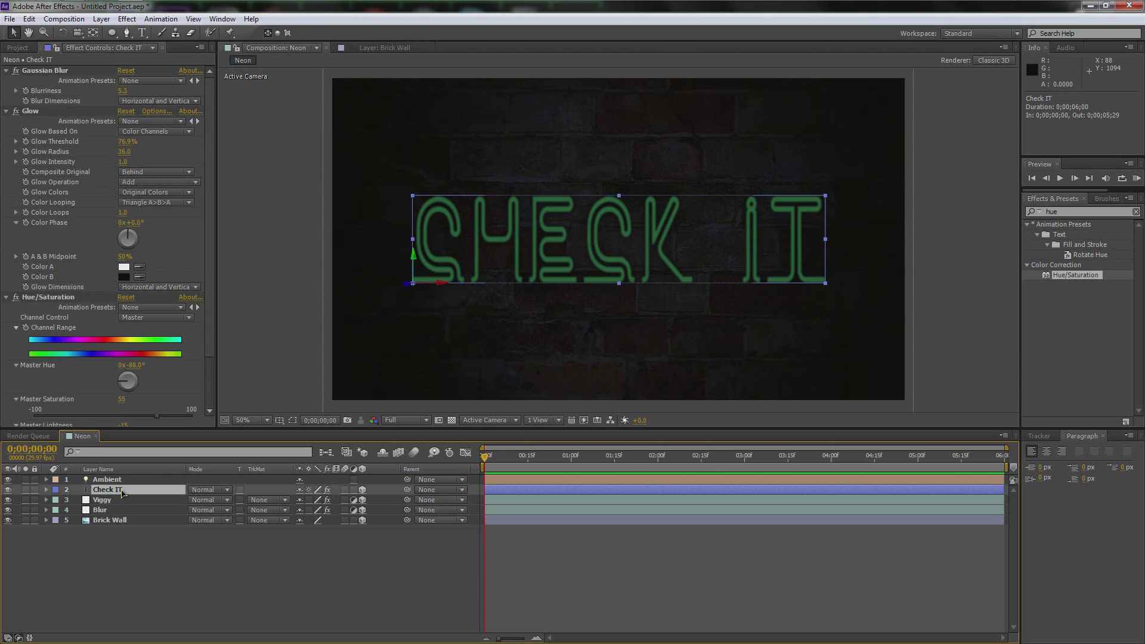
{"action": "key", "text": "a"}
{"action": "key", "text": "a"}
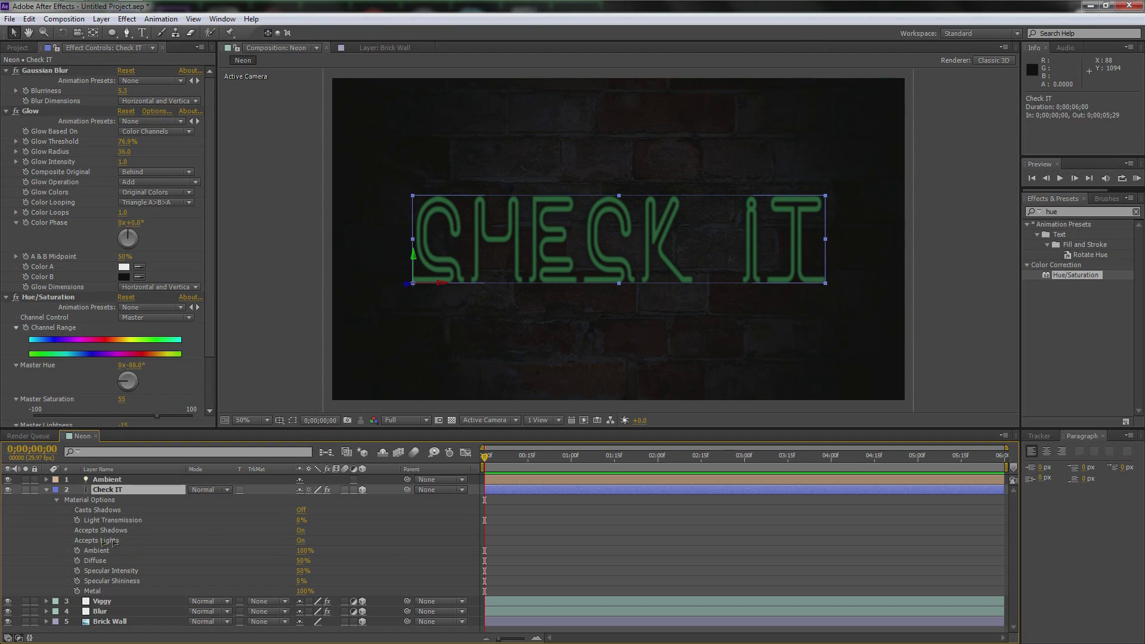
{"action": "left_click", "coordinate": [301, 541]}
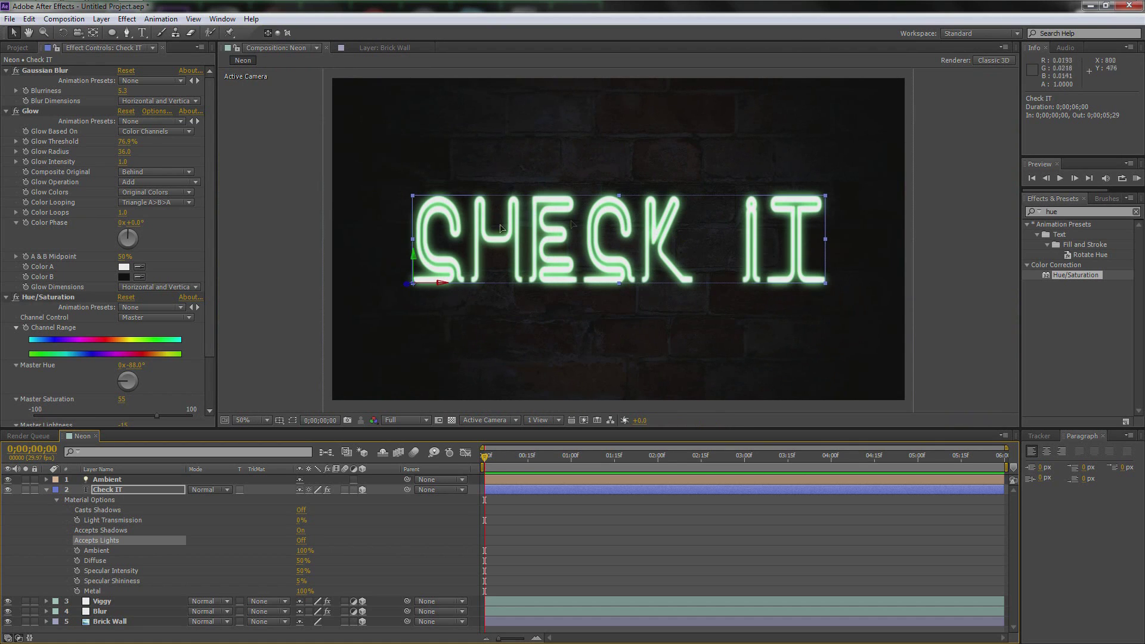
{"action": "key", "text": "F2"}
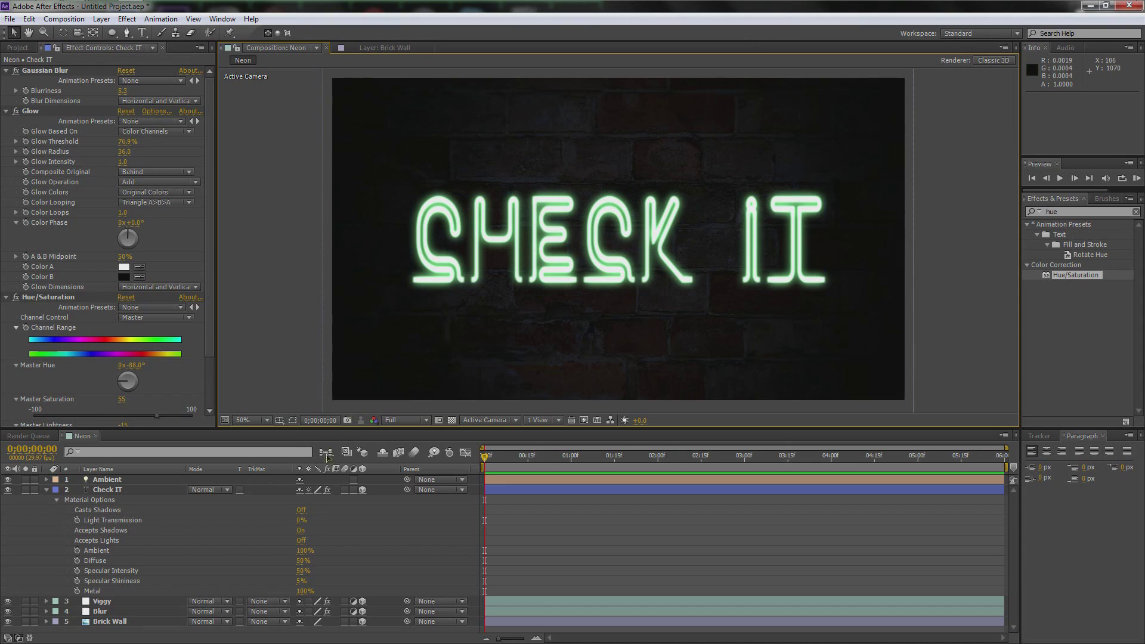
{"action": "left_click", "coordinate": [47, 489]}
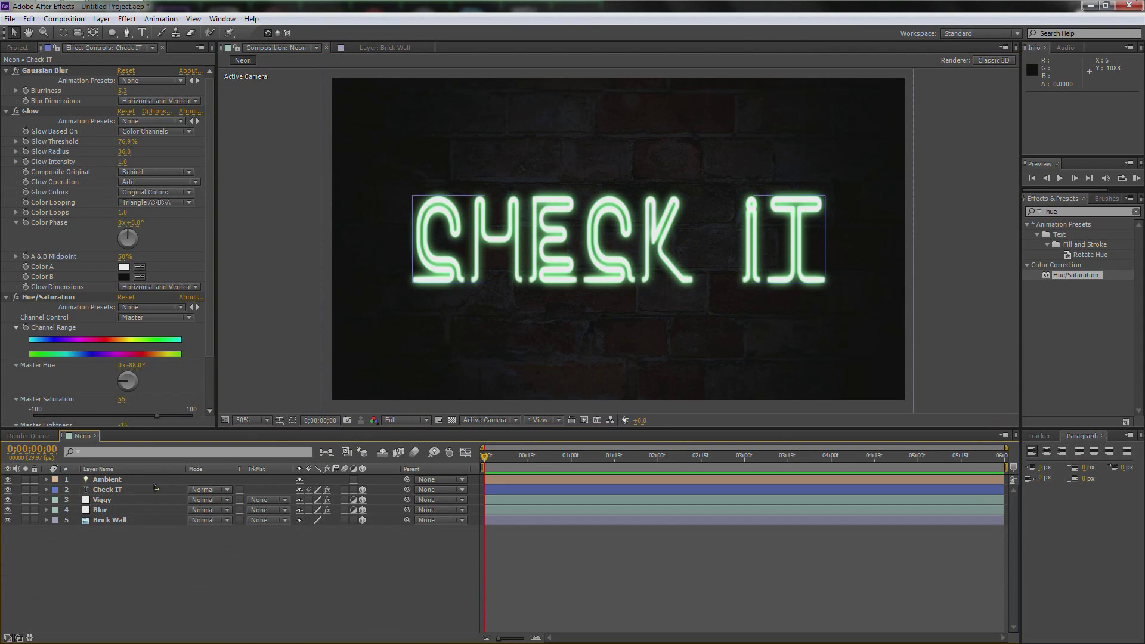
- Create a second light with its intensity set to 100%
{"action": "right_click", "coordinate": [327, 553]}
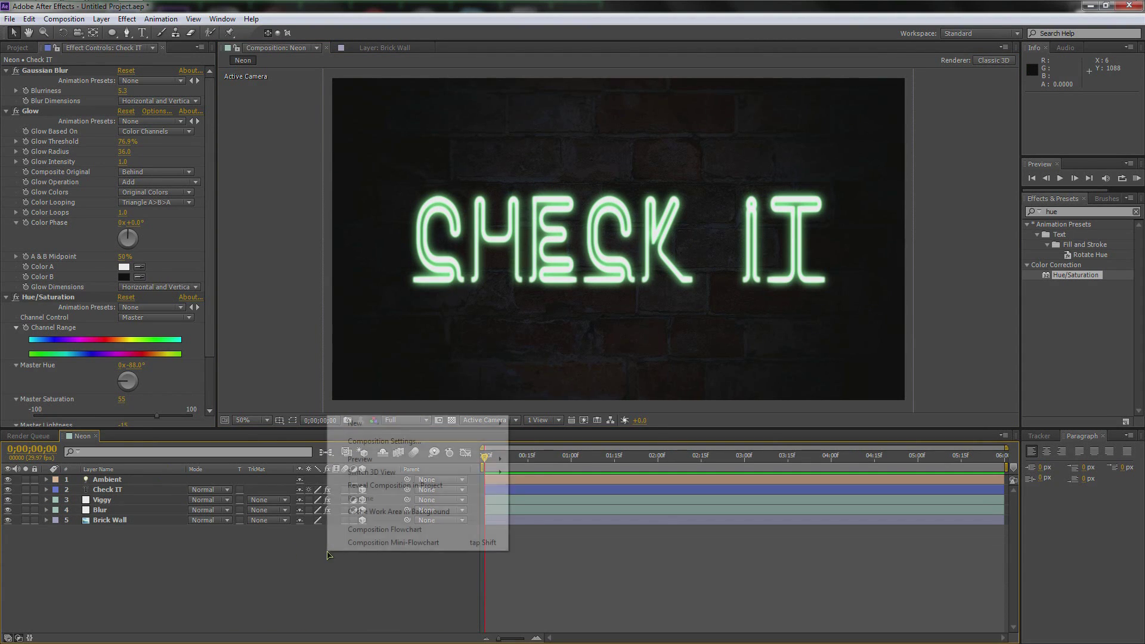
{"action": "mouse_move", "coordinate": [376, 424]}
{"action": "left_click", "coordinate": [562, 469]}
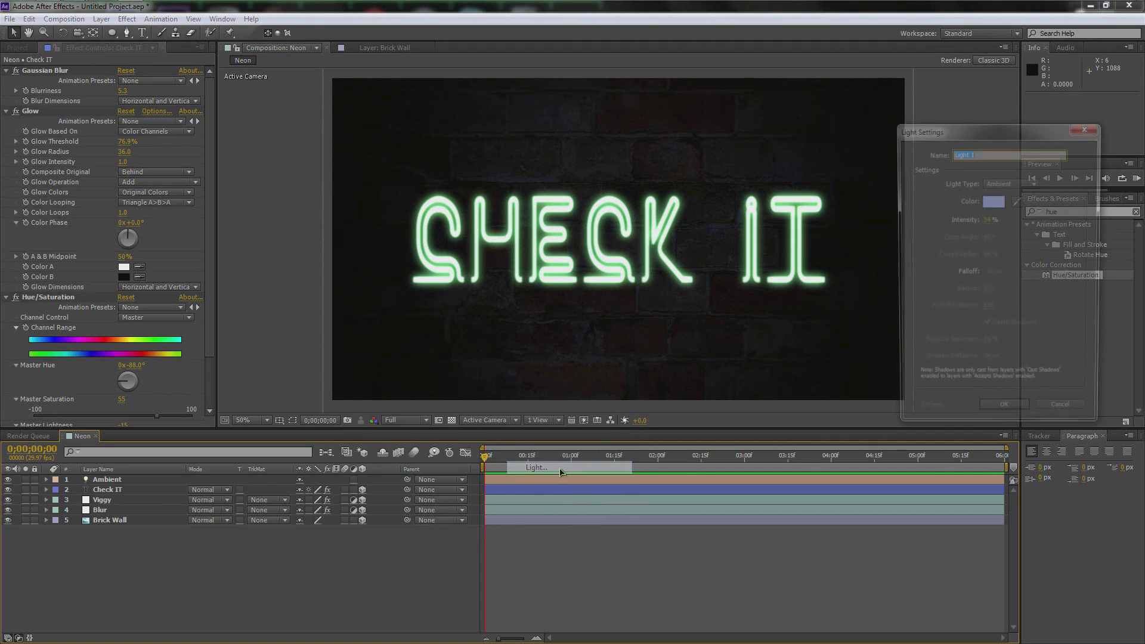
{"action": "left_click", "coordinate": [987, 220]}
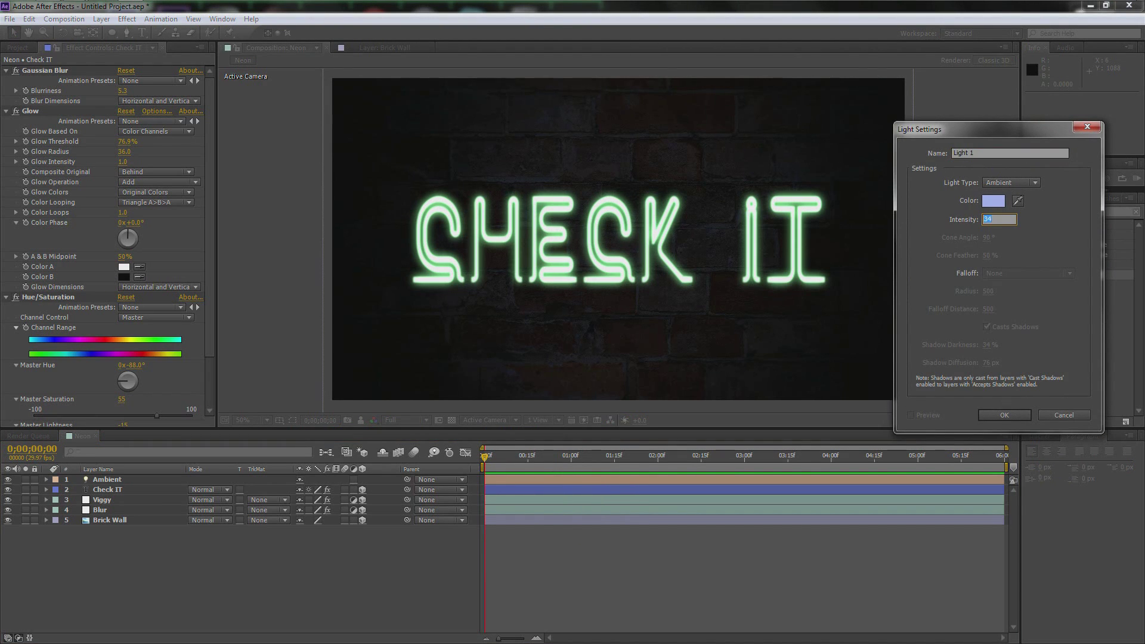
{"action": "key", "text": "Return"}
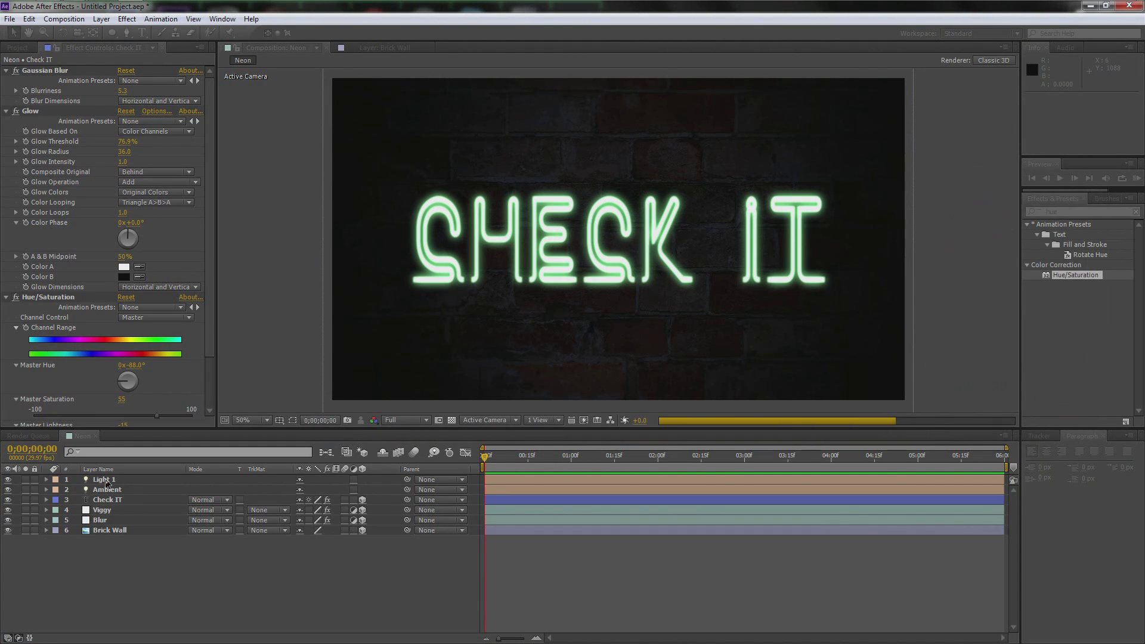
- Change the new 100% light to a Point light, rename it Point, and check the lit wall
{"action": "double_click", "coordinate": [108, 485]}
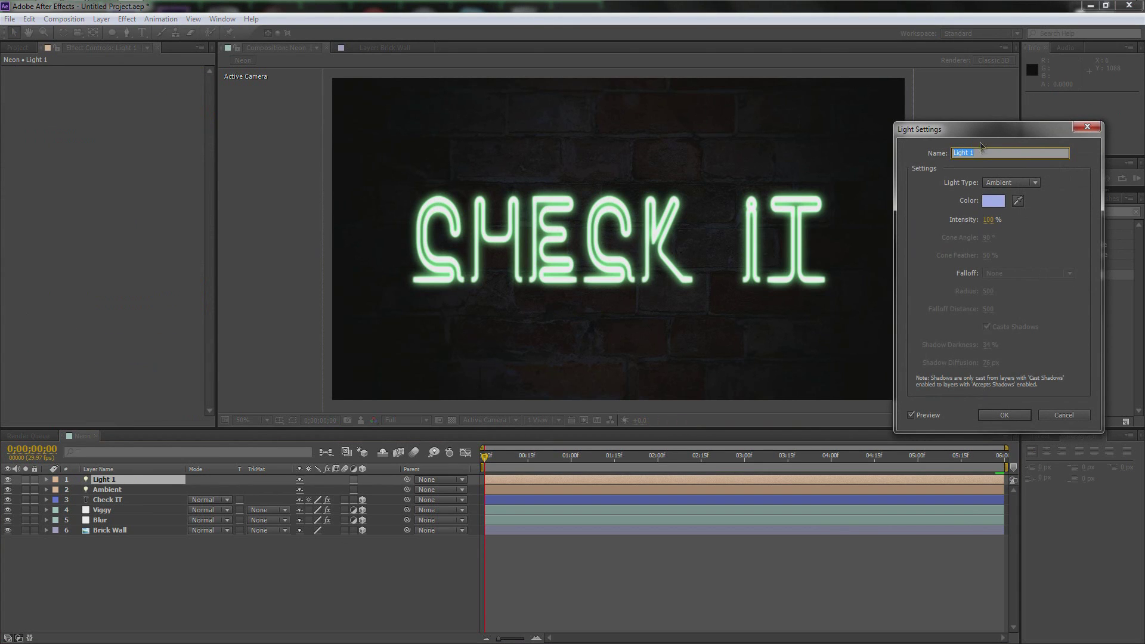
{"action": "left_click", "coordinate": [1009, 184]}
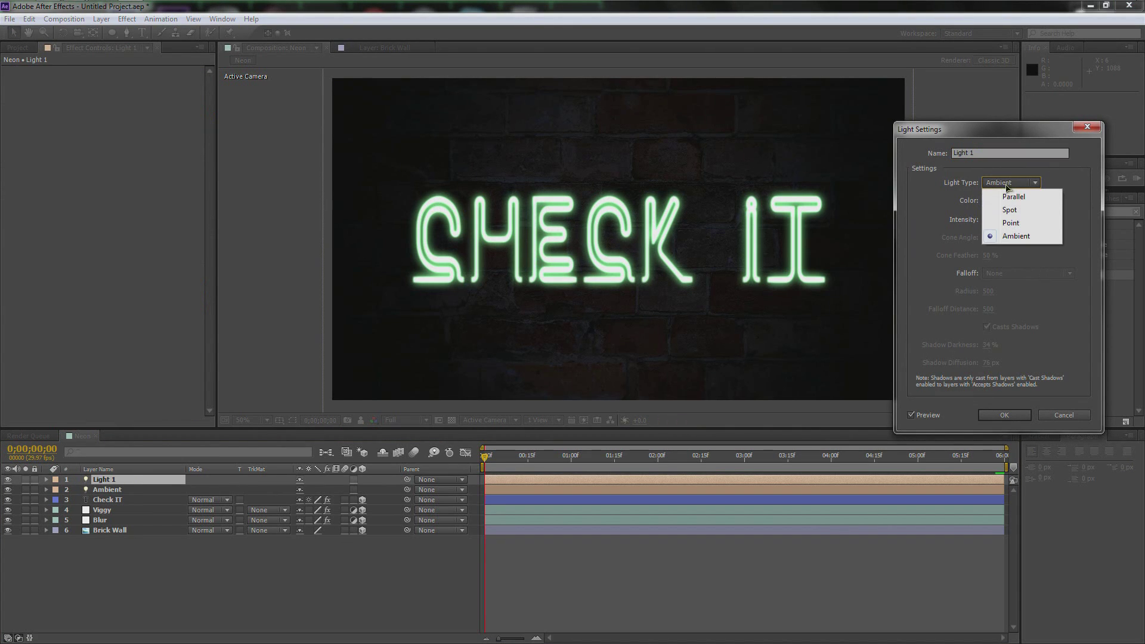
{"action": "left_click", "coordinate": [1011, 223]}
{"action": "left_click", "coordinate": [990, 156]}
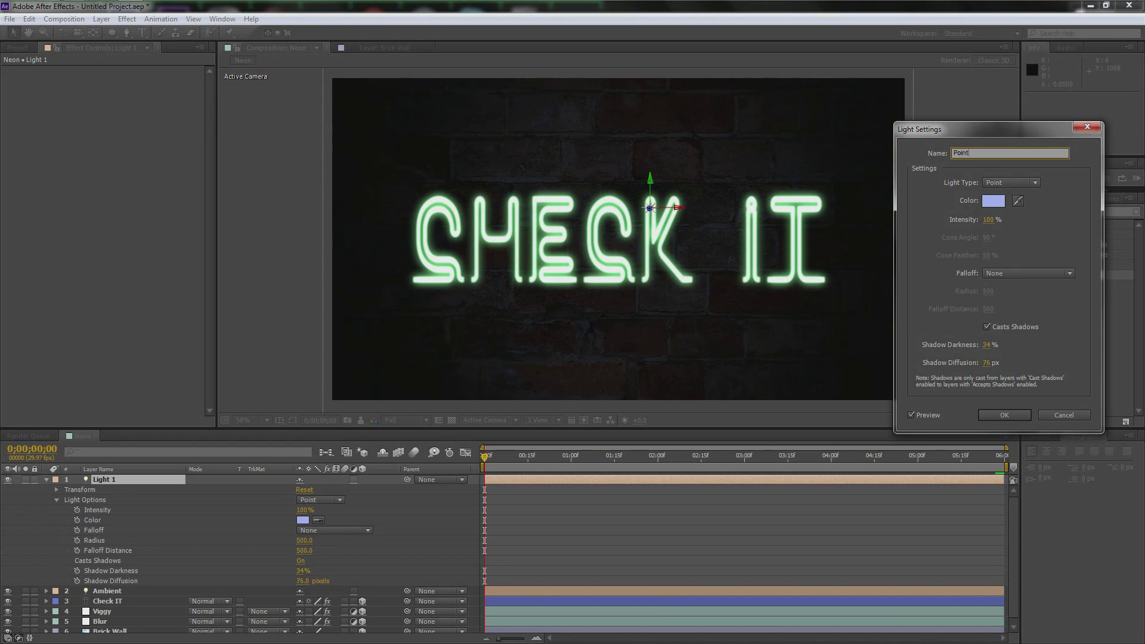
{"action": "key", "text": "Return"}
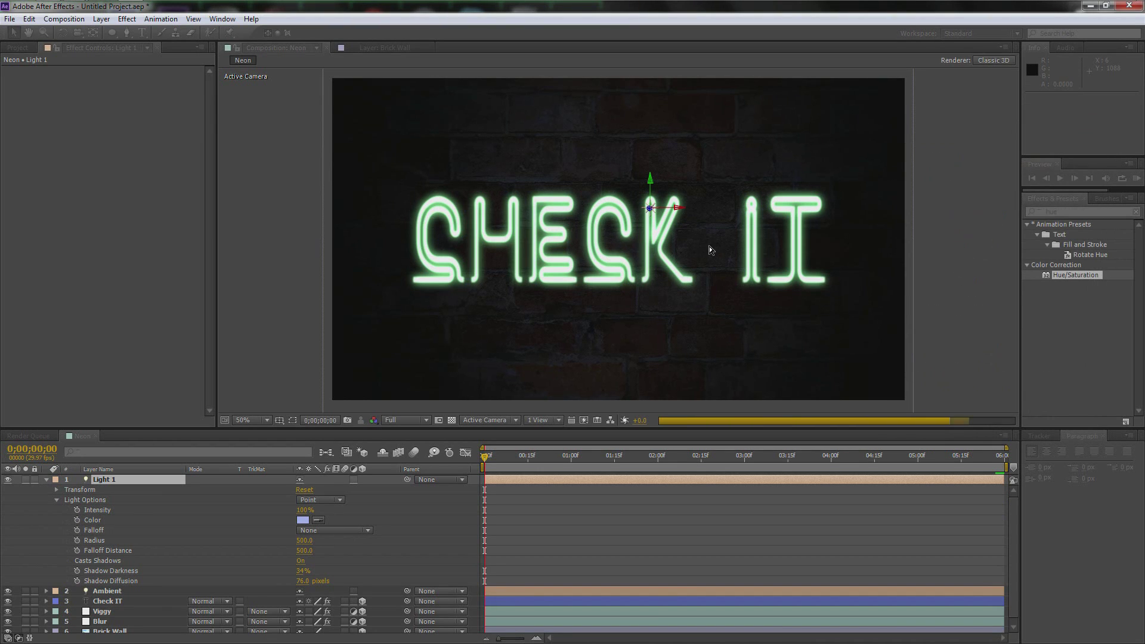
{"action": "key", "text": "period"}
{"action": "key", "text": "comma"}
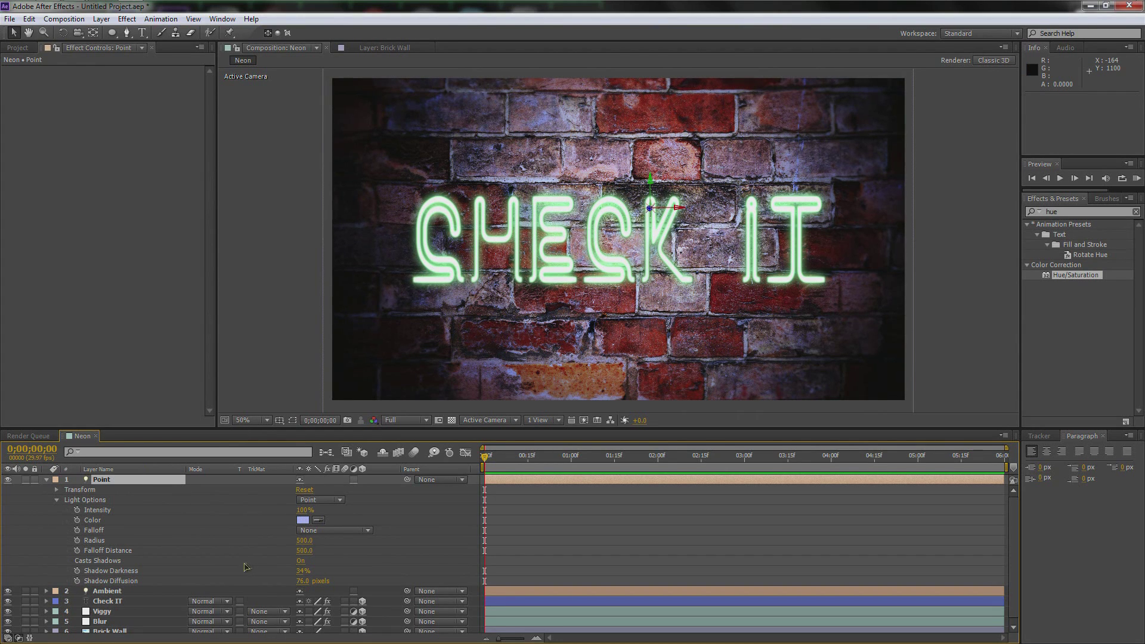
- Change the Ambient light's color to green 43EA62 in its light settings
{"action": "left_click", "coordinate": [116, 592]}
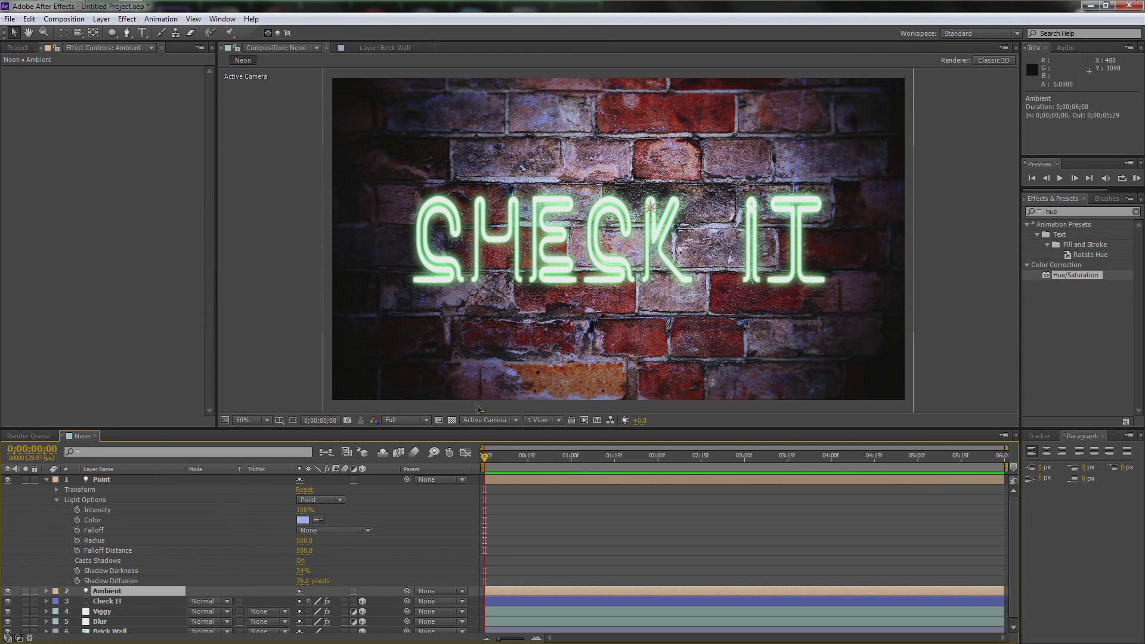
{"action": "scroll", "coordinate": [657, 208], "scroll_direction": "up", "scroll_amount": 1}
{"action": "scroll", "coordinate": [657, 209], "scroll_direction": "down", "scroll_amount": 1}
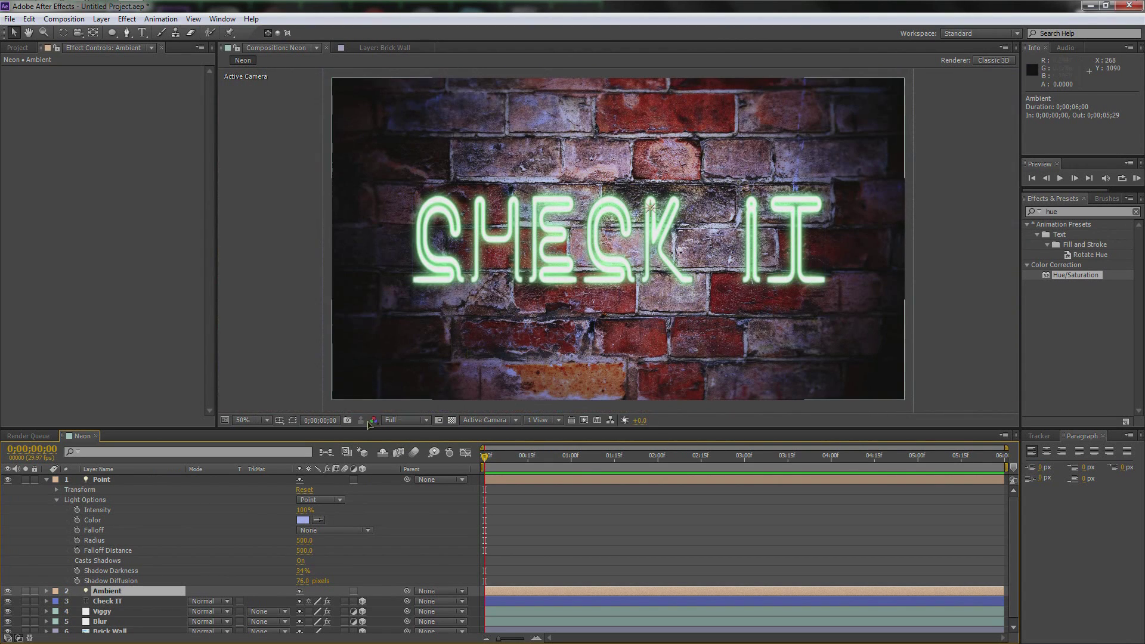
{"action": "double_click", "coordinate": [116, 592]}
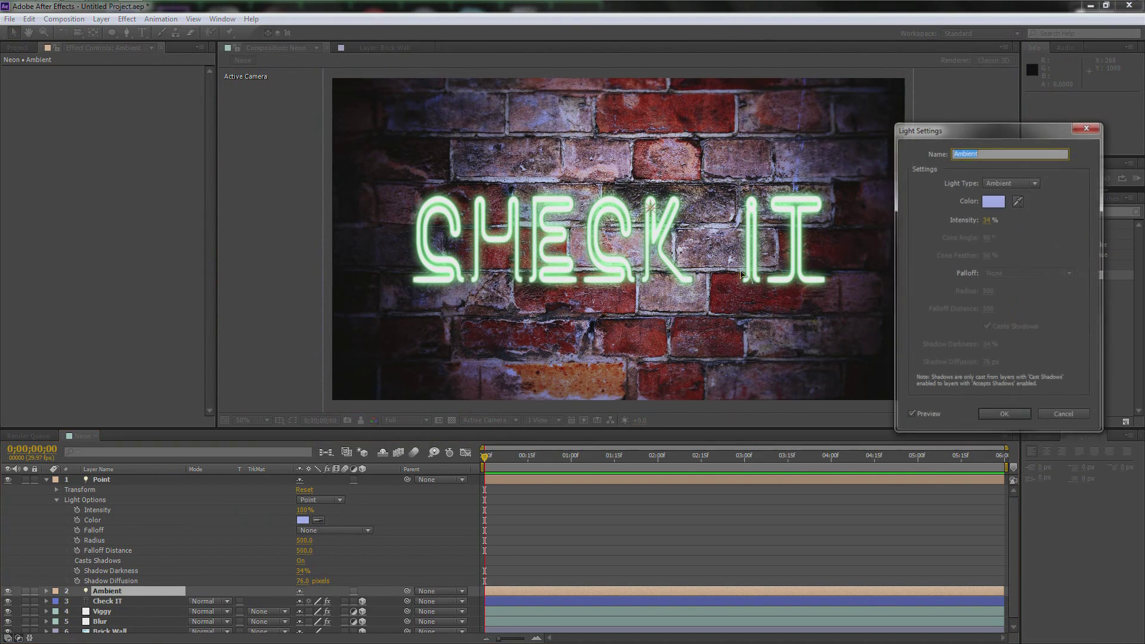
{"action": "left_click", "coordinate": [993, 201]}
{"action": "left_click_drag", "start_coordinate": [653, 458], "coordinate": [662, 496]}
{"action": "left_click", "coordinate": [586, 404]}
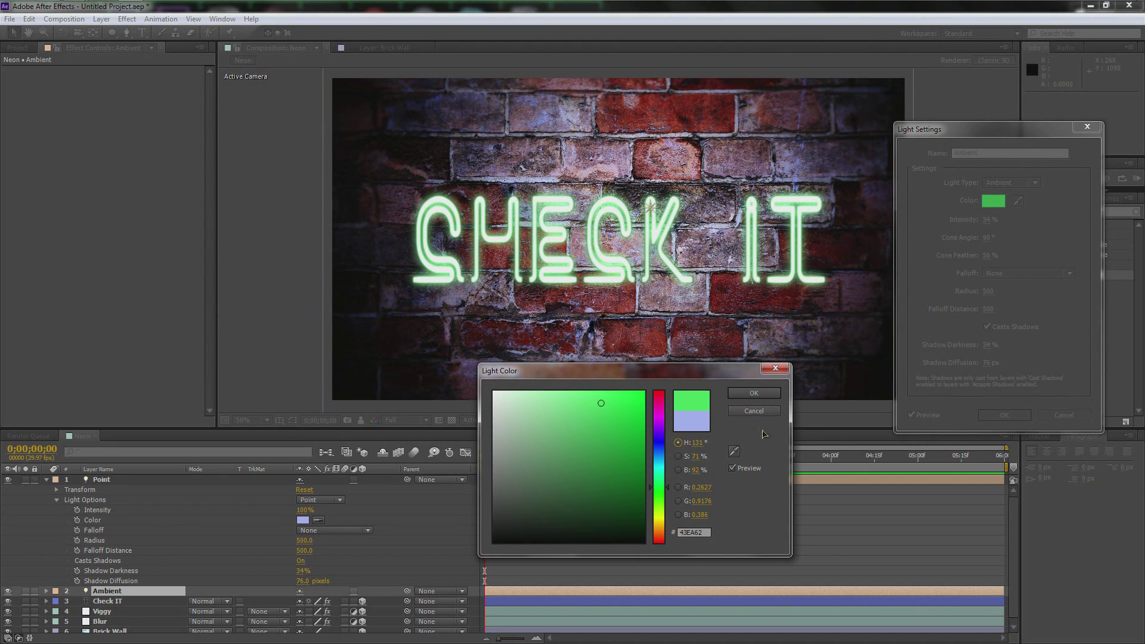
{"action": "left_click", "coordinate": [753, 393]}
{"action": "left_click", "coordinate": [1004, 415]}
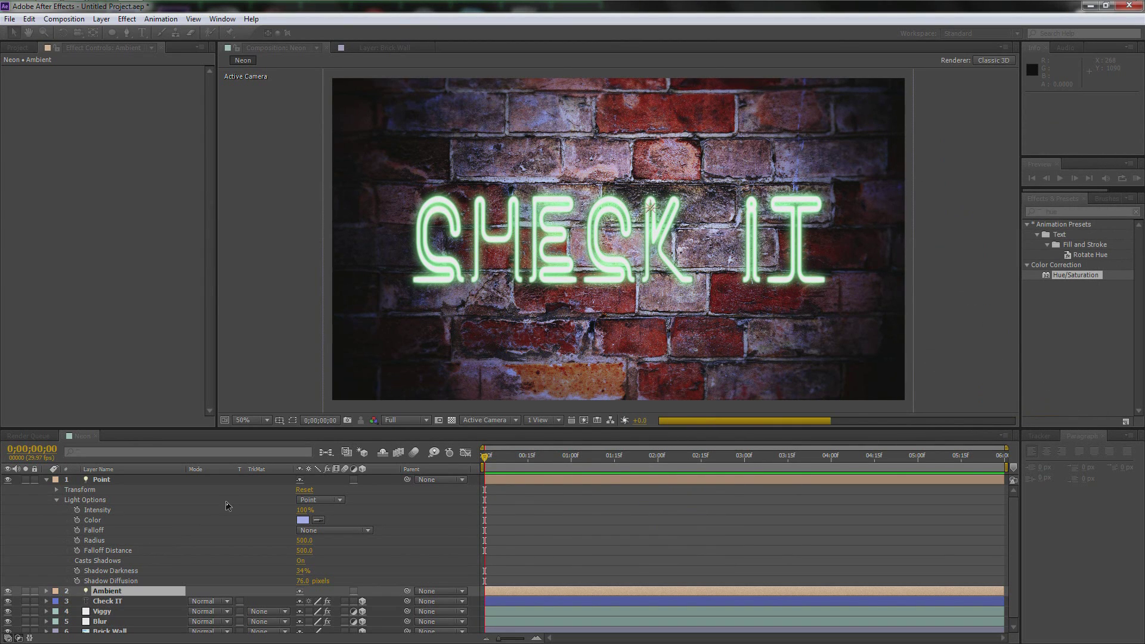
- Set the Point light's color to light green AFF295 and lower its intensity to 84%
{"action": "left_click", "coordinate": [305, 520]}
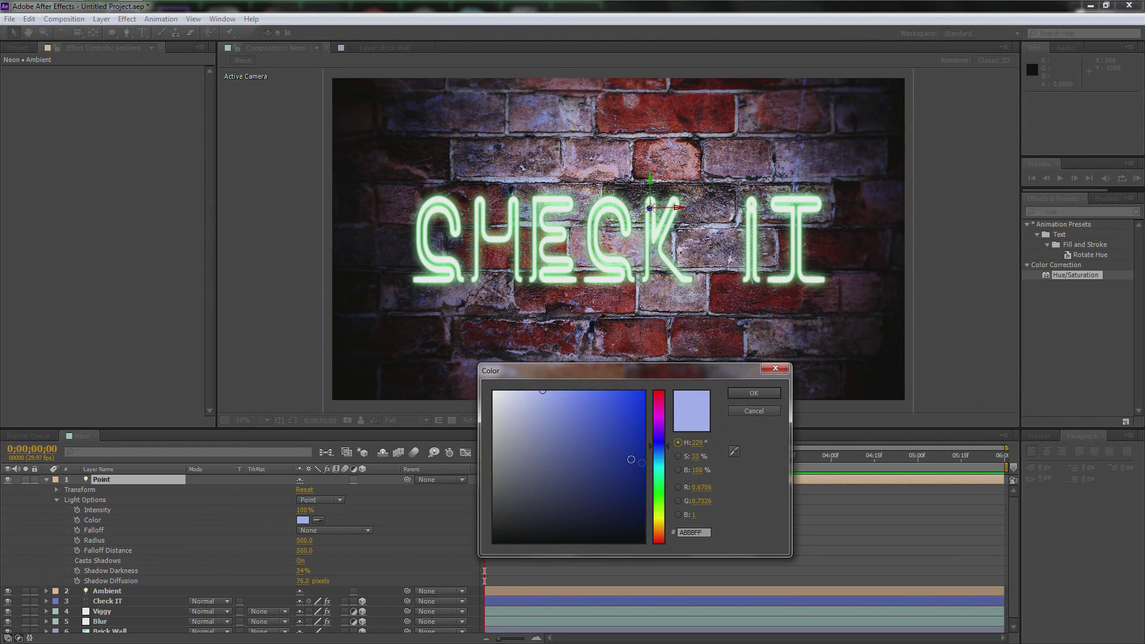
{"action": "left_click_drag", "start_coordinate": [666, 451], "coordinate": [666, 499]}
{"action": "left_click", "coordinate": [598, 421]}
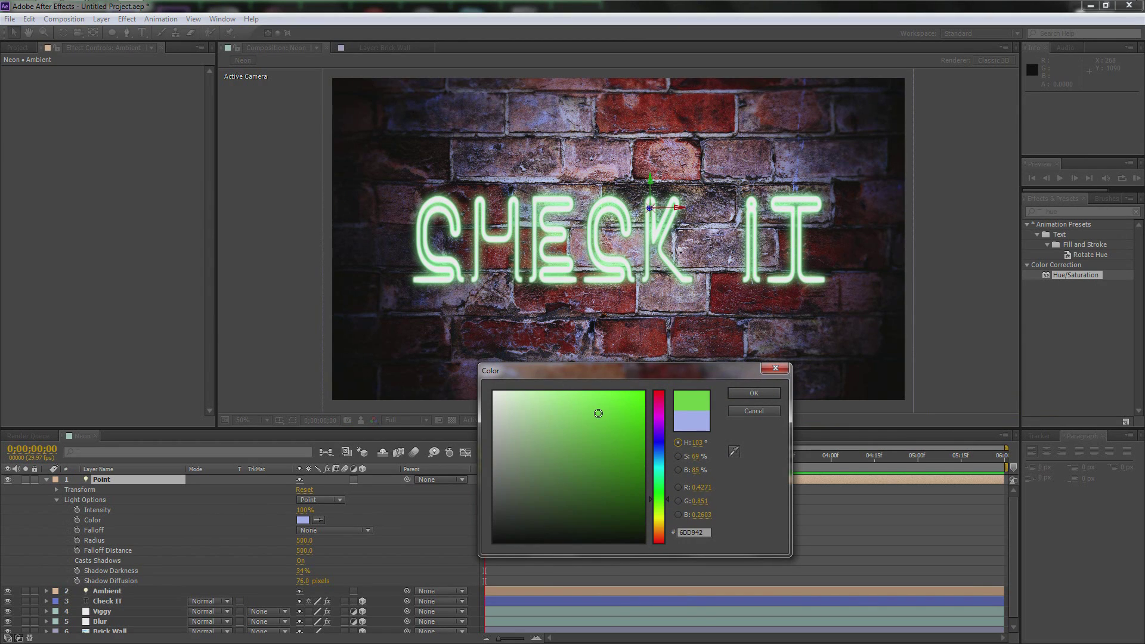
{"action": "left_click_drag", "start_coordinate": [598, 413], "coordinate": [600, 380]}
{"action": "left_click", "coordinate": [762, 396]}
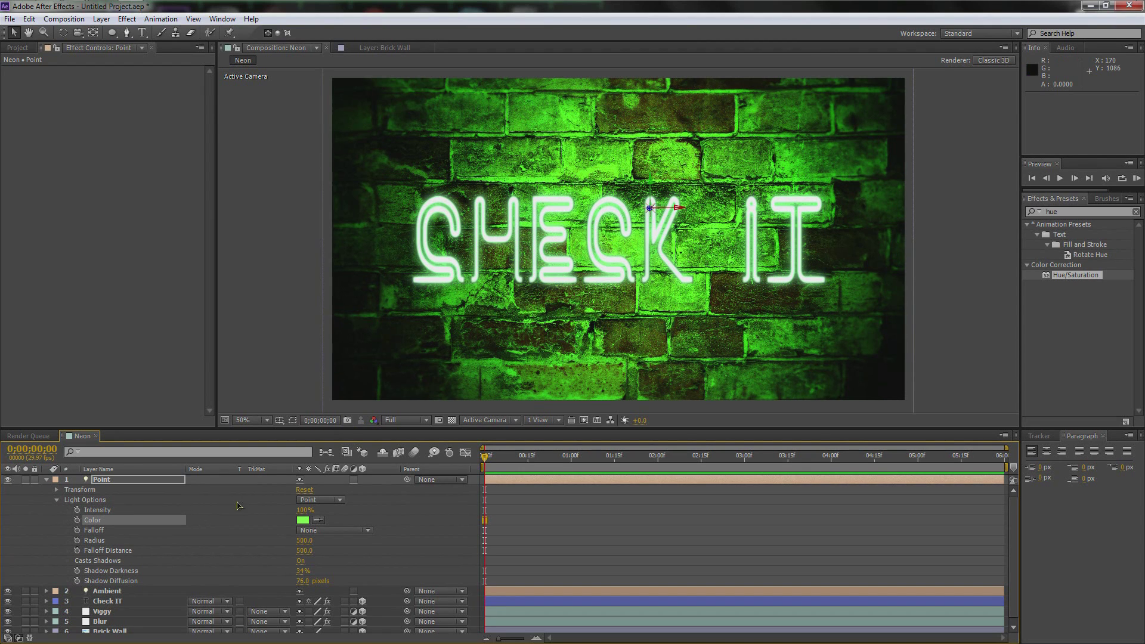
{"action": "left_click", "coordinate": [303, 520]}
{"action": "mouse_move", "coordinate": [554, 416]}
{"action": "left_mouse_down"}
{"action": "mouse_move", "coordinate": [576, 426]}
{"action": "mouse_move", "coordinate": [551, 399]}
{"action": "left_mouse_up"}
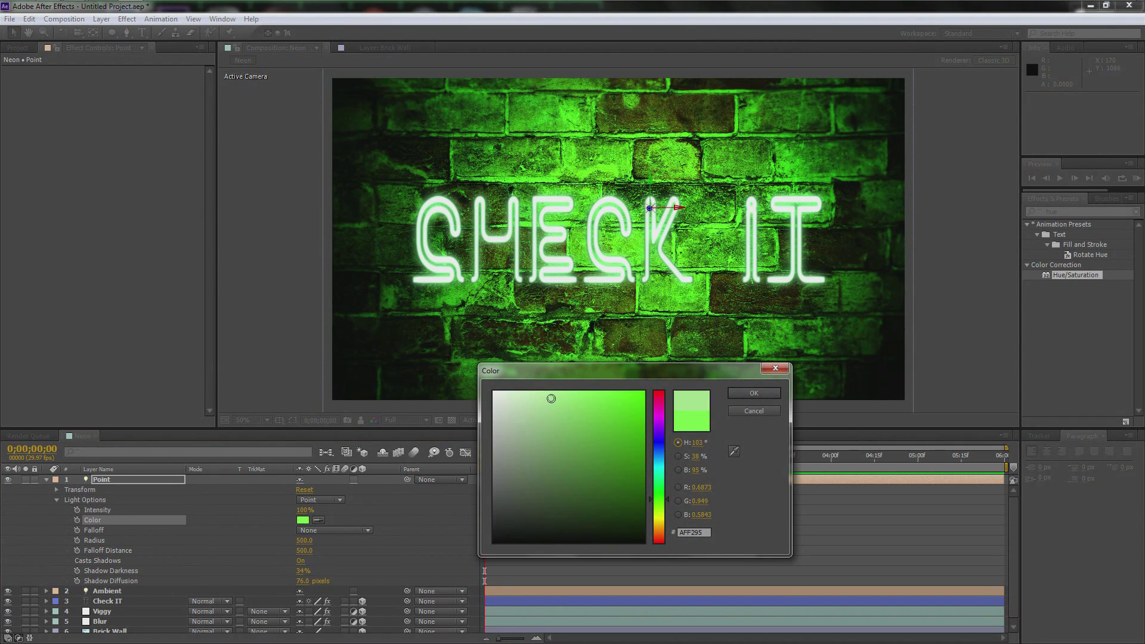
{"action": "left_click", "coordinate": [753, 393]}
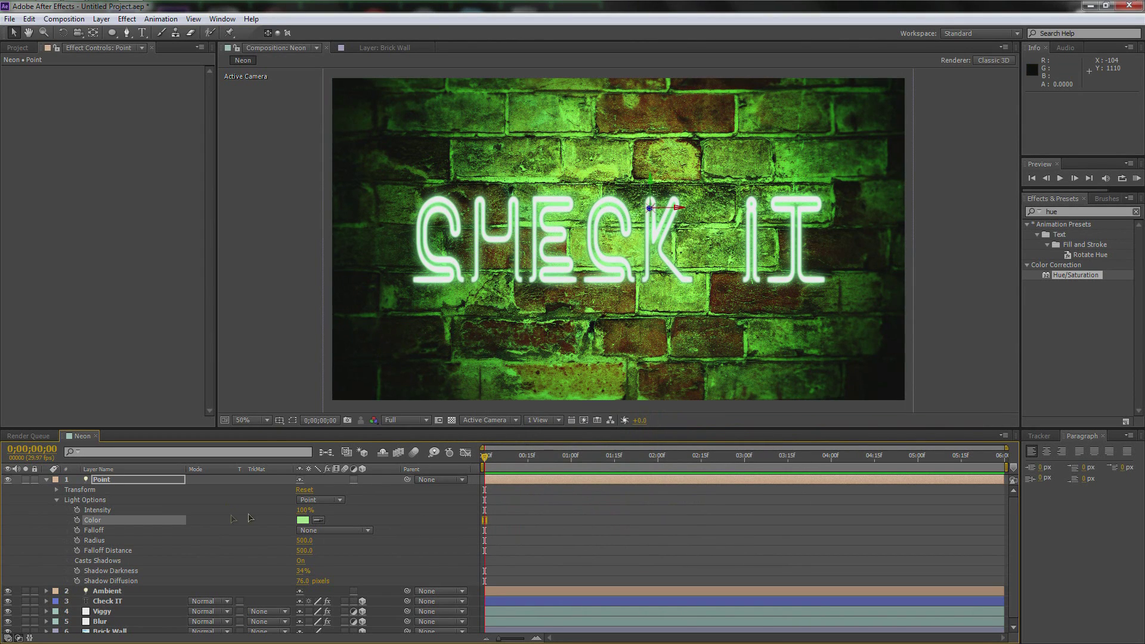
{"action": "left_click_drag", "start_coordinate": [303, 510], "coordinate": [281, 515]}
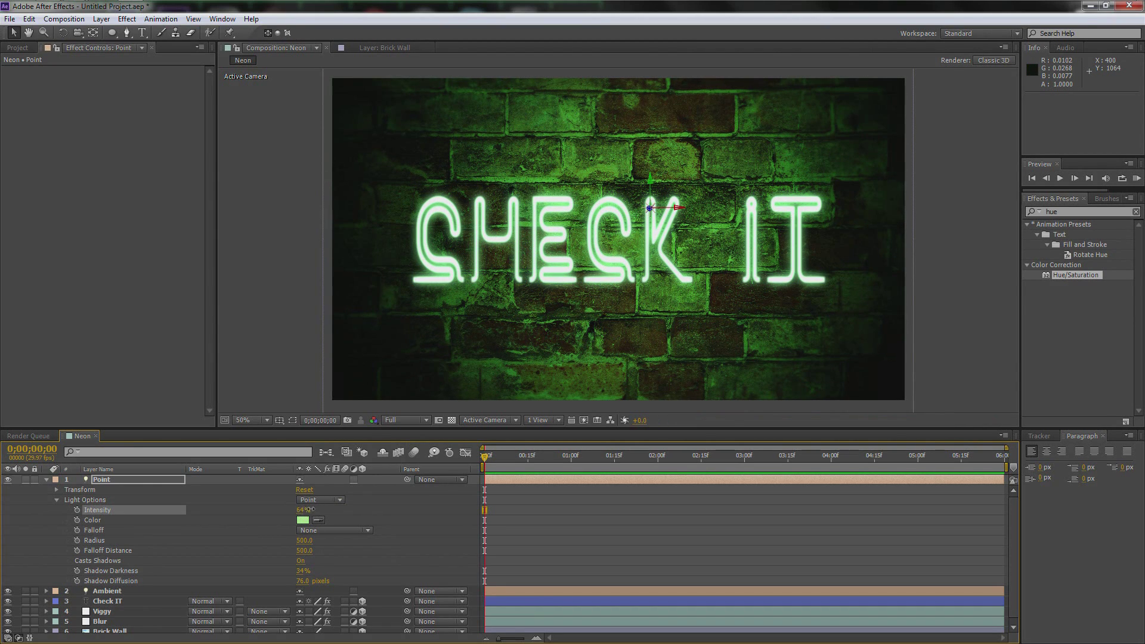
- Expand the Ambient light's options and lower its intensity to 4%
{"action": "left_click", "coordinate": [95, 594]}
{"action": "left_click", "coordinate": [46, 587]}
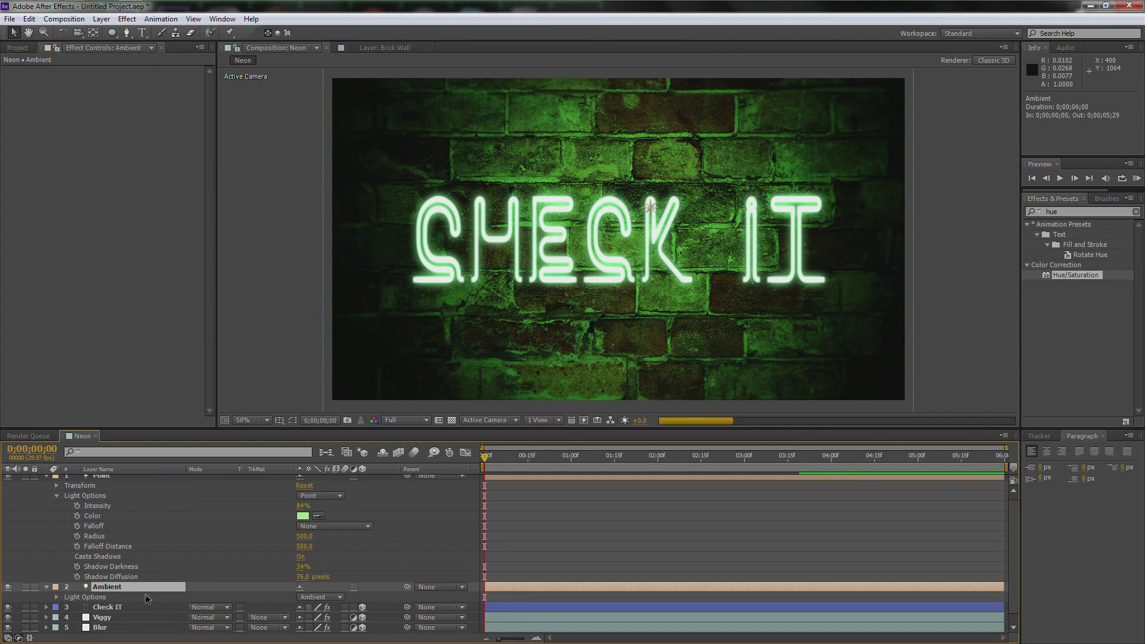
{"action": "scroll", "coordinate": [55, 597], "scroll_direction": "down", "scroll_amount": 1}
{"action": "left_click", "coordinate": [55, 598]}
{"action": "key", "text": "Escape"}
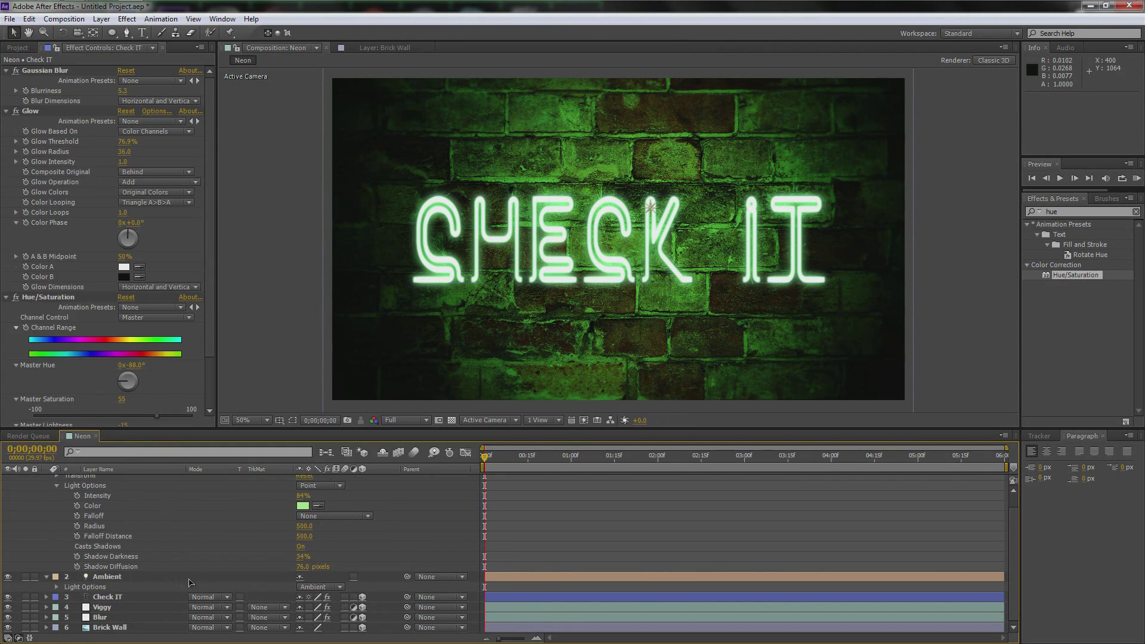
{"action": "left_click", "coordinate": [57, 586]}
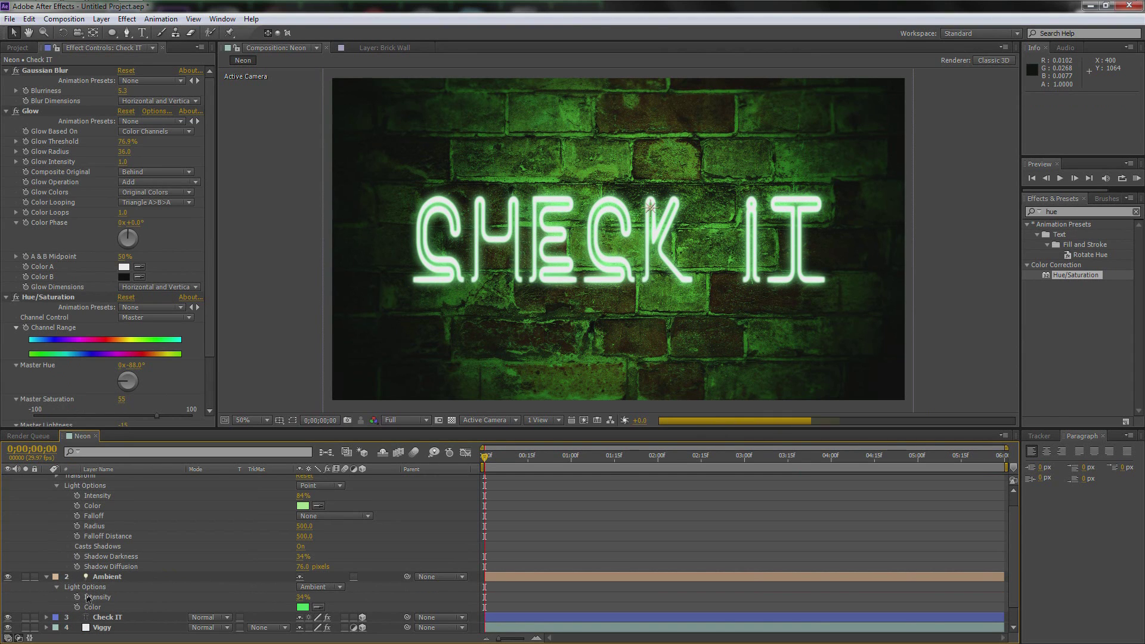
{"action": "scroll", "coordinate": [299, 598], "scroll_direction": "down", "scroll_amount": 2}
{"action": "mouse_move", "coordinate": [301, 580]}
{"action": "left_mouse_down"}
{"action": "mouse_move", "coordinate": [276, 577]}
{"action": "mouse_move", "coordinate": [301, 581]}
{"action": "left_mouse_up"}
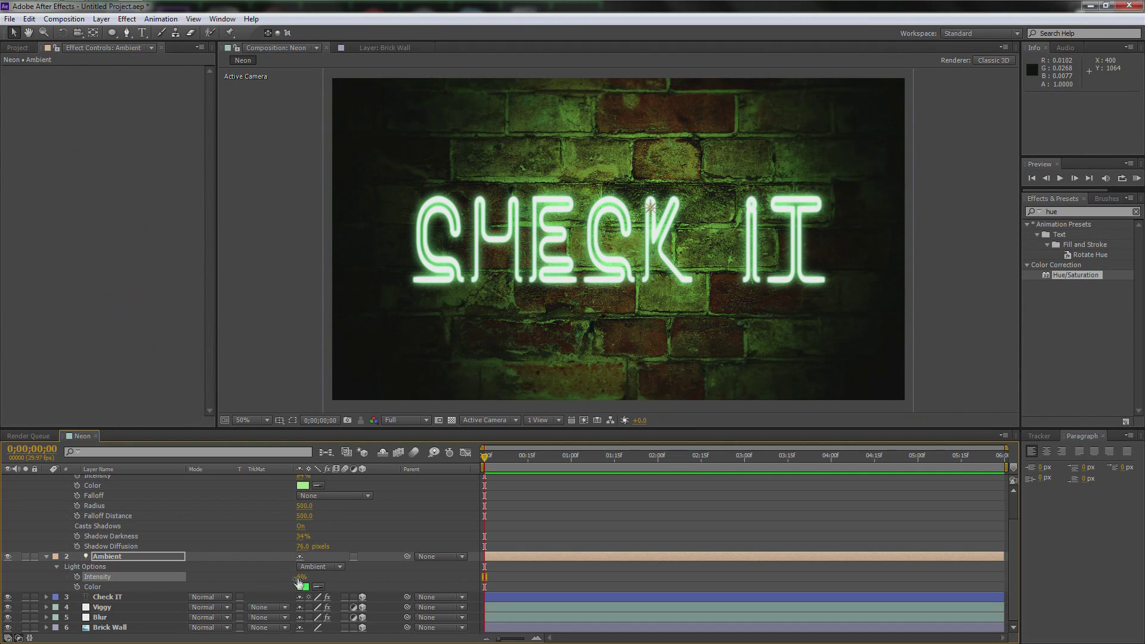
{"action": "scroll", "coordinate": [592, 297], "scroll_direction": "up", "scroll_amount": 2}
{"action": "scroll", "coordinate": [593, 297], "scroll_direction": "down", "scroll_amount": 2}
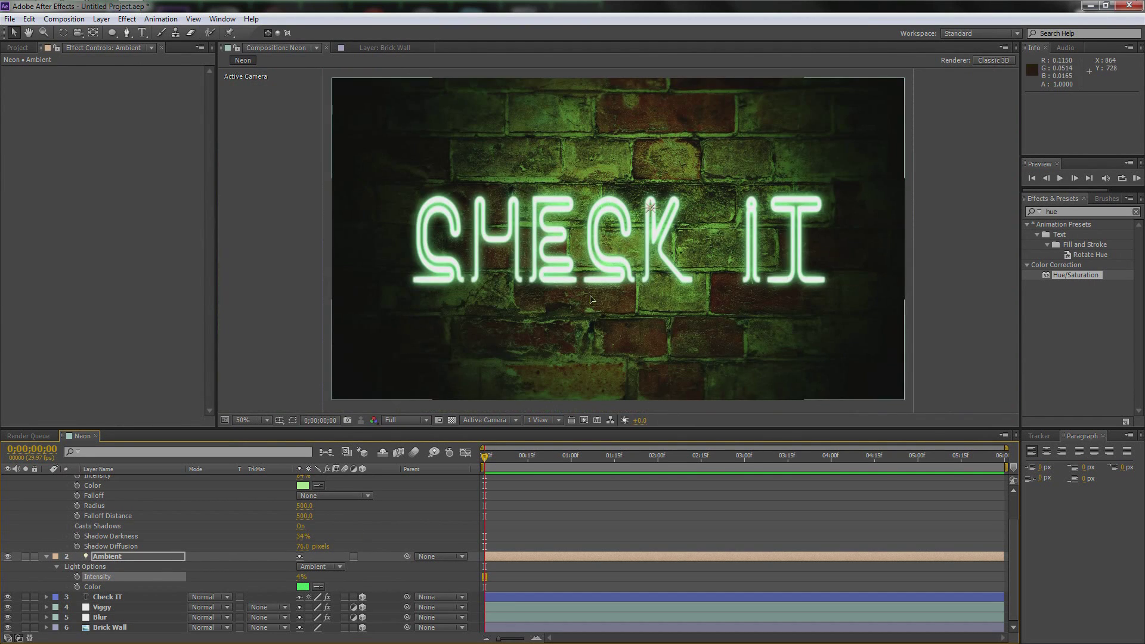
- Inspect the wall under the dimmed lighting and raise the Ambient light's intensity to 14%
{"action": "left_click", "coordinate": [953, 223]}
{"action": "scroll", "coordinate": [604, 222], "scroll_direction": "up", "scroll_amount": 1}
{"action": "scroll", "coordinate": [604, 221], "scroll_direction": "down", "scroll_amount": 1}
{"action": "scroll", "coordinate": [604, 221], "scroll_direction": "up", "scroll_amount": 1}
{"action": "scroll", "coordinate": [762, 239], "scroll_direction": "down", "scroll_amount": 1}
{"action": "scroll", "coordinate": [745, 240], "scroll_direction": "up", "scroll_amount": 1}
{"action": "scroll", "coordinate": [740, 241], "scroll_direction": "down", "scroll_amount": 1}
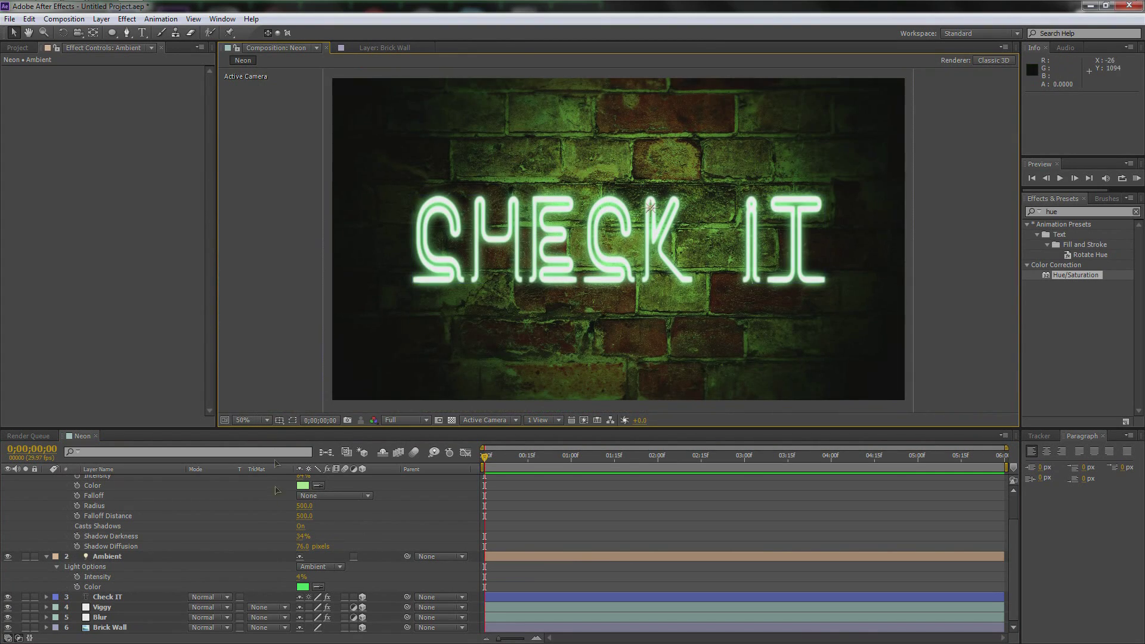
{"action": "left_click_drag", "start_coordinate": [301, 579], "coordinate": [292, 579]}
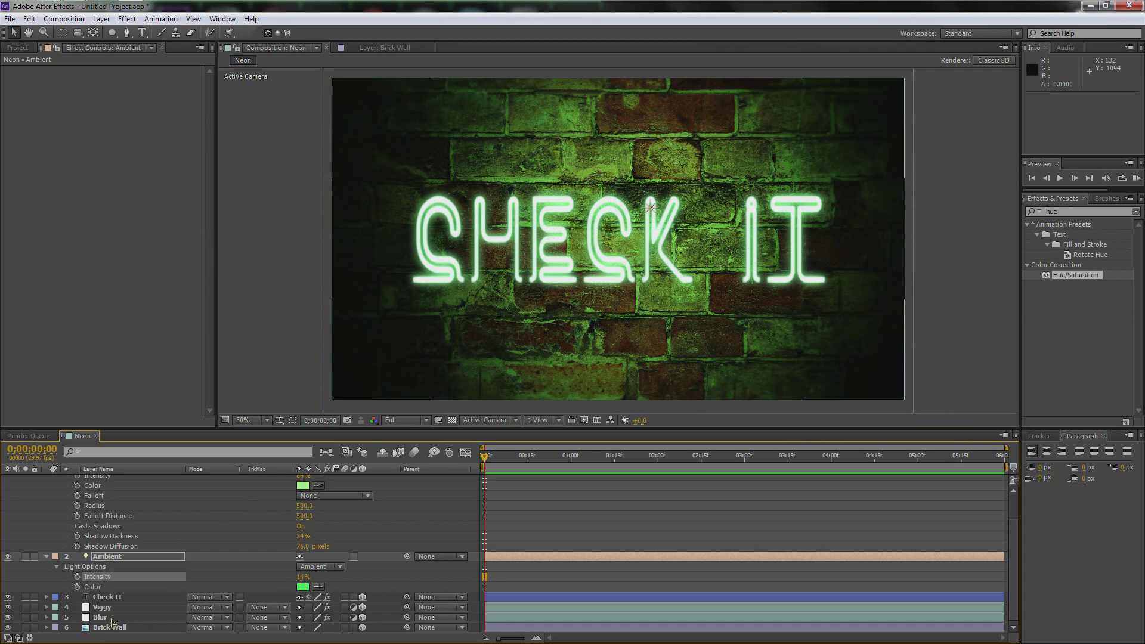
- Strengthen the contrast of the Viggy layer's Curves by lowering the shadow point and raising the highlight point slightly
{"action": "left_click", "coordinate": [113, 618]}
{"action": "left_click", "coordinate": [110, 607]}
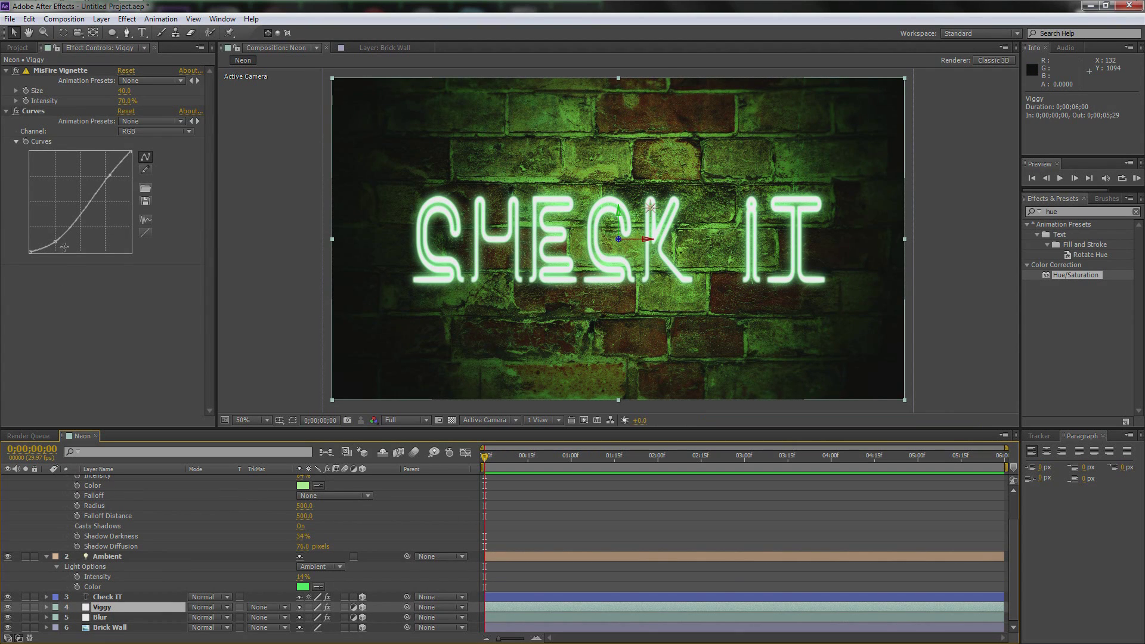
{"action": "left_click_drag", "start_coordinate": [55, 241], "coordinate": [58, 246]}
{"action": "left_click_drag", "start_coordinate": [110, 175], "coordinate": [110, 171]}
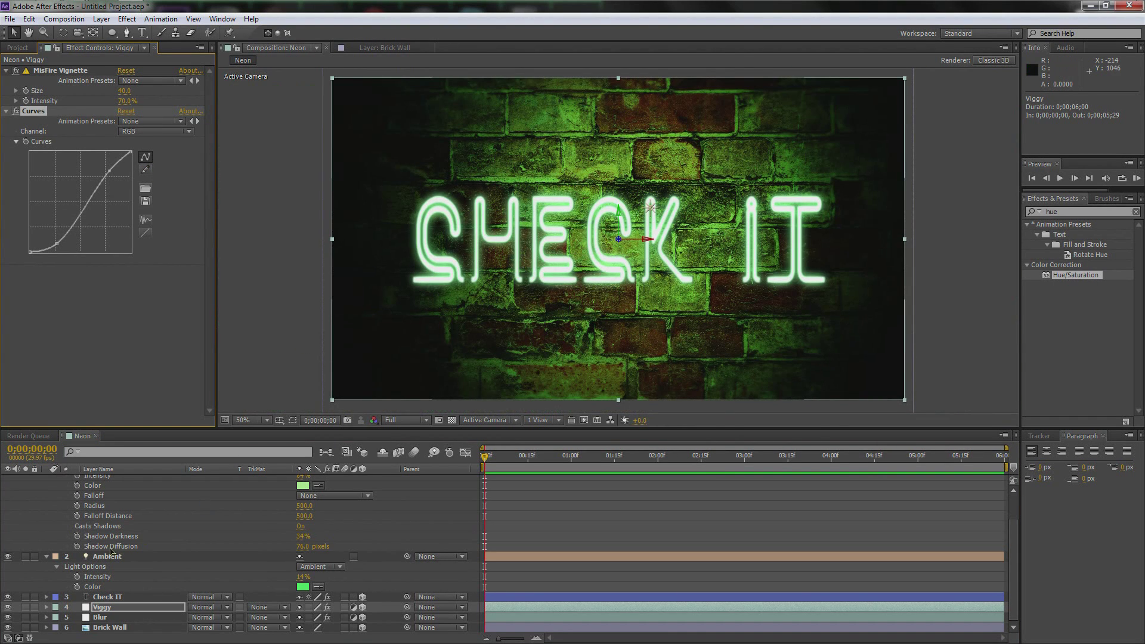
- Set the Point light's intensity to 82% and its falloff distance to 464
{"action": "scroll", "coordinate": [110, 551], "scroll_direction": "up", "scroll_amount": 1}
{"action": "left_click_drag", "start_coordinate": [300, 507], "coordinate": [301, 509]}
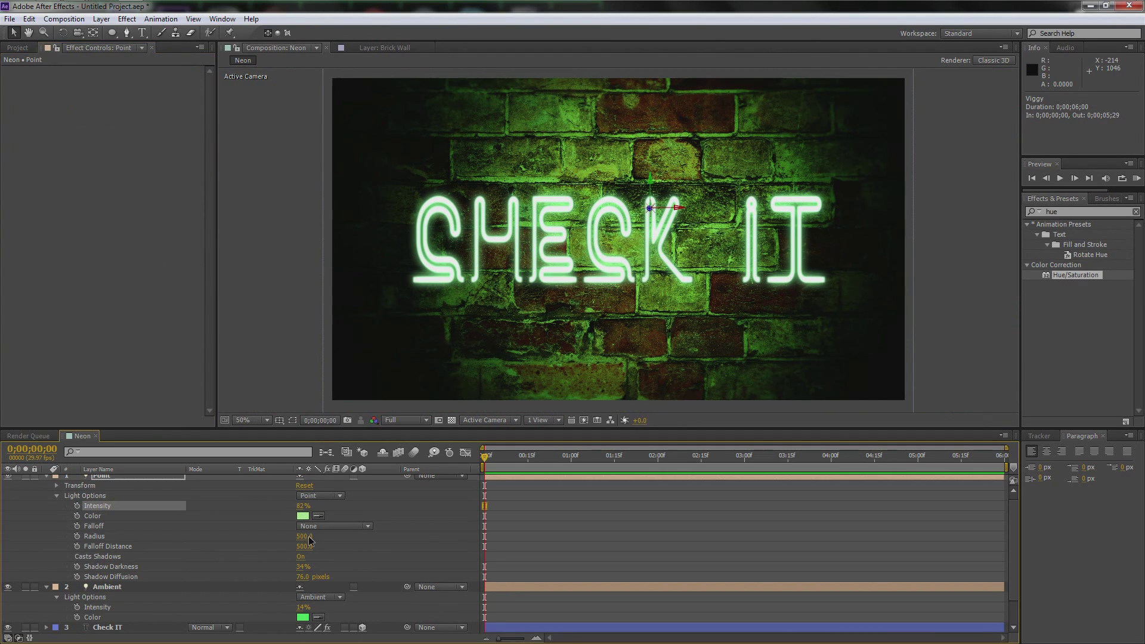
{"action": "left_click", "coordinate": [305, 556]}
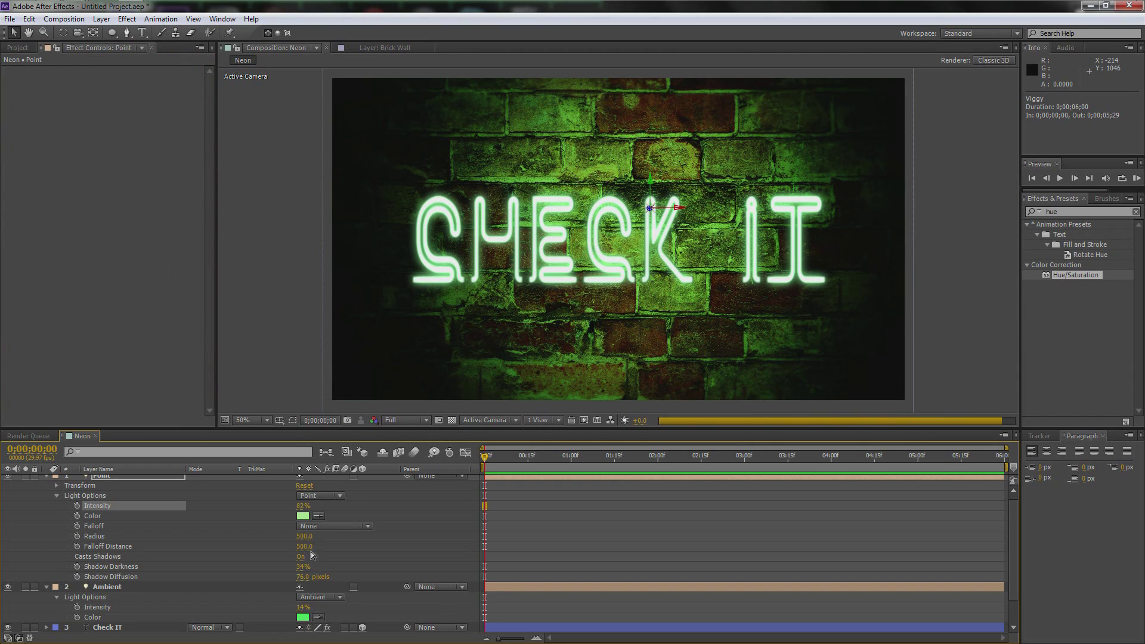
{"action": "left_click_drag", "start_coordinate": [311, 549], "coordinate": [287, 551]}
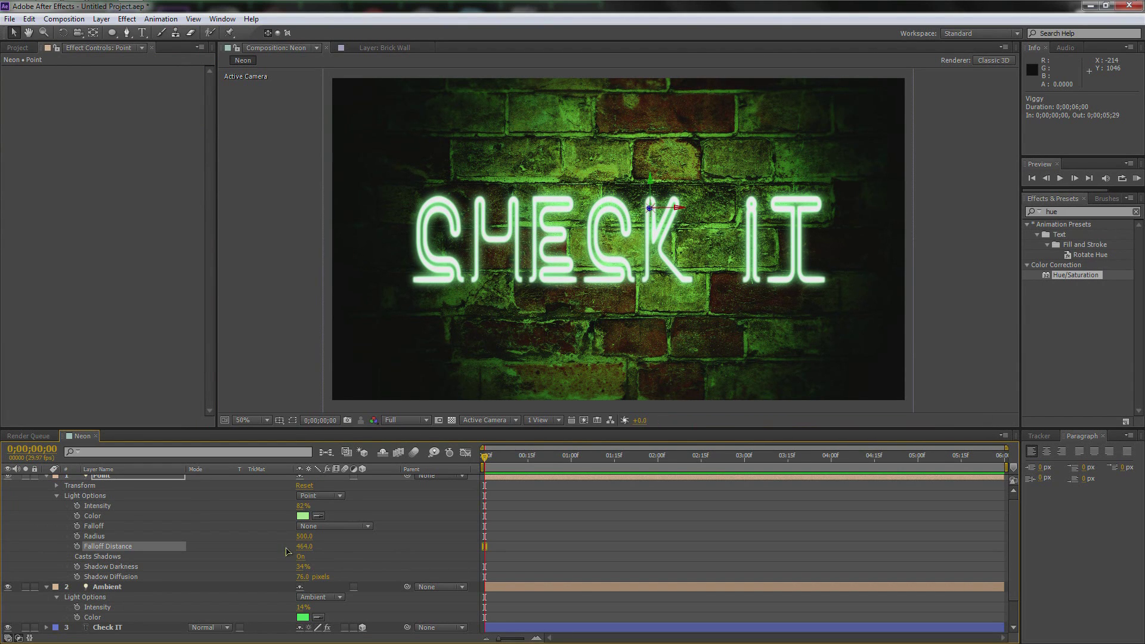
{"action": "key", "text": "comma"}
{"action": "key", "text": "period"}
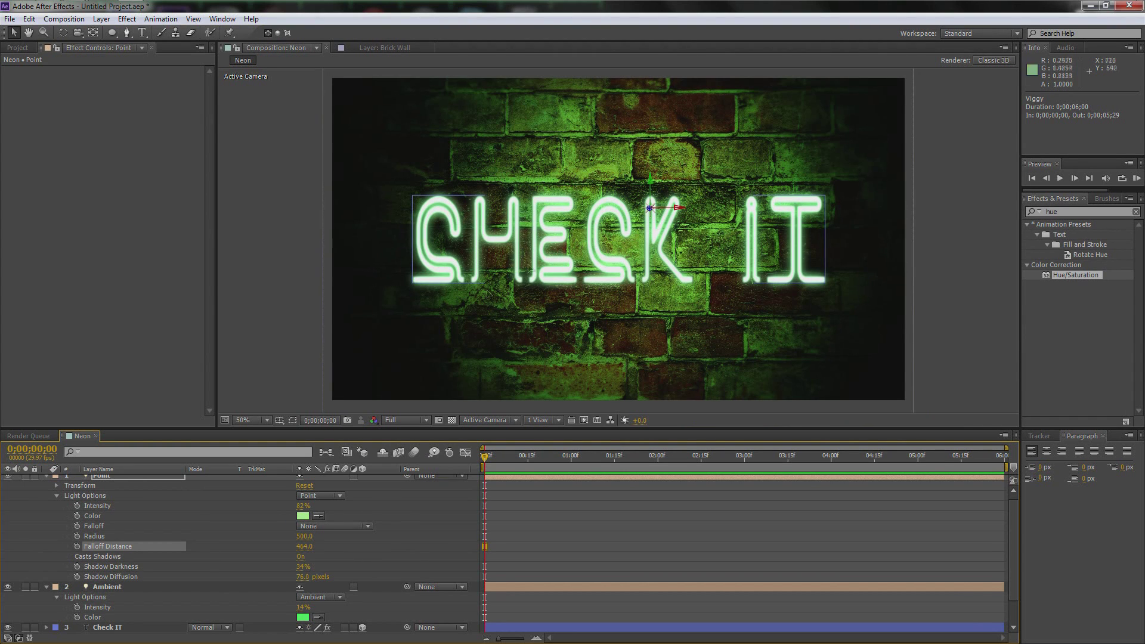
- Lighten the Point light's color to the very pale green EBFBE5
{"action": "left_click", "coordinate": [303, 515]}
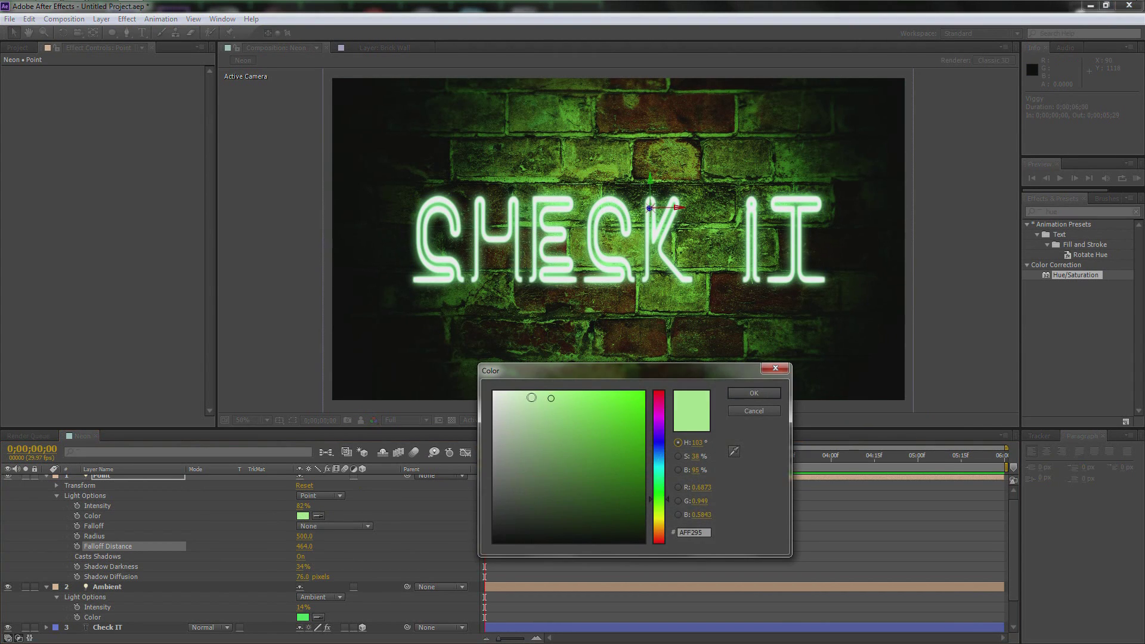
{"action": "left_click_drag", "start_coordinate": [532, 397], "coordinate": [506, 393]}
{"action": "left_click", "coordinate": [750, 399]}
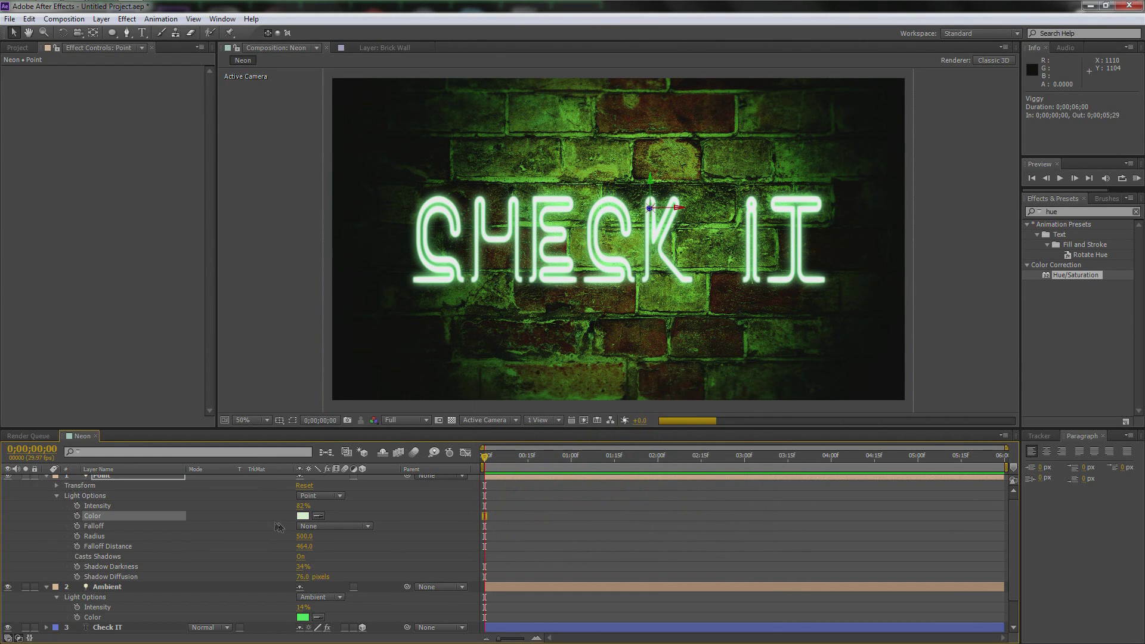
- Change the Ambient light's color to pale green B6F1C1 and check the lit wall
{"action": "scroll", "coordinate": [304, 622], "scroll_direction": "down", "scroll_amount": 1}
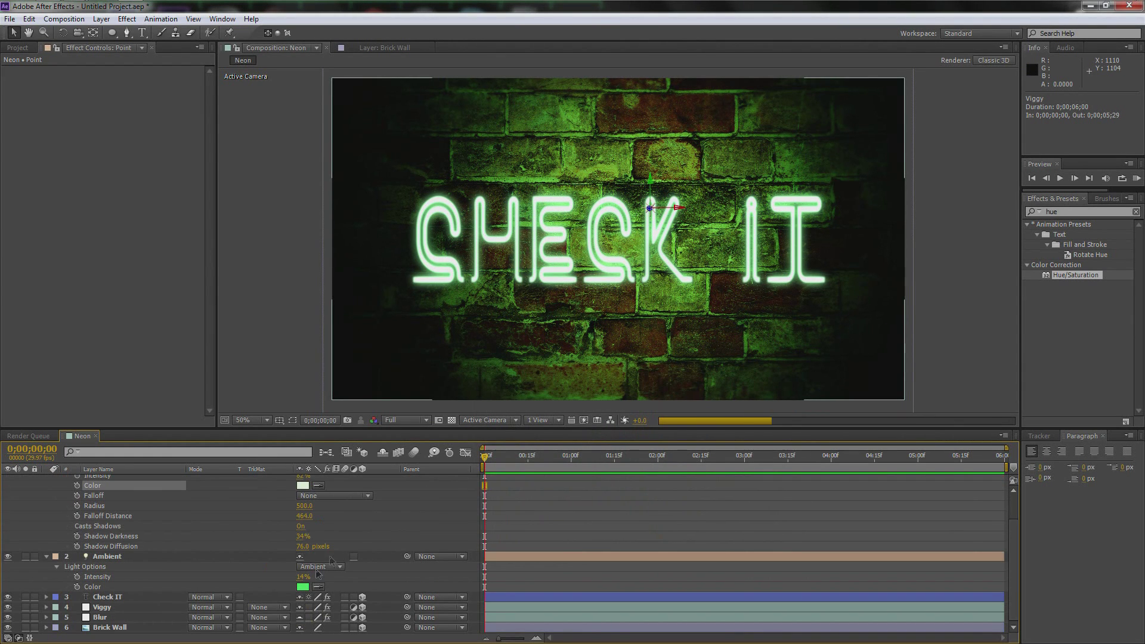
{"action": "left_click", "coordinate": [303, 586]}
{"action": "mouse_move", "coordinate": [570, 404]}
{"action": "left_mouse_down"}
{"action": "mouse_move", "coordinate": [533, 415]}
{"action": "mouse_move", "coordinate": [530, 399]}
{"action": "left_mouse_up"}
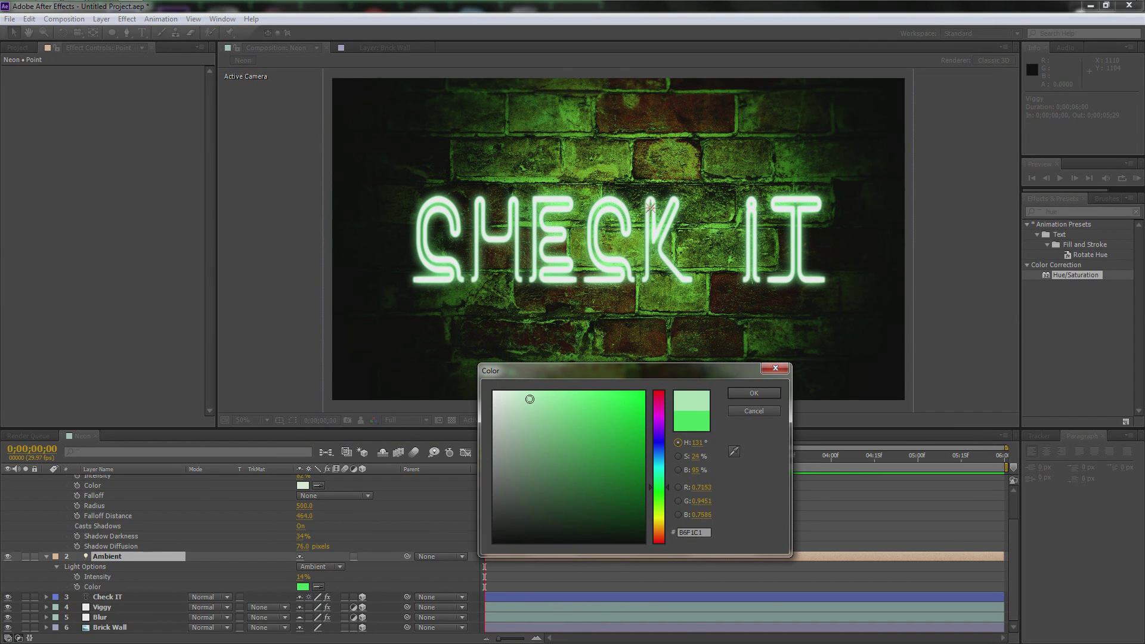
{"action": "left_click", "coordinate": [769, 396]}
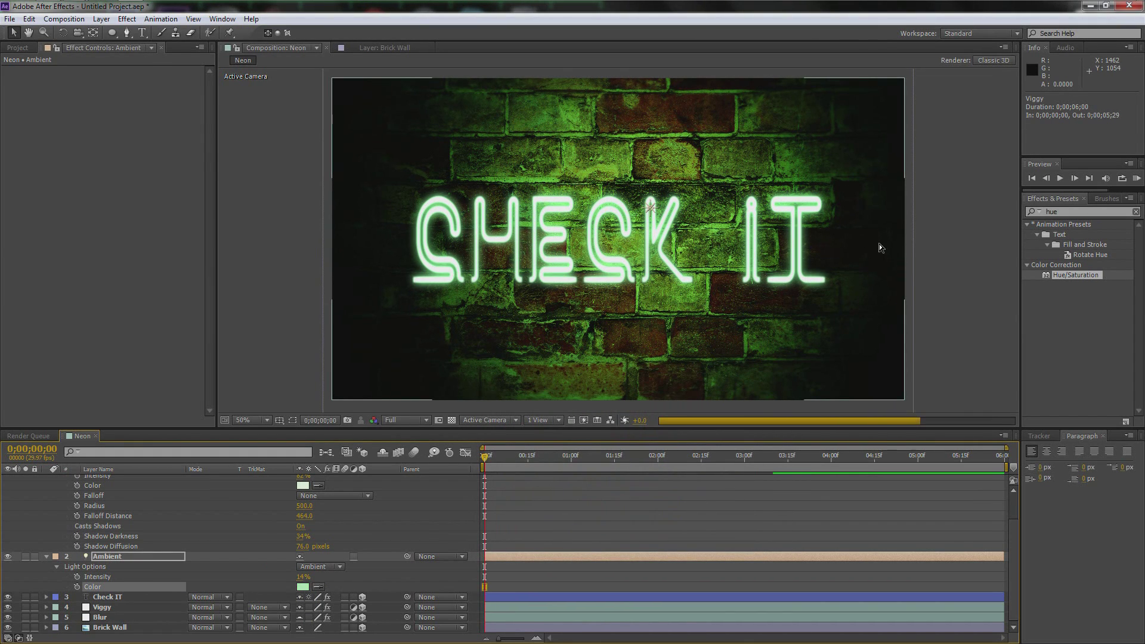
{"action": "scroll", "coordinate": [668, 285], "scroll_direction": "up", "scroll_amount": 1}
{"action": "scroll", "coordinate": [620, 273], "scroll_direction": "down", "scroll_amount": 1}
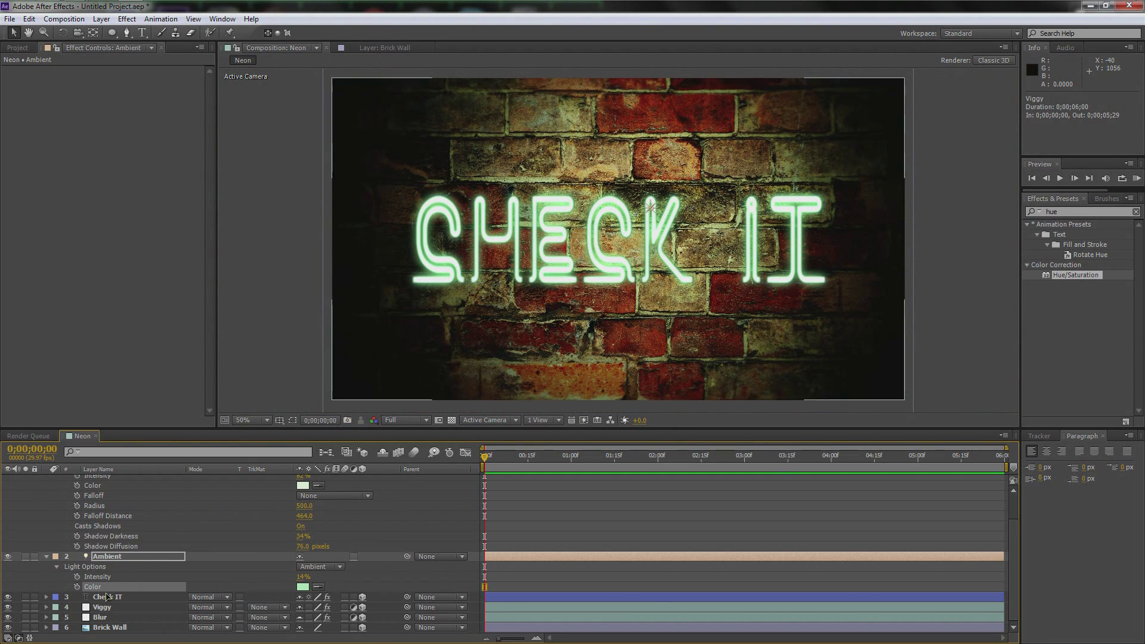
- Soften the Viggy layer's MisFire Vignette by setting its size to about 61 and its intensity to about 42%
{"action": "left_click", "coordinate": [102, 607]}
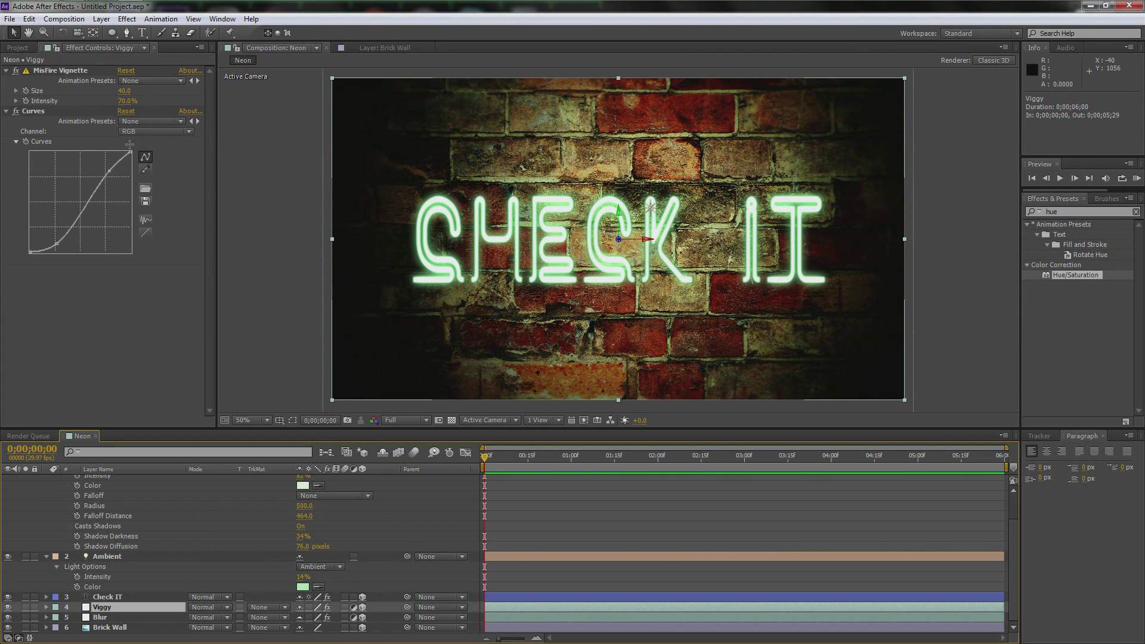
{"action": "left_click_drag", "start_coordinate": [122, 93], "coordinate": [168, 92]}
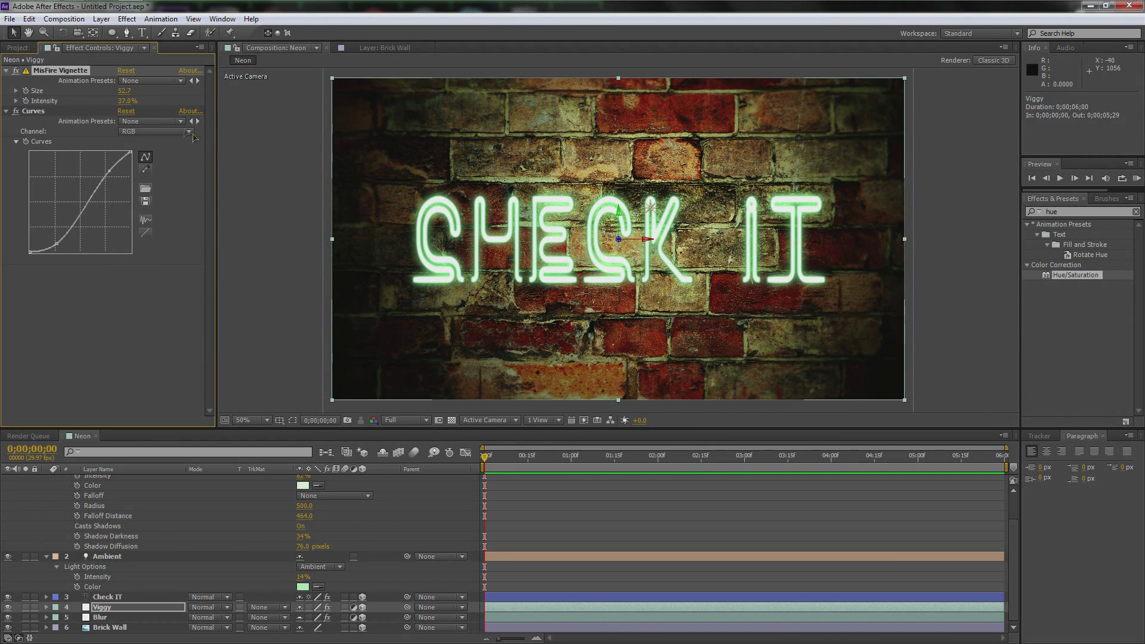
{"action": "left_click_drag", "start_coordinate": [128, 101], "coordinate": [175, 133]}
- Lower the Ambient light's intensity to 12% and the Point light's intensity to 64%
{"action": "left_click", "coordinate": [297, 577]}
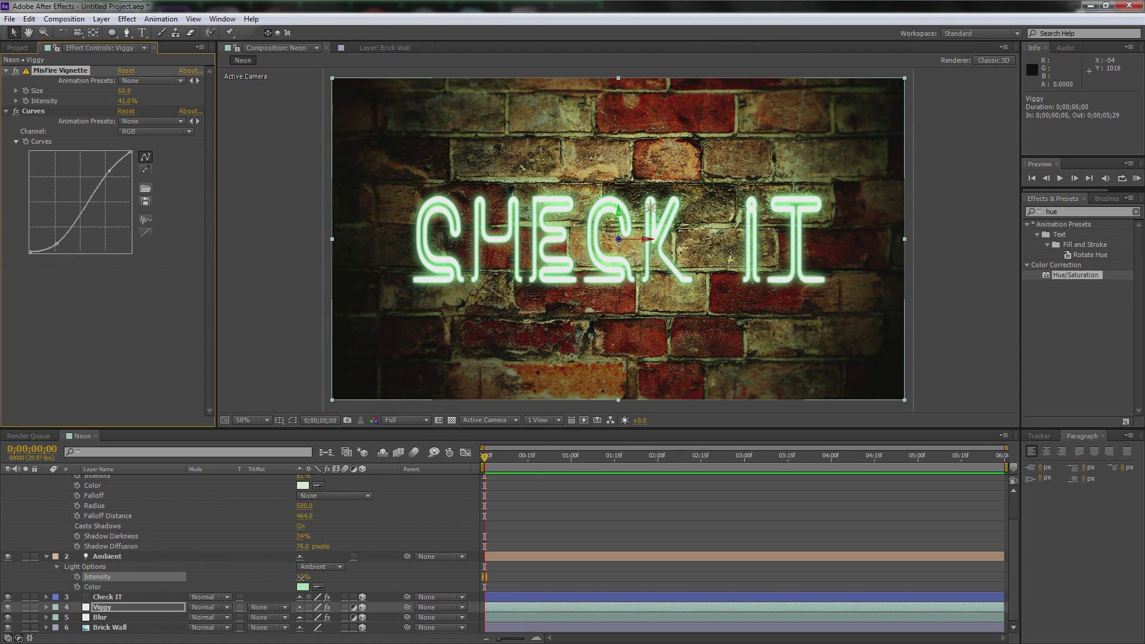
{"action": "scroll", "coordinate": [262, 510], "scroll_direction": "up", "scroll_amount": 2}
{"action": "left_click_drag", "start_coordinate": [302, 506], "coordinate": [292, 507]}
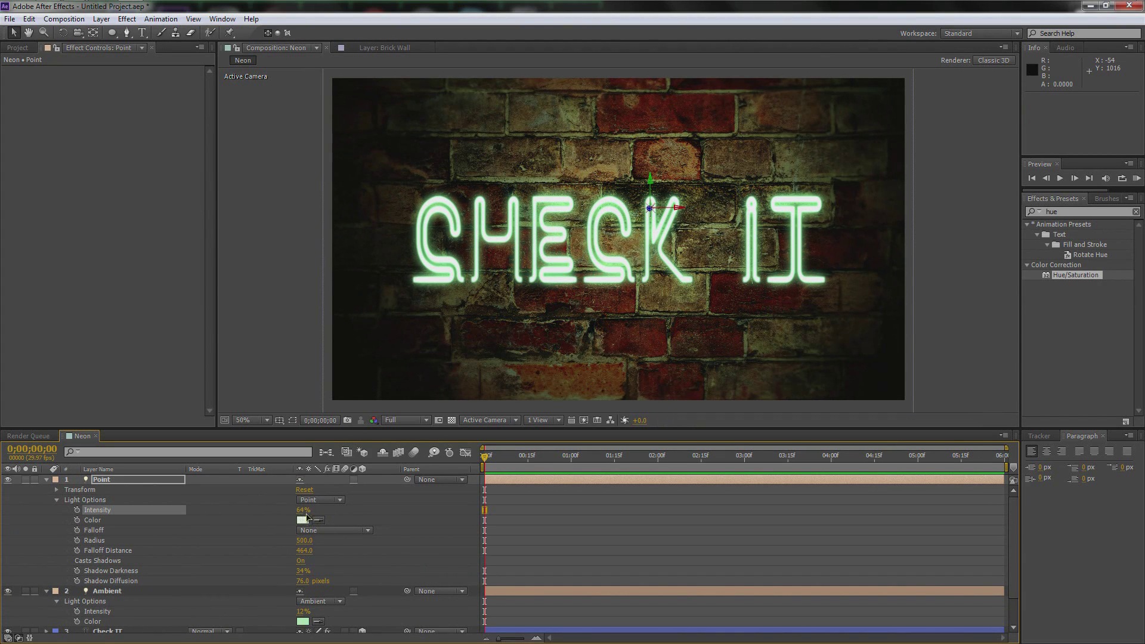
- Shift the Point light's color to a slightly more saturated pale green and collapse the Point and Ambient light properties
{"action": "left_click", "coordinate": [302, 520]}
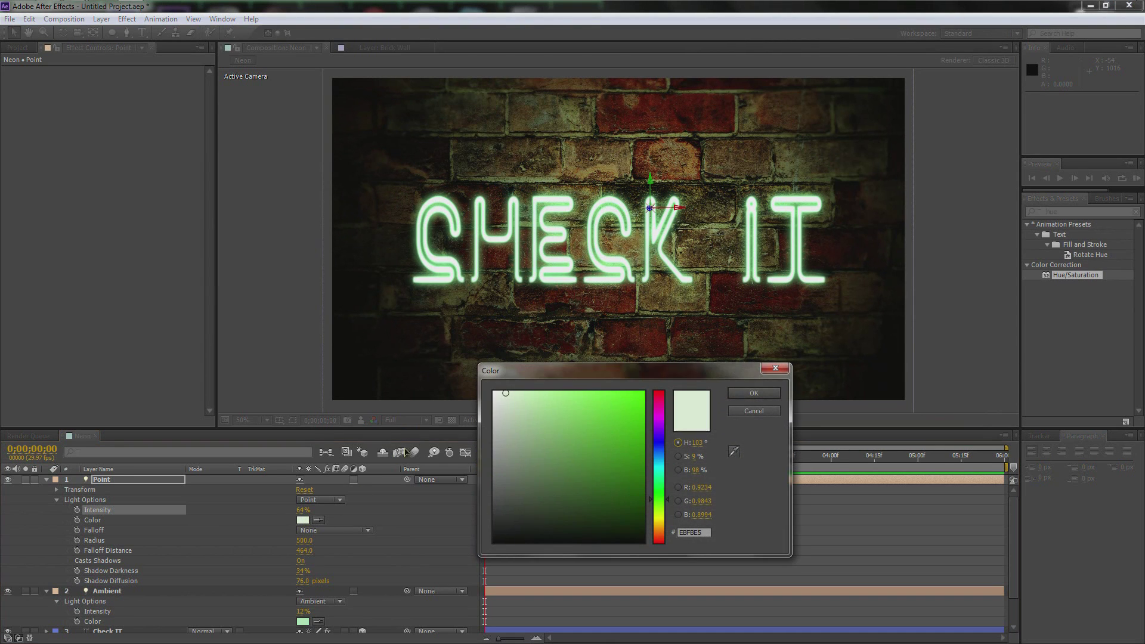
{"action": "left_click_drag", "start_coordinate": [508, 397], "coordinate": [519, 394]}
{"action": "left_click", "coordinate": [749, 394]}
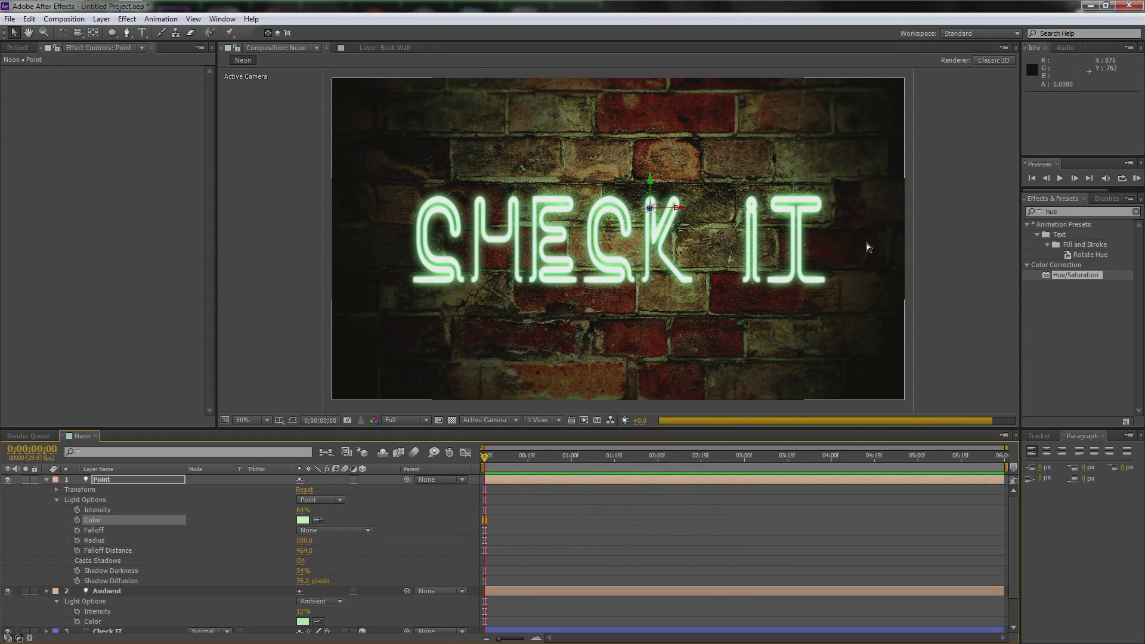
{"action": "left_click", "coordinate": [288, 250]}
{"action": "left_click", "coordinate": [573, 239]}
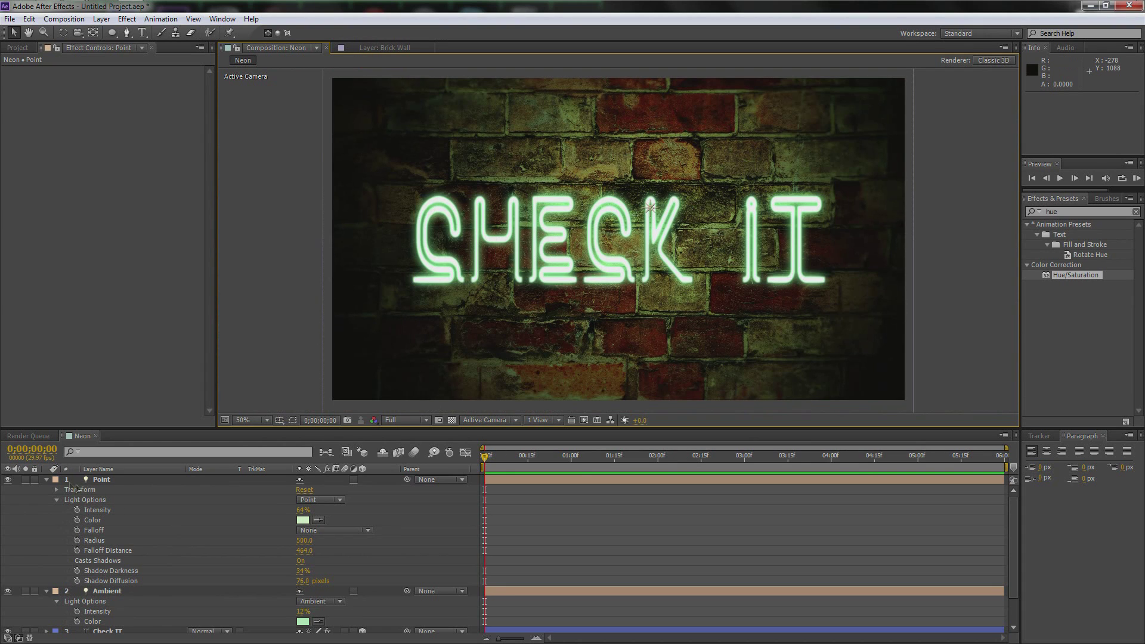
{"action": "left_click", "coordinate": [47, 480]}
{"action": "left_click", "coordinate": [46, 490]}
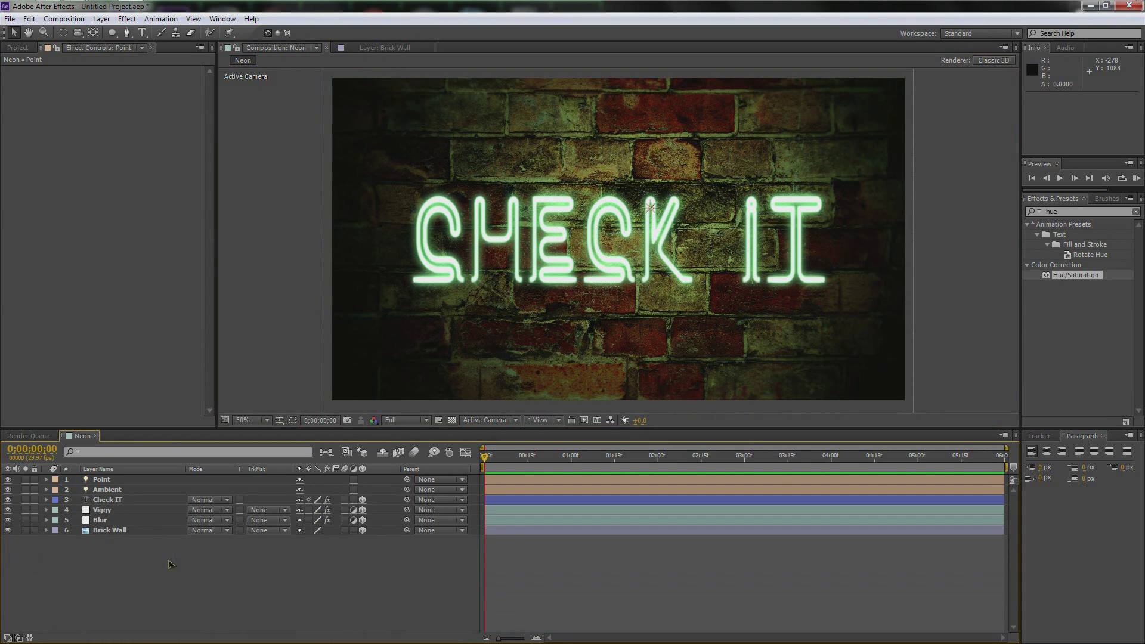
- Duplicate the Check IT text layer and rename the copy Glow
{"action": "left_click", "coordinate": [112, 499]}
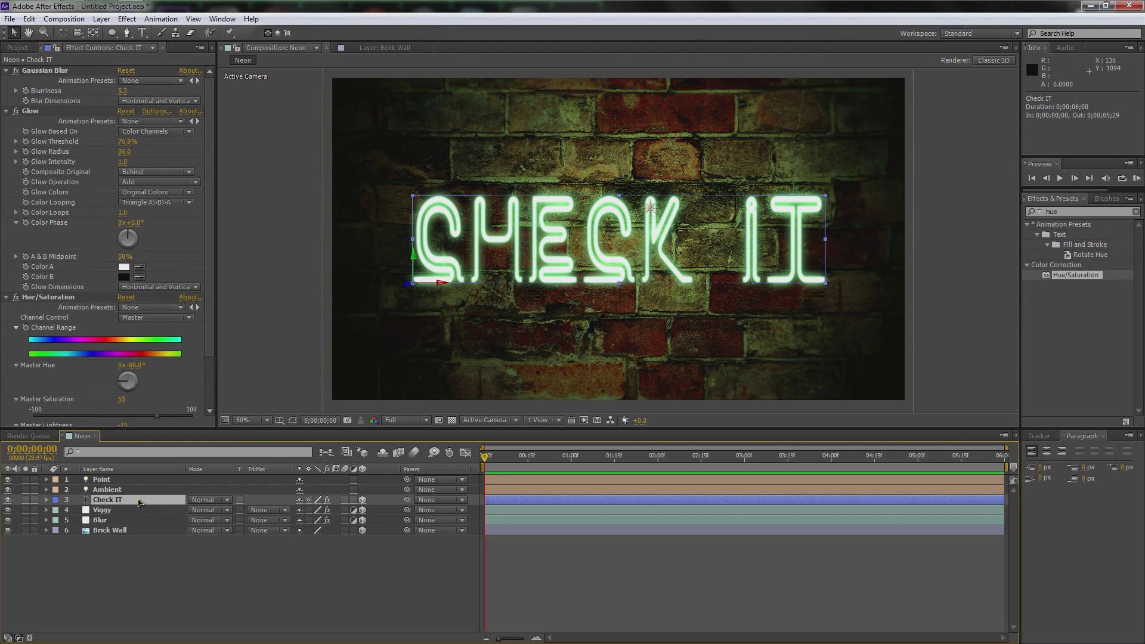
{"action": "key", "text": "ctrl+d"}
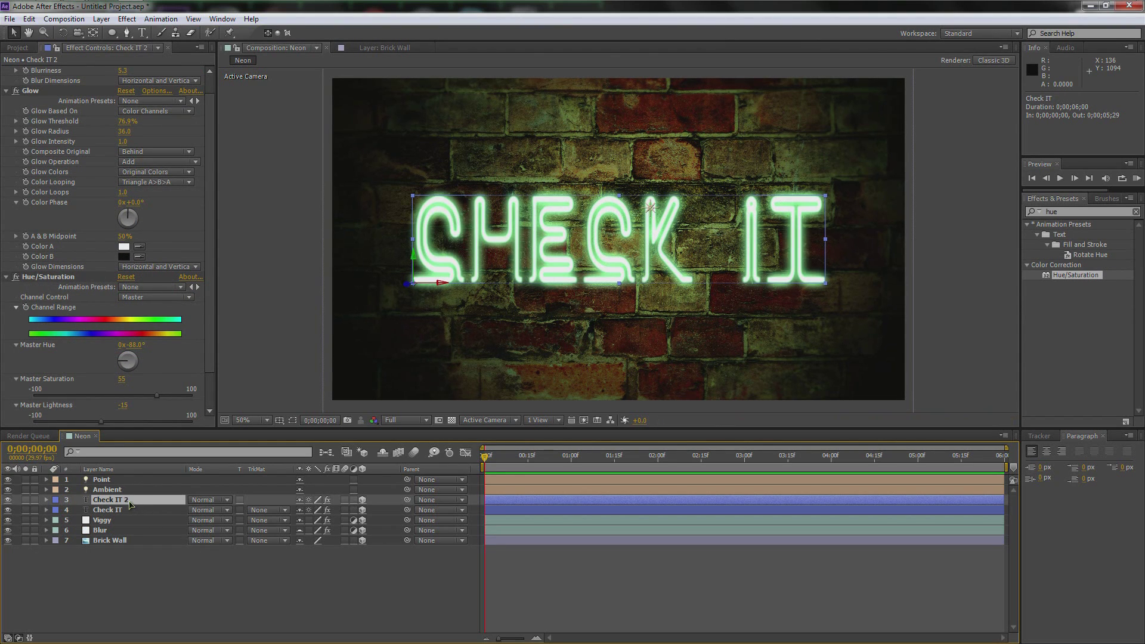
{"action": "key", "text": "Return"}
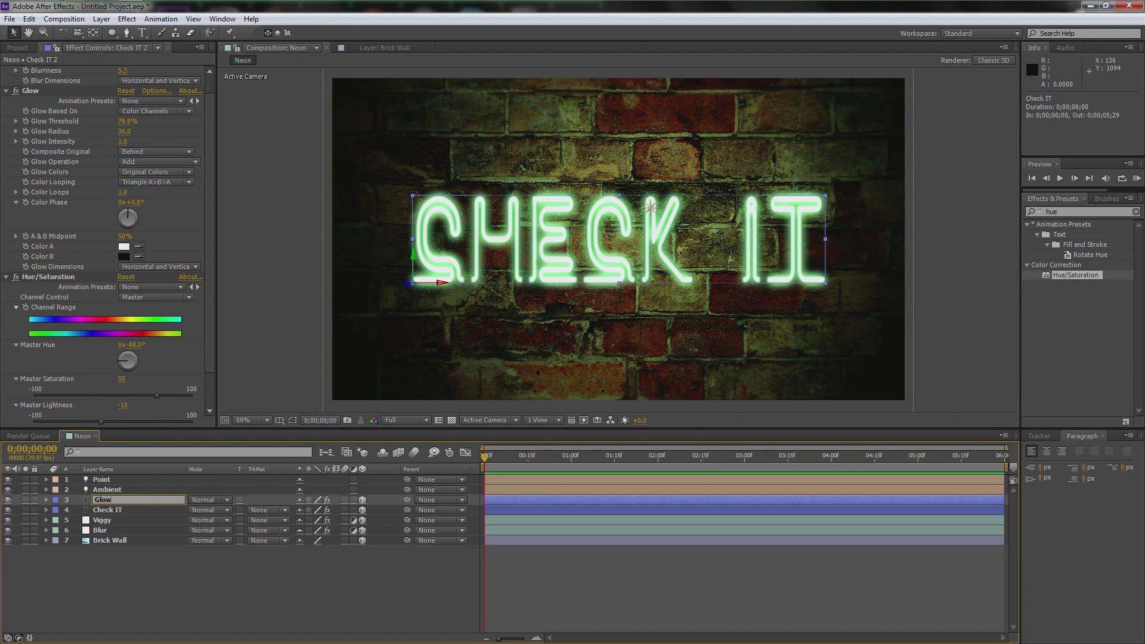
{"action": "type", "text": "Glow"}
{"action": "key", "text": "Return"}
- Move the Glow layer beneath Check IT and set its blending mode to Overlay
{"action": "left_click_drag", "start_coordinate": [119, 501], "coordinate": [131, 517]}
{"action": "left_click", "coordinate": [201, 514]}
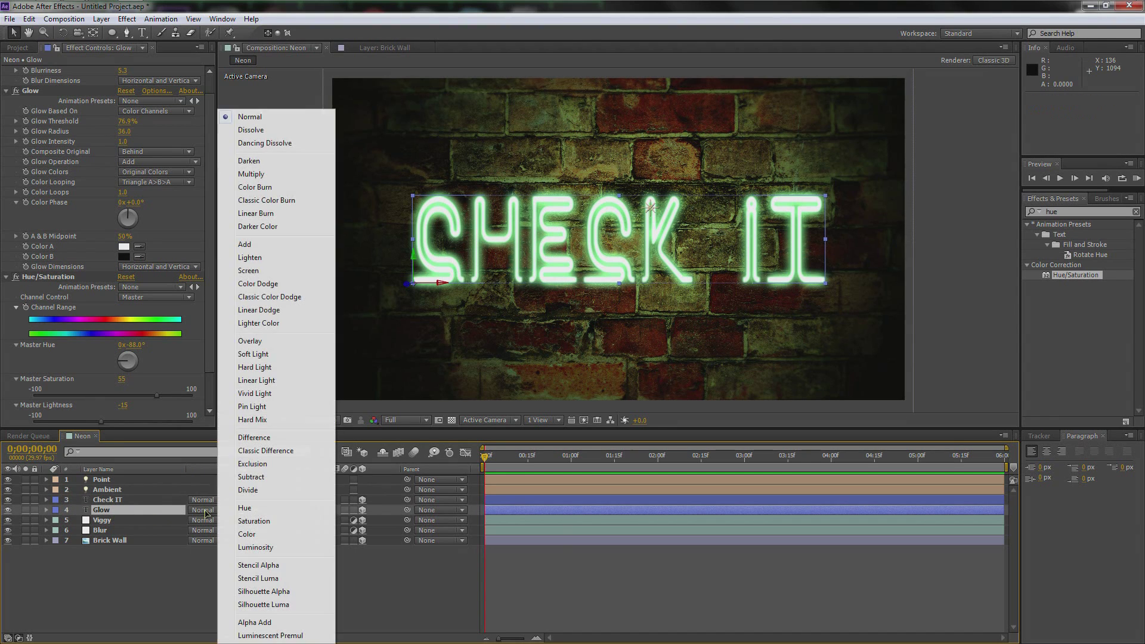
{"action": "left_click", "coordinate": [268, 345]}
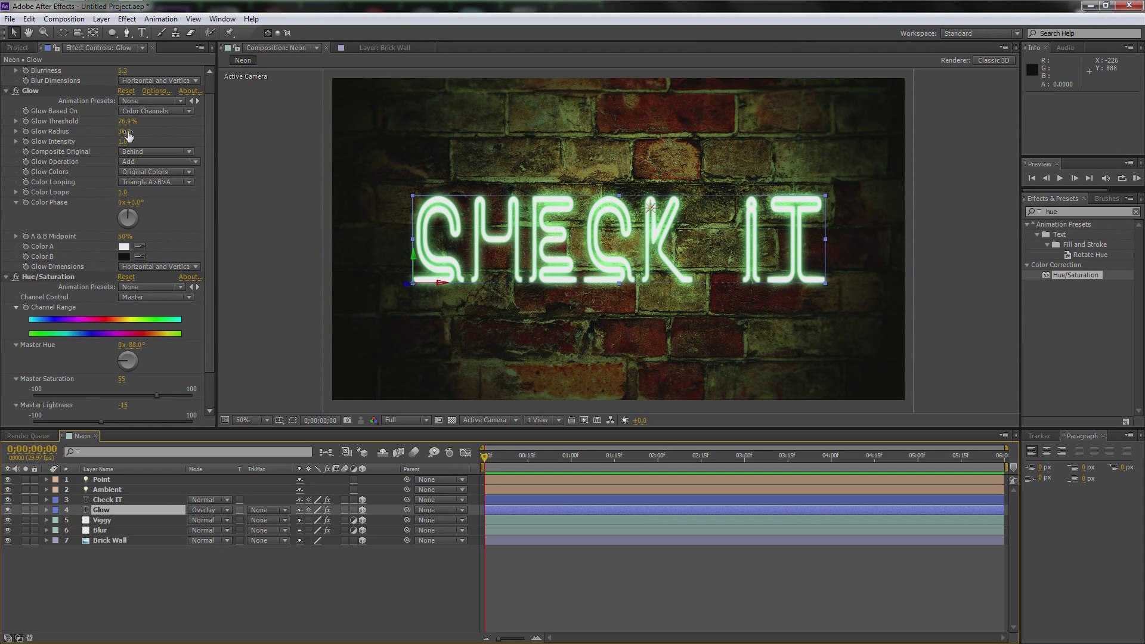
- Try a glow radius of 151 and a threshold of 96.9% on the Glow layer and inspect the letters up close
{"action": "scroll", "coordinate": [211, 115], "scroll_direction": "up", "scroll_amount": 3}
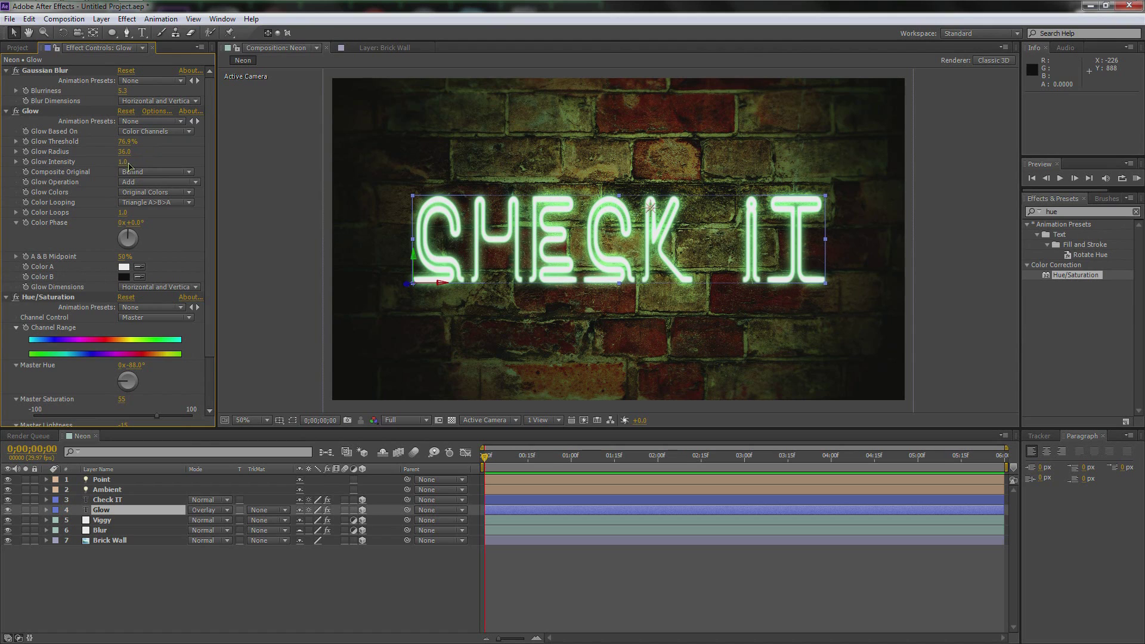
{"action": "left_click_drag", "start_coordinate": [124, 154], "coordinate": [192, 152]}
{"action": "left_click_drag", "start_coordinate": [119, 143], "coordinate": [141, 143]}
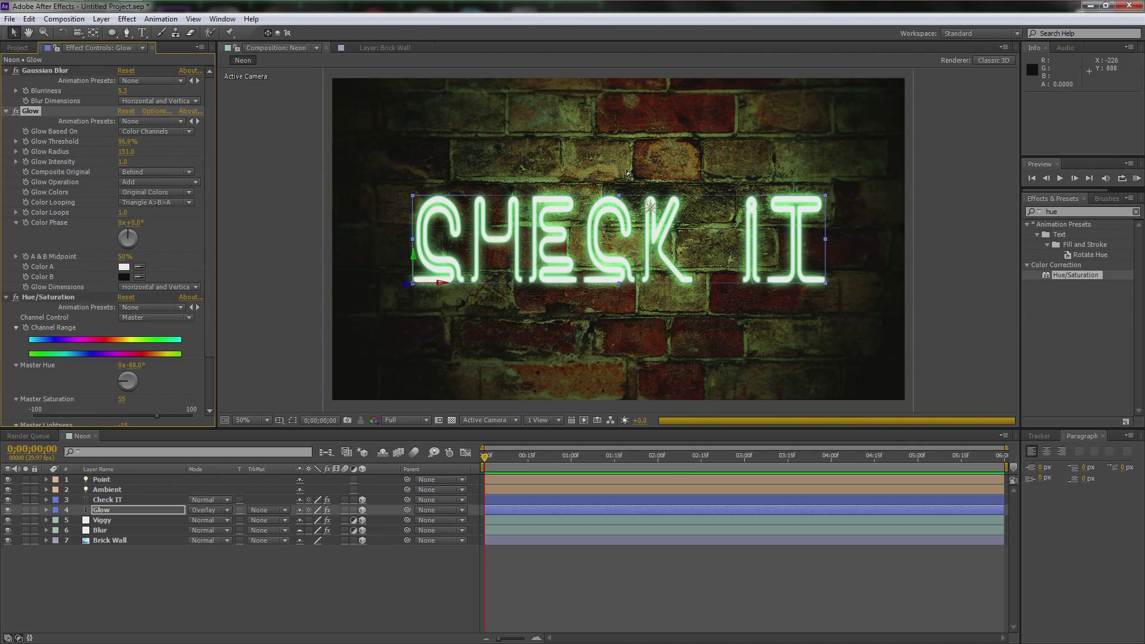
{"action": "scroll", "coordinate": [619, 244], "scroll_direction": "up", "scroll_amount": 2}
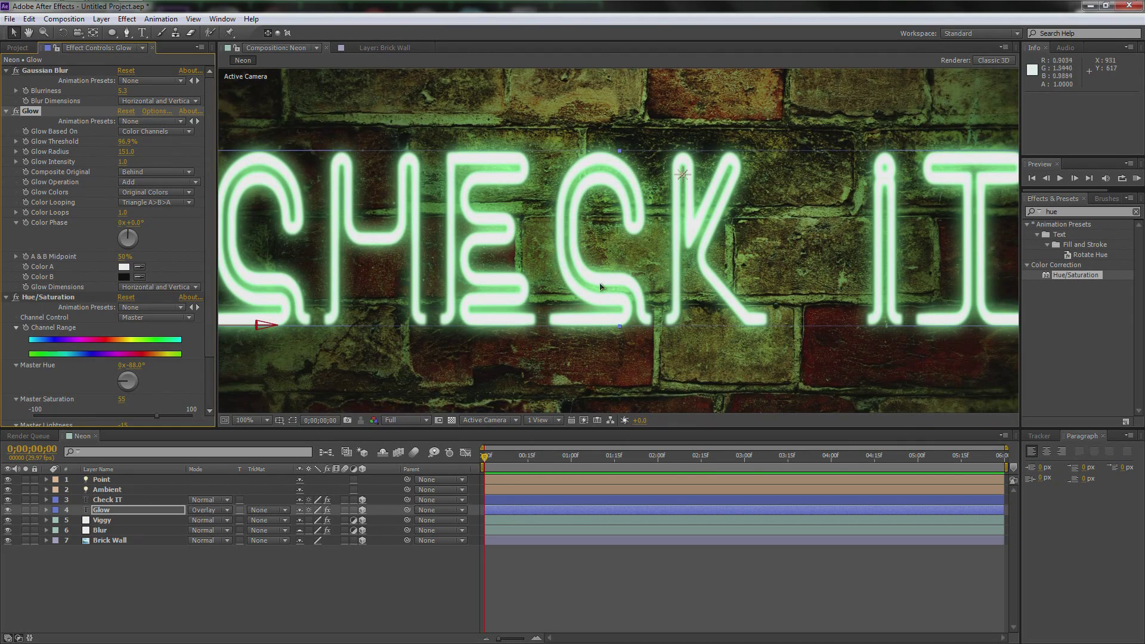
{"action": "scroll", "coordinate": [604, 273], "scroll_direction": "down", "scroll_amount": 1}
{"action": "scroll", "coordinate": [604, 262], "scroll_direction": "up", "scroll_amount": 1}
{"action": "scroll", "coordinate": [603, 260], "scroll_direction": "down", "scroll_amount": 1}
{"action": "scroll", "coordinate": [600, 261], "scroll_direction": "up", "scroll_amount": 1}
{"action": "scroll", "coordinate": [532, 264], "scroll_direction": "down", "scroll_amount": 1}
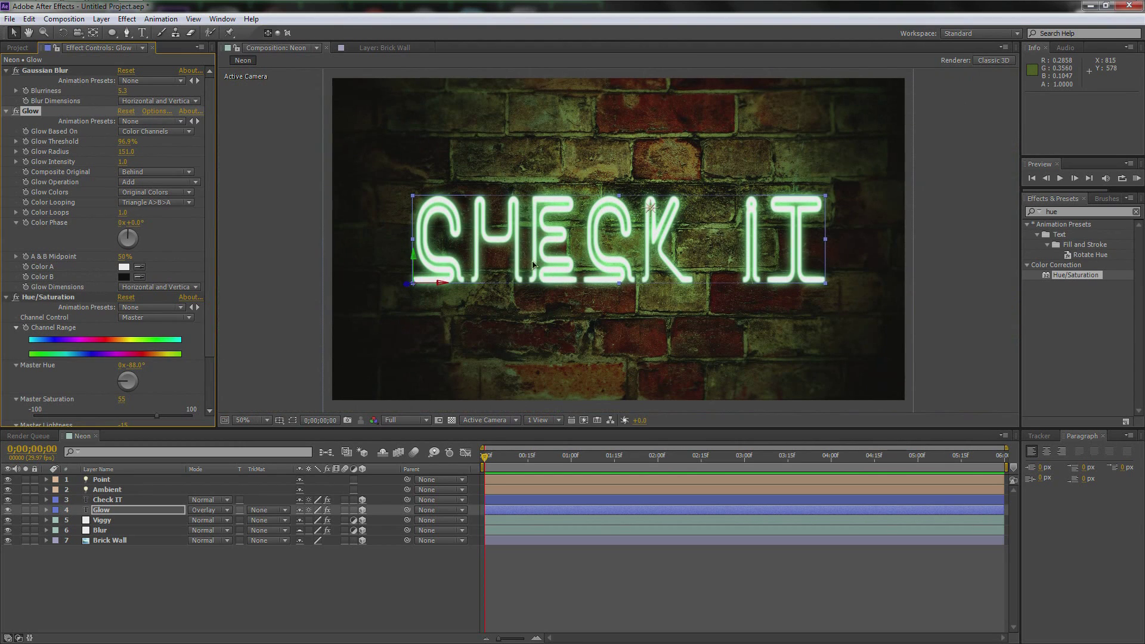
- Hide the Check IT layer and set the Glow layer's glow threshold to 67.8%, radius to 114 and intensity to 4.8
{"action": "left_click", "coordinate": [7, 500]}
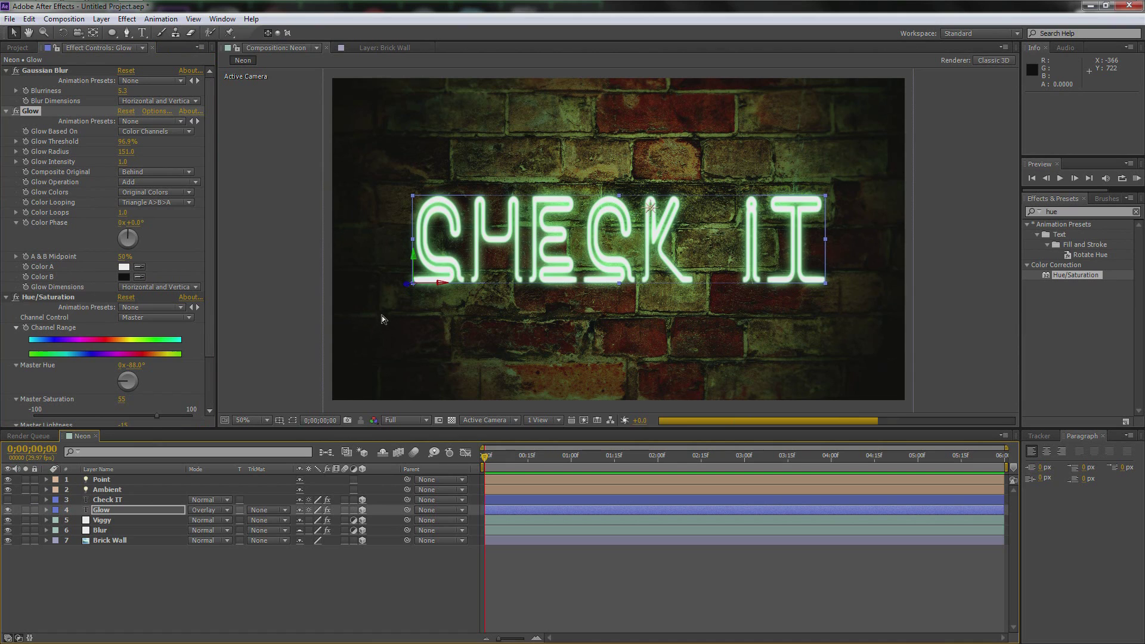
{"action": "key", "text": "period"}
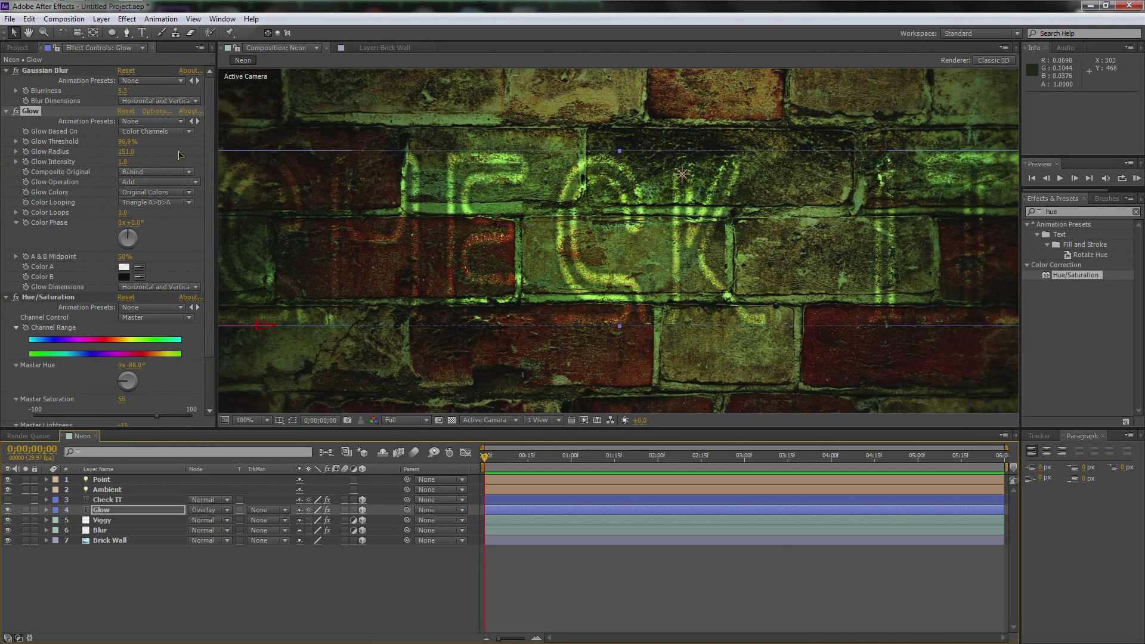
{"action": "left_click_drag", "start_coordinate": [316, 162], "coordinate": [322, 161]}
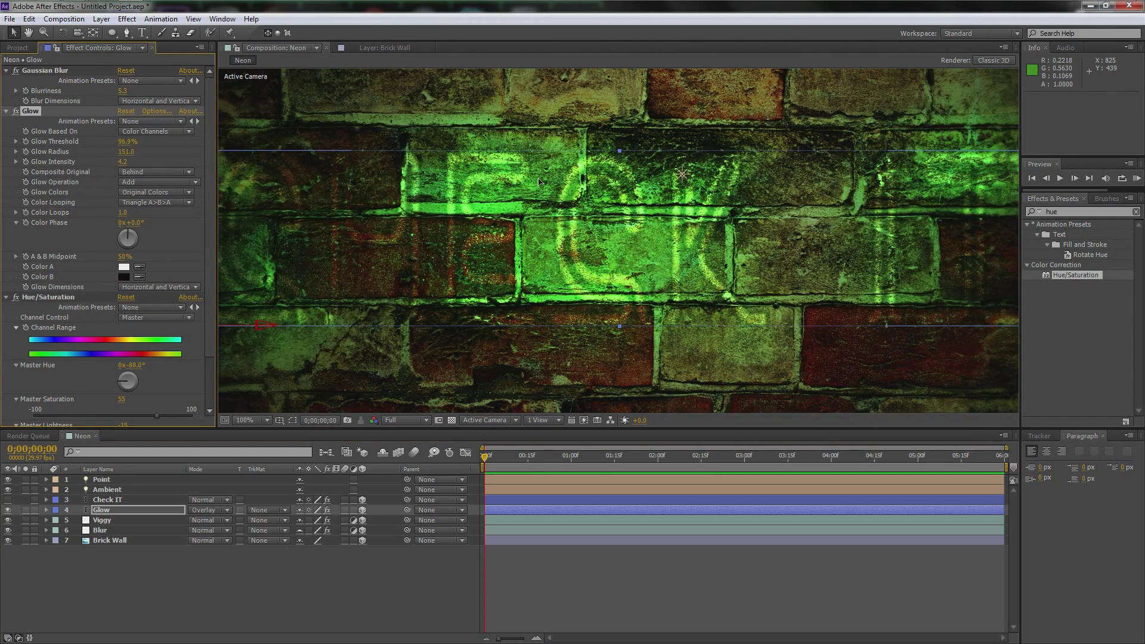
{"action": "key", "text": "comma"}
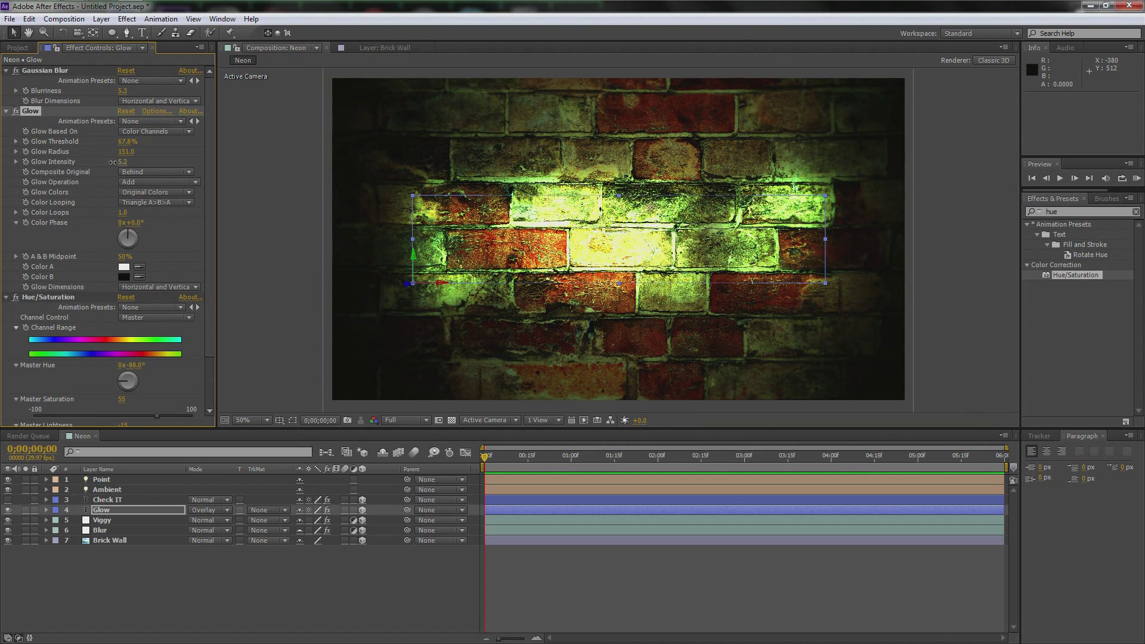
{"action": "left_click_drag", "start_coordinate": [128, 152], "coordinate": [111, 155]}
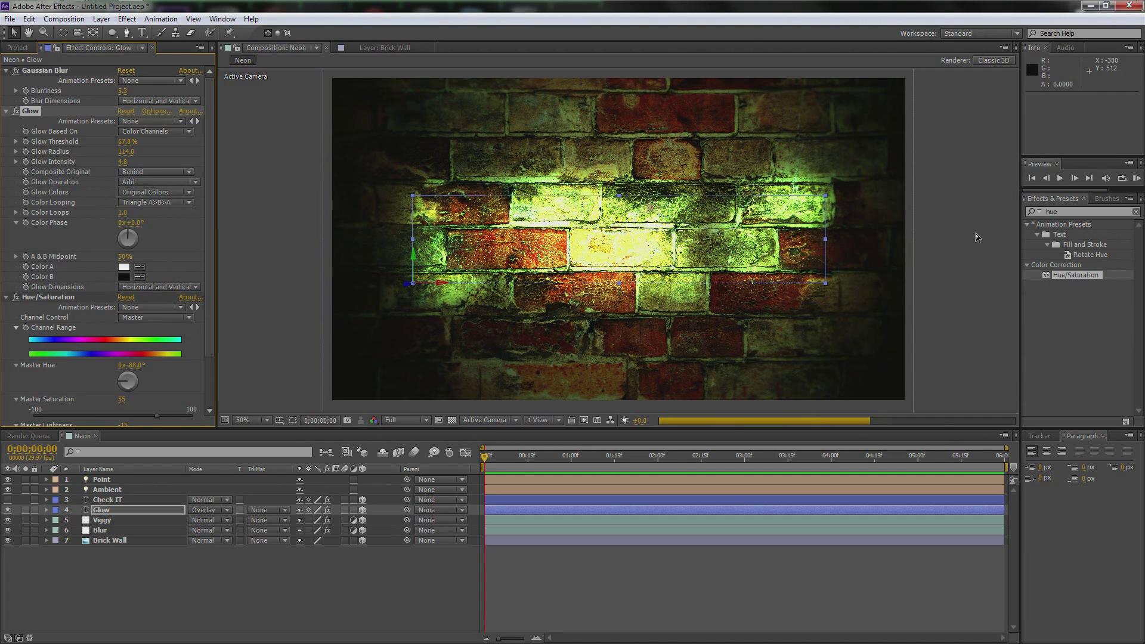
{"action": "left_click", "coordinate": [991, 222]}
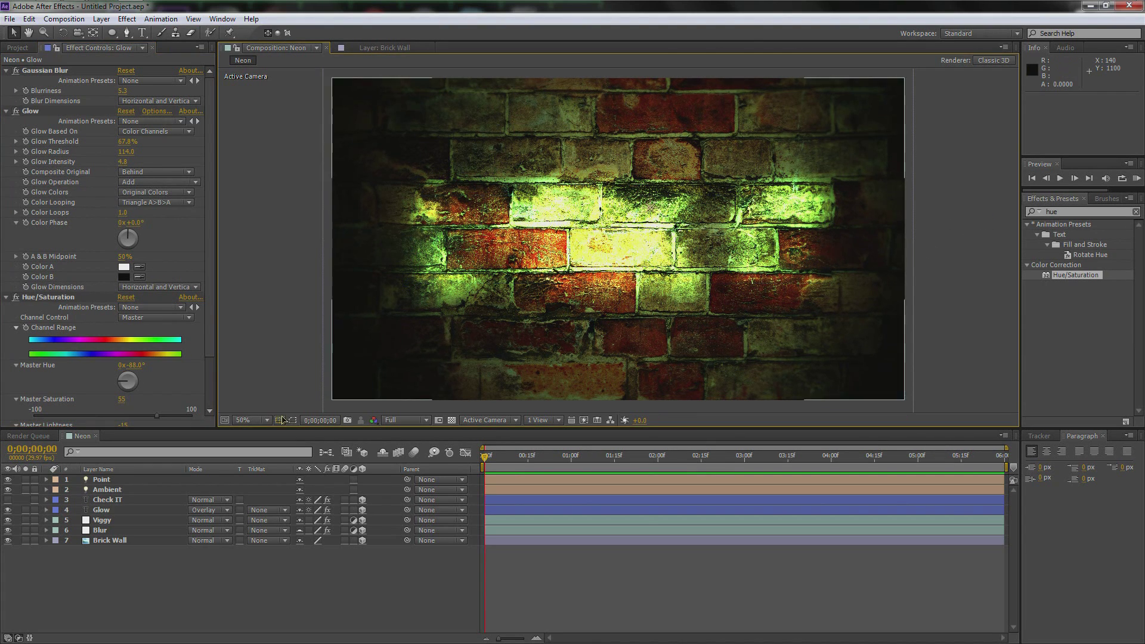
- Show the Check IT layer again and inspect the neon text against the glowing bricks
{"action": "left_click", "coordinate": [8, 499]}
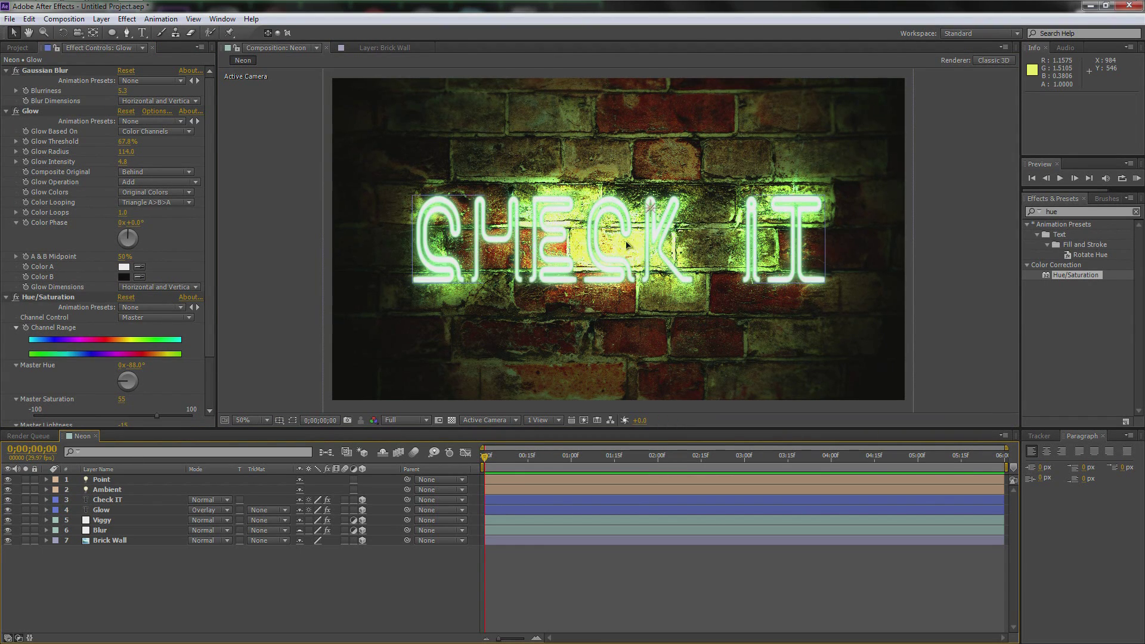
{"action": "scroll", "coordinate": [626, 244], "scroll_direction": "up", "scroll_amount": 2}
{"action": "scroll", "coordinate": [397, 246], "scroll_direction": "down", "scroll_amount": 2}
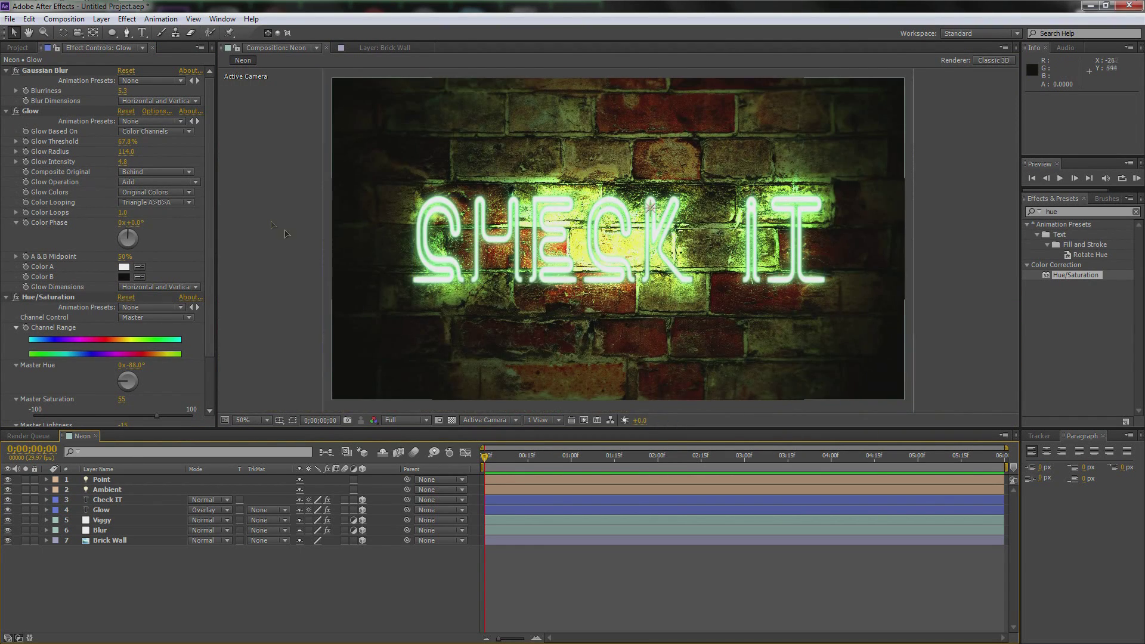
- Raise the Glow layer's Hue/Saturation master saturation to 67
{"action": "left_click", "coordinate": [101, 510]}
{"action": "scroll", "coordinate": [206, 292], "scroll_direction": "down", "scroll_amount": 3}
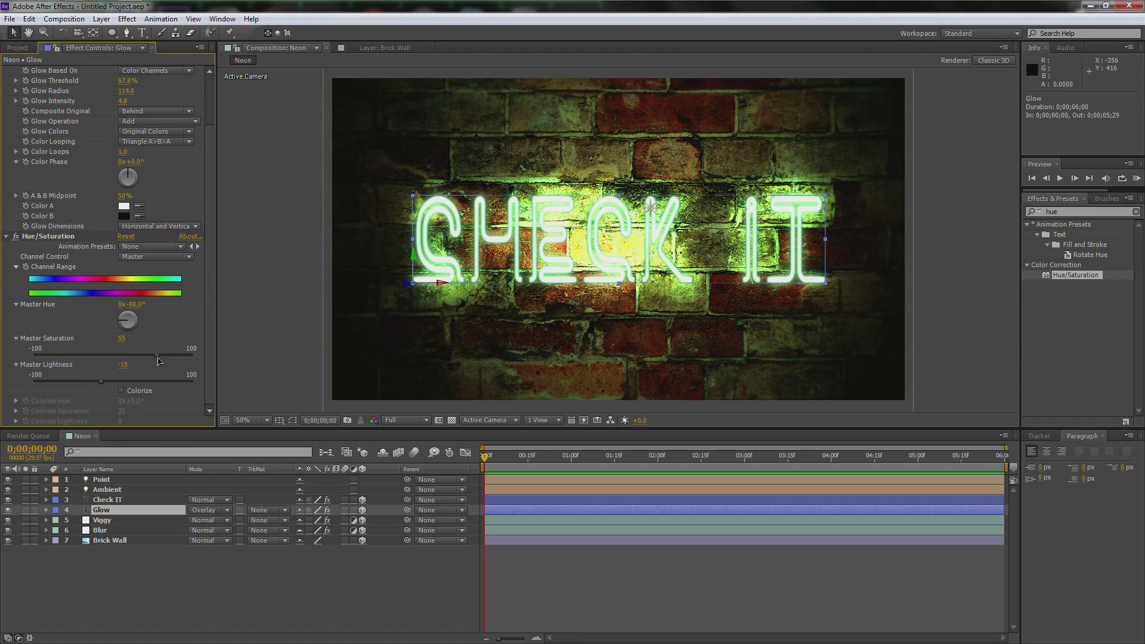
{"action": "left_click_drag", "start_coordinate": [158, 360], "coordinate": [167, 359]}
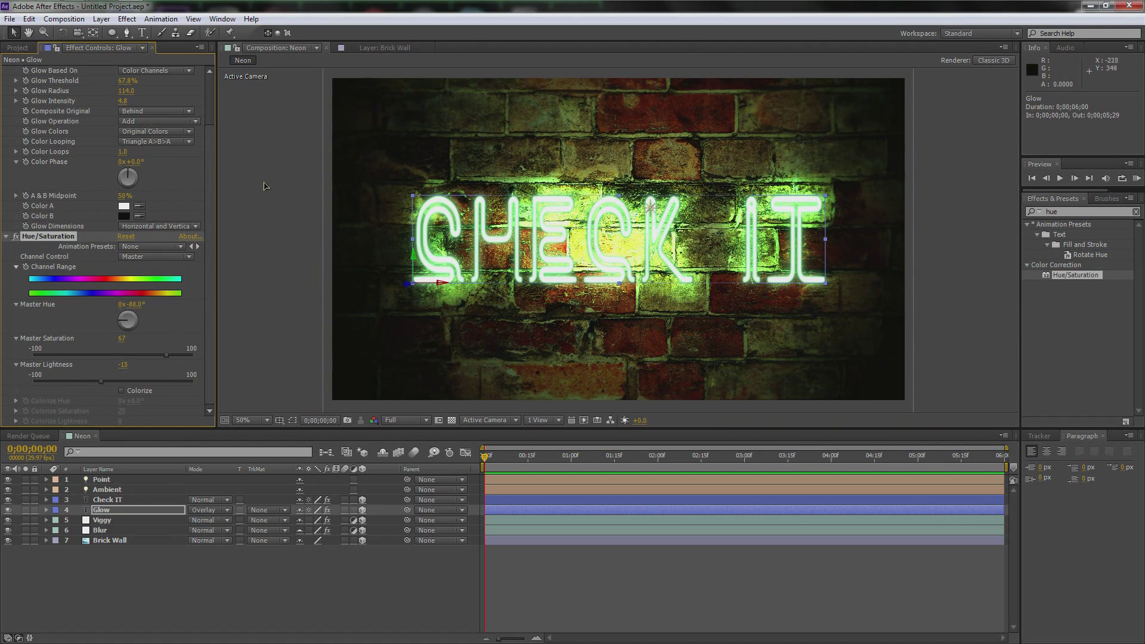
- Lower the Glow layer's glow intensity to 2.3 and check the sign with nothing selected
{"action": "scroll", "coordinate": [53, 234], "scroll_direction": "up", "scroll_amount": 3}
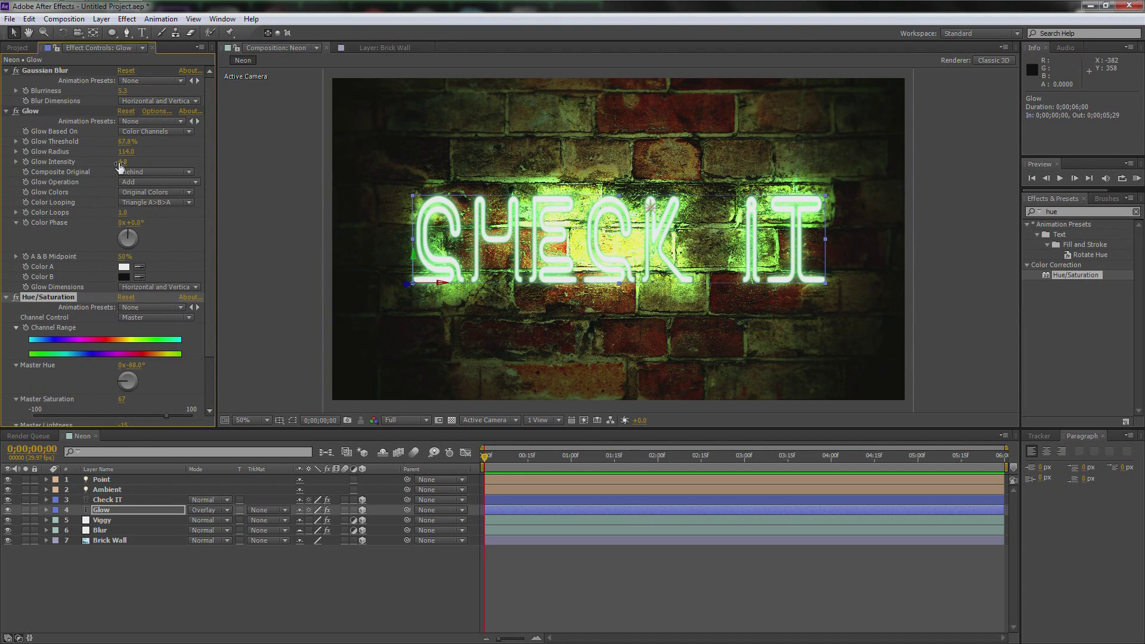
{"action": "left_click_drag", "start_coordinate": [114, 163], "coordinate": [100, 173]}
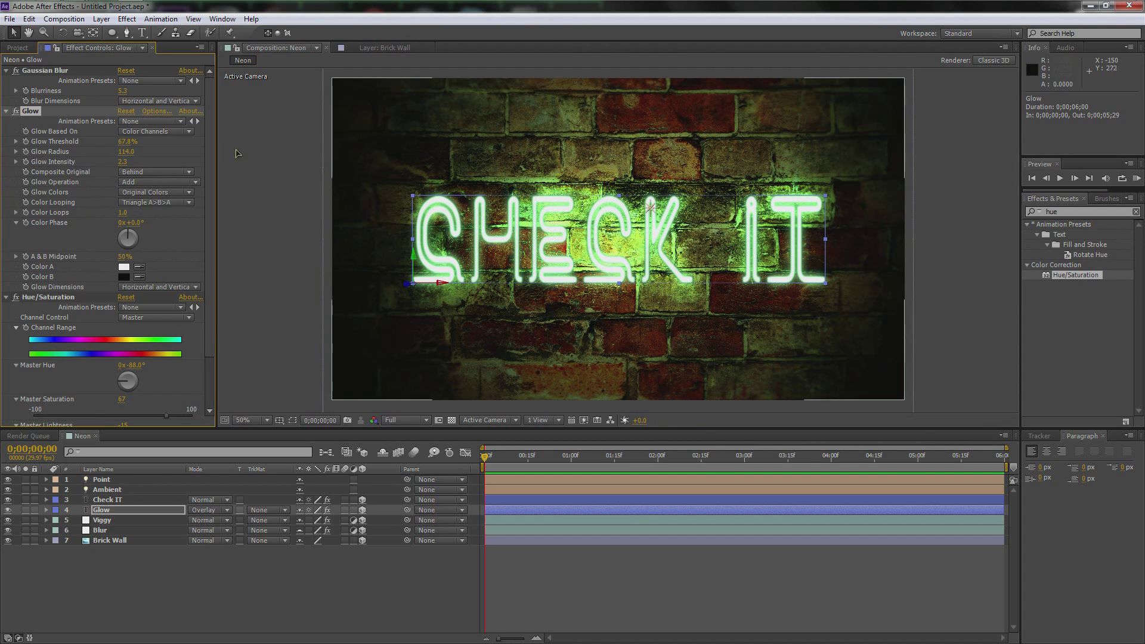
{"action": "key", "text": "period"}
{"action": "key", "text": "comma"}
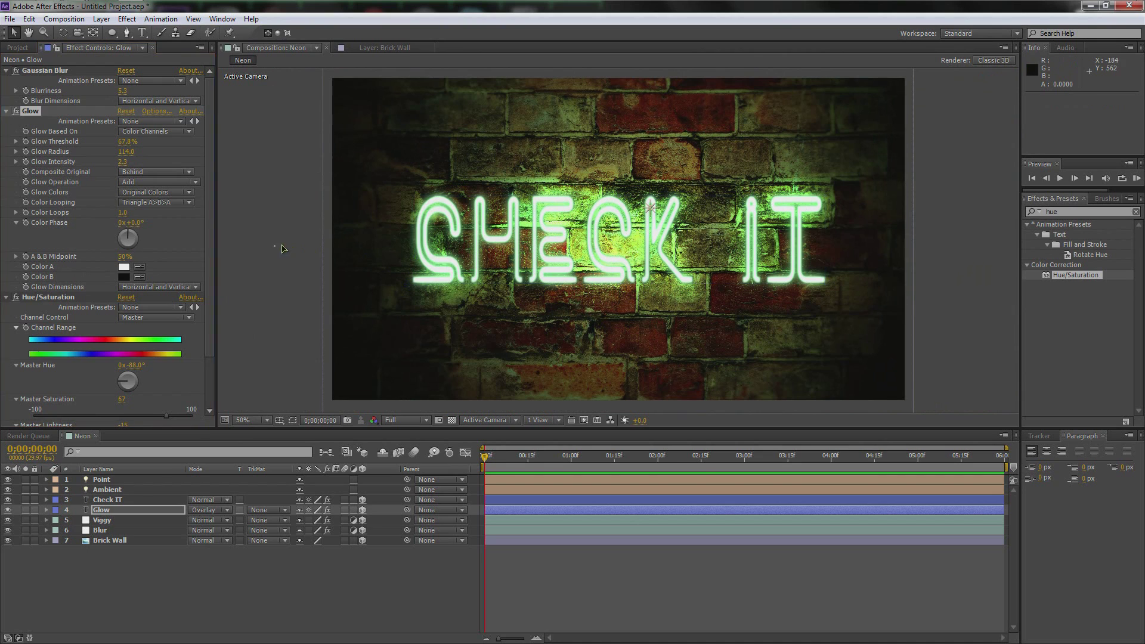
{"action": "left_click", "coordinate": [952, 221]}
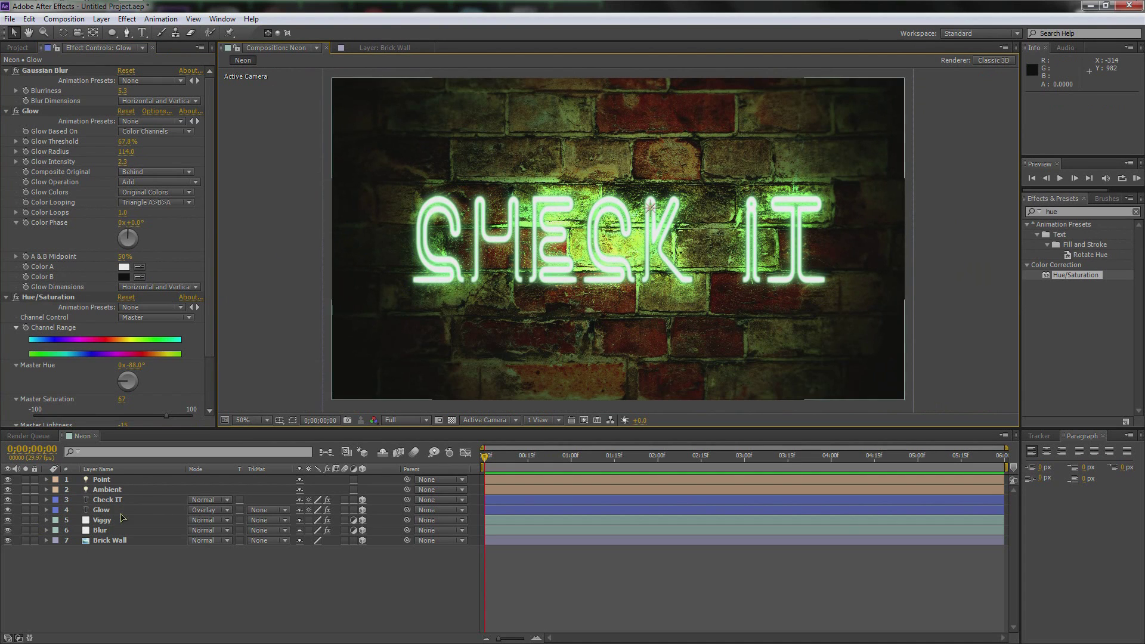
- Try the Luminosity blending mode on the Check IT layer and examine the letters up close
{"action": "left_click", "coordinate": [168, 502]}
{"action": "left_click", "coordinate": [203, 500]}
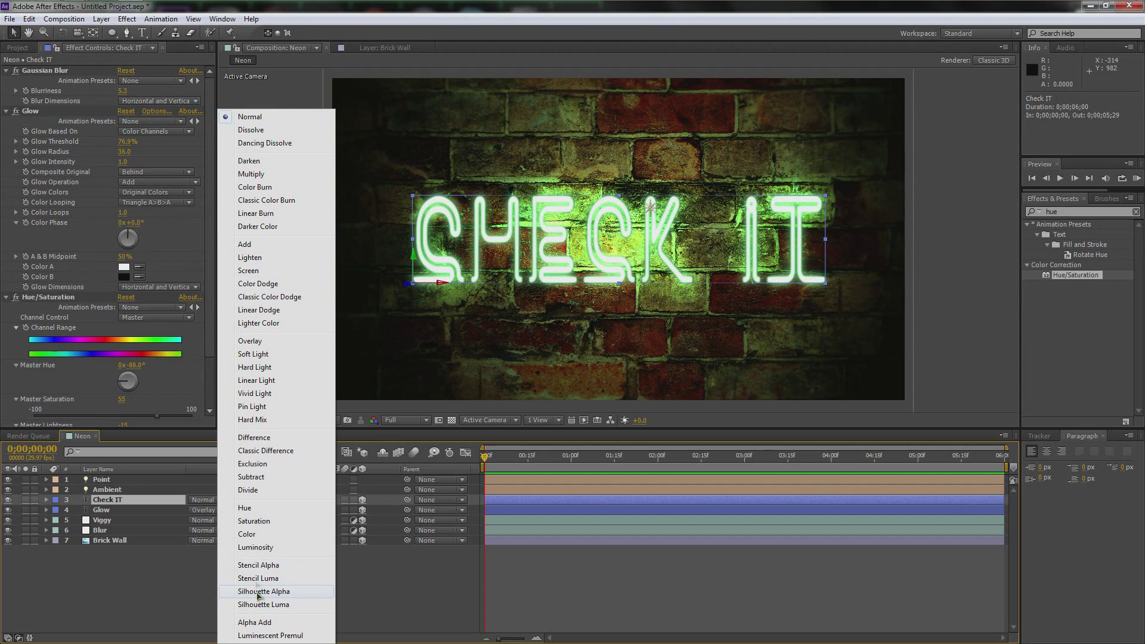
{"action": "left_click", "coordinate": [263, 547]}
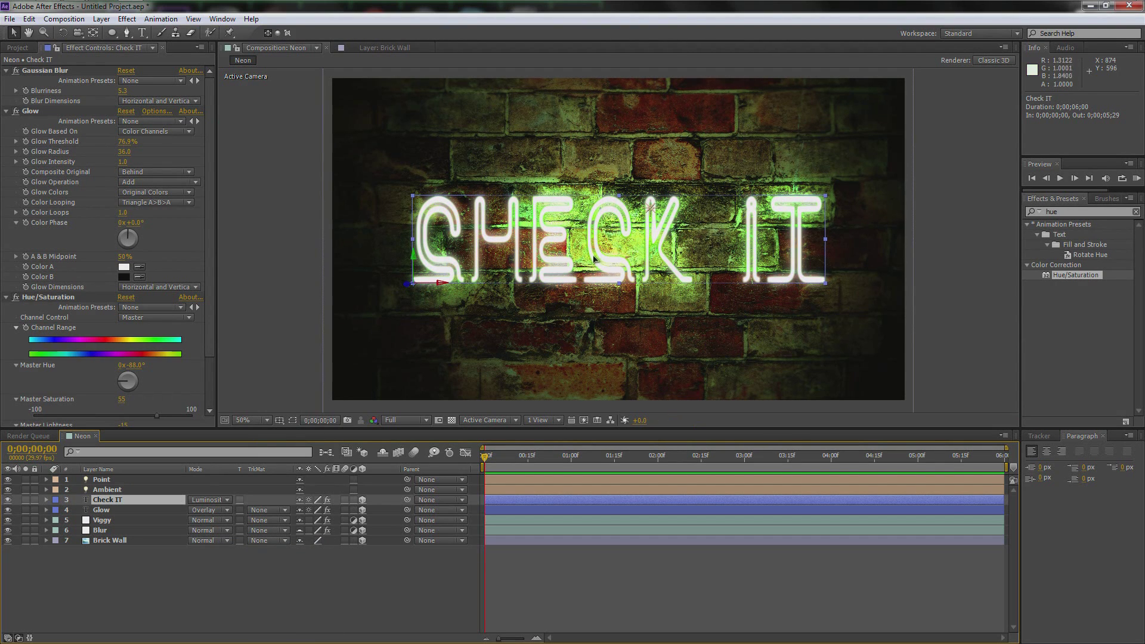
{"action": "scroll", "coordinate": [595, 260], "scroll_direction": "up", "scroll_amount": 1}
{"action": "scroll", "coordinate": [416, 341], "scroll_direction": "down", "scroll_amount": 1}
{"action": "scroll", "coordinate": [415, 341], "scroll_direction": "up", "scroll_amount": 1}
- Set the Check IT layer's blending mode to Vivid Light and examine the letters
{"action": "left_click", "coordinate": [209, 500]}
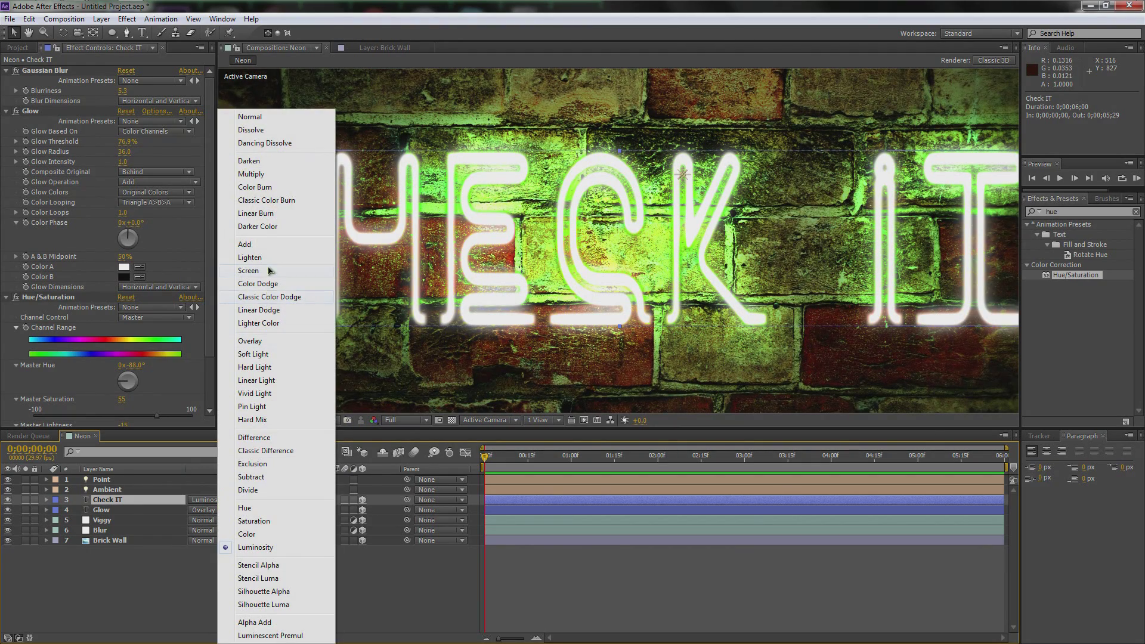
{"action": "left_click", "coordinate": [264, 393]}
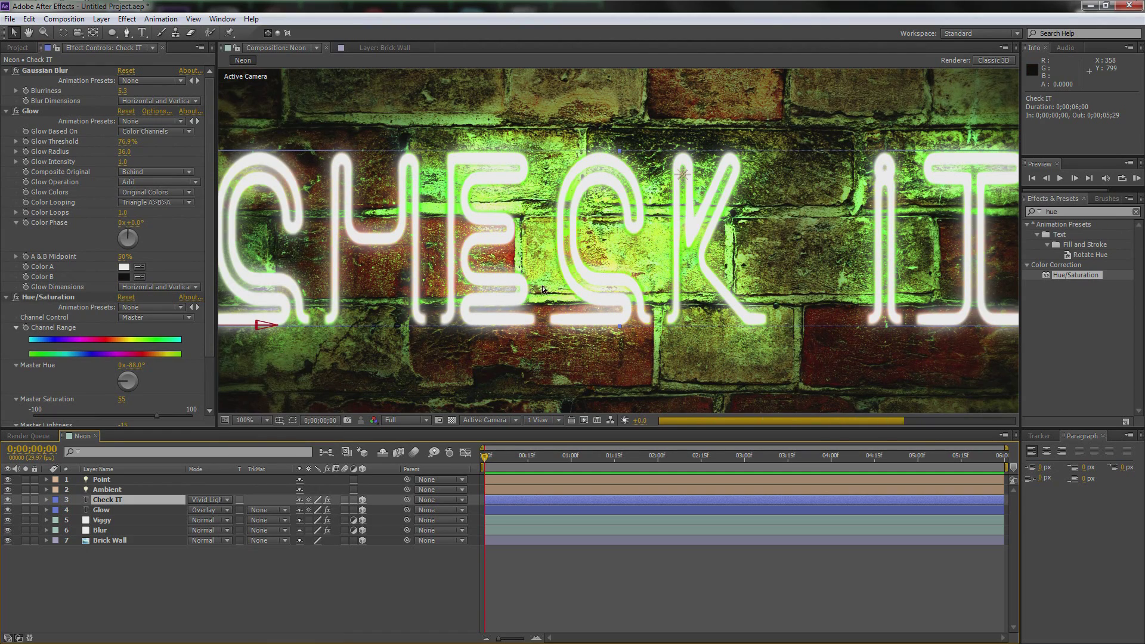
{"action": "scroll", "coordinate": [543, 289], "scroll_direction": "down", "scroll_amount": 1}
{"action": "scroll", "coordinate": [543, 289], "scroll_direction": "up", "scroll_amount": 1}
{"action": "scroll", "coordinate": [543, 290], "scroll_direction": "down", "scroll_amount": 1}
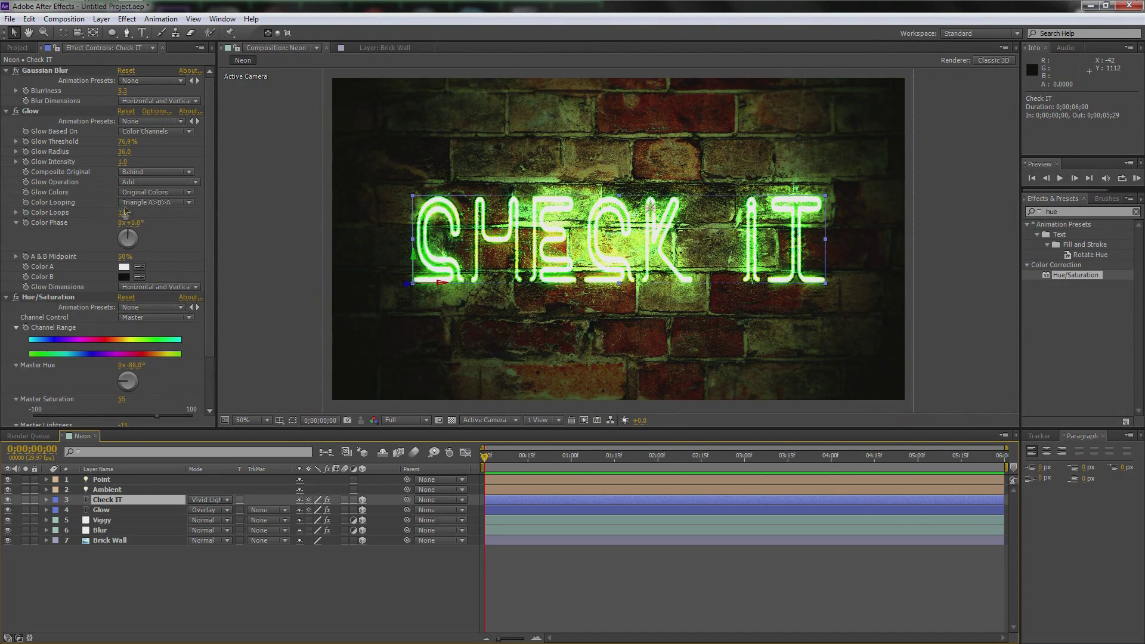
- Set the Check IT layer's glow radius to 94 and its glow intensity to 0.7
{"action": "left_click_drag", "start_coordinate": [210, 145], "coordinate": [210, 145]}
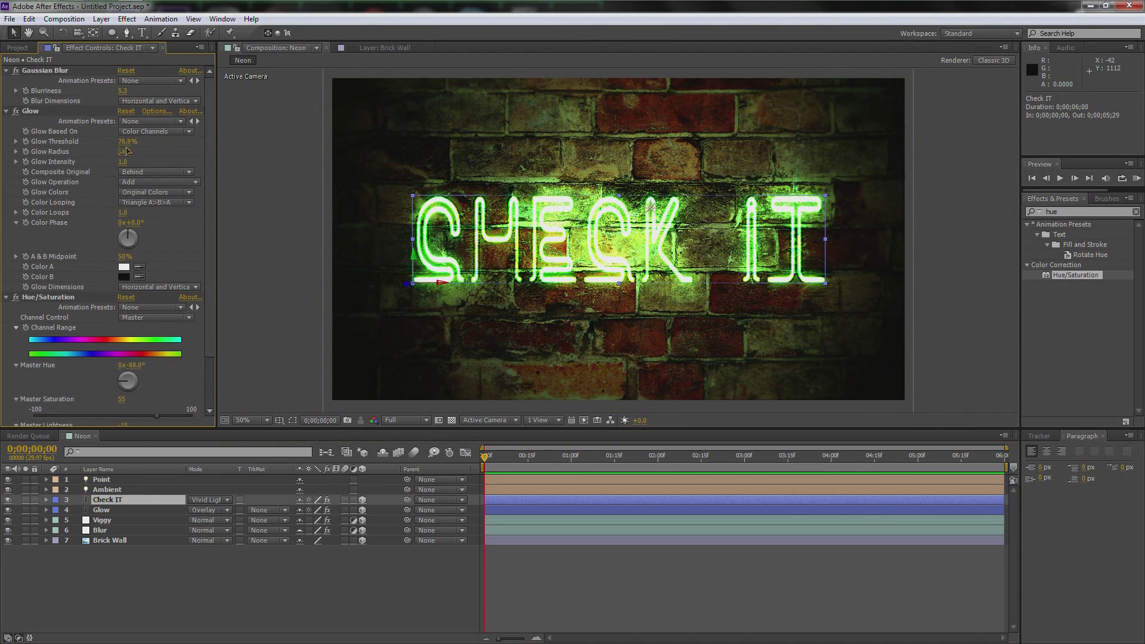
{"action": "mouse_move", "coordinate": [124, 151]}
{"action": "left_mouse_down"}
{"action": "mouse_move", "coordinate": [128, 162]}
{"action": "mouse_move", "coordinate": [113, 167]}
{"action": "left_mouse_up"}
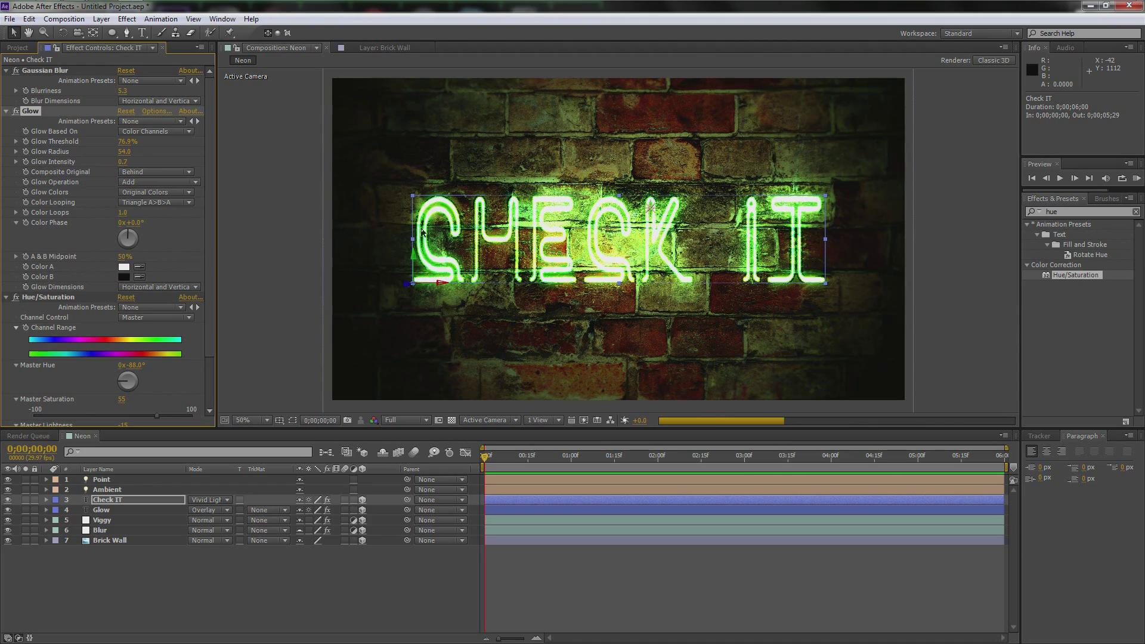
{"action": "left_click", "coordinate": [277, 237]}
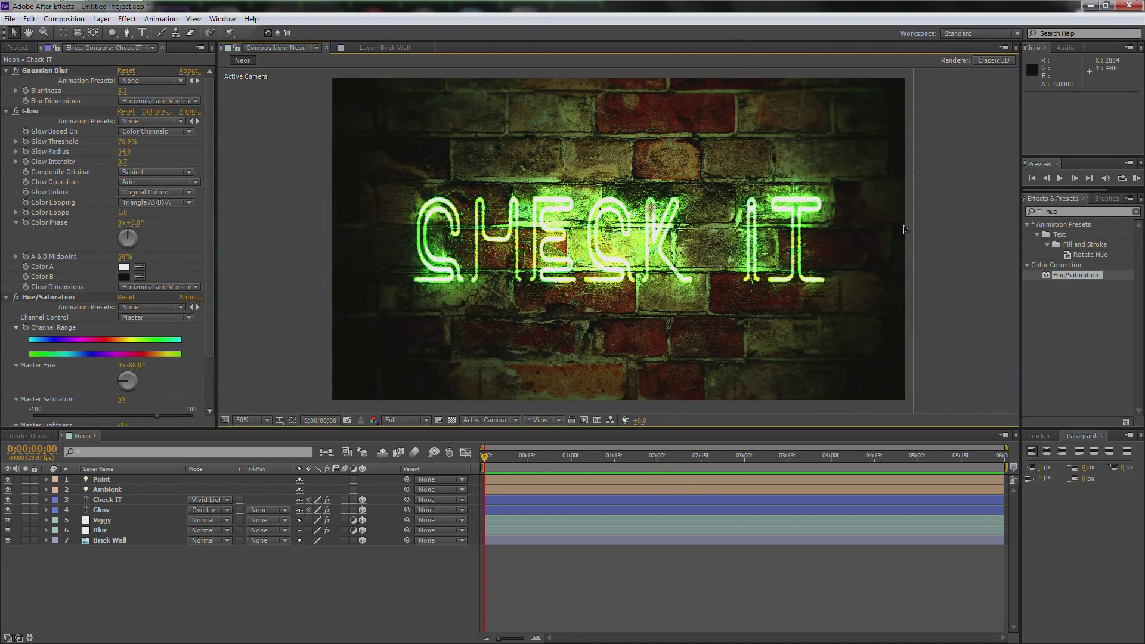
{"action": "key", "text": "period"}
{"action": "key", "text": "comma"}
{"action": "key", "text": "period"}
{"action": "key", "text": "comma"}
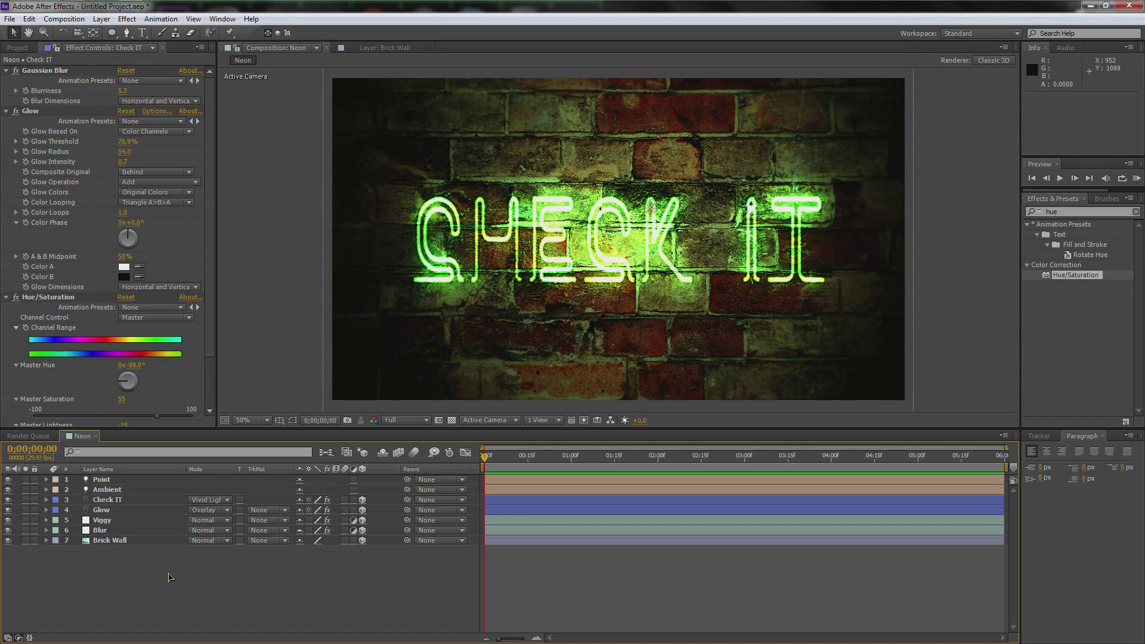
- Add a new two-node camera with the 35mm preset to the Neon composition, keeping the name Camera
{"action": "right_click", "coordinate": [126, 579]}
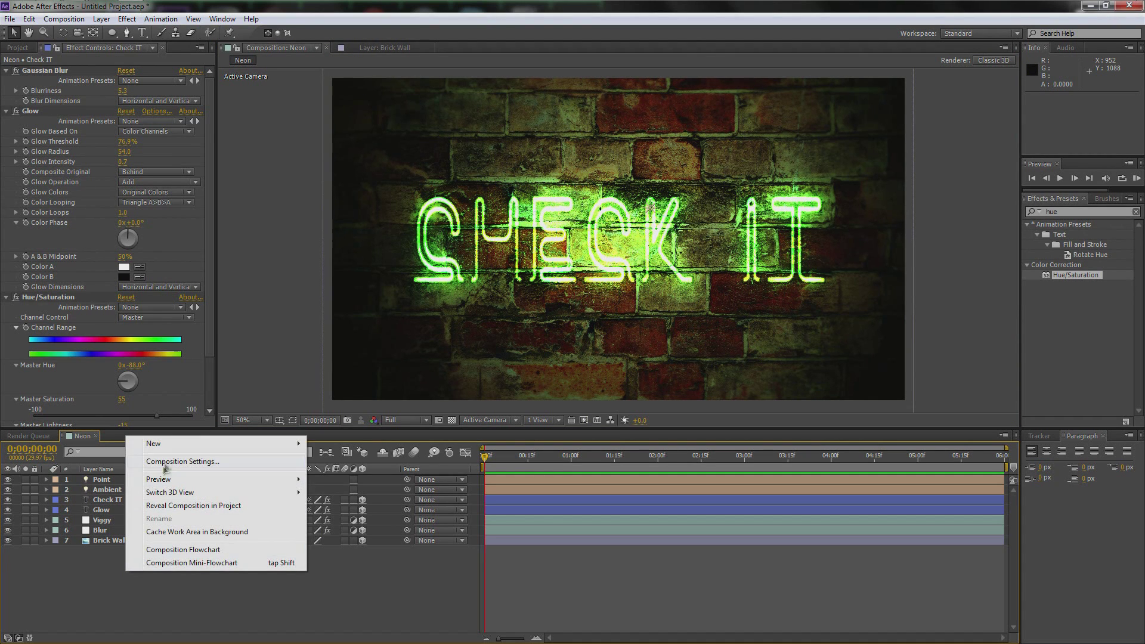
{"action": "left_click", "coordinate": [94, 568]}
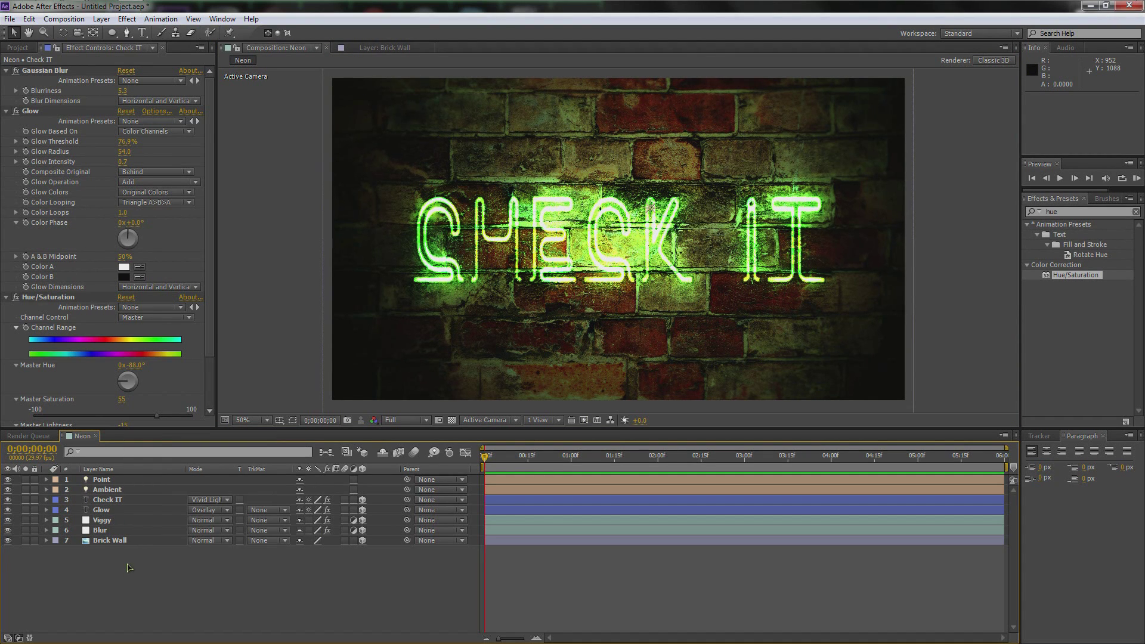
{"action": "right_click", "coordinate": [128, 567]}
{"action": "mouse_move", "coordinate": [176, 440]}
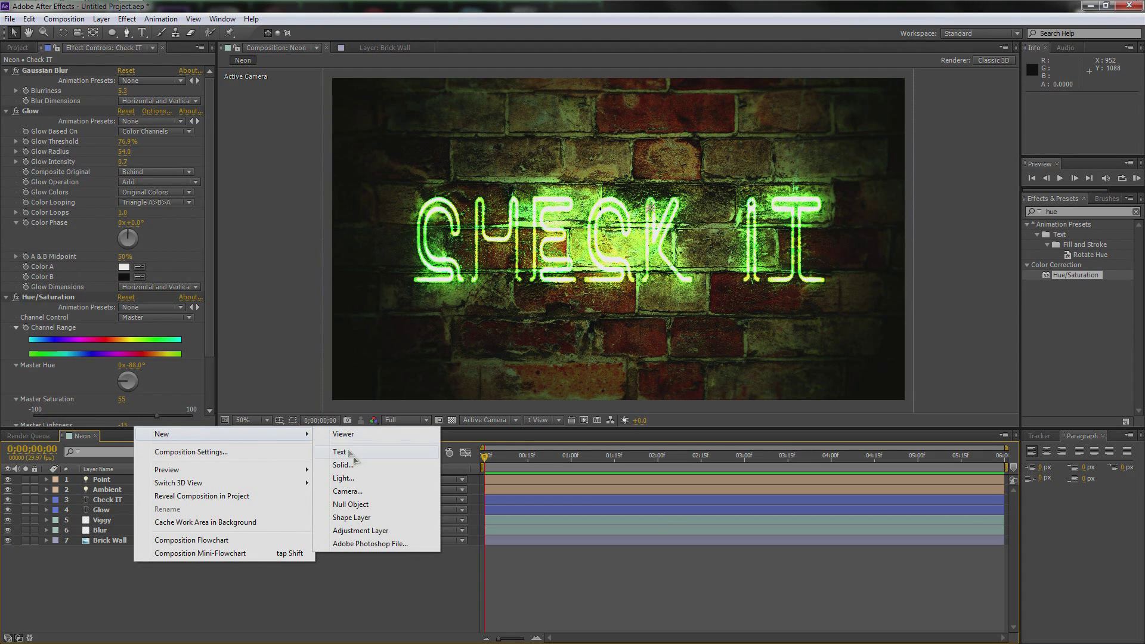
{"action": "left_click", "coordinate": [364, 492]}
{"action": "left_click", "coordinate": [658, 219]}
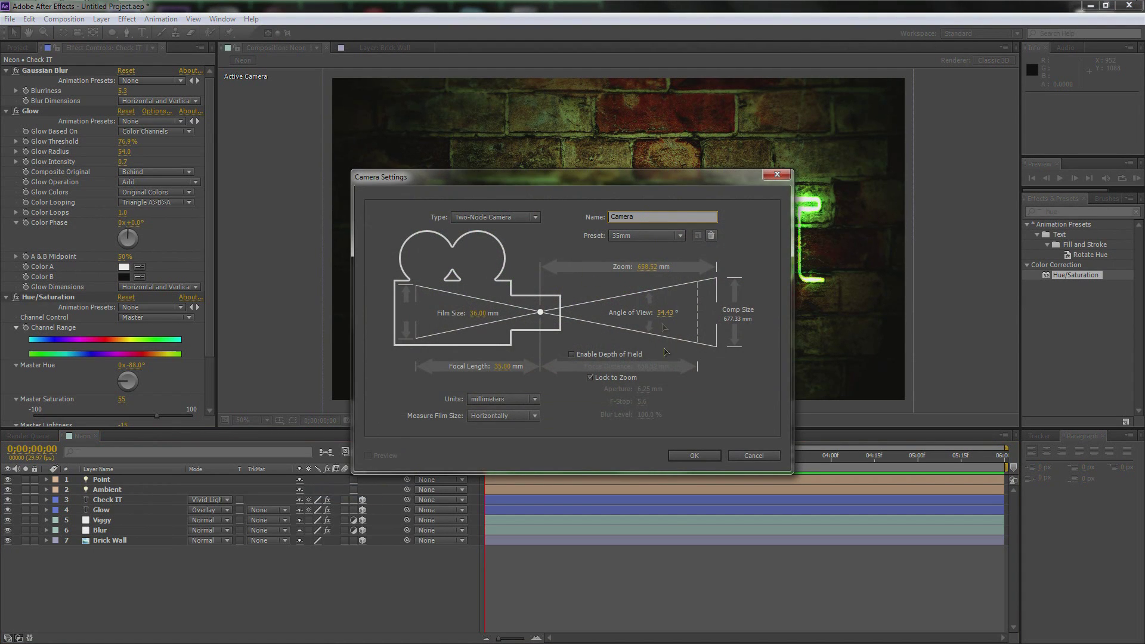
{"action": "left_click", "coordinate": [695, 458]}
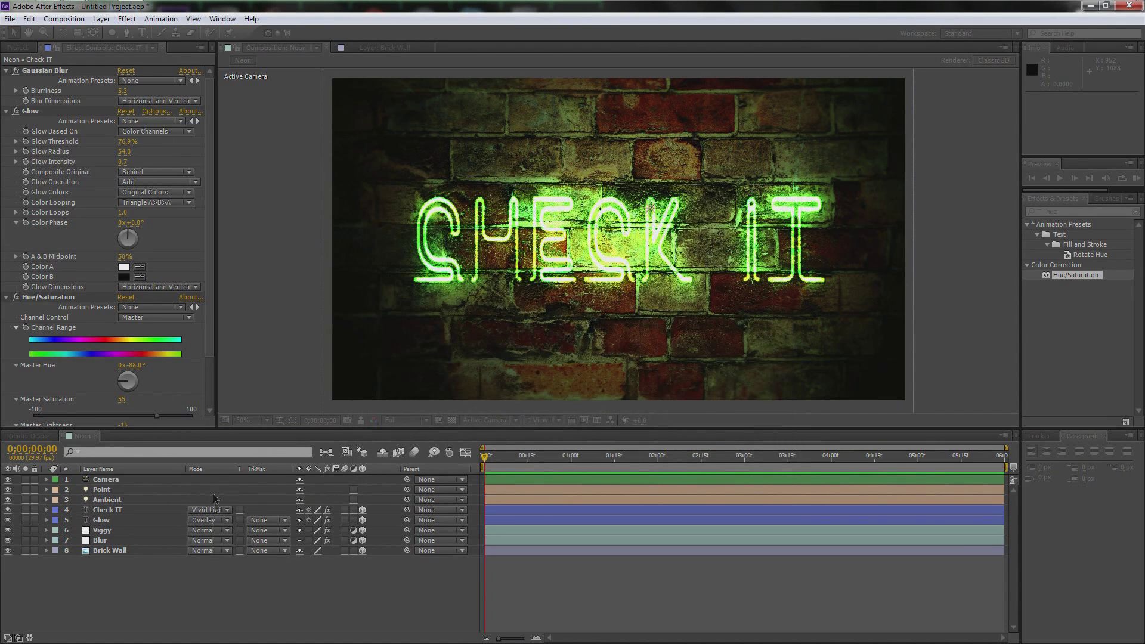
- Keyframe the camera's Zoom at the first frame and at 2089.7 pixels at 0;00;05;29, and return to the start
{"action": "left_click", "coordinate": [46, 480]}
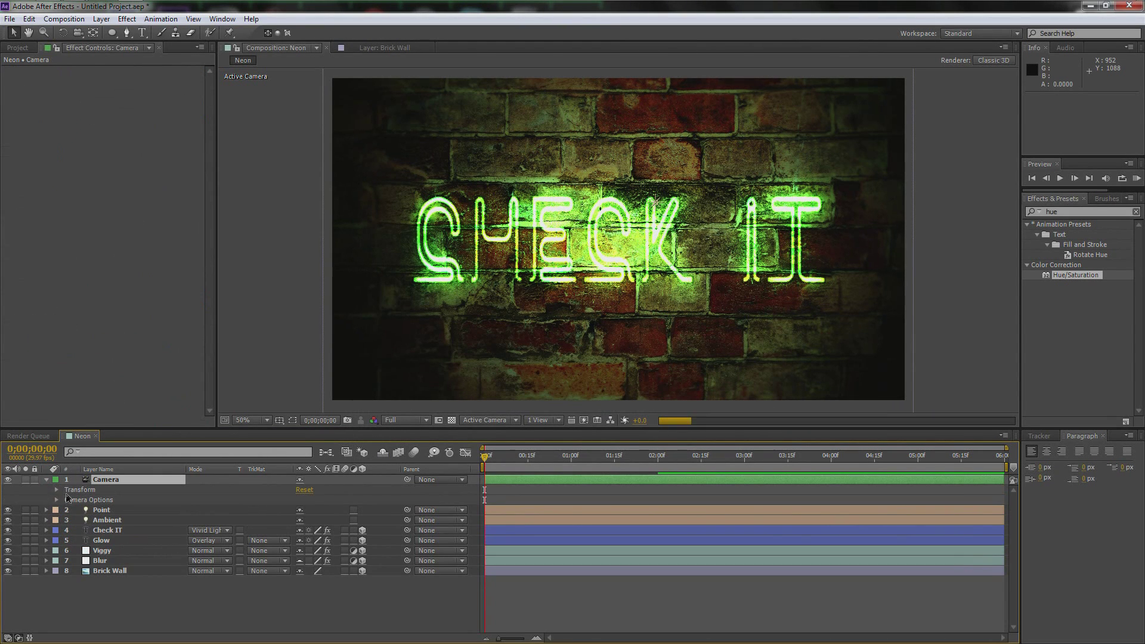
{"action": "left_click", "coordinate": [57, 500]}
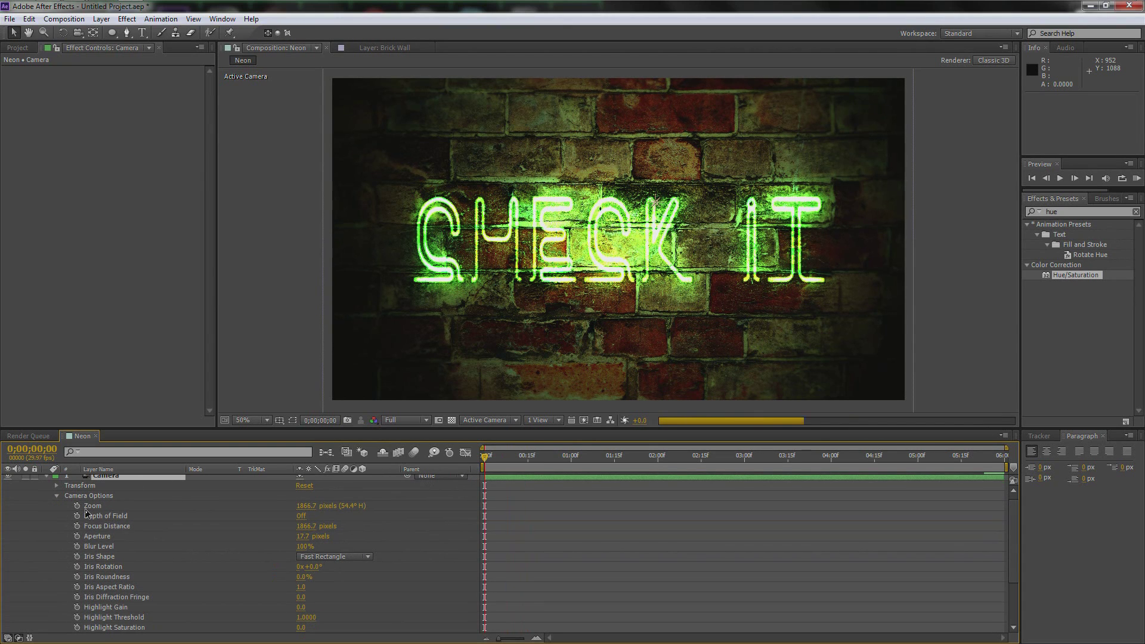
{"action": "left_click", "coordinate": [78, 506]}
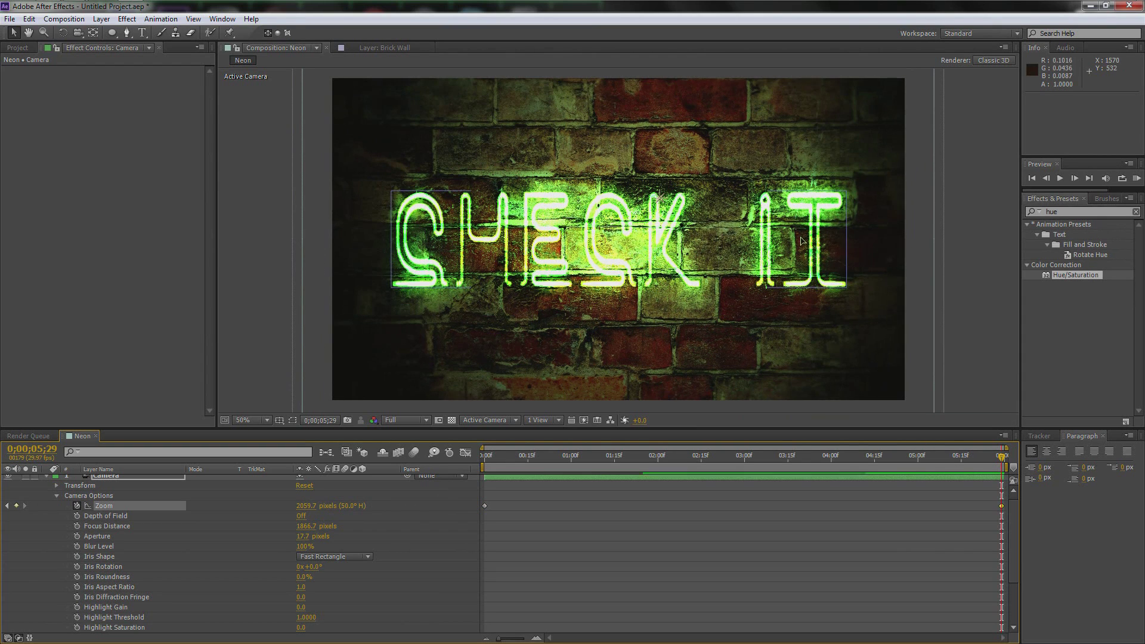
{"action": "left_click_drag", "start_coordinate": [303, 509], "coordinate": [325, 510]}
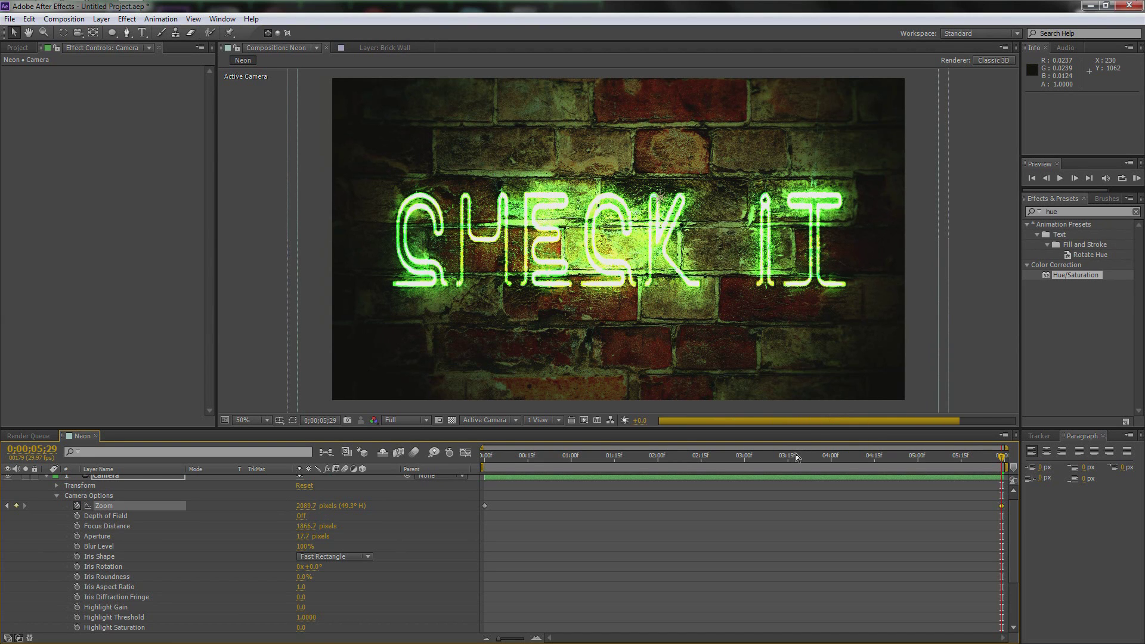
{"action": "key", "text": "Home"}
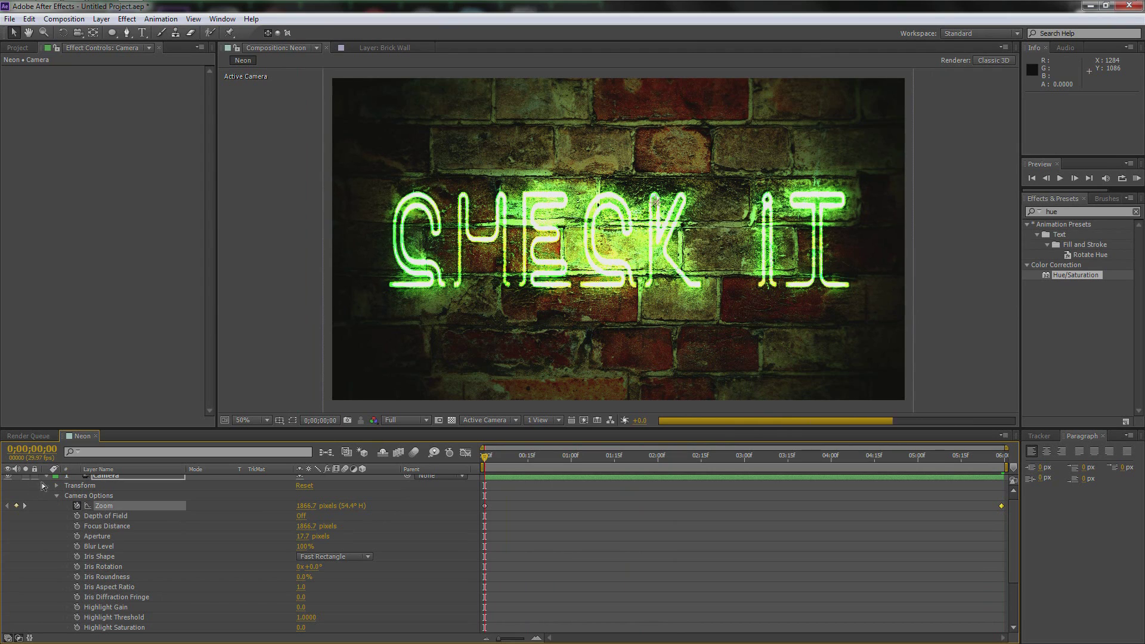
{"action": "scroll", "coordinate": [47, 481], "scroll_direction": "up", "scroll_amount": 1}
{"action": "left_click", "coordinate": [47, 480]}
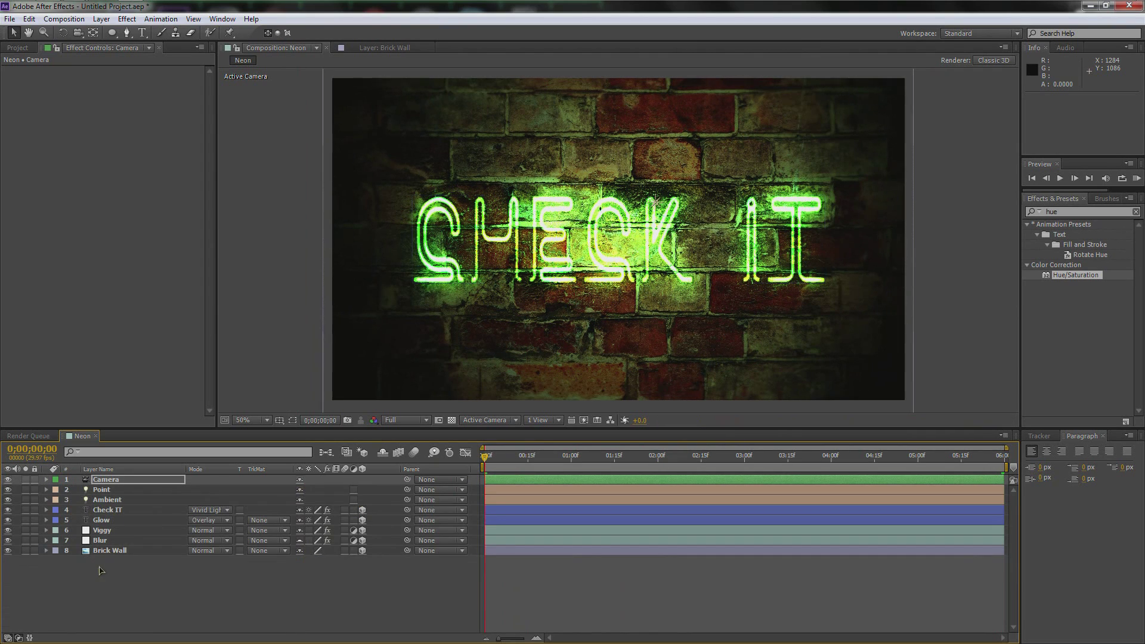
- Add the expression wiggle(2,10) to the Ambient light's Intensity
{"action": "scroll", "coordinate": [616, 281], "scroll_direction": "up", "scroll_amount": 1}
{"action": "scroll", "coordinate": [617, 281], "scroll_direction": "down", "scroll_amount": 1}
{"action": "left_click", "coordinate": [85, 503]}
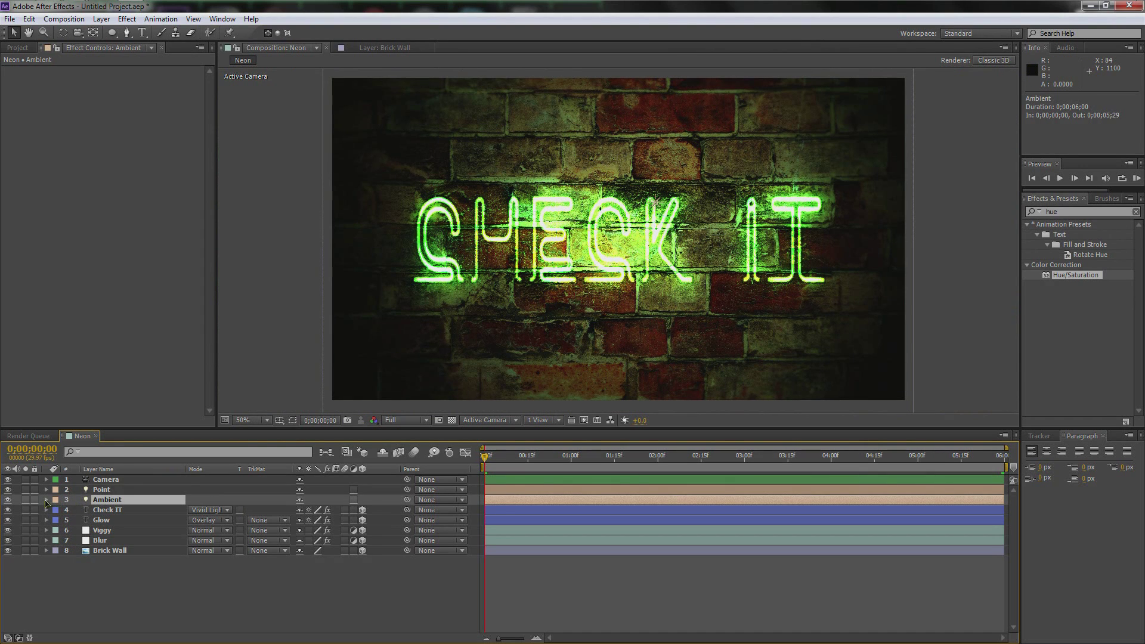
{"action": "left_click", "coordinate": [46, 501]}
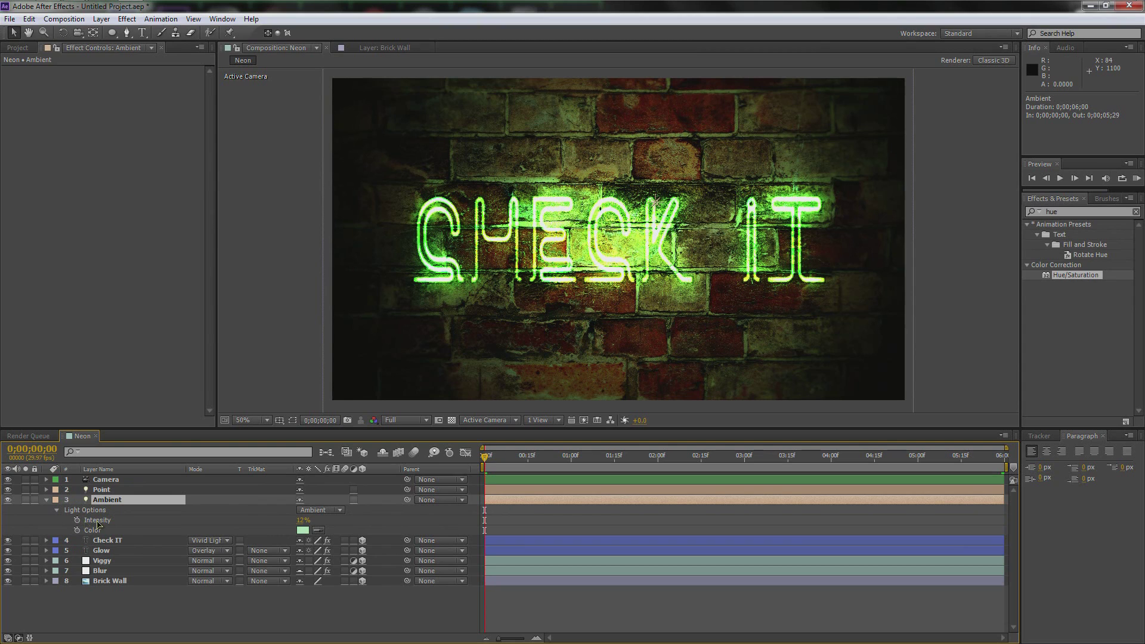
{"action": "left_click", "coordinate": [95, 522]}
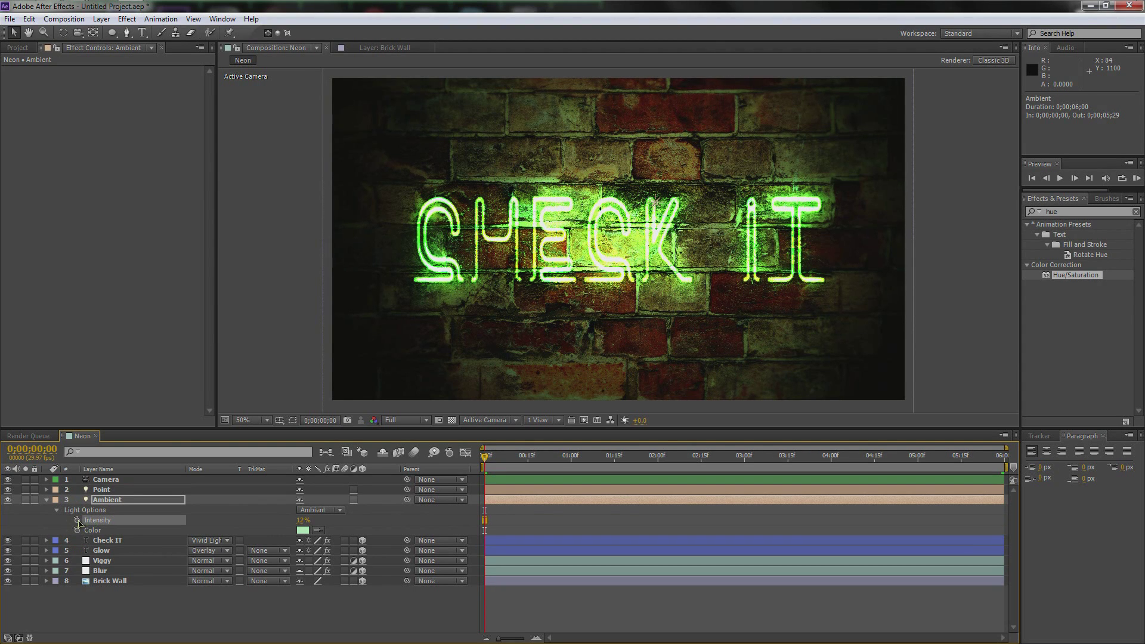
{"action": "left_click", "coordinate": [77, 522], "text": "alt"}
{"action": "type", "text": "wiggle(2,10"}
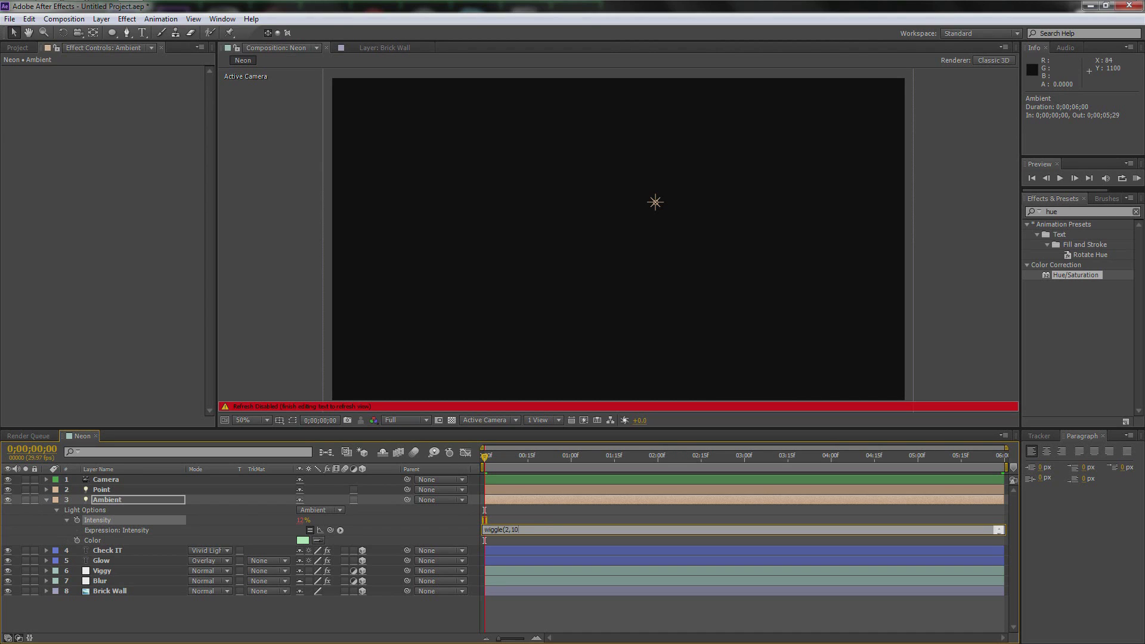
{"action": "left_click", "coordinate": [117, 492]}
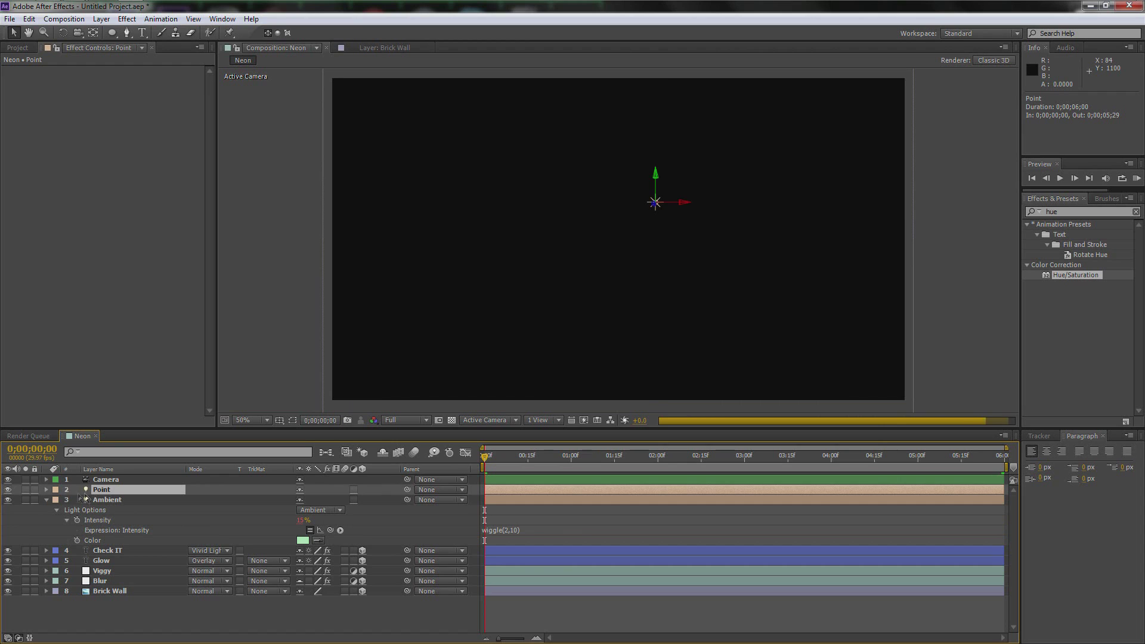
{"action": "left_click", "coordinate": [47, 500]}
- Add the expression wiggle(1.5,13) to the Point light's Intensity
{"action": "left_click", "coordinate": [46, 489]}
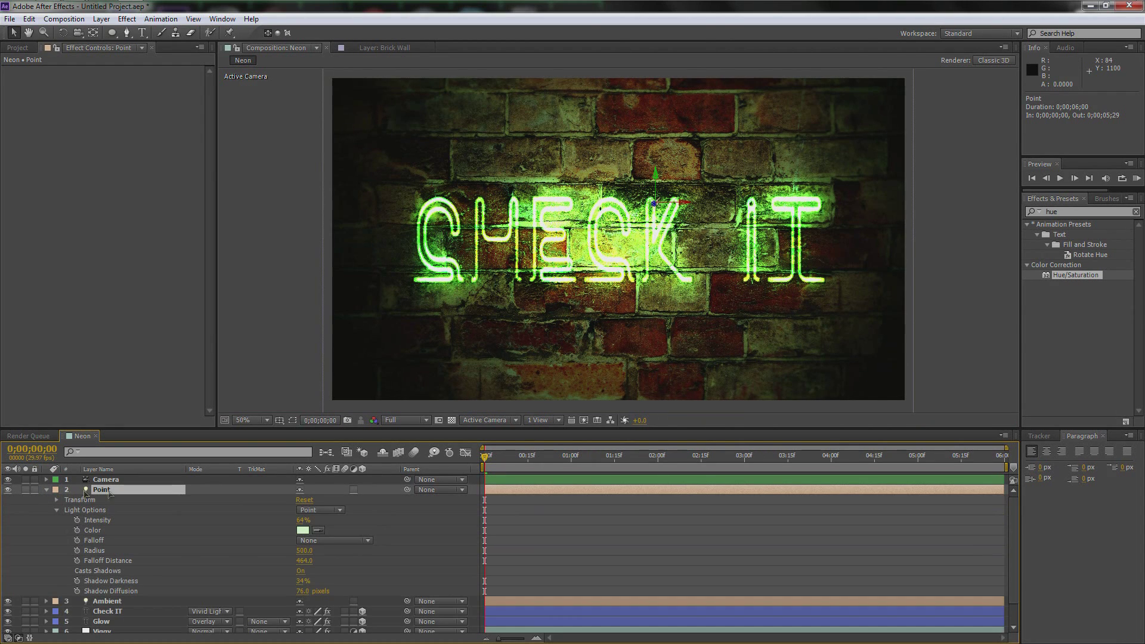
{"action": "left_click", "coordinate": [77, 520], "text": "alt"}
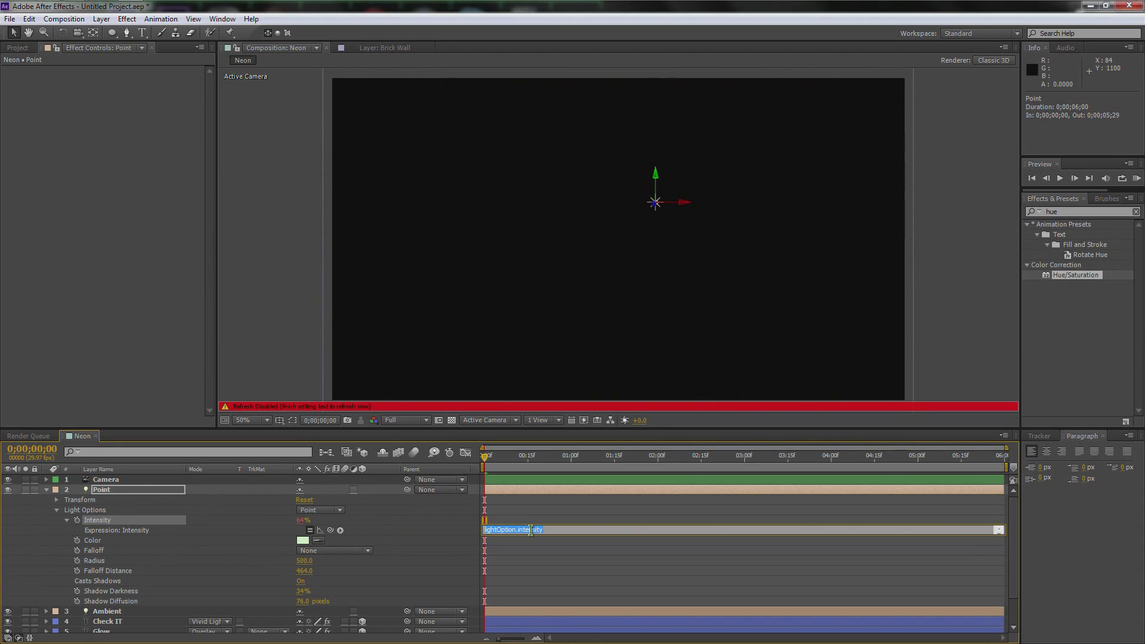
{"action": "type", "text": "wiggle(1.5,13"}
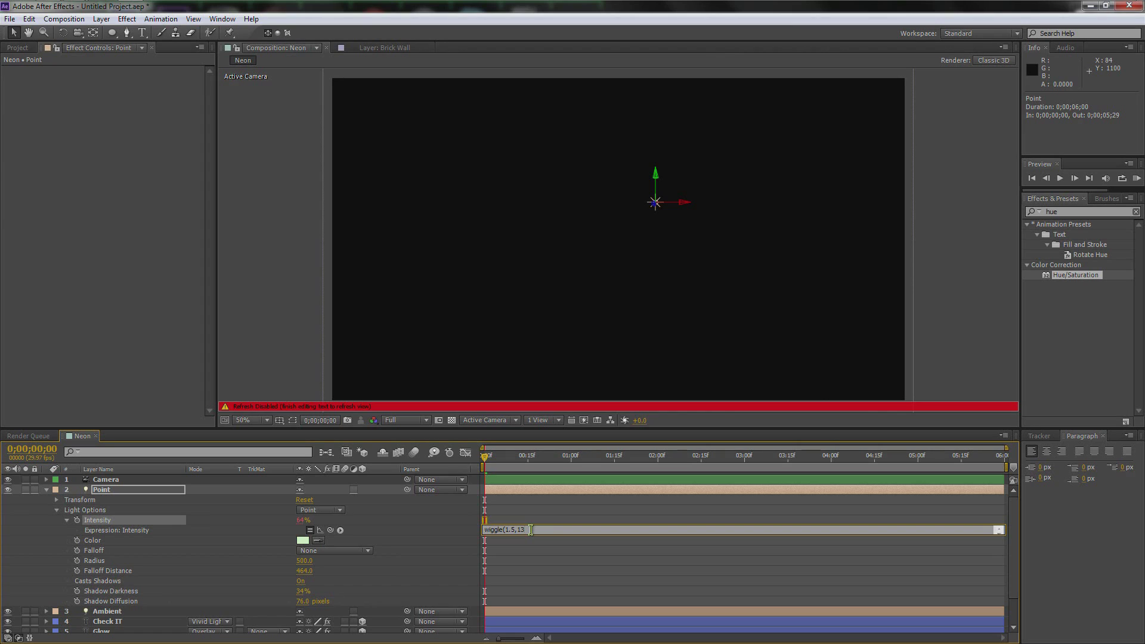
{"action": "key", "text": "Return"}
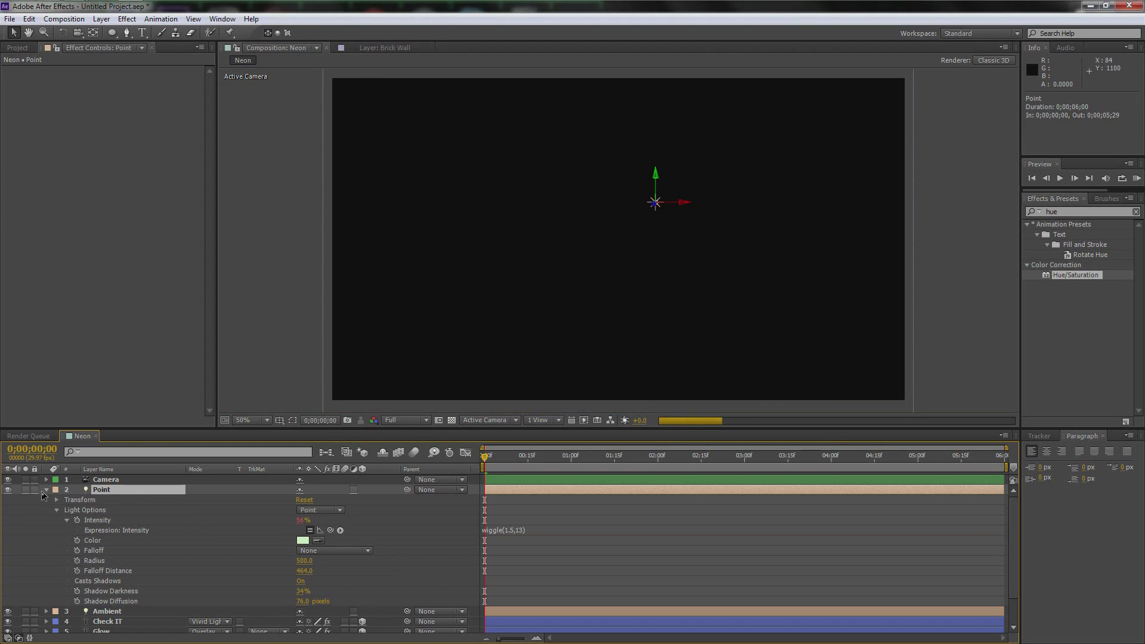
{"action": "left_click", "coordinate": [46, 490]}
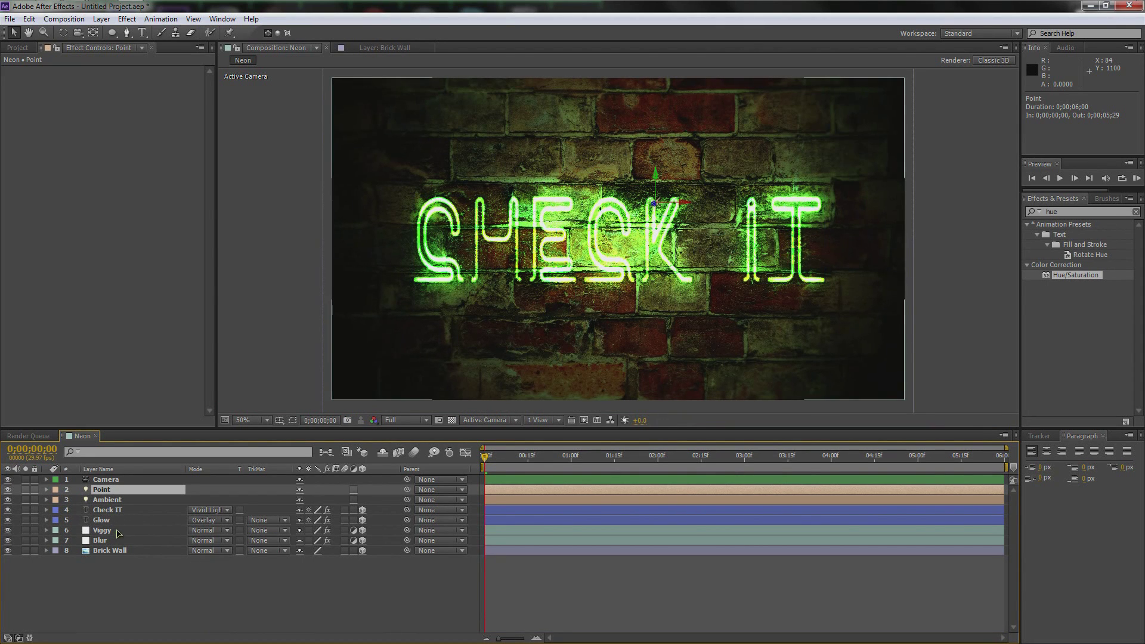
- Add the expression wiggle(2,8) to the Glow Intensity of the Glow layer's Glow effect
{"action": "left_click", "coordinate": [111, 513]}
{"action": "left_click", "coordinate": [112, 521]}
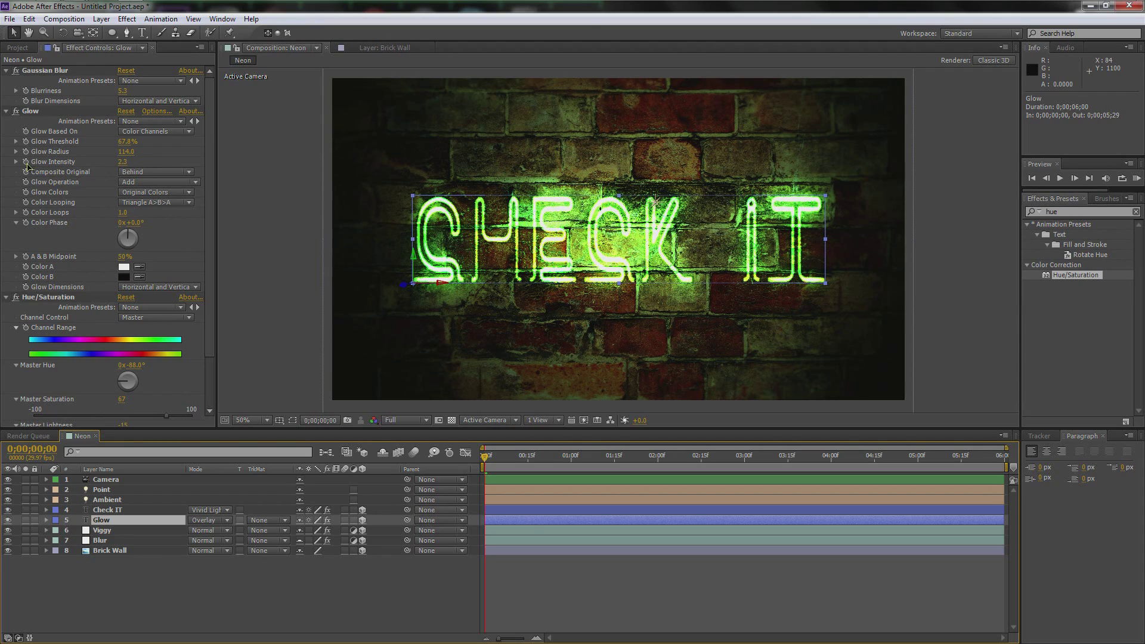
{"action": "left_click", "coordinate": [26, 163], "text": "alt"}
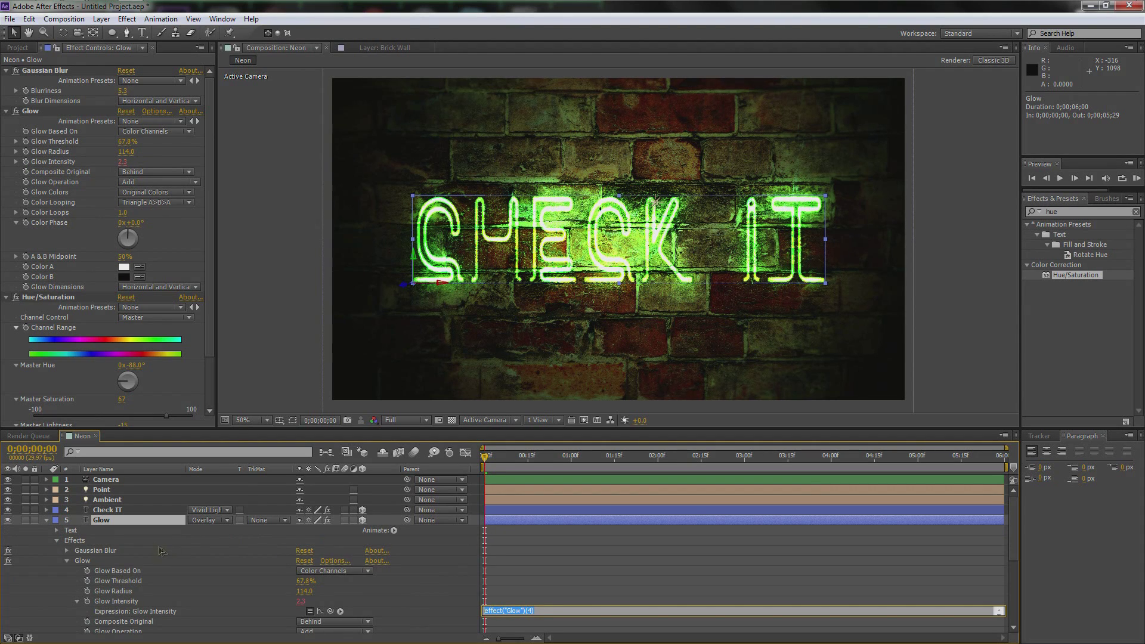
{"action": "left_click", "coordinate": [495, 578]}
{"action": "scroll", "coordinate": [494, 578], "scroll_direction": "down", "scroll_amount": 1}
{"action": "left_click", "coordinate": [529, 581]}
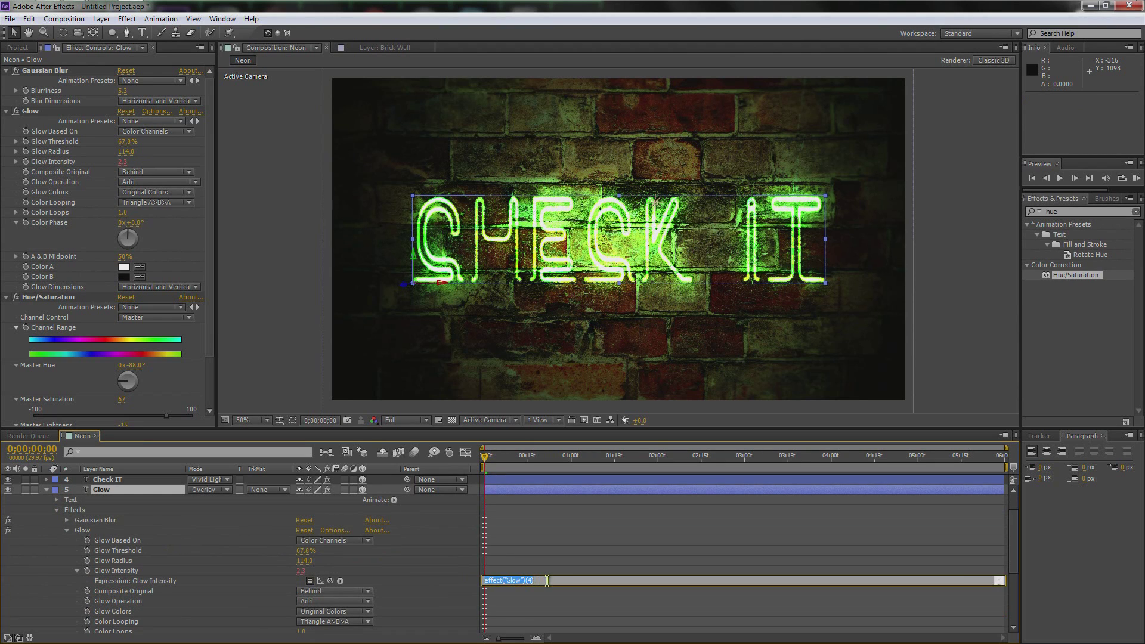
{"action": "type", "text": "wi"}
{"action": "left_click", "coordinate": [124, 560]}
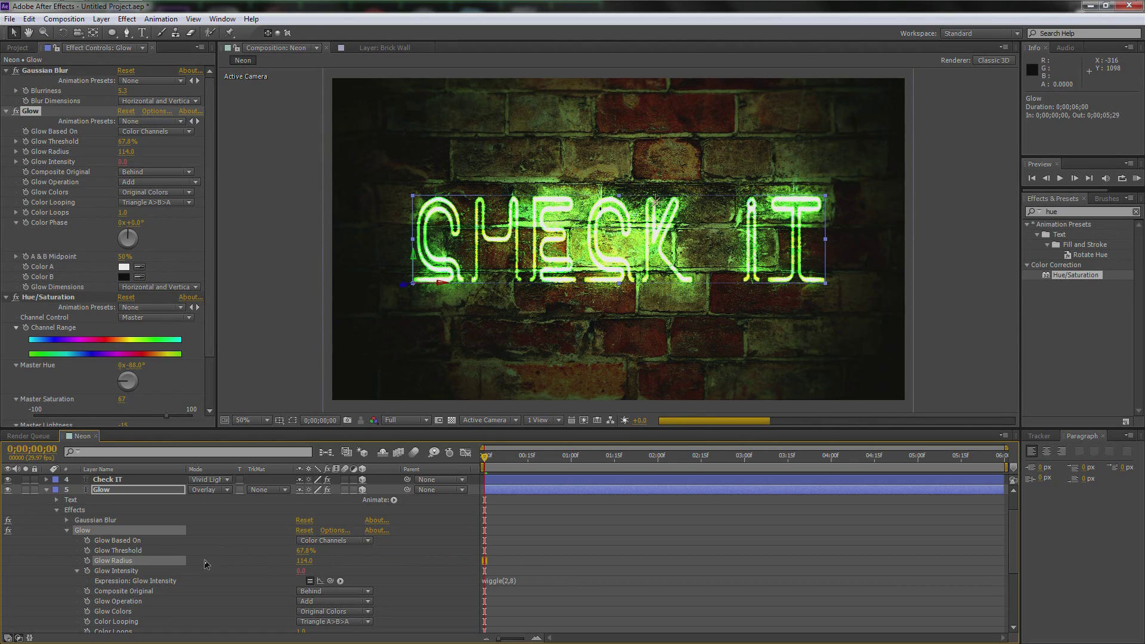
- Start a wiggle expression on the Glow Radius of the Glow layer's Glow effect
{"action": "left_click", "coordinate": [88, 560], "text": "alt"}
{"action": "type", "text": "wiggle("}
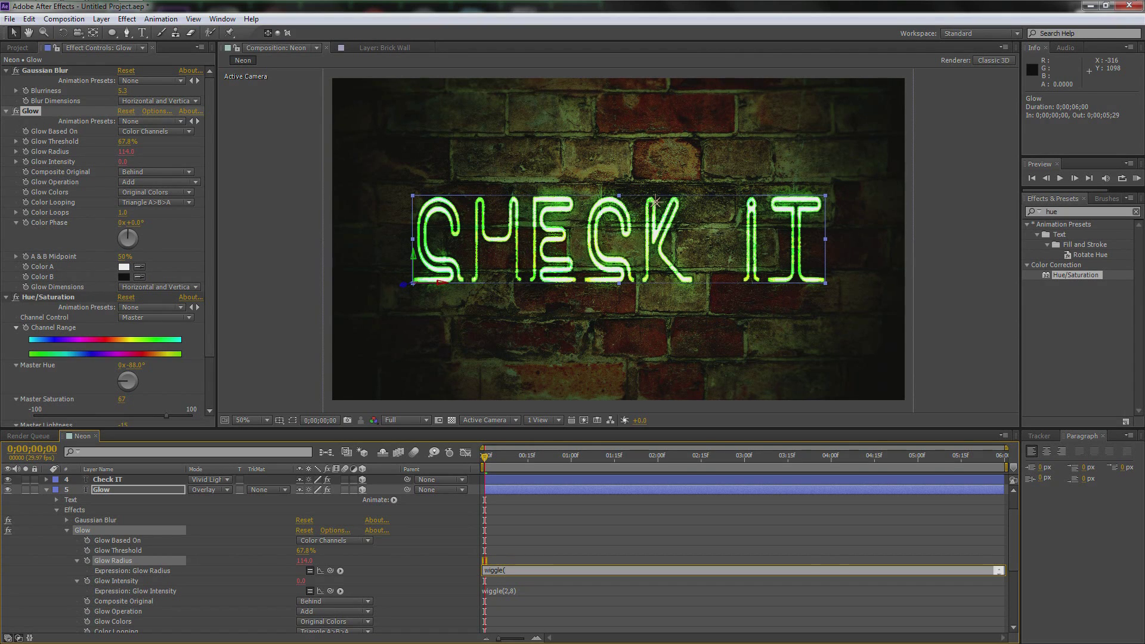
{"action": "left_click", "coordinate": [525, 592]}
{"action": "left_click", "coordinate": [640, 366]}
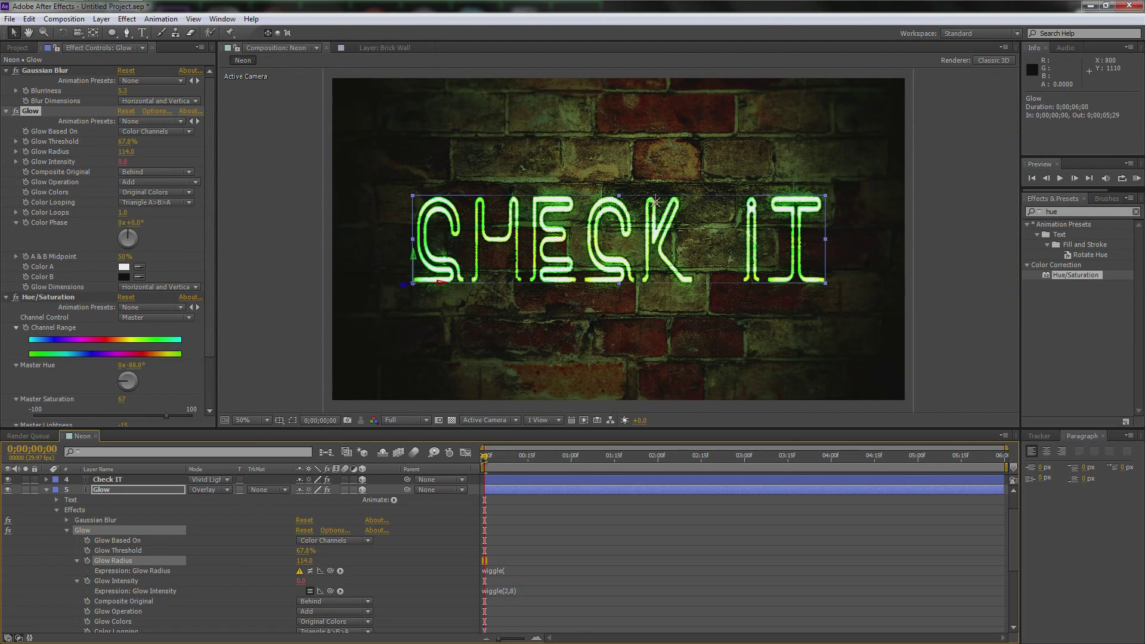
- Preview the flicker at several times in the first two seconds and change the Glow Intensity expression to wiggle(.5,3)
{"action": "left_click_drag", "start_coordinate": [484, 455], "coordinate": [580, 456]}
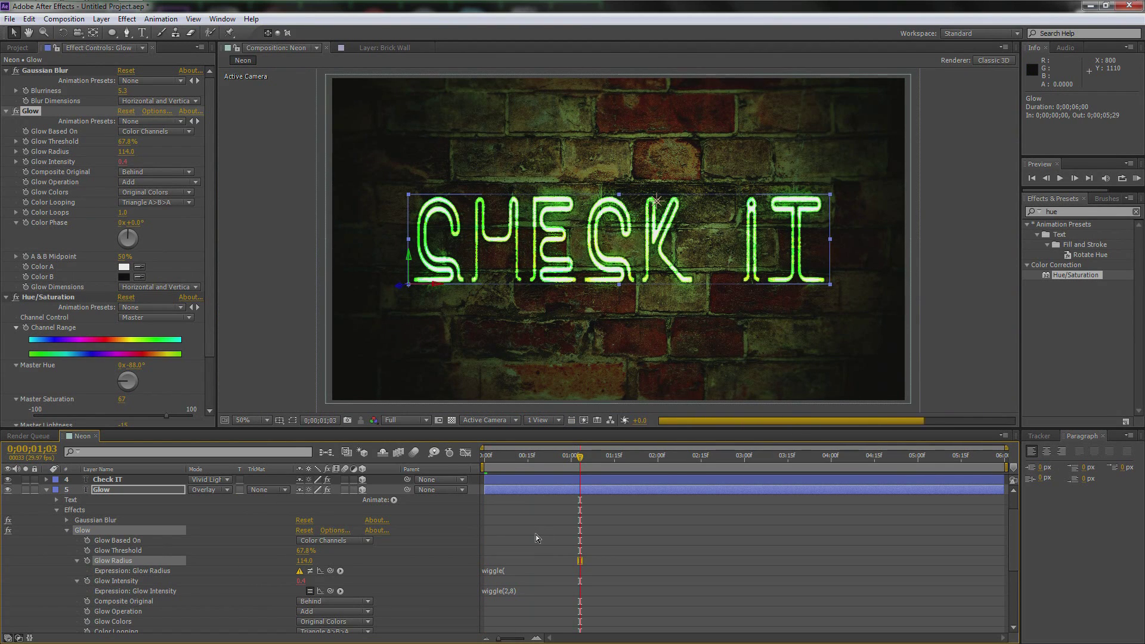
{"action": "left_click_drag", "start_coordinate": [599, 456], "coordinate": [649, 457]}
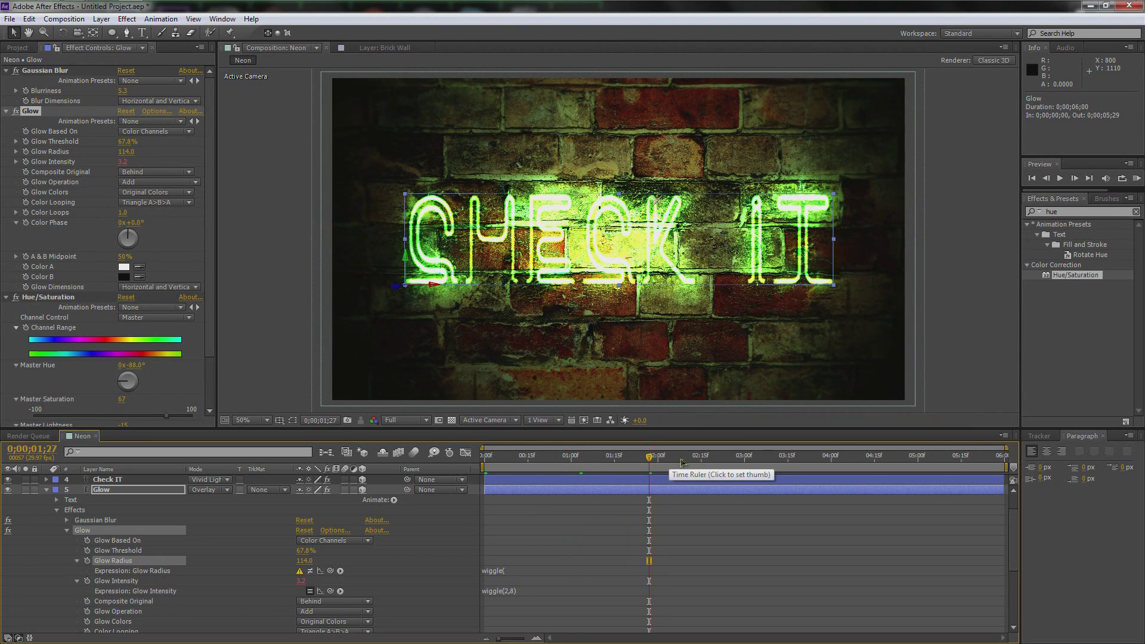
{"action": "left_click_drag", "start_coordinate": [648, 457], "coordinate": [628, 456]}
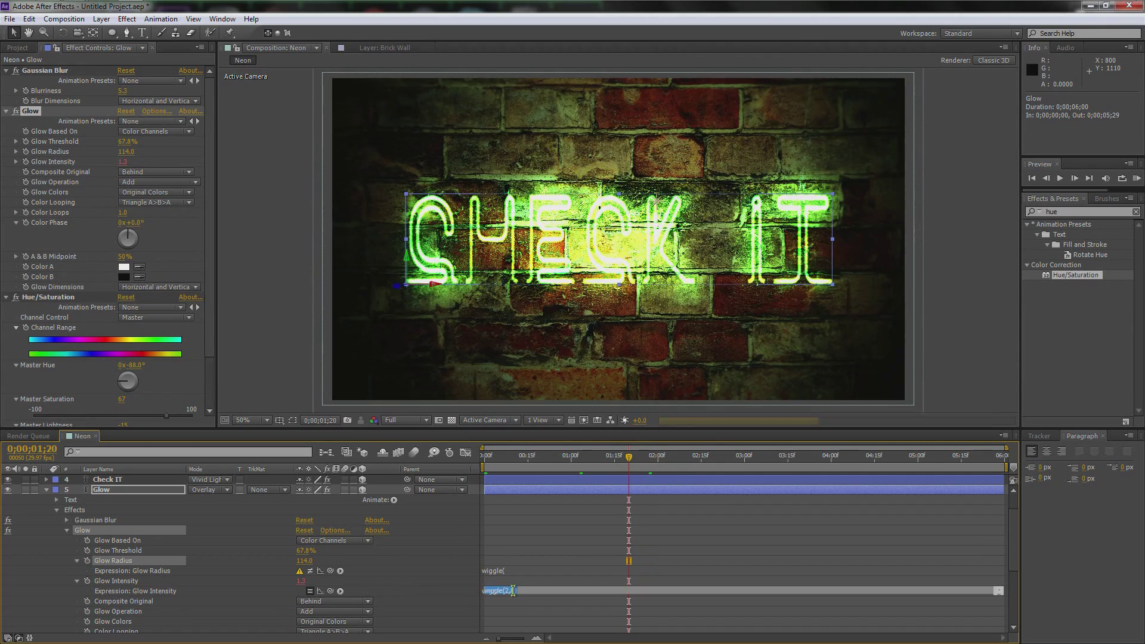
{"action": "left_click", "coordinate": [510, 591]}
{"action": "left_click", "coordinate": [528, 591]}
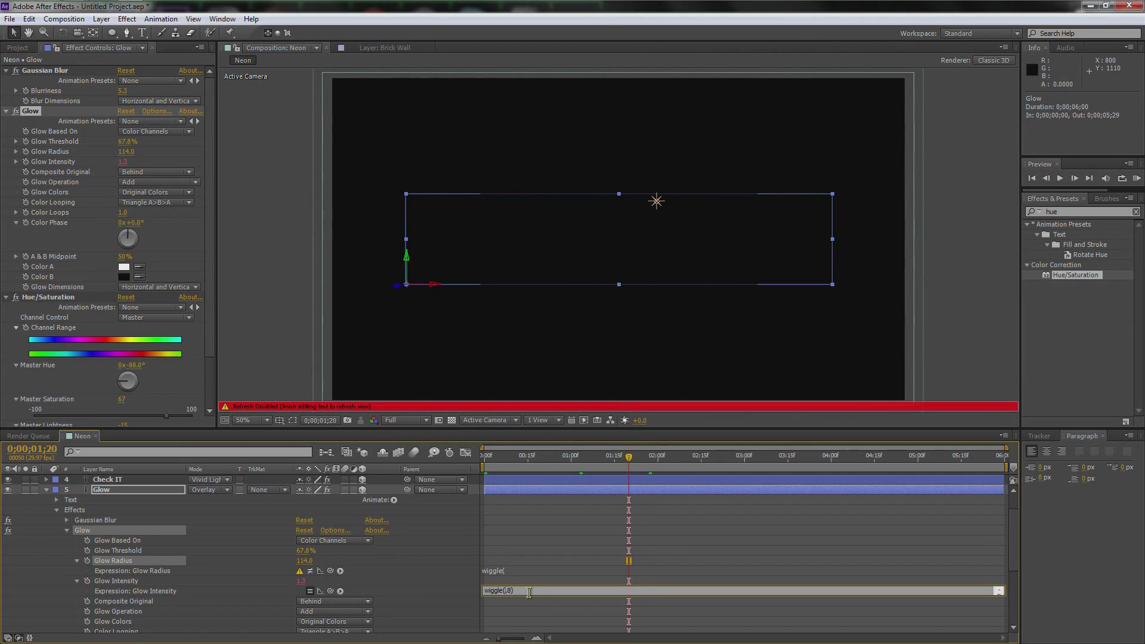
{"action": "type", "text": ".5,3"}
{"action": "left_click", "coordinate": [135, 533]}
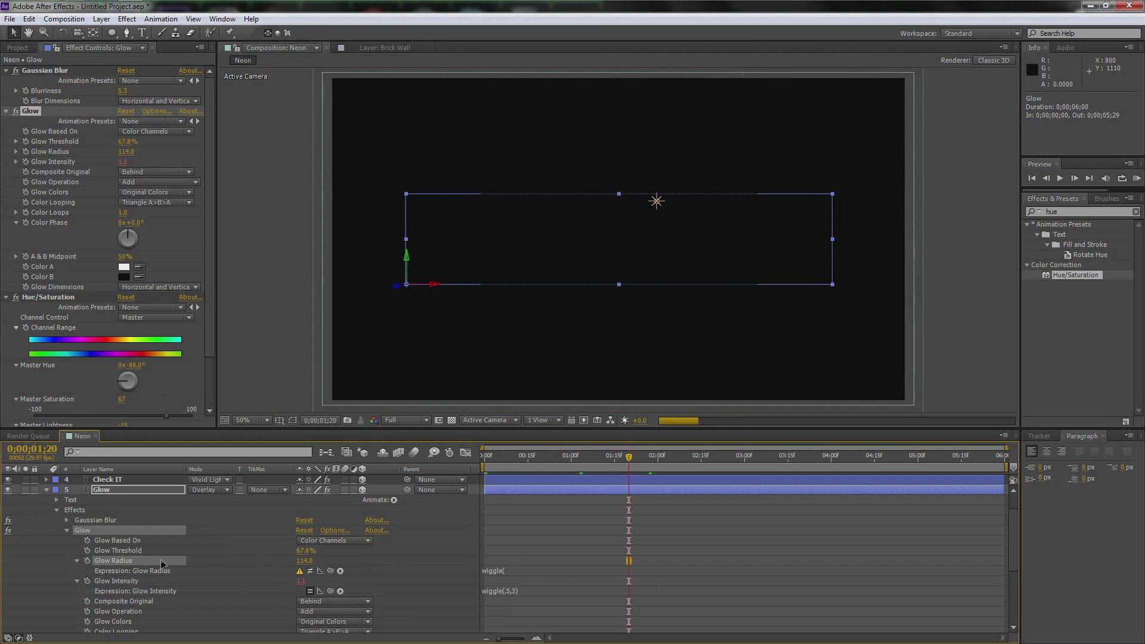
- Complete the Glow layer's Glow Radius expression as wiggle(.3,4)
{"action": "left_click", "coordinate": [507, 571]}
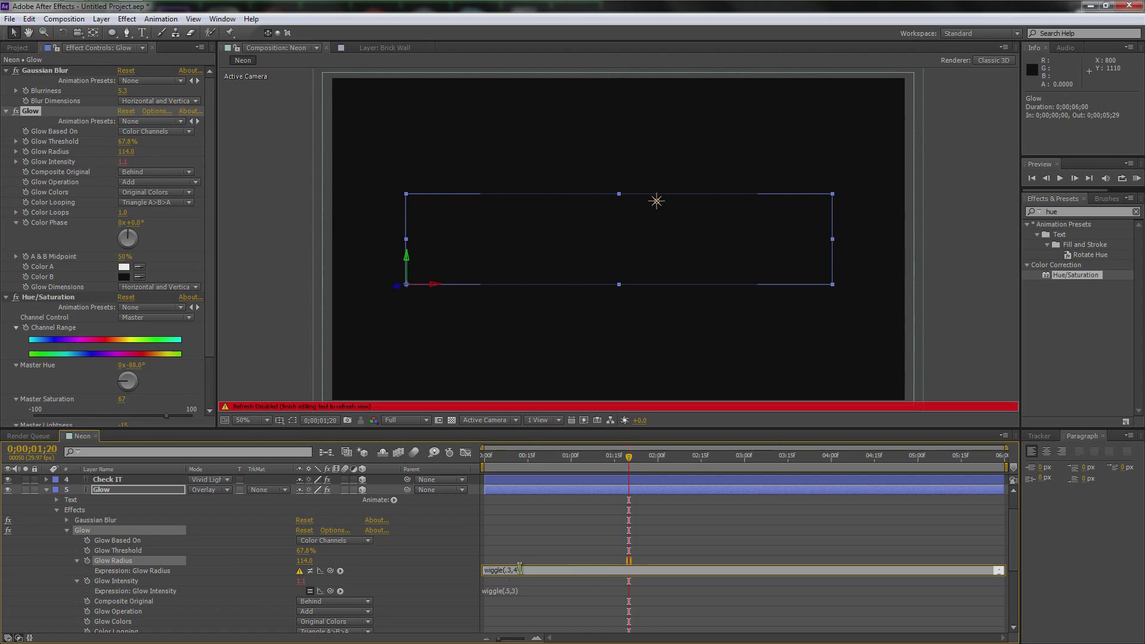
{"action": "type", "text": ".3,4)"}
{"action": "left_click", "coordinate": [139, 540]}
{"action": "left_click", "coordinate": [133, 550]}
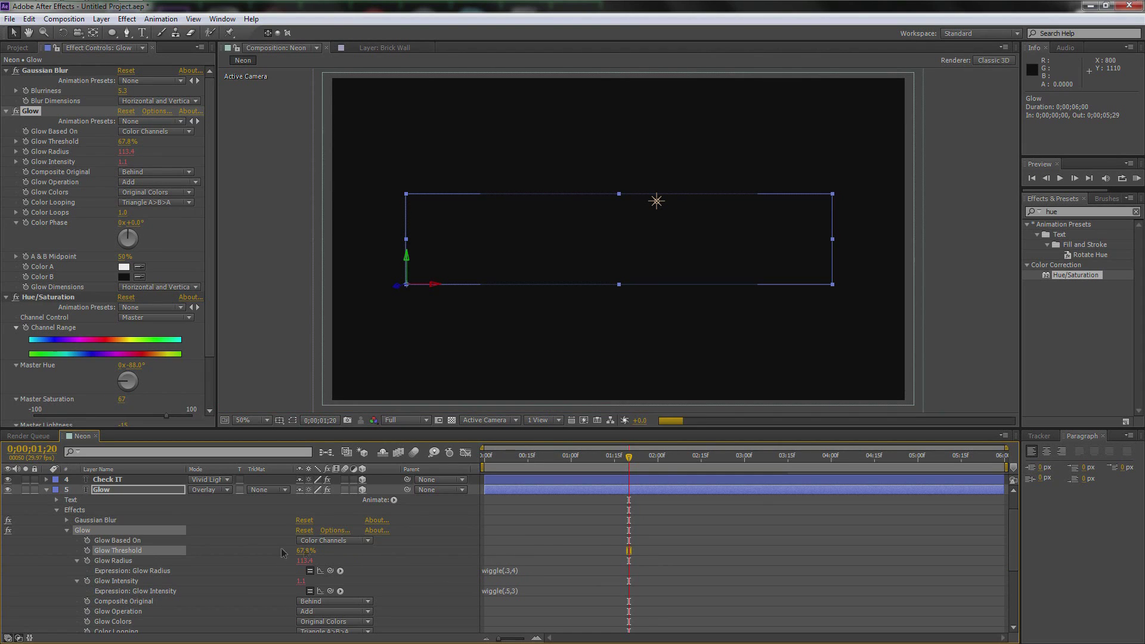
- Collapse the Glow layer's effect properties and move the current time to 0;00;00;15
{"action": "left_click", "coordinate": [66, 531]}
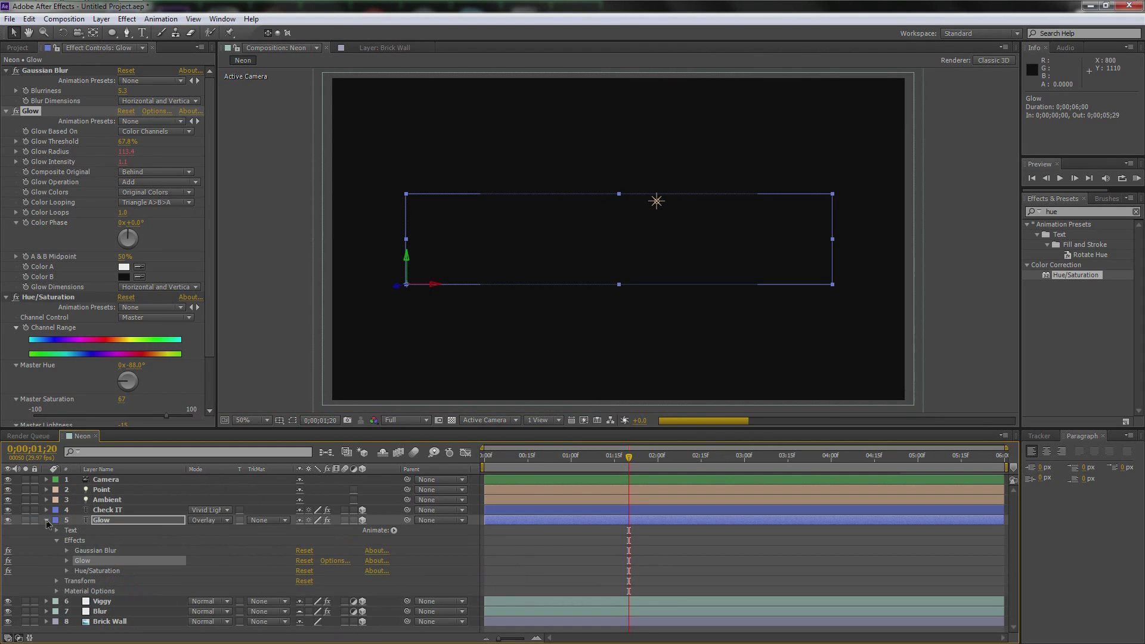
{"action": "left_click", "coordinate": [46, 520]}
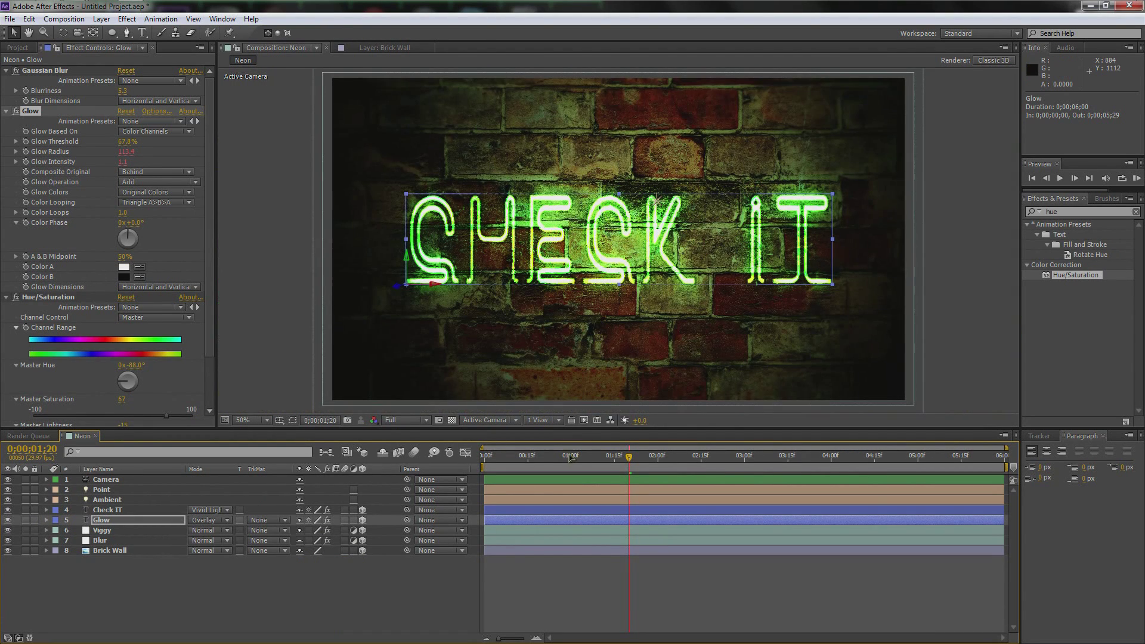
{"action": "left_click", "coordinate": [528, 456]}
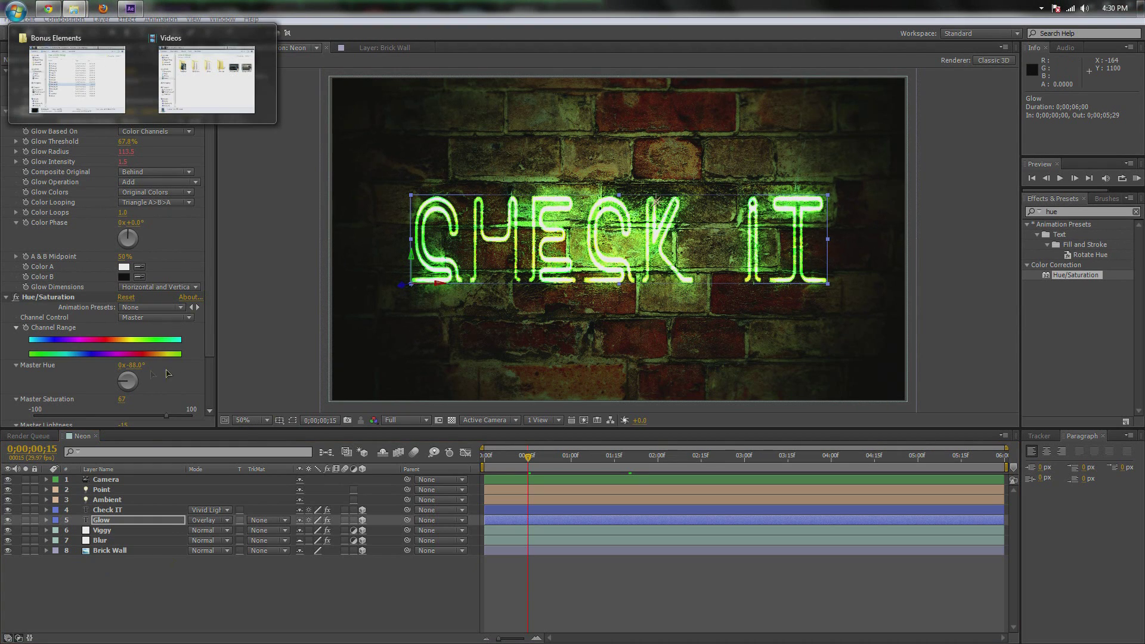
- Switch to the Bonus Elements folder in Windows Explorer and import Particles_01.mov into the project
{"action": "left_click", "coordinate": [22, 48]}
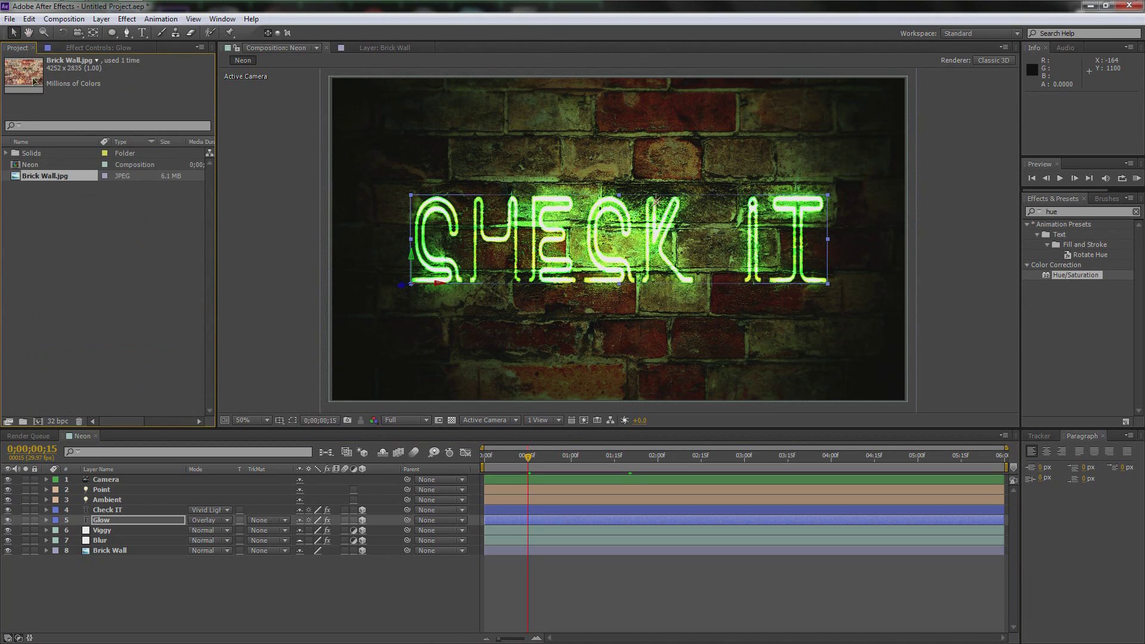
{"action": "mouse_move", "coordinate": [74, 8]}
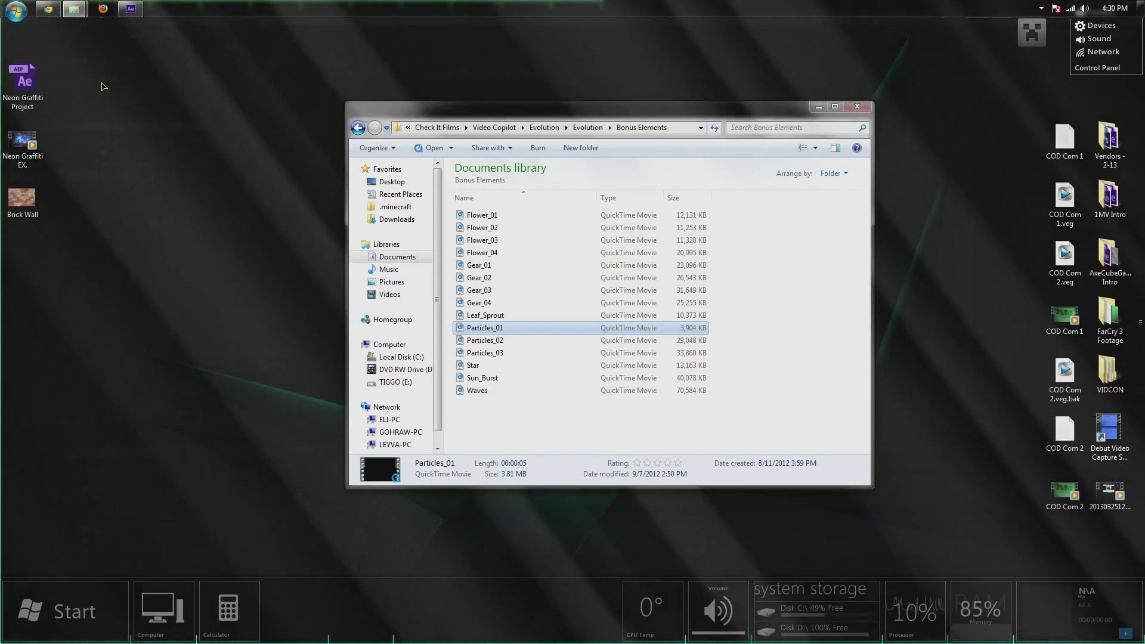
{"action": "left_click", "coordinate": [105, 87]}
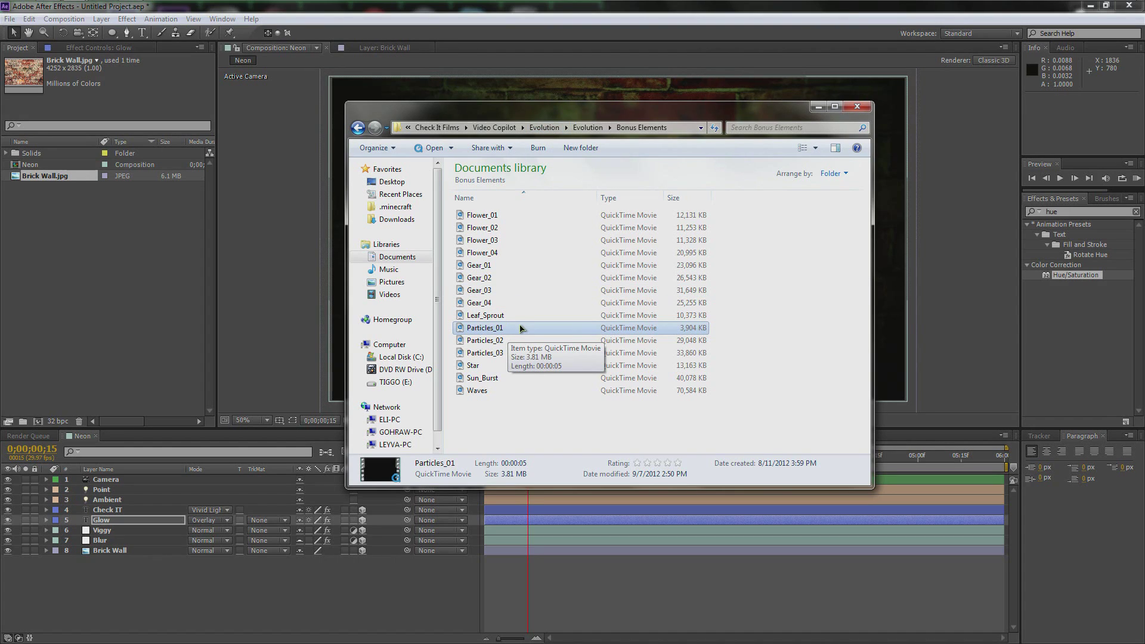
{"action": "left_click_drag", "start_coordinate": [515, 329], "coordinate": [149, 291]}
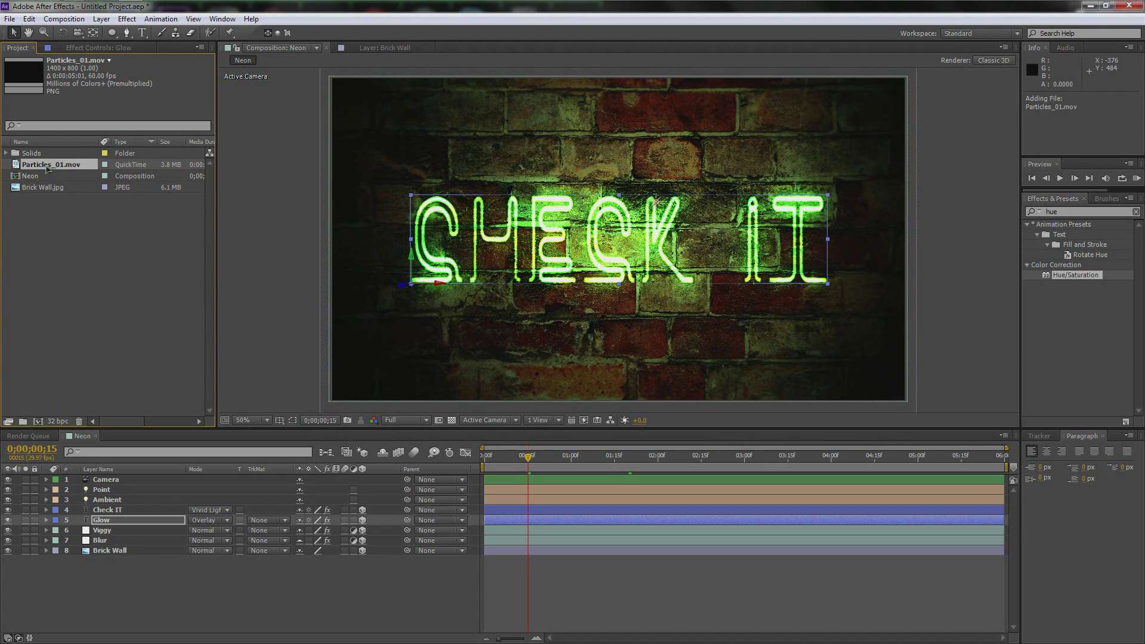
- Add Particles_01.mov as the top layer of the Neon composition and scale it to about 140% so it covers the frame
{"action": "left_click_drag", "start_coordinate": [43, 165], "coordinate": [155, 480]}
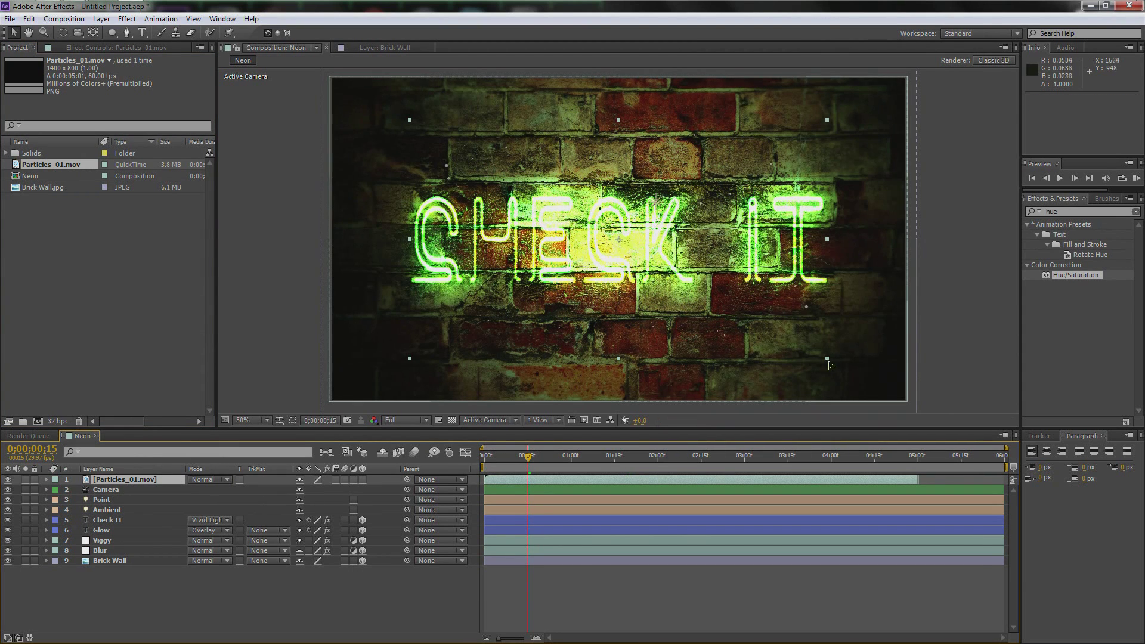
{"action": "left_click_drag", "start_coordinate": [827, 360], "coordinate": [911, 409]}
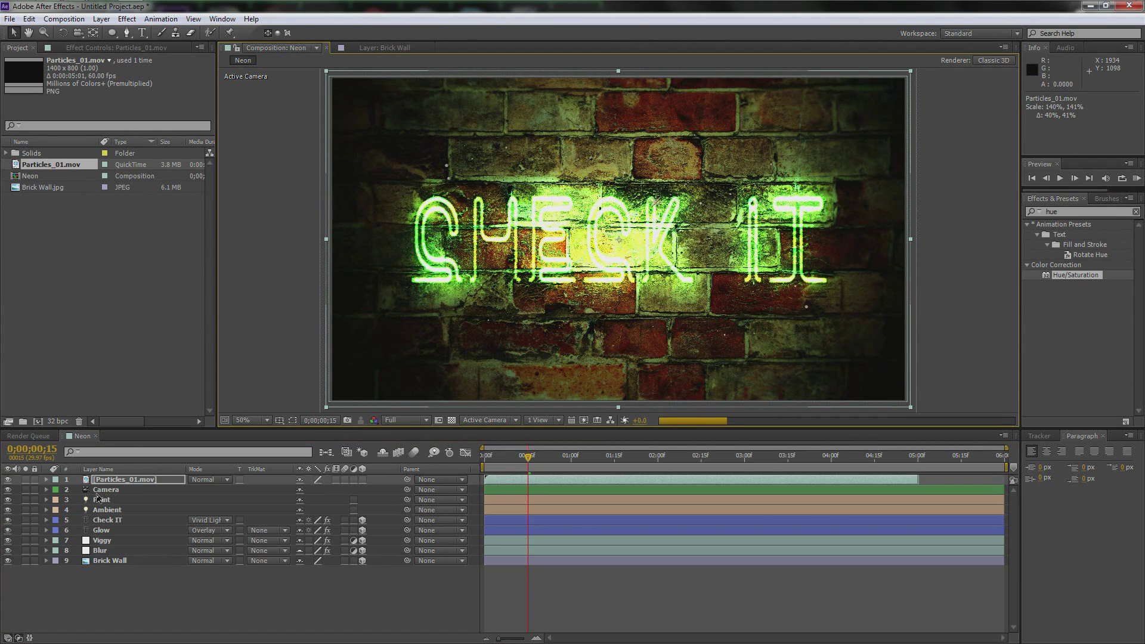
{"action": "left_click", "coordinate": [121, 492]}
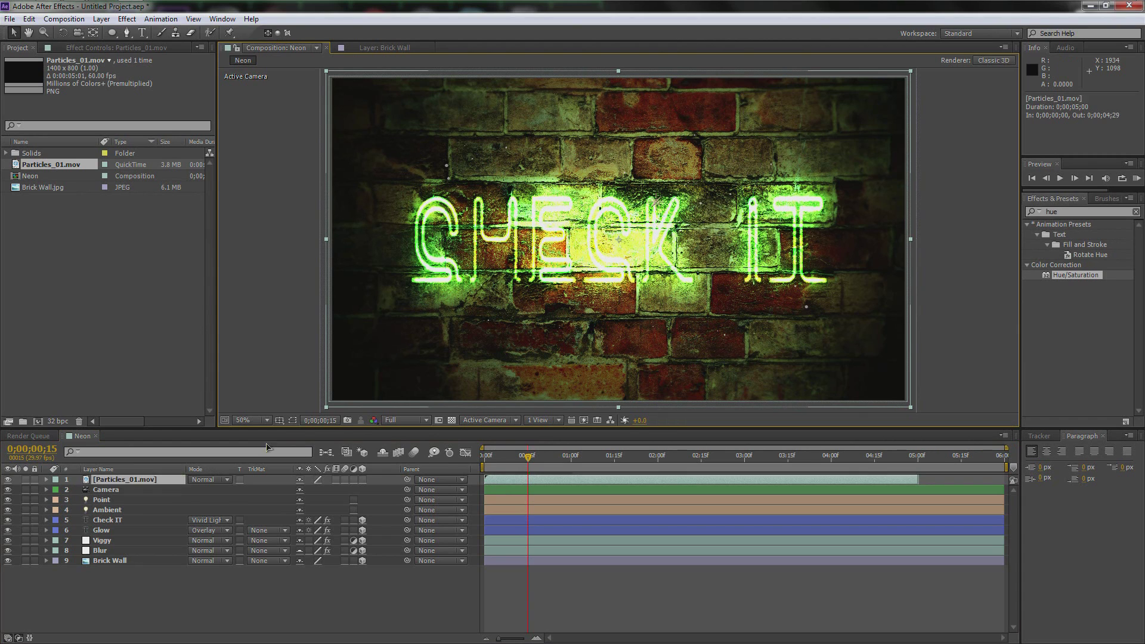
{"action": "left_click", "coordinate": [128, 480]}
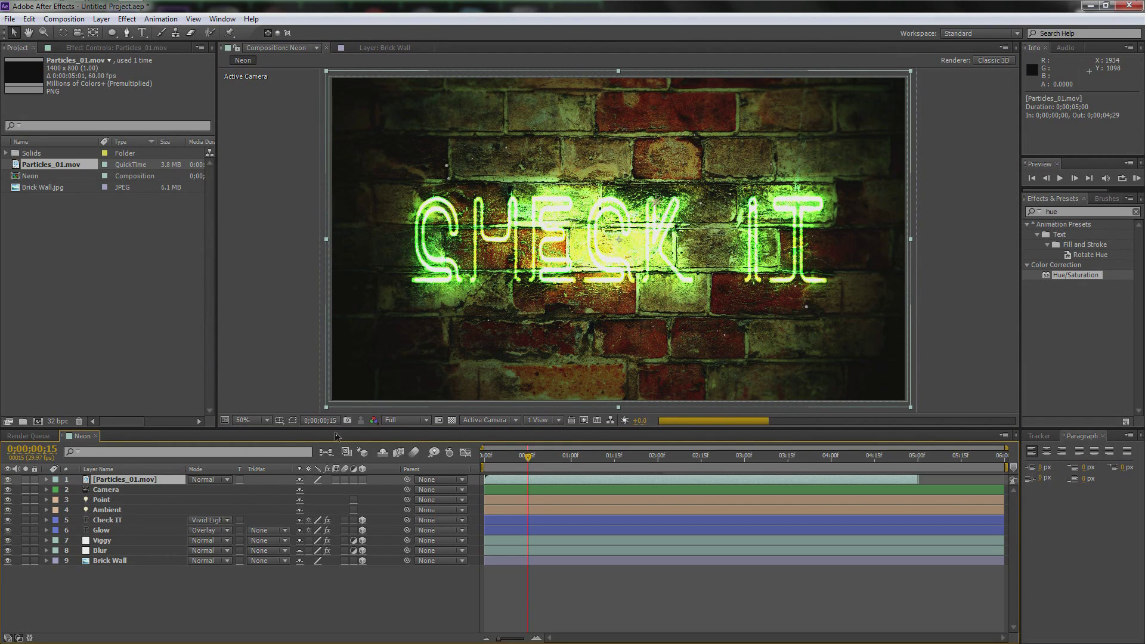
- Set the composition's preview resolution to Half and rename the Particles_01.mov layer to Particles
{"action": "left_click", "coordinate": [417, 420]}
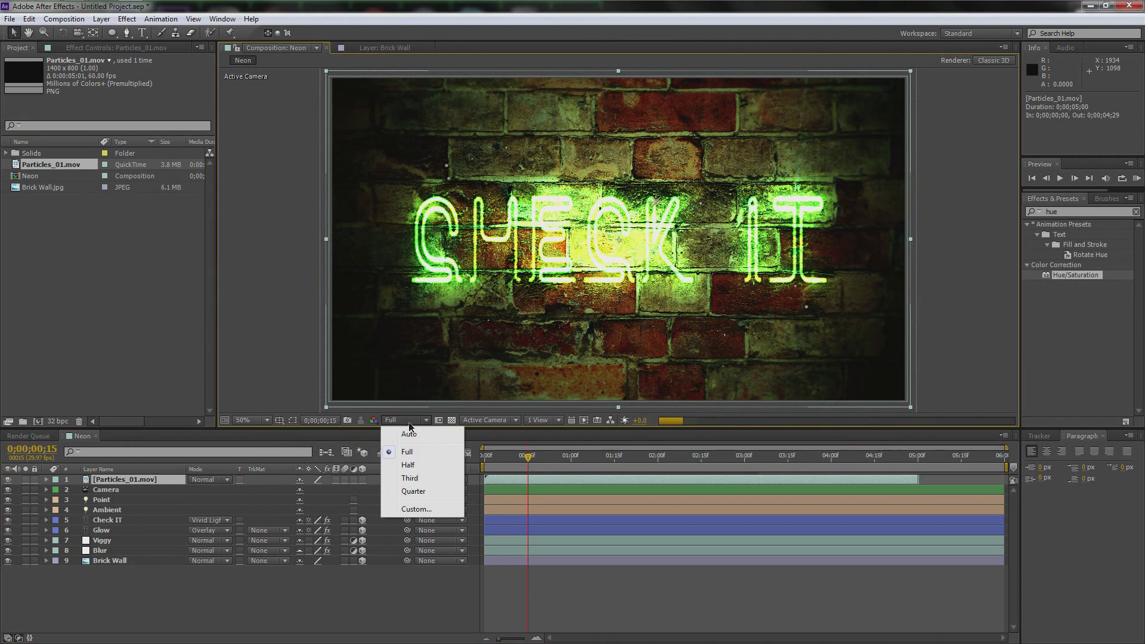
{"action": "left_click", "coordinate": [410, 465]}
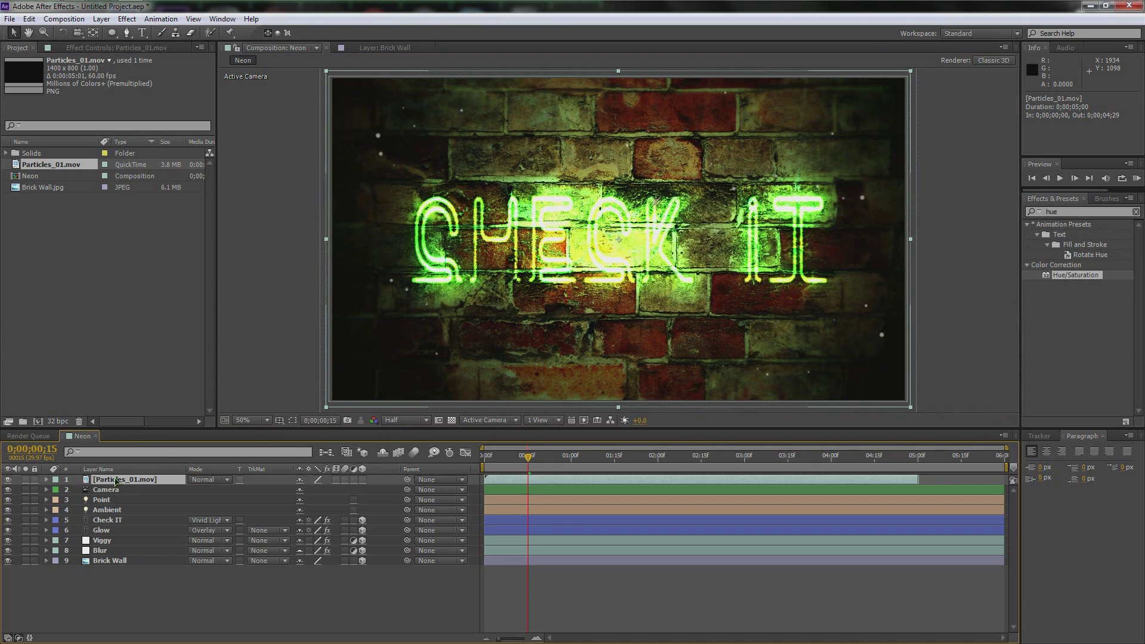
{"action": "key", "text": "Return"}
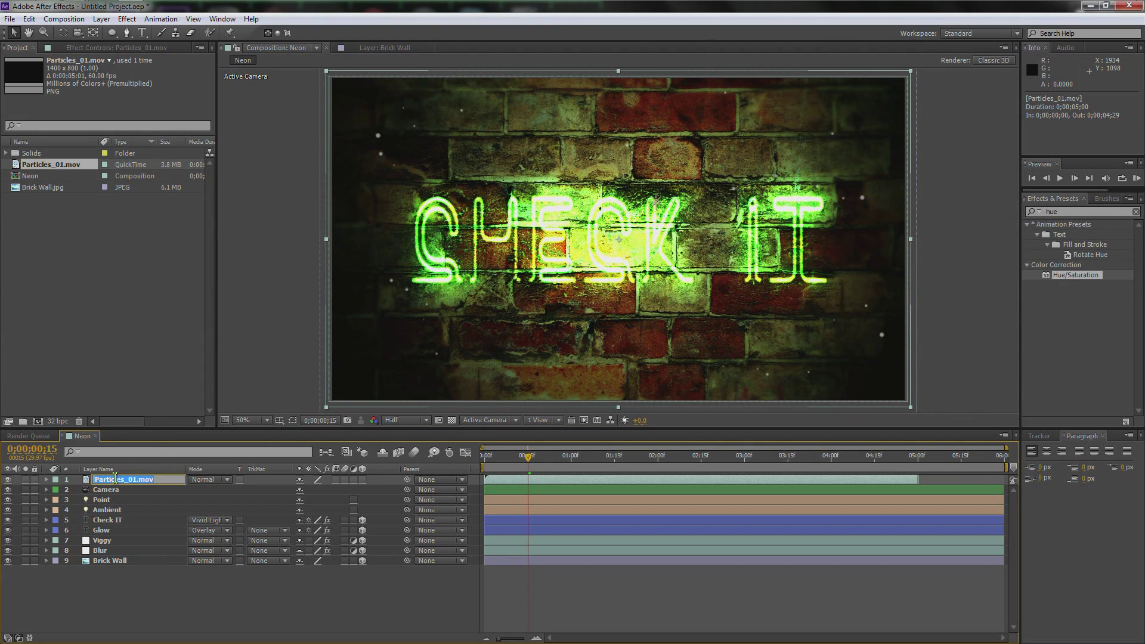
{"action": "type", "text": "Pa"}
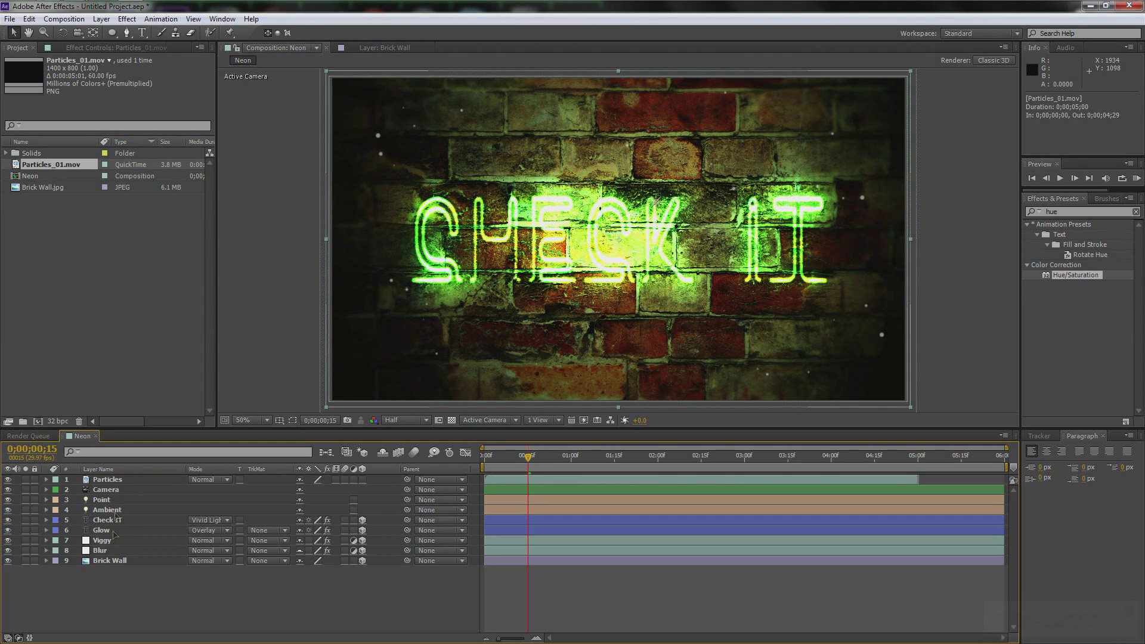
{"action": "type", "text": "s"}
{"action": "key", "text": "Return"}
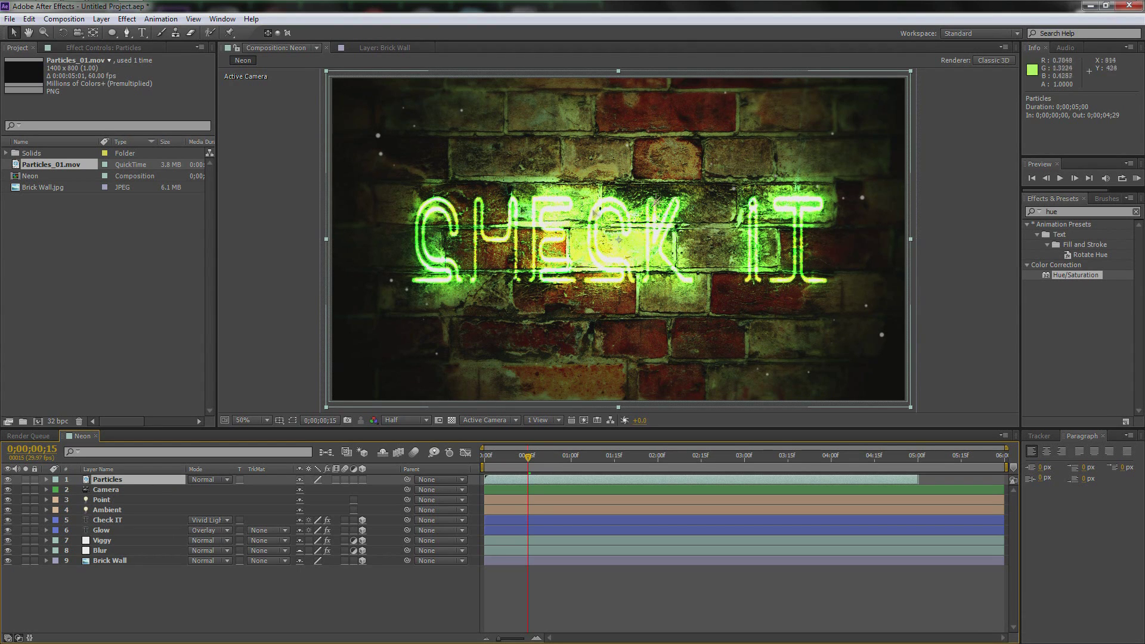
- Open the effect settings of the Check IT layer
{"action": "left_click", "coordinate": [109, 522]}
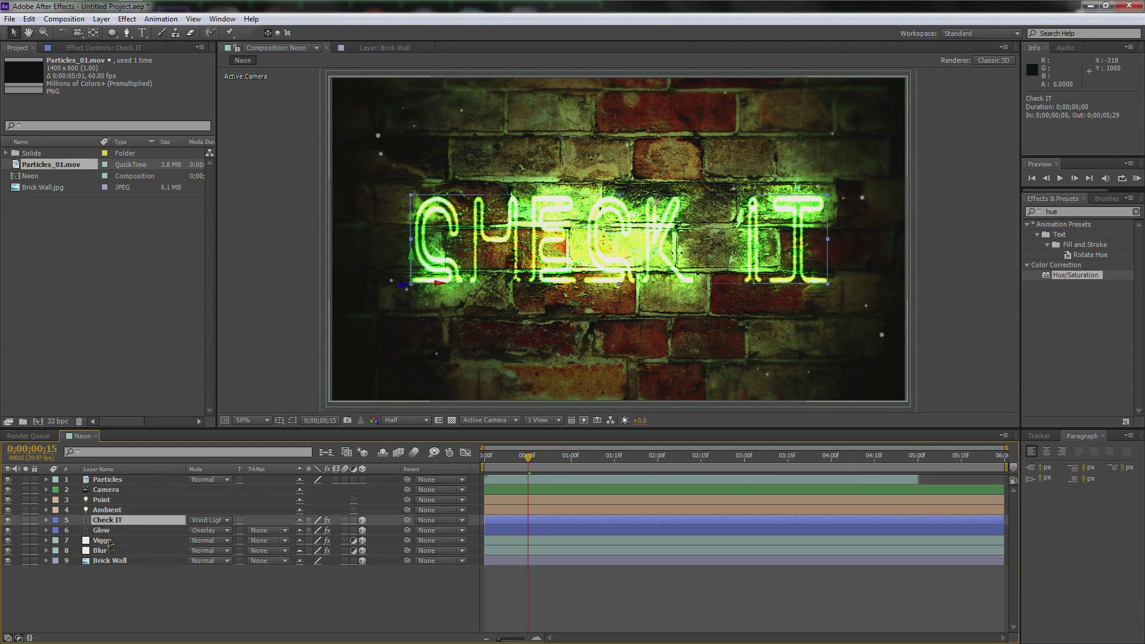
{"action": "left_click", "coordinate": [109, 532]}
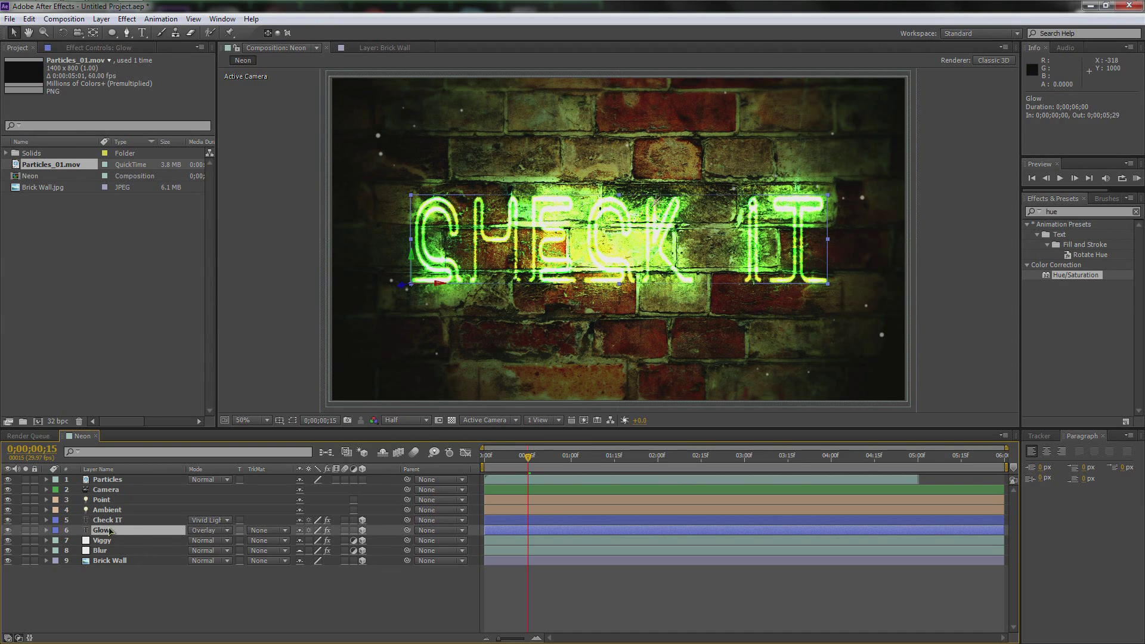
{"action": "left_click", "coordinate": [109, 523]}
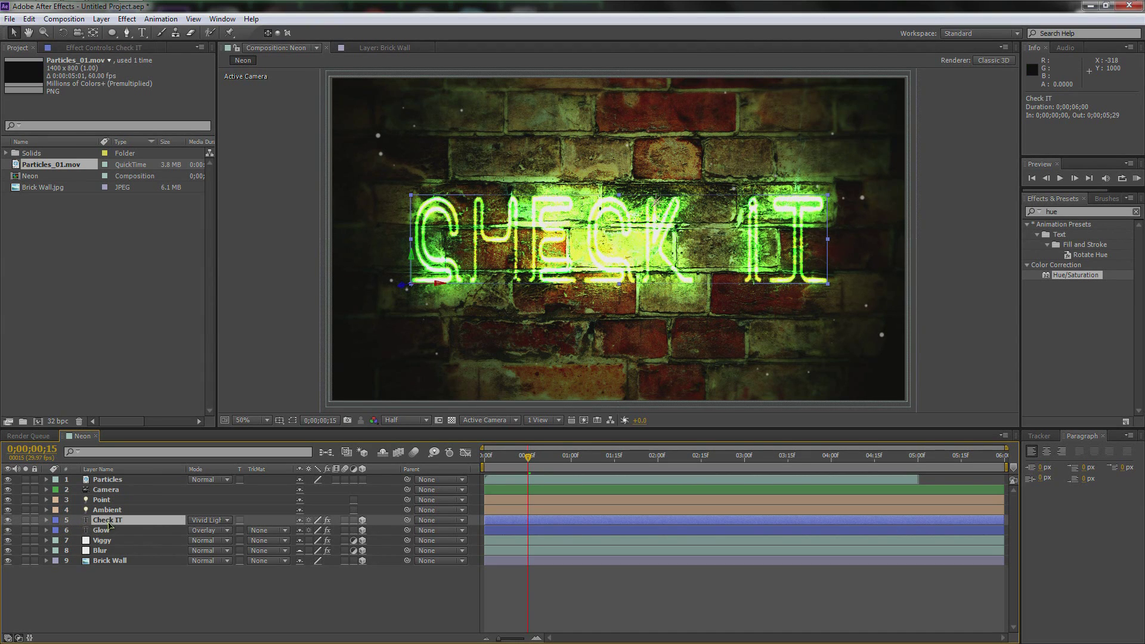
{"action": "left_click", "coordinate": [47, 521]}
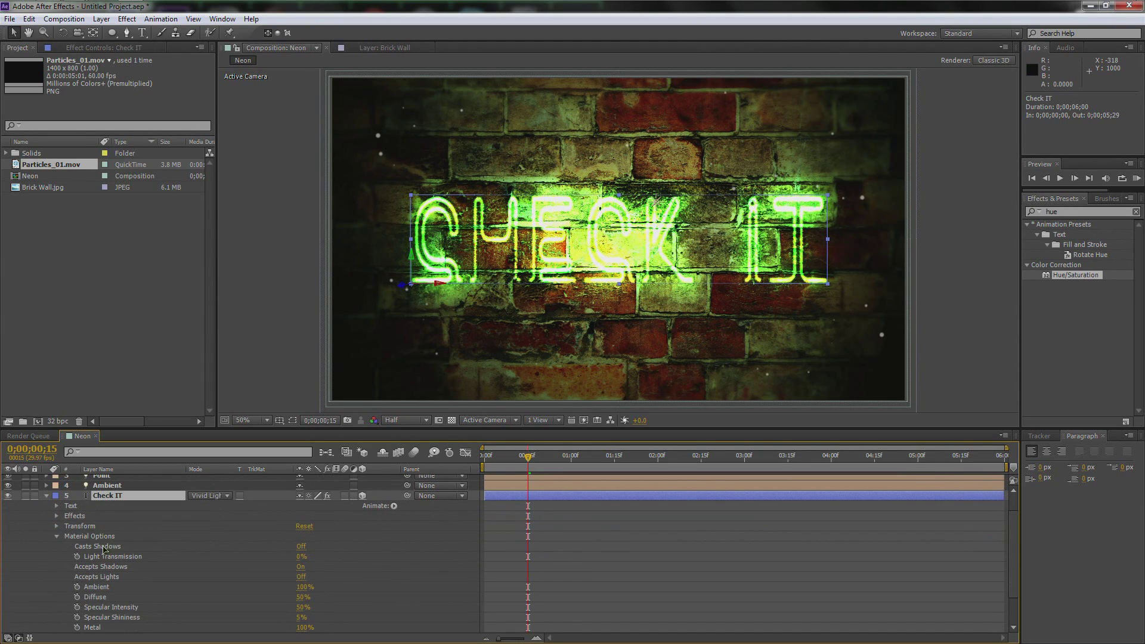
{"action": "left_click", "coordinate": [57, 537]}
{"action": "left_click", "coordinate": [57, 504]}
{"action": "left_click", "coordinate": [103, 48]}
{"action": "scroll", "coordinate": [66, 289], "scroll_direction": "down", "scroll_amount": 3}
{"action": "left_click", "coordinate": [52, 248]}
{"action": "scroll", "coordinate": [70, 171], "scroll_direction": "up", "scroll_amount": 3}
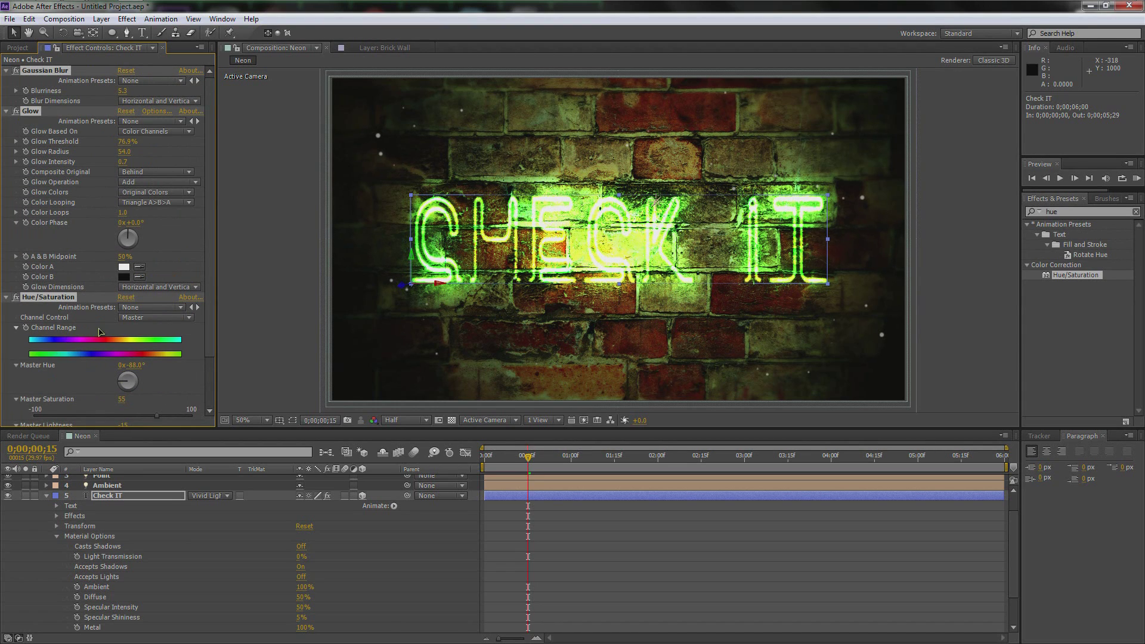
- Copy the Gaussian Blur, Glow and Hue/Saturation effects from the Check IT layer onto the Particles layer
{"action": "left_click", "coordinate": [31, 111]}
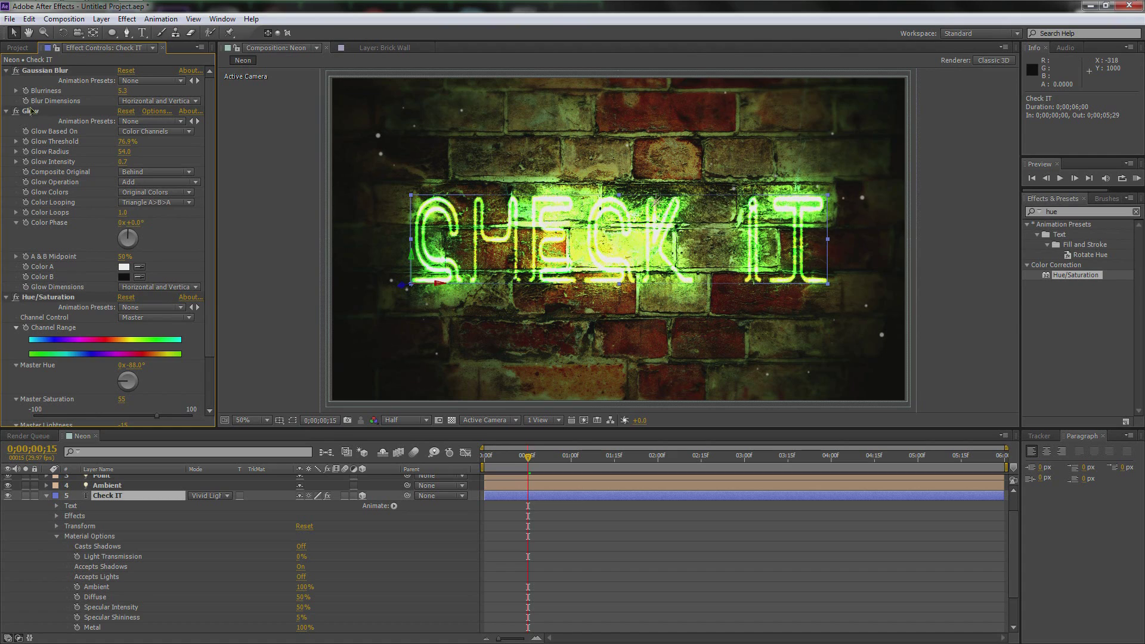
{"action": "left_click", "coordinate": [43, 69]}
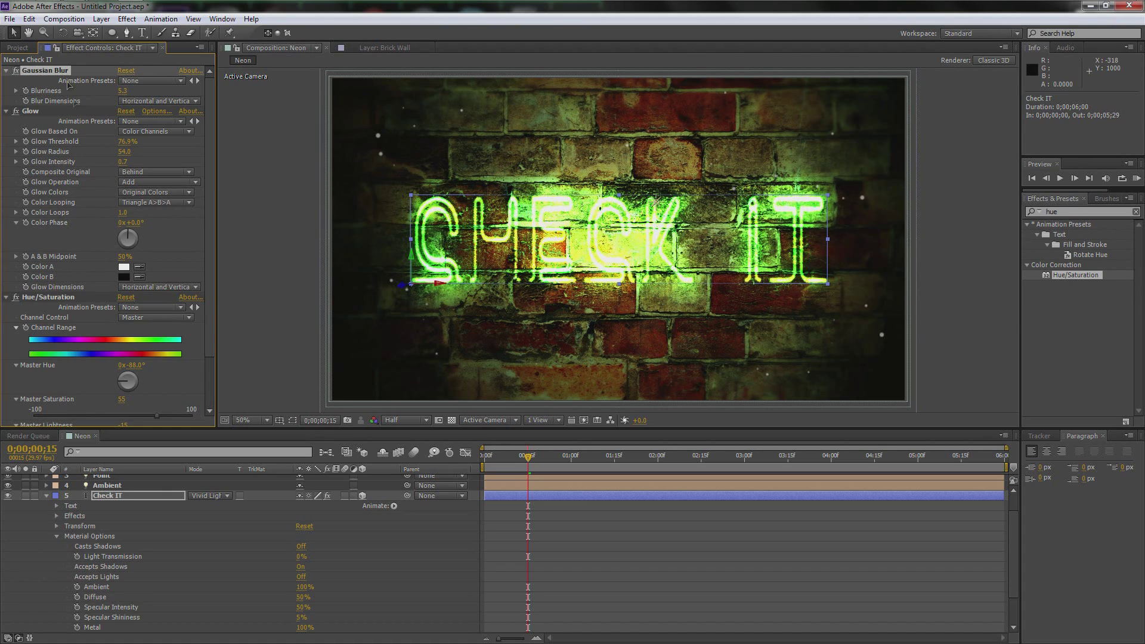
{"action": "left_click", "coordinate": [46, 298], "text": "shift"}
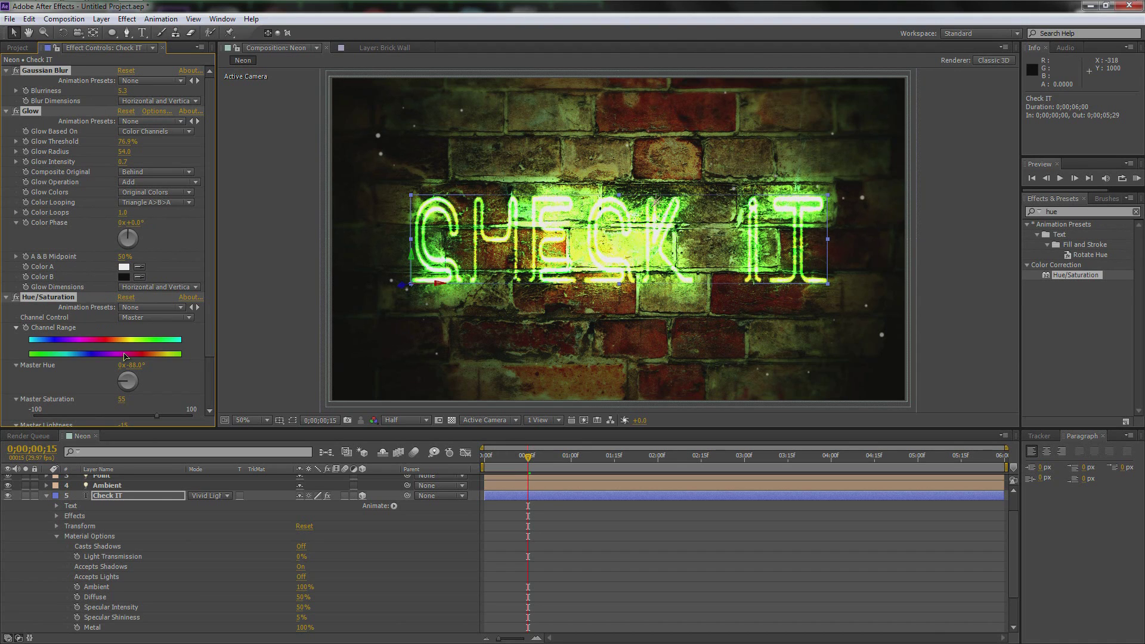
{"action": "left_click", "coordinate": [47, 497]}
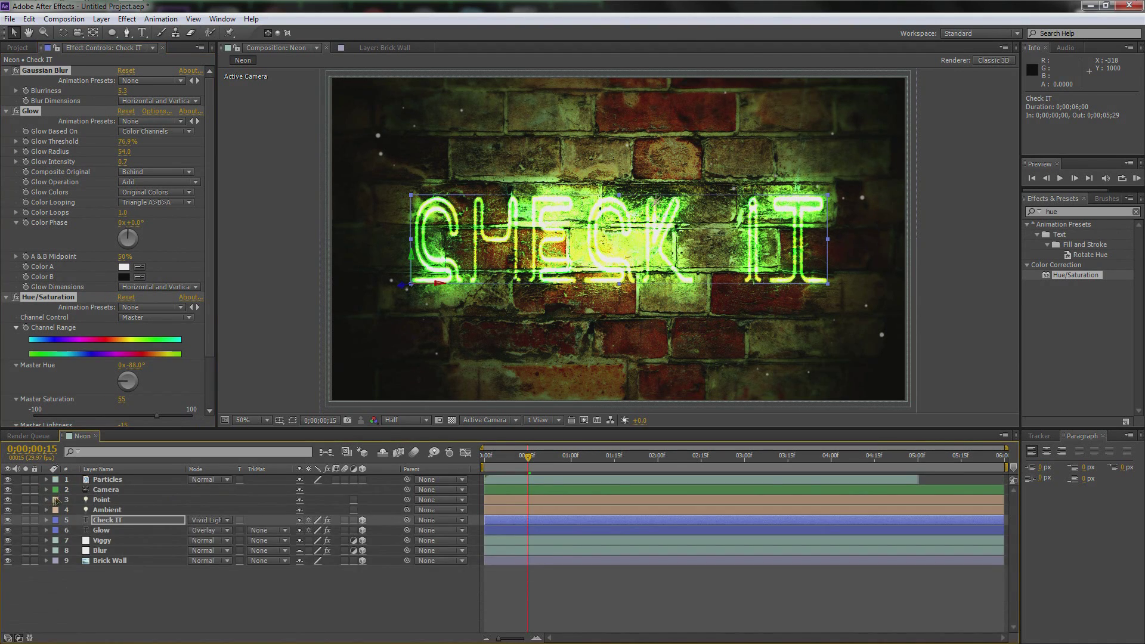
{"action": "left_click", "coordinate": [104, 480]}
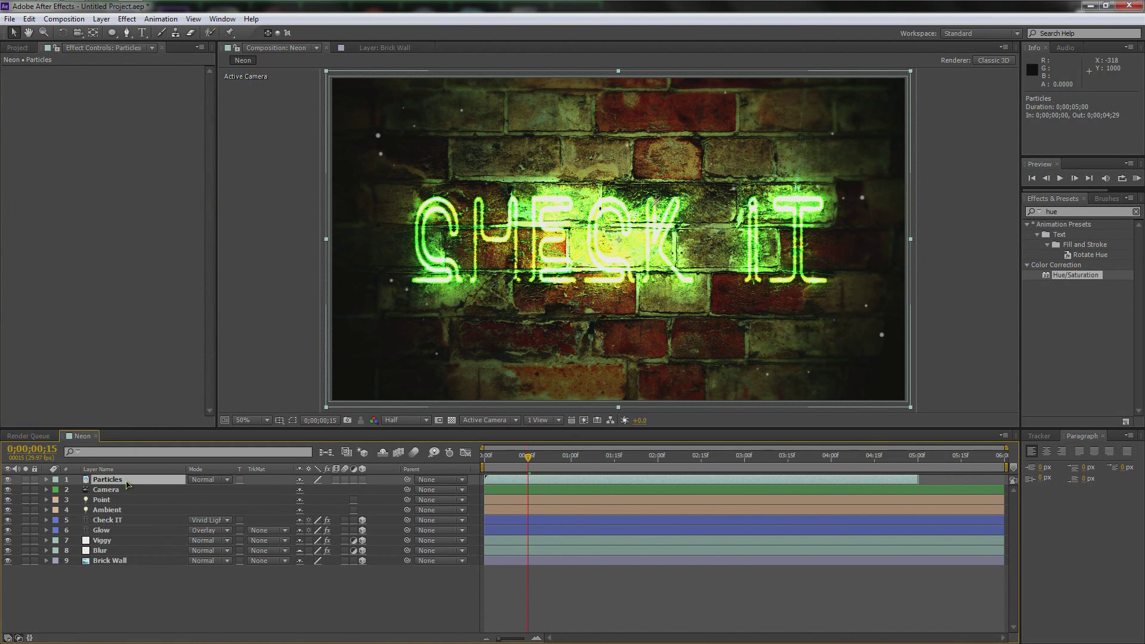
{"action": "key", "text": "ctrl+v"}
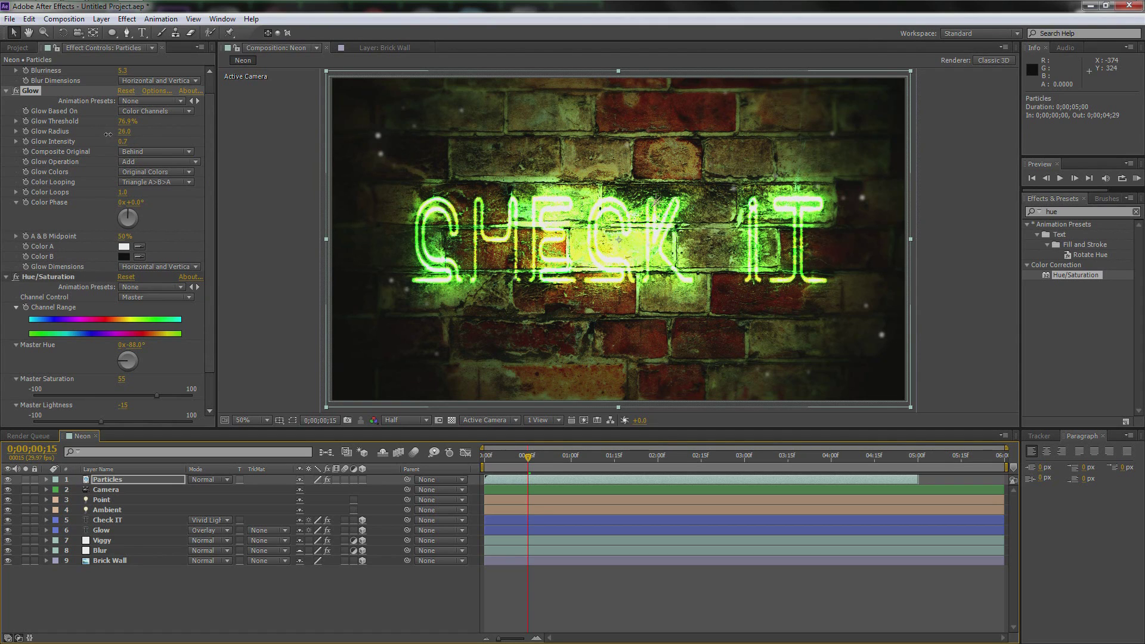
- Lower the Particles layer's Glow Radius to 18 and Glow Threshold to 21.6%
{"action": "left_click_drag", "start_coordinate": [123, 121], "coordinate": [98, 125]}
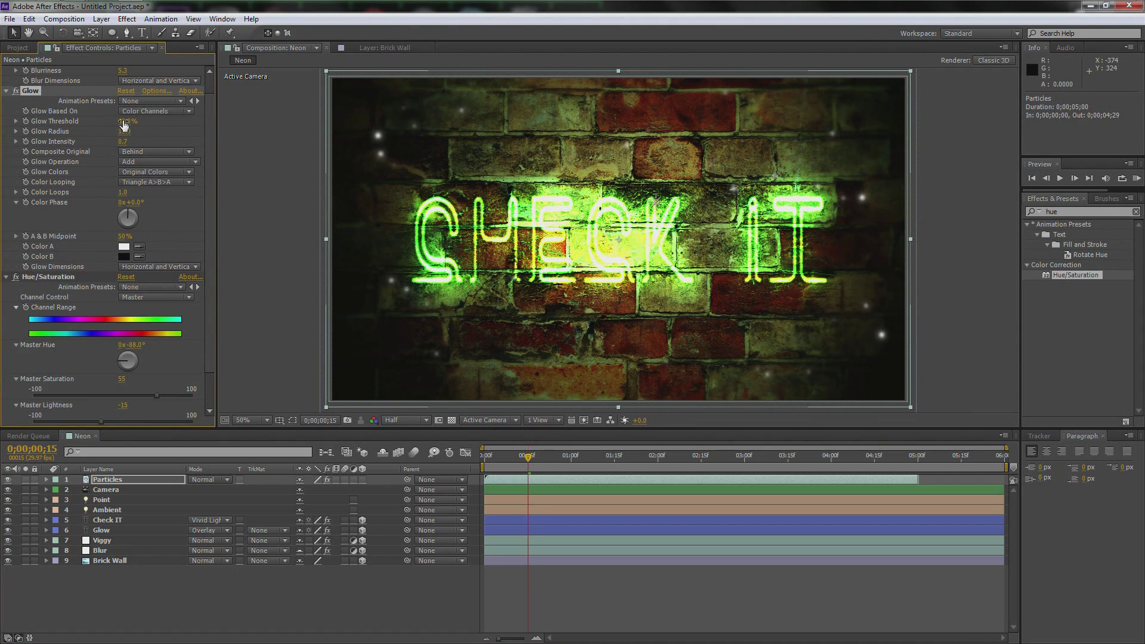
{"action": "left_click_drag", "start_coordinate": [98, 125], "coordinate": [96, 125]}
- Set Master Saturation to 73 and Master Lightness to 7 in the Particles layer's Hue/Saturation effect
{"action": "scroll", "coordinate": [164, 354], "scroll_direction": "down", "scroll_amount": 2}
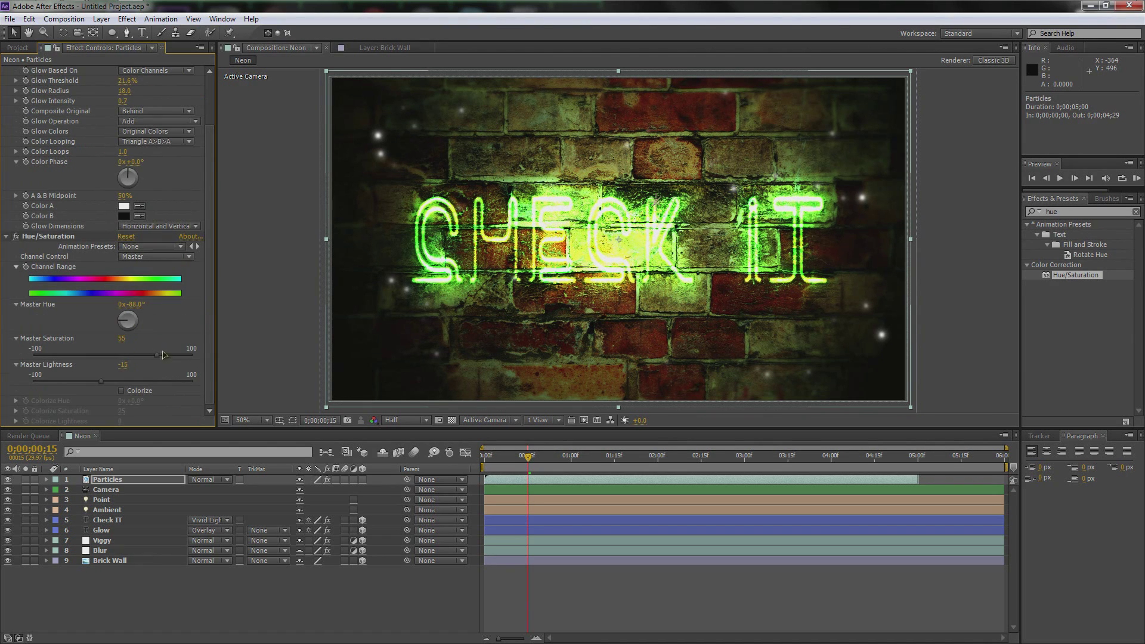
{"action": "left_click_drag", "start_coordinate": [158, 357], "coordinate": [172, 358]}
{"action": "left_click_drag", "start_coordinate": [101, 381], "coordinate": [120, 381]}
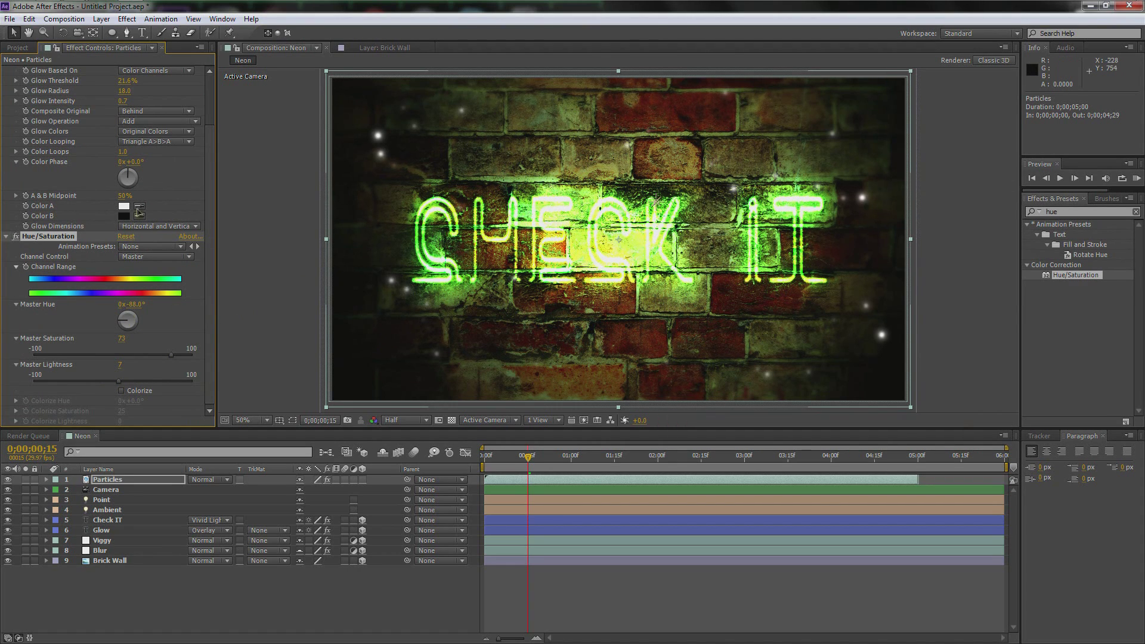
- Set the Particles layer's Glow Threshold to 39.6% and Glow Intensity to 1.1, and delete its Gaussian Blur effect
{"action": "scroll", "coordinate": [125, 138], "scroll_direction": "up", "scroll_amount": 3}
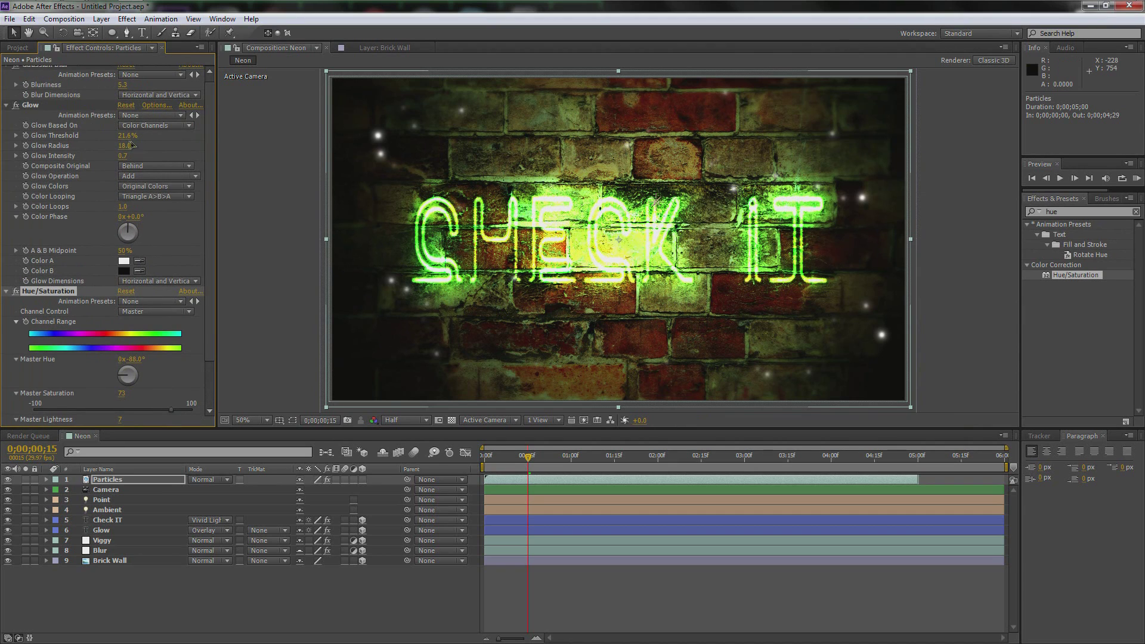
{"action": "left_click_drag", "start_coordinate": [124, 140], "coordinate": [140, 154]}
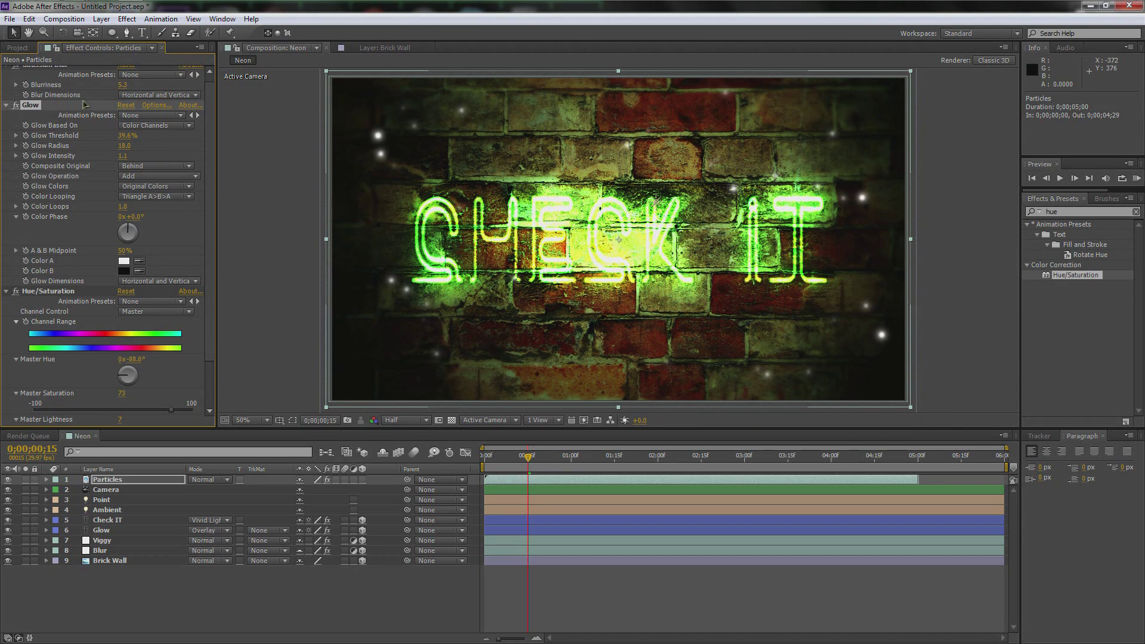
{"action": "scroll", "coordinate": [84, 104], "scroll_direction": "up", "scroll_amount": 1}
{"action": "left_click", "coordinate": [48, 72]}
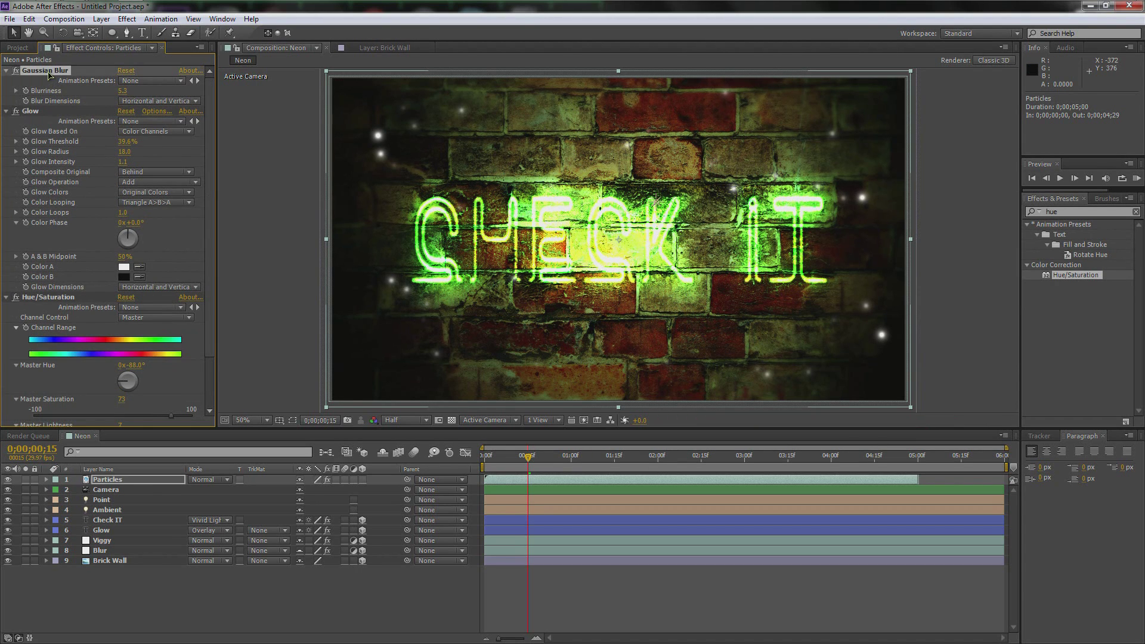
{"action": "key", "text": "Delete"}
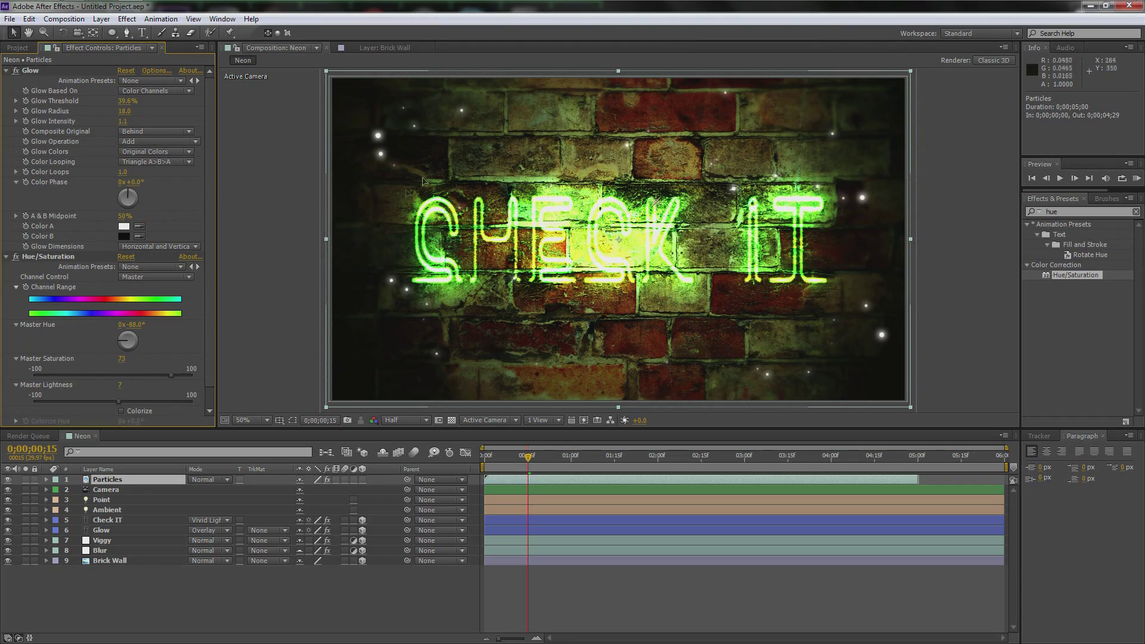
- Raise Master Saturation to 96 in the Particles layer's Hue/Saturation effect
{"action": "key", "text": "period"}
{"action": "key", "text": "period"}
{"action": "left_click_drag", "start_coordinate": [418, 161], "coordinate": [689, 329]}
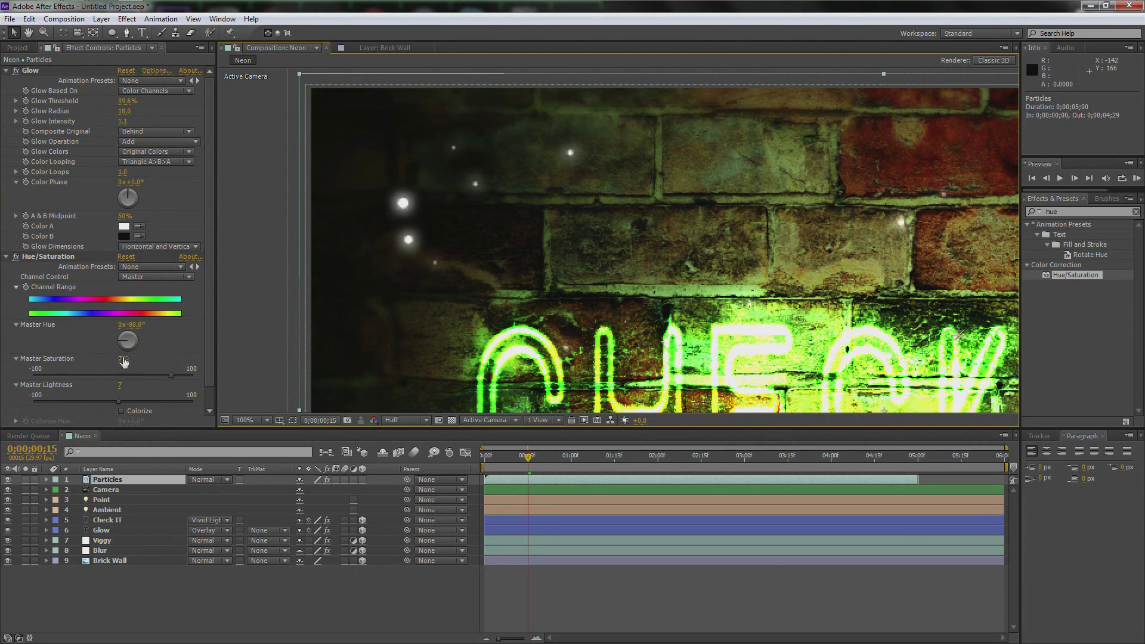
{"action": "left_click_drag", "start_coordinate": [173, 376], "coordinate": [191, 377]}
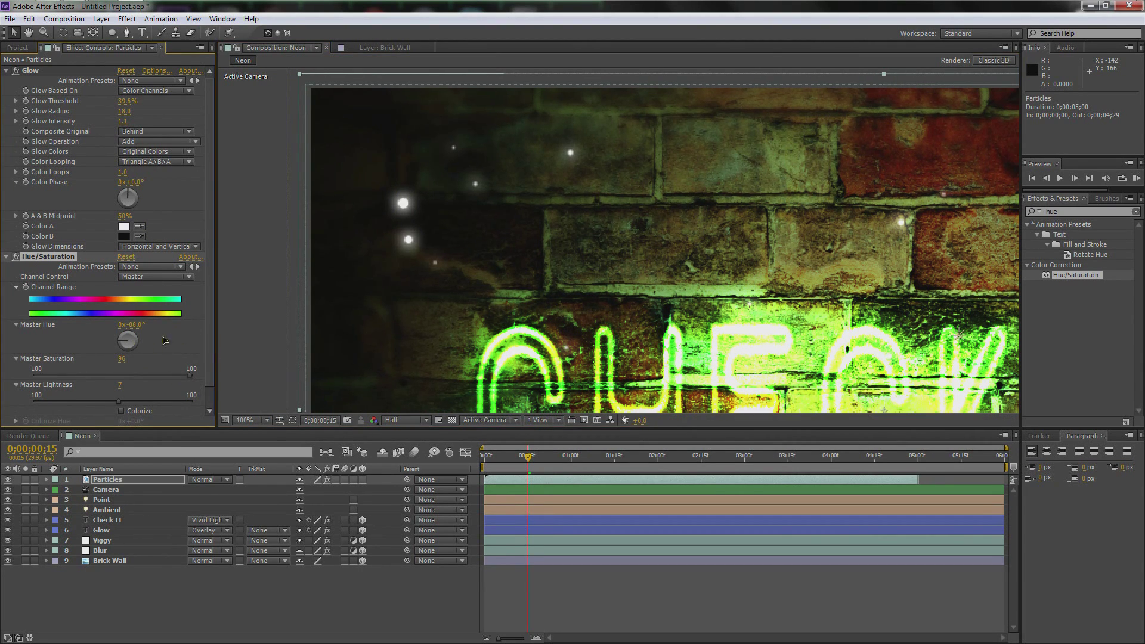
- Set the Particles layer's Glow Threshold to 78.4%, Glow Radius to 11 and Glow Intensity to 2.0
{"action": "left_click_drag", "start_coordinate": [123, 111], "coordinate": [109, 113]}
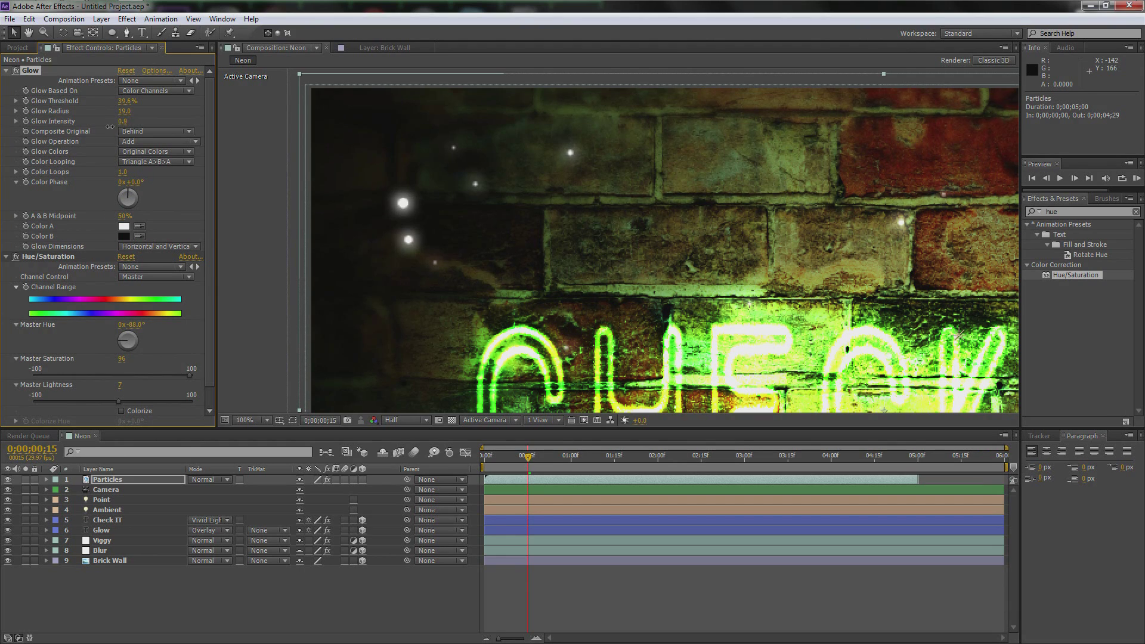
{"action": "left_click_drag", "start_coordinate": [122, 118], "coordinate": [111, 111]}
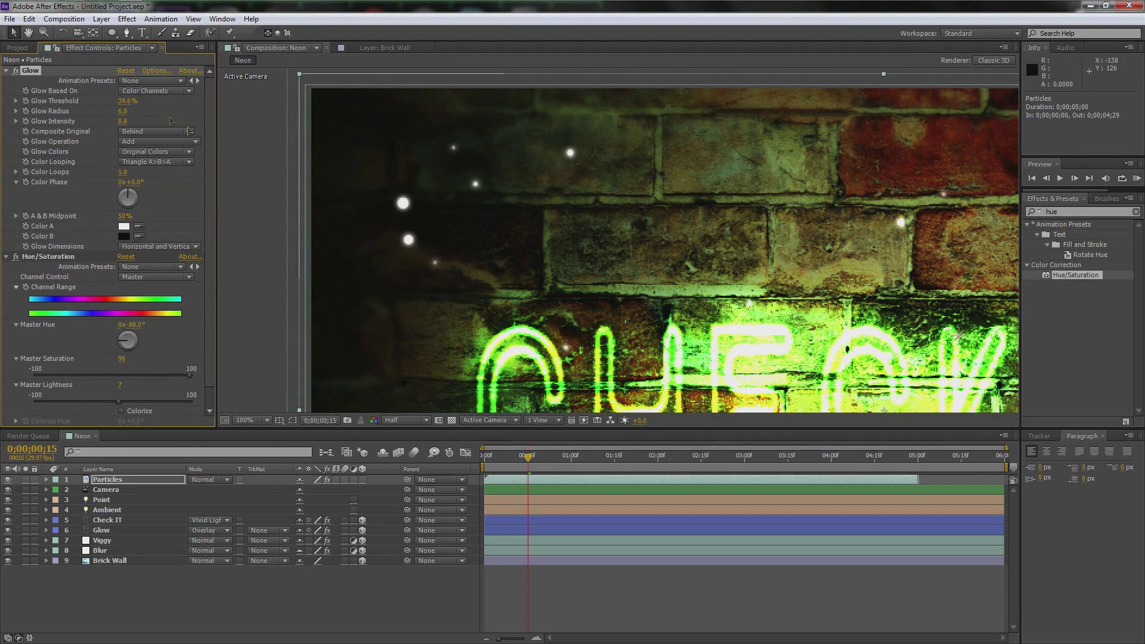
{"action": "left_click_drag", "start_coordinate": [123, 111], "coordinate": [127, 111]}
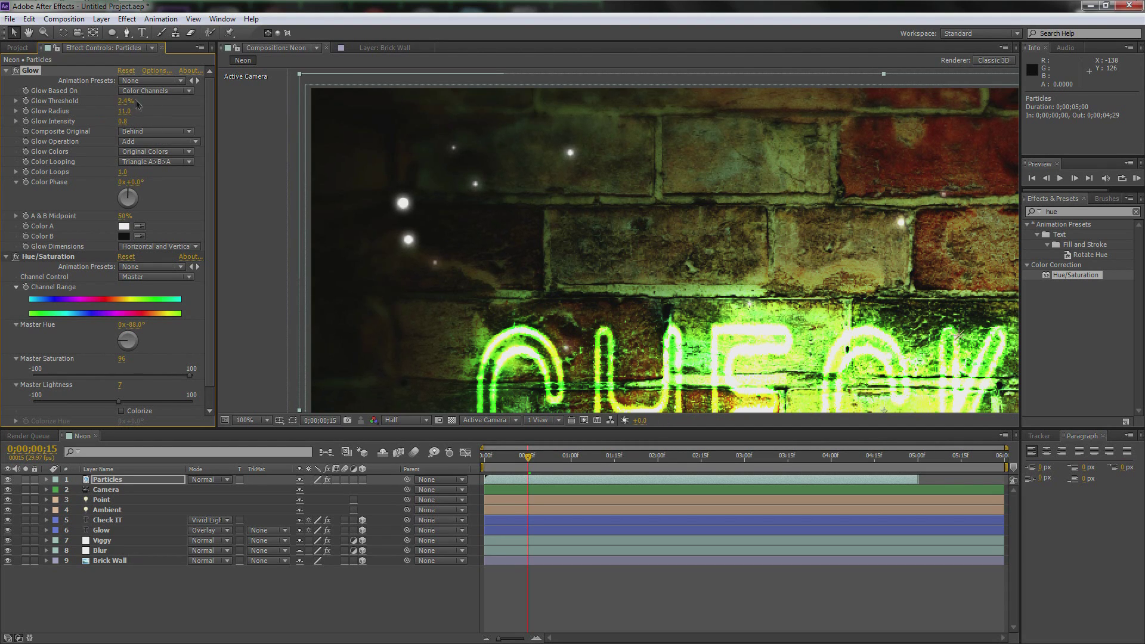
{"action": "left_click_drag", "start_coordinate": [137, 105], "coordinate": [166, 103]}
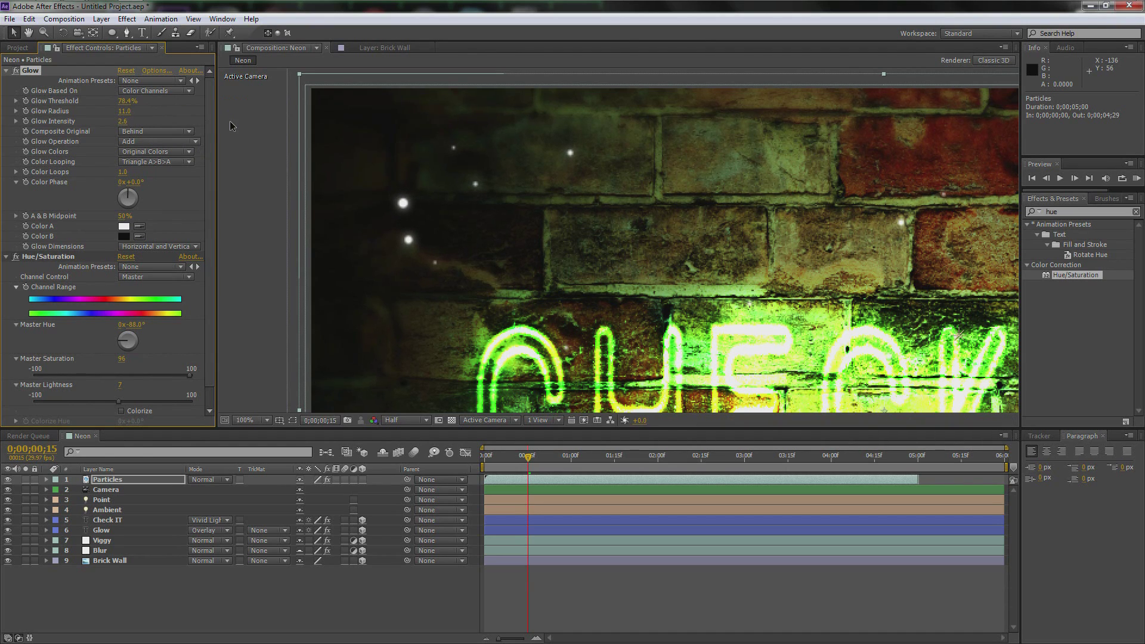
{"action": "left_click_drag", "start_coordinate": [129, 122], "coordinate": [98, 124]}
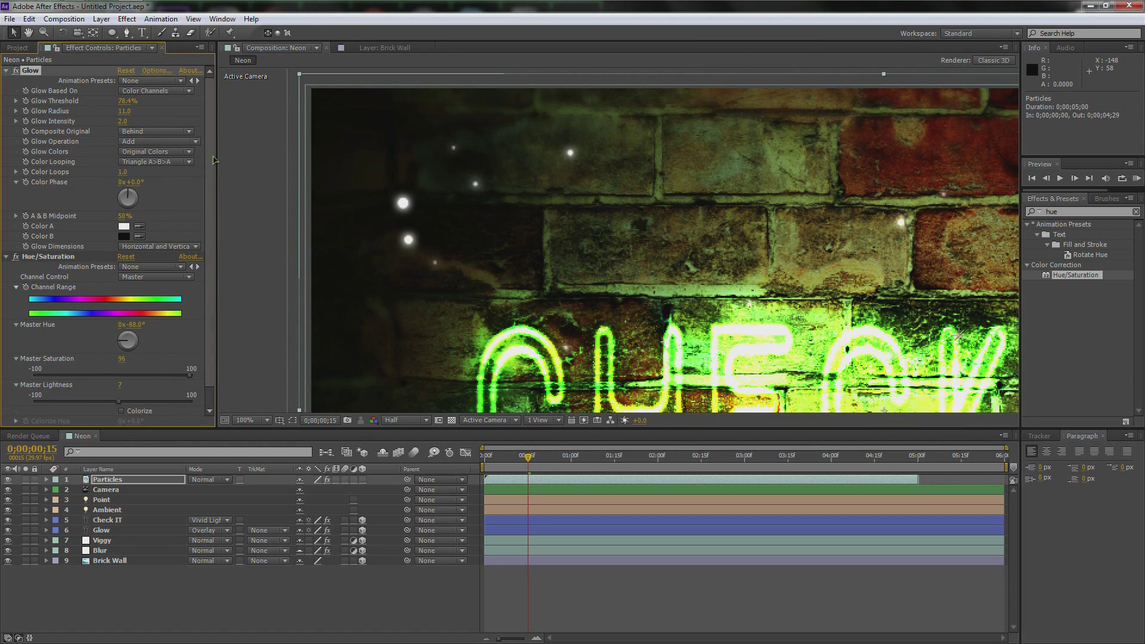
- Try the Luminosity blending mode on the Particles layer, and settle on Soft Light
{"action": "scroll", "coordinate": [213, 165], "scroll_direction": "down", "scroll_amount": 1}
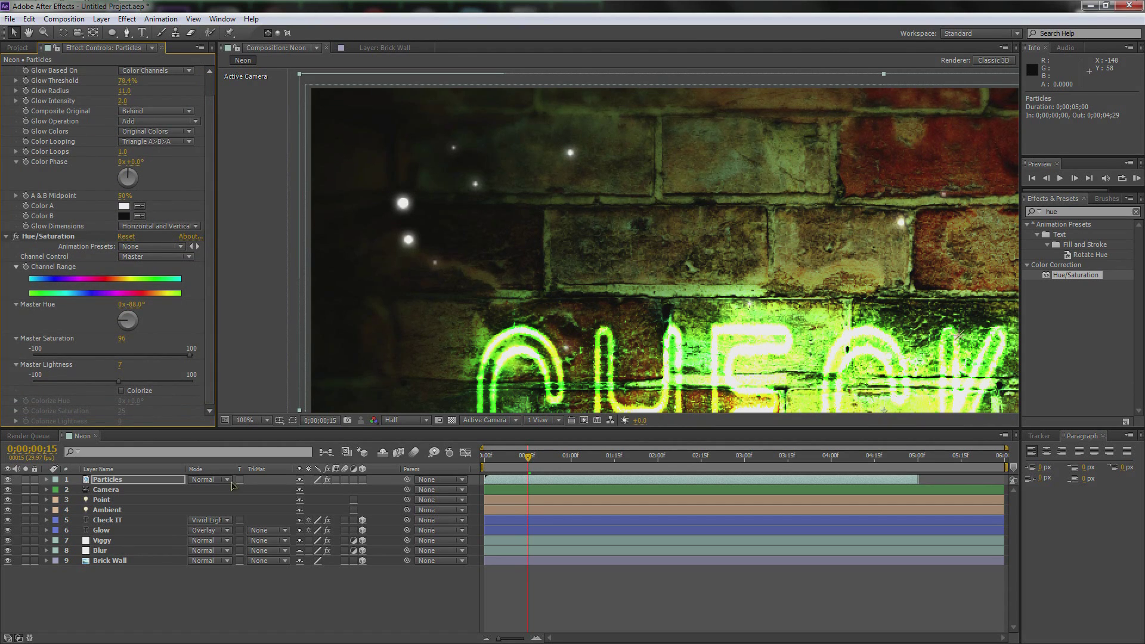
{"action": "scroll", "coordinate": [512, 295], "scroll_direction": "down", "scroll_amount": 1}
{"action": "scroll", "coordinate": [572, 293], "scroll_direction": "down", "scroll_amount": 1}
{"action": "scroll", "coordinate": [577, 293], "scroll_direction": "up", "scroll_amount": 1}
{"action": "key", "text": "space"}
{"action": "left_click_drag", "start_coordinate": [649, 296], "coordinate": [516, 213]}
{"action": "mouse_move", "coordinate": [1105, 5]}
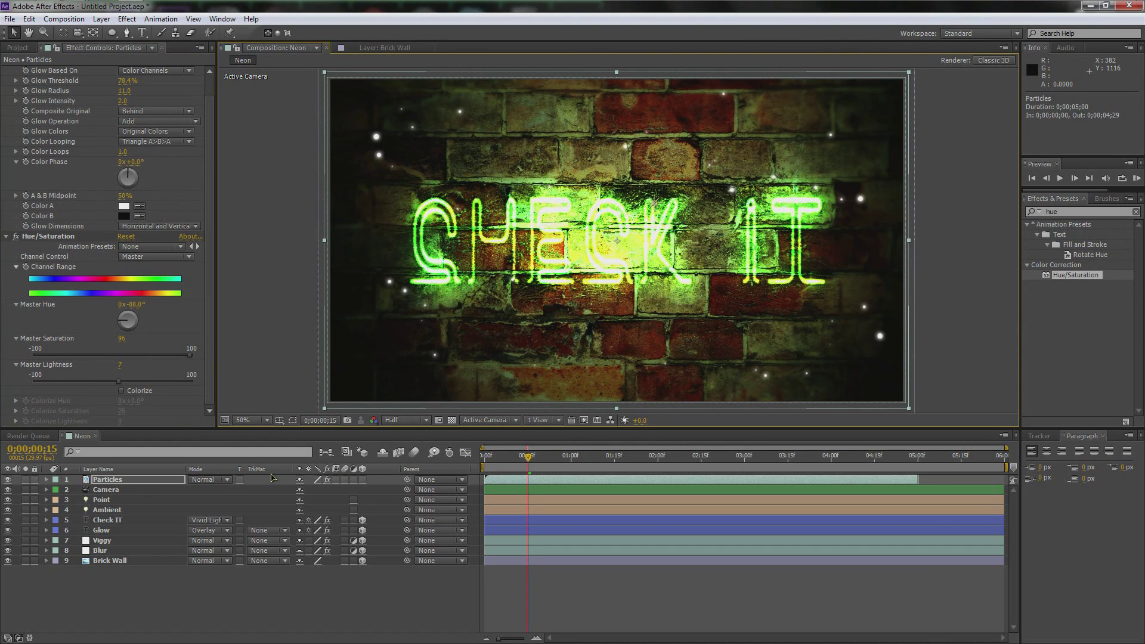
{"action": "left_click", "coordinate": [203, 480]}
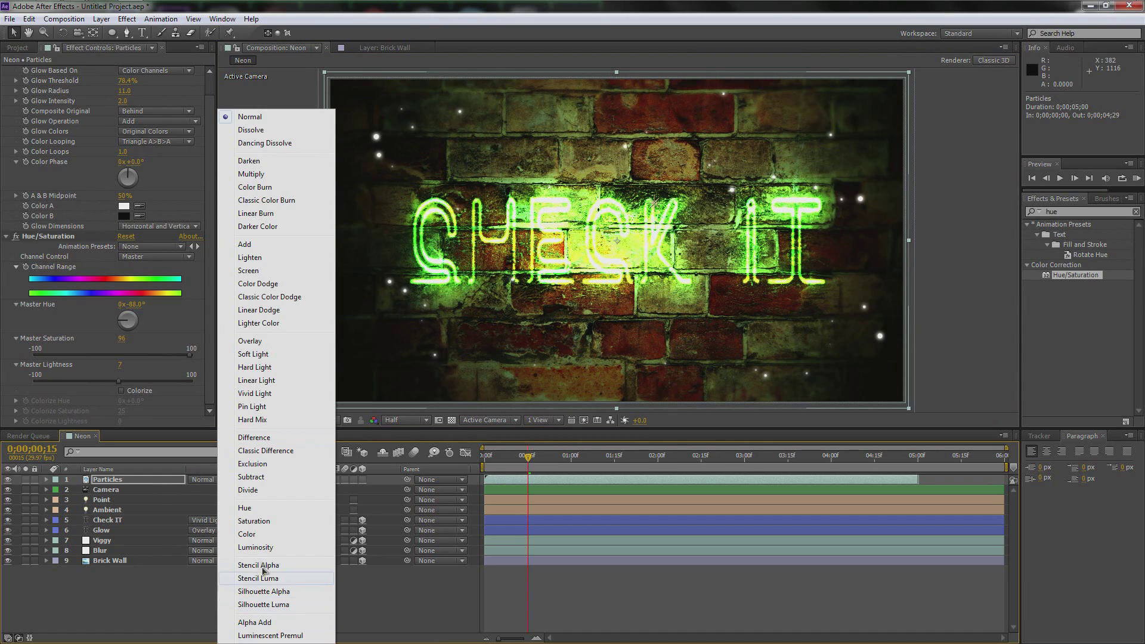
{"action": "left_click", "coordinate": [260, 548]}
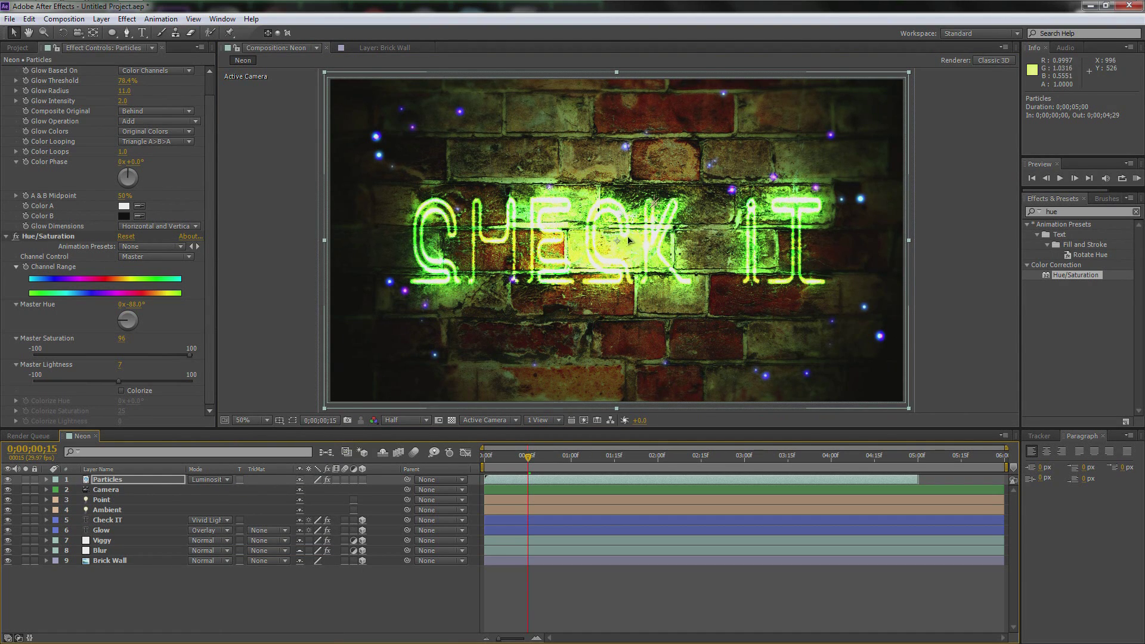
{"action": "left_click", "coordinate": [209, 480]}
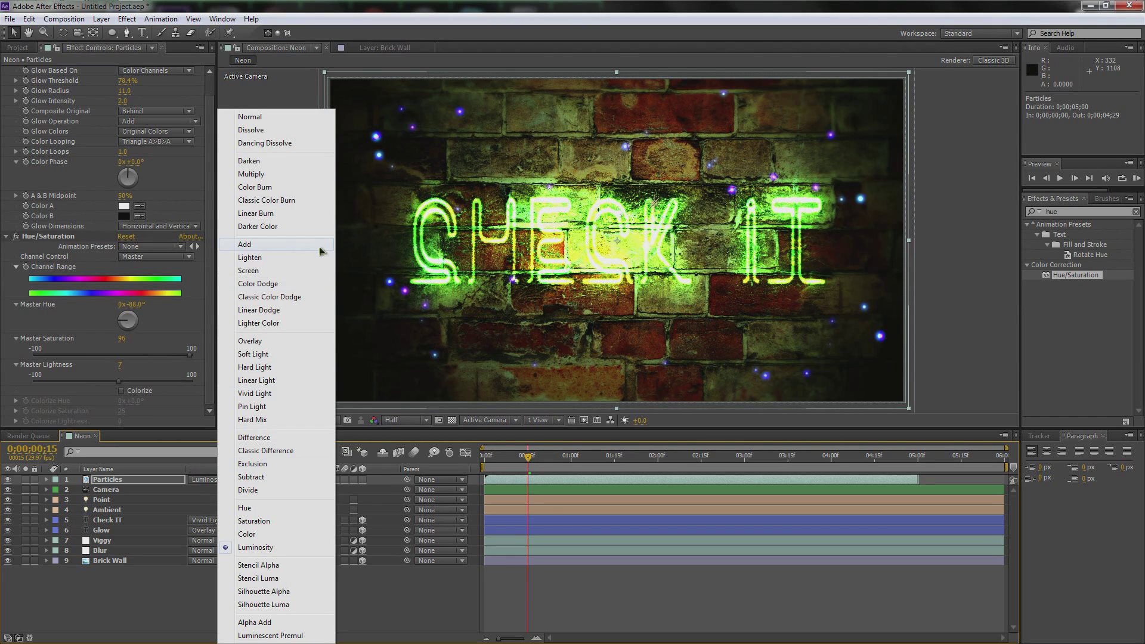
{"action": "left_click", "coordinate": [261, 356]}
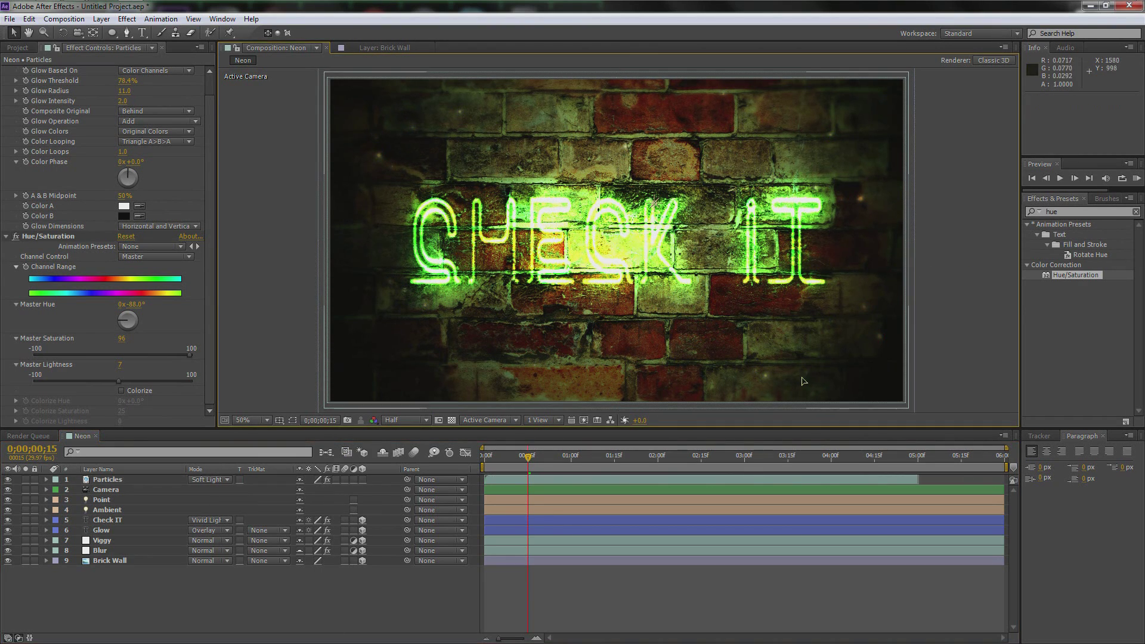
- Keyframe the Particles layer's Opacity at 100% at 0;00;03;00 and fade it out by 0;00;05;00
{"action": "left_click", "coordinate": [113, 480]}
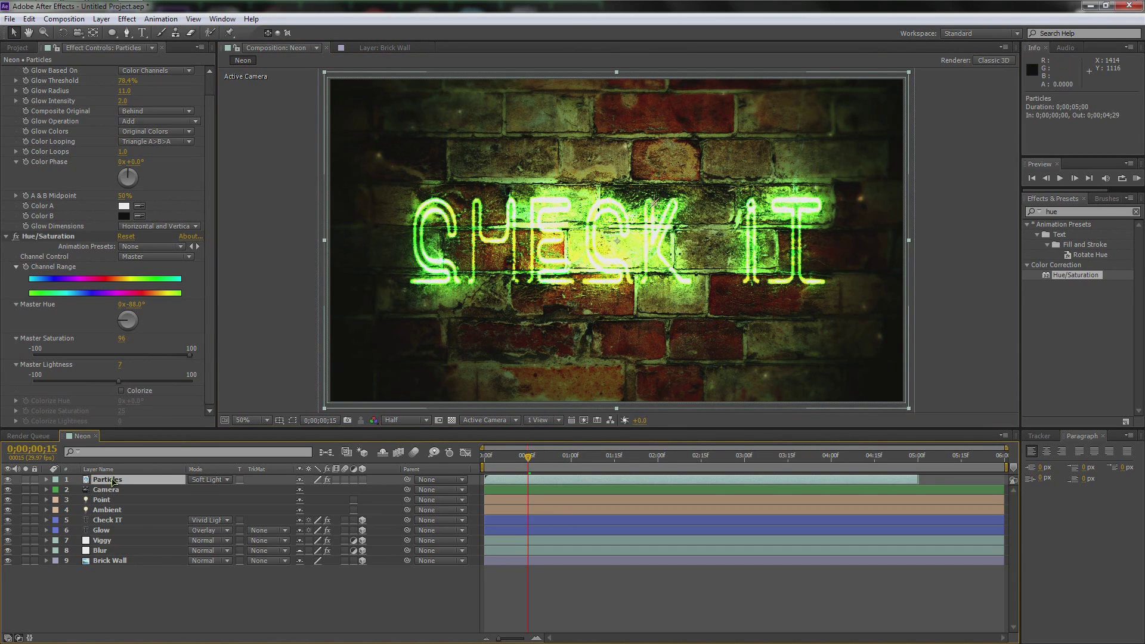
{"action": "key", "text": "t"}
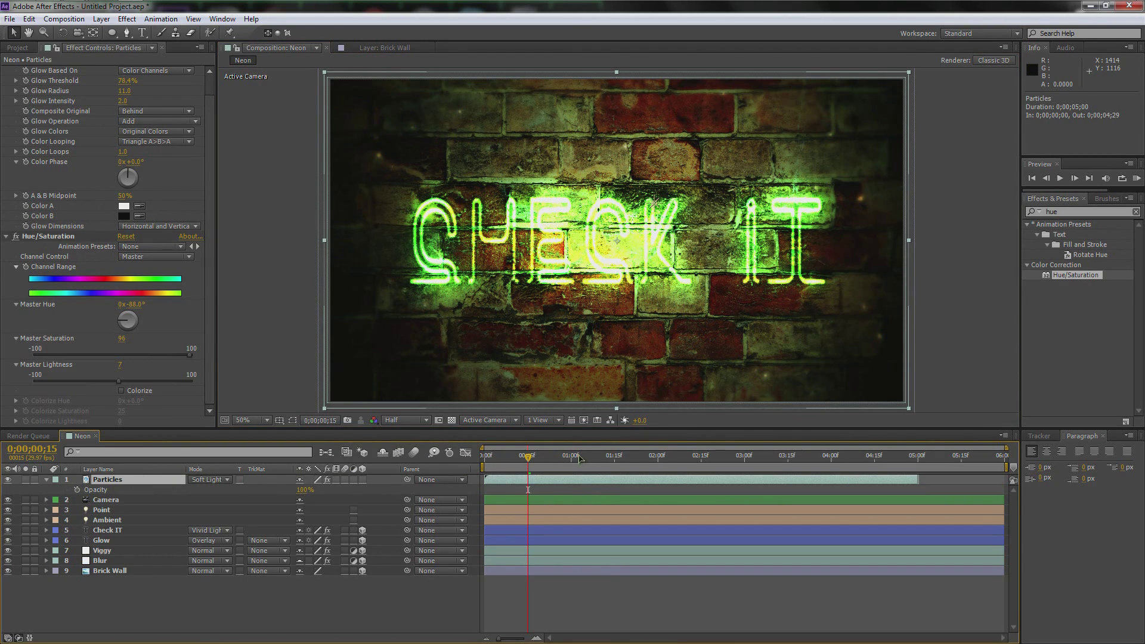
{"action": "left_click_drag", "start_coordinate": [528, 458], "coordinate": [745, 458]}
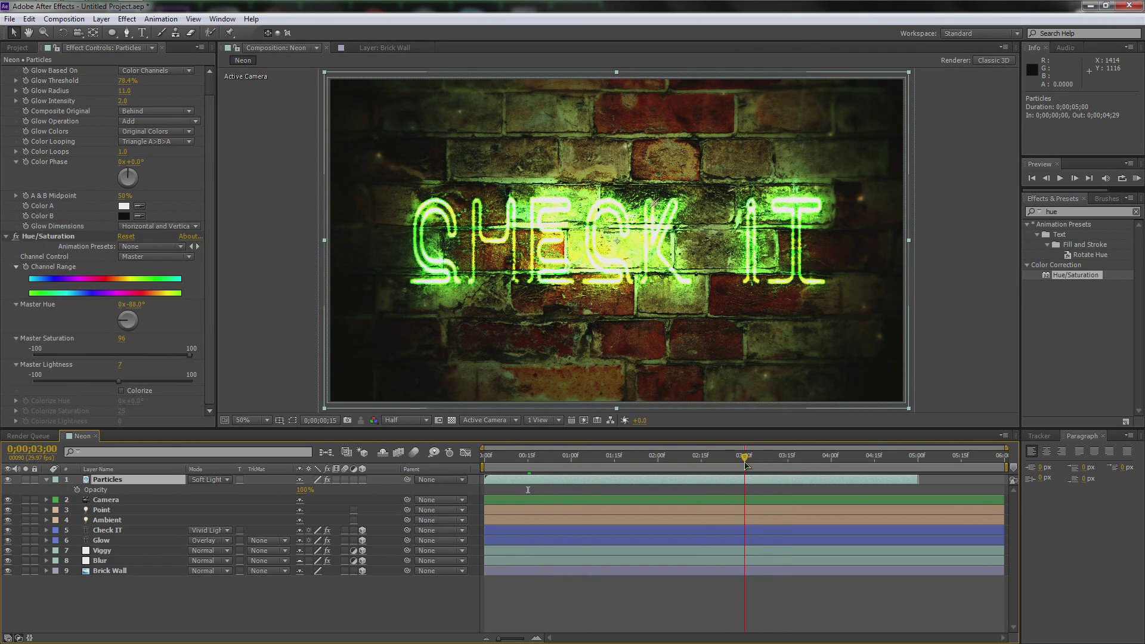
{"action": "left_click", "coordinate": [77, 489]}
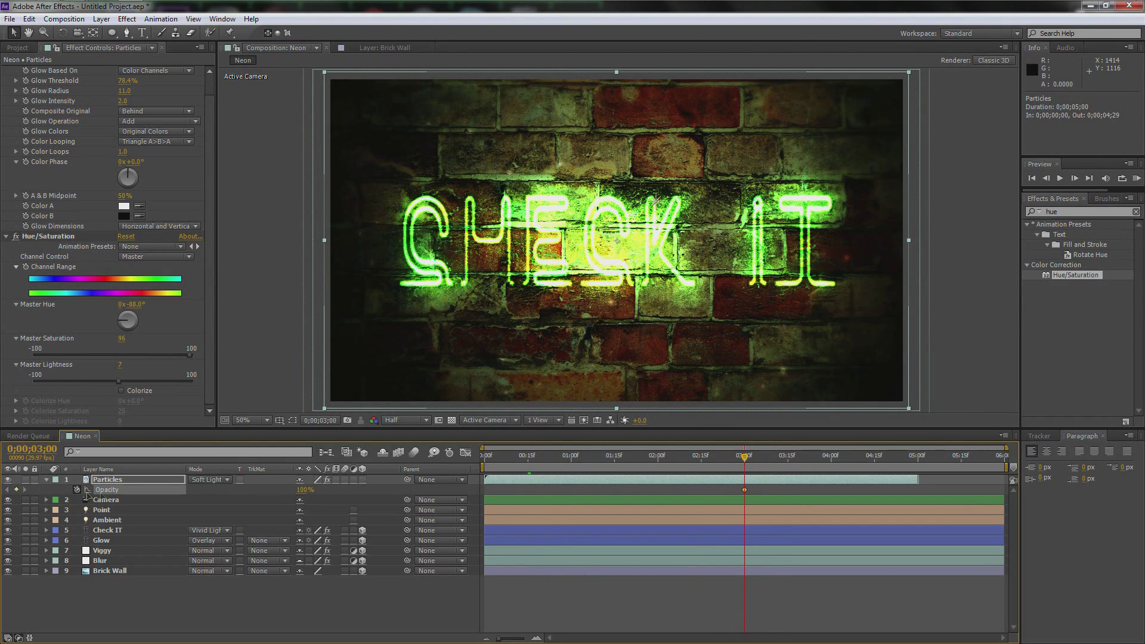
{"action": "left_click_drag", "start_coordinate": [745, 458], "coordinate": [917, 457]}
{"action": "left_click_drag", "start_coordinate": [301, 490], "coordinate": [277, 490]}
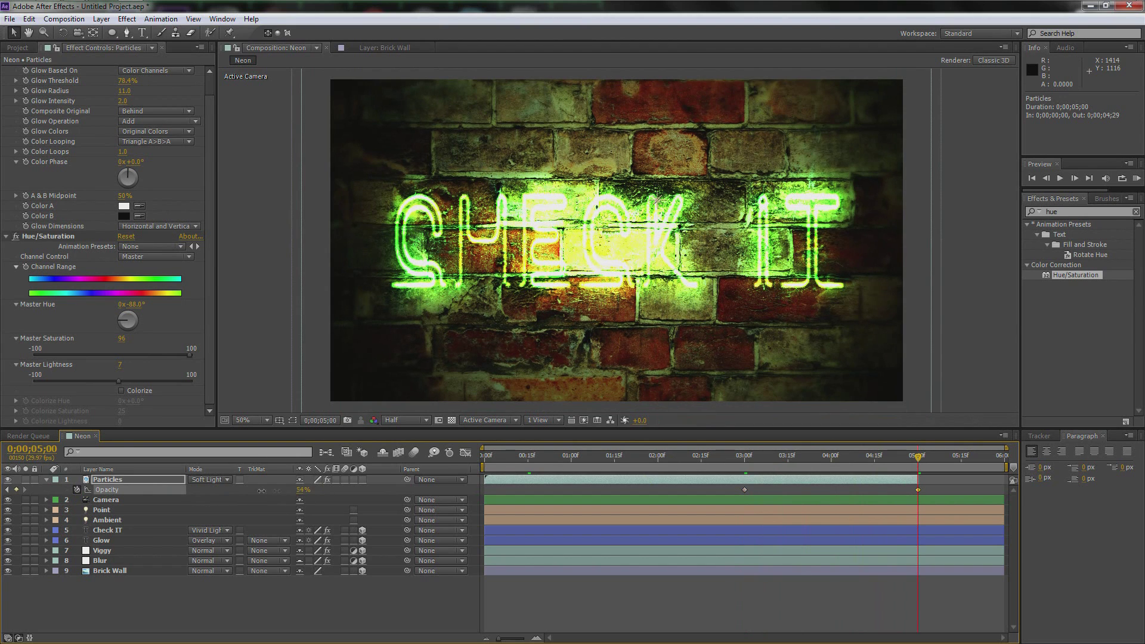
- Scrub through the particle fade and play a RAM preview of the Neon composition
{"action": "left_click_drag", "start_coordinate": [828, 456], "coordinate": [814, 456]}
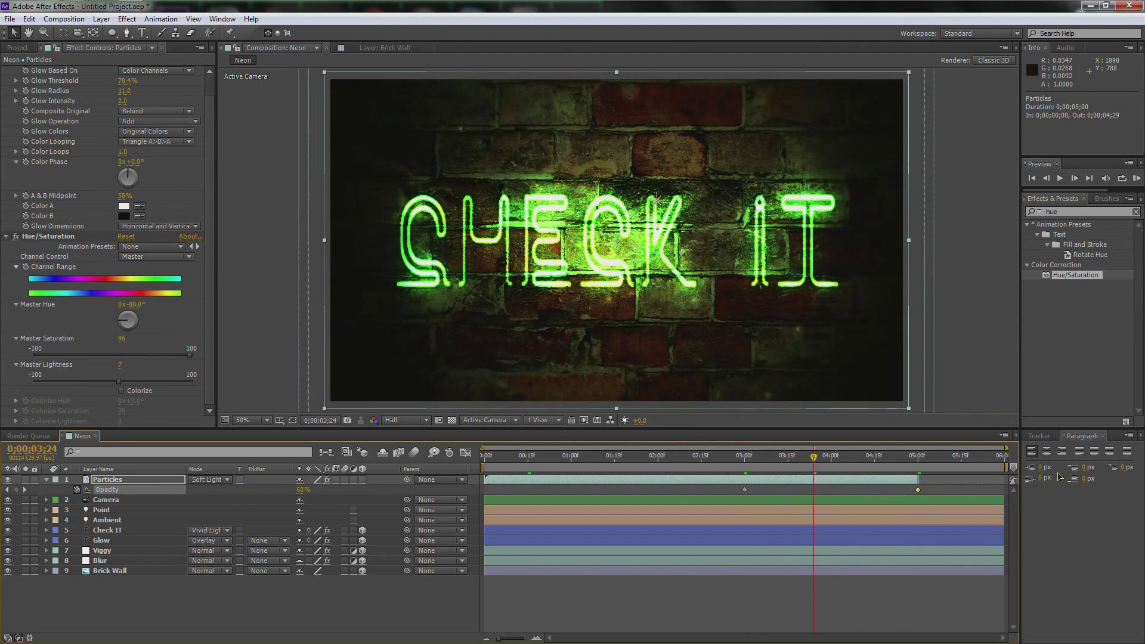
{"action": "left_click_drag", "start_coordinate": [815, 457], "coordinate": [557, 458]}
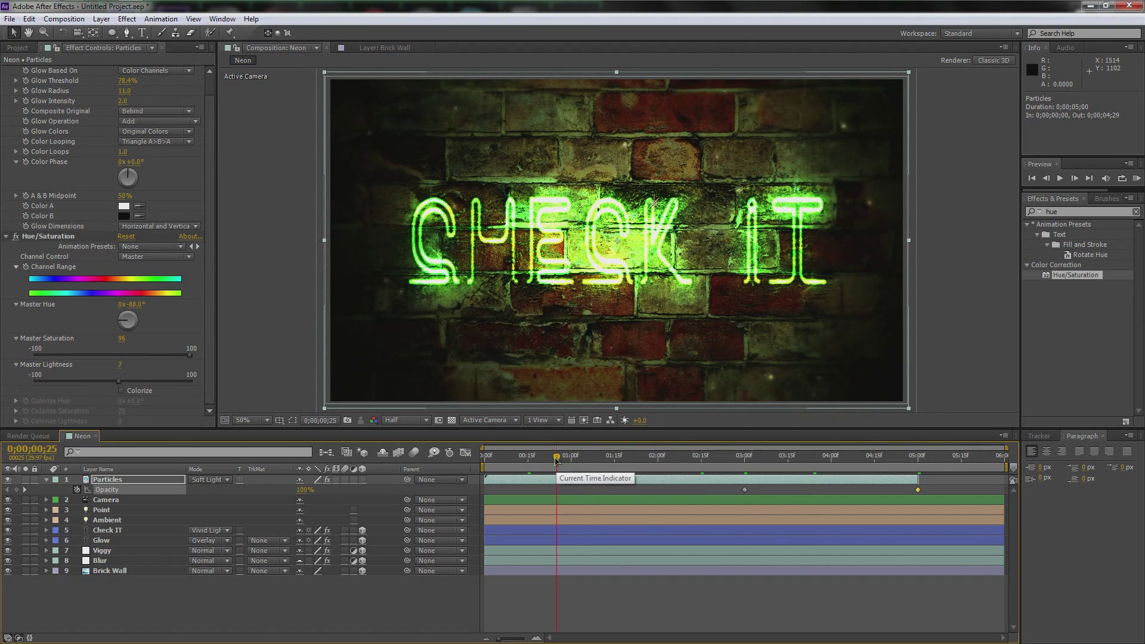
{"action": "key", "text": "KP_0"}
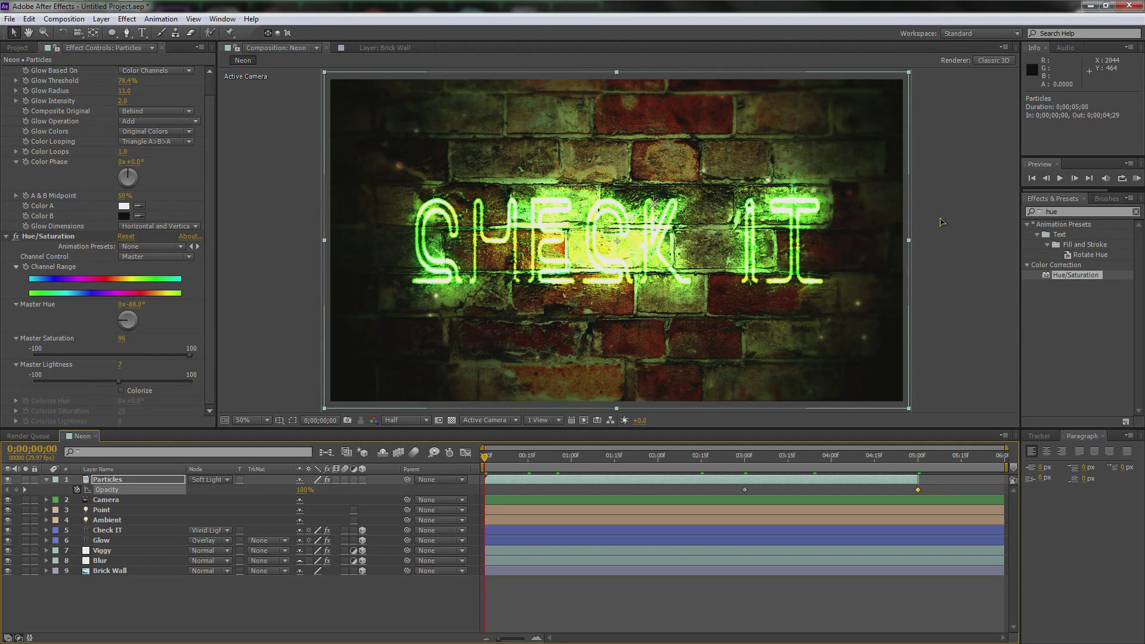
- Add the Neon composition to the render queue with Windows Media as the output format
{"action": "left_click", "coordinate": [64, 19]}
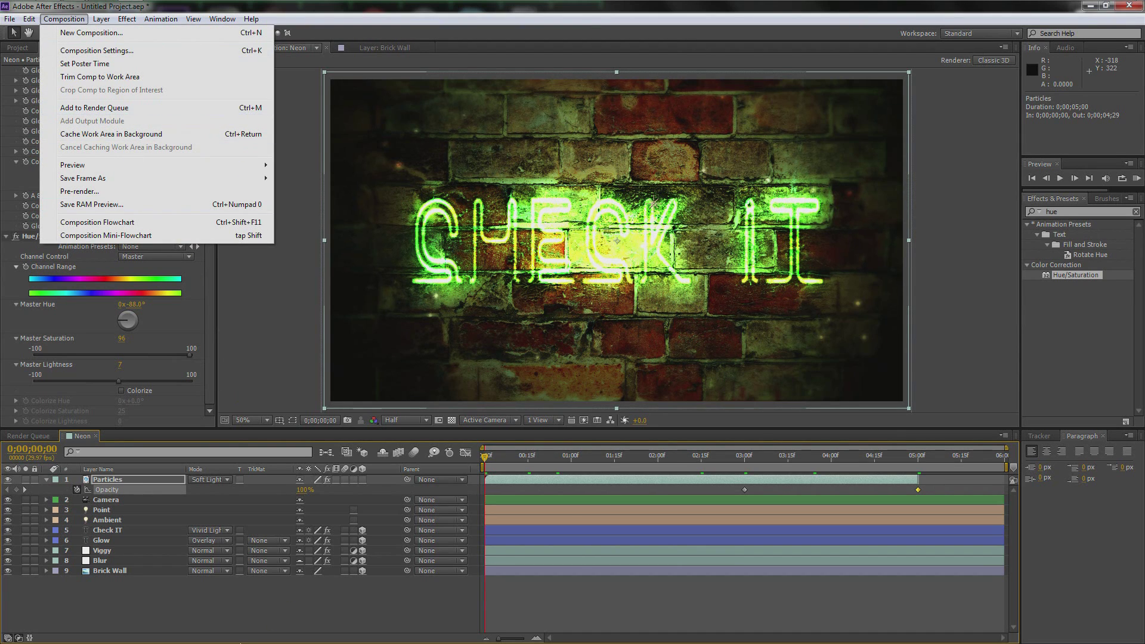
{"action": "left_click", "coordinate": [207, 602]}
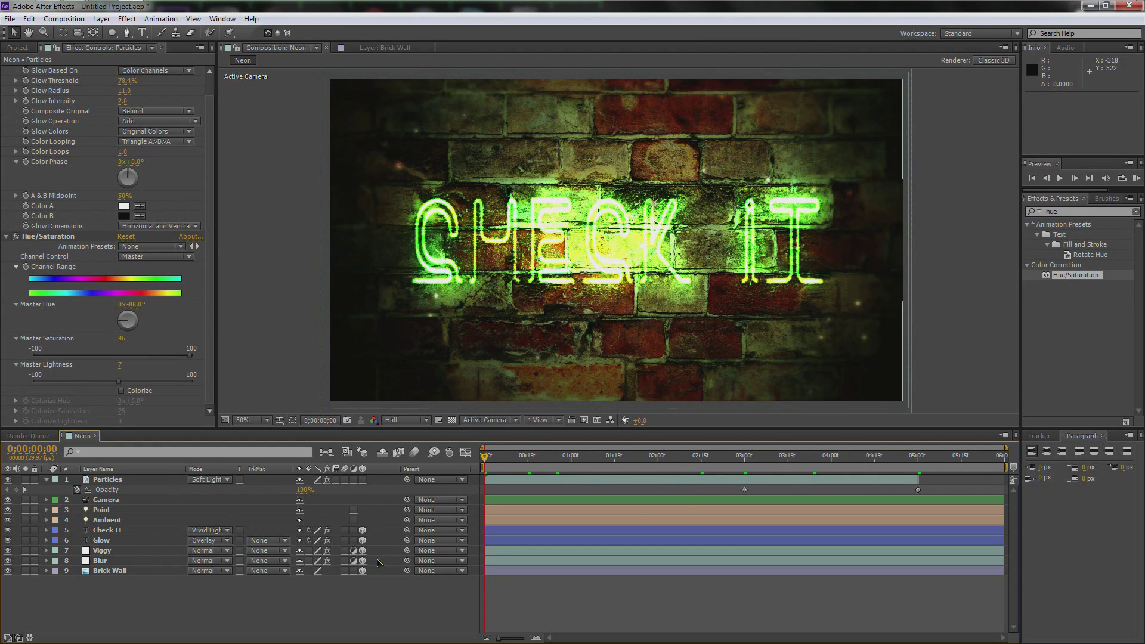
{"action": "key", "text": "ctrl+m"}
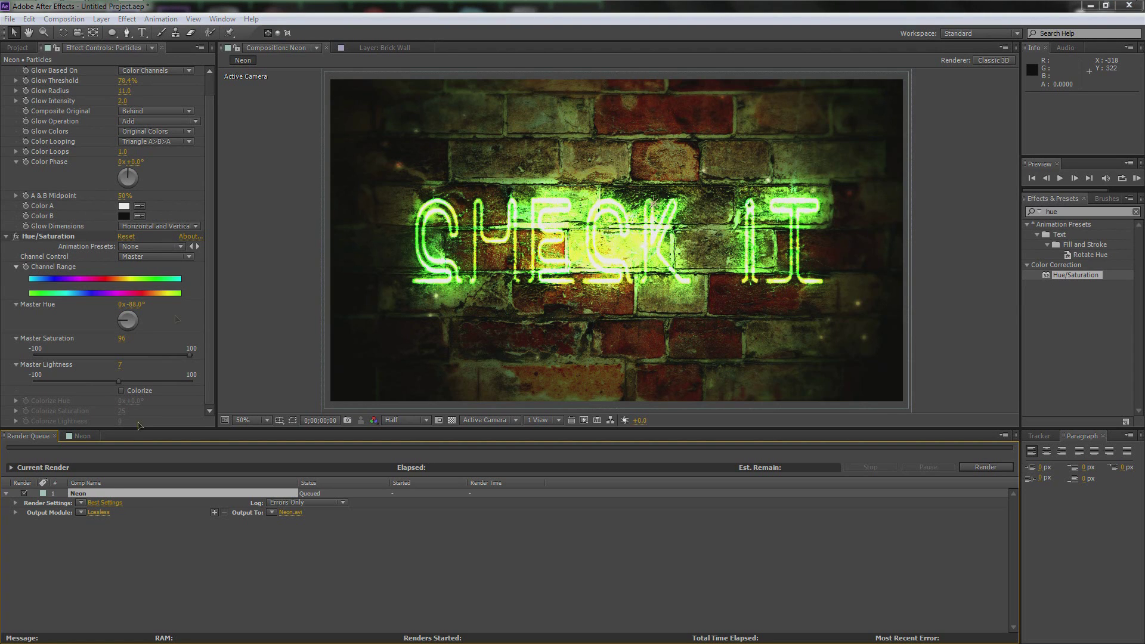
{"action": "left_click", "coordinate": [540, 182]}
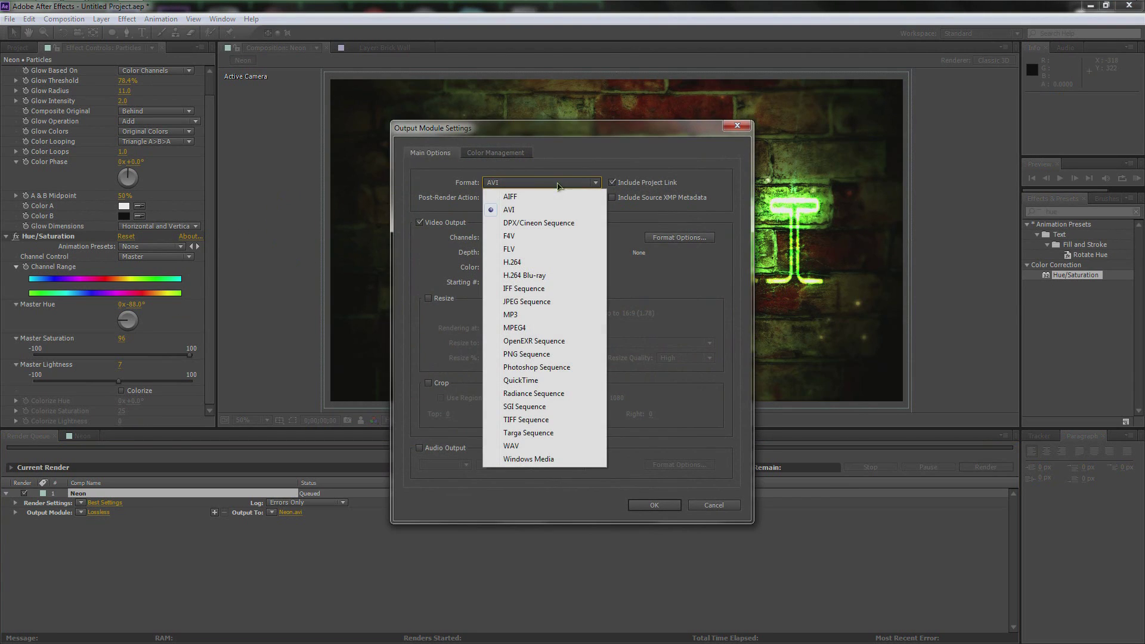
{"action": "left_click", "coordinate": [534, 458]}
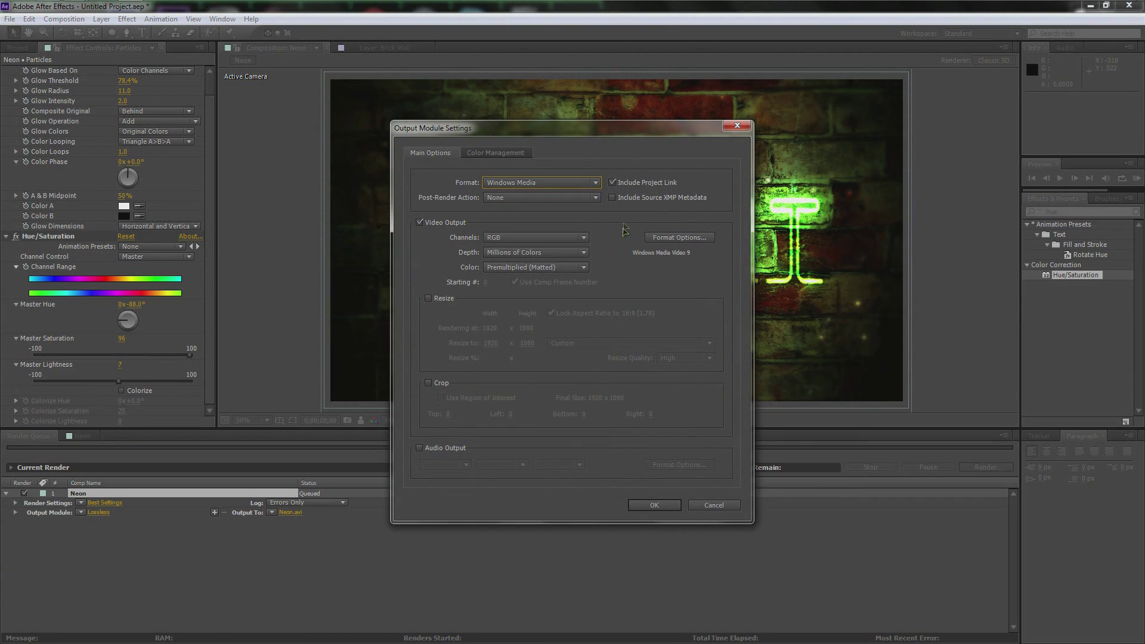
{"action": "left_click", "coordinate": [292, 514]}
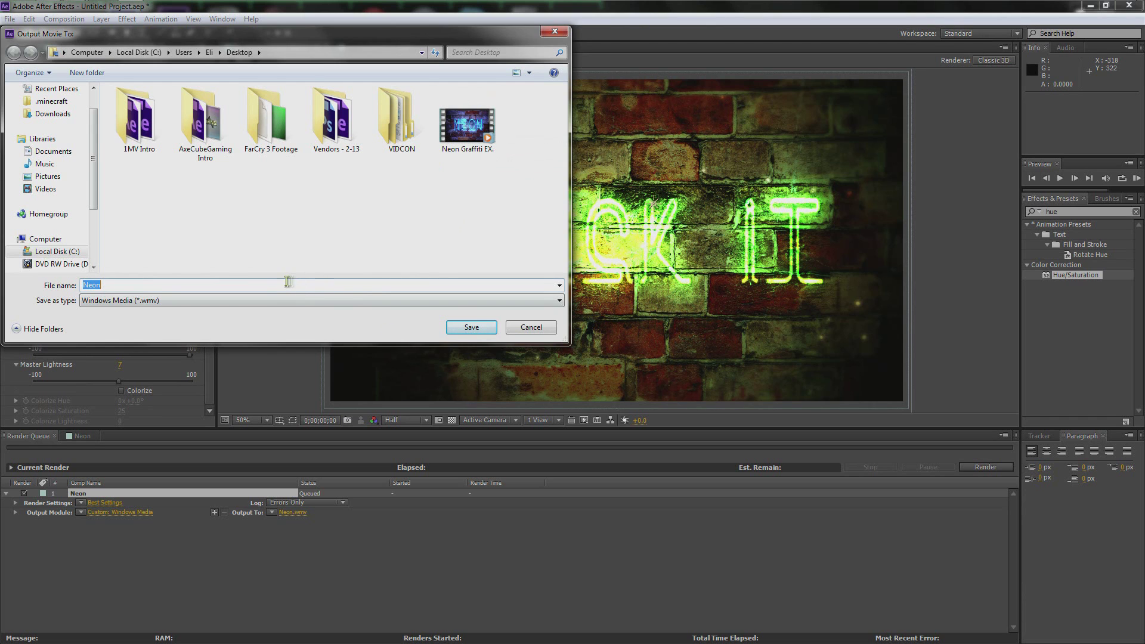
{"action": "left_click", "coordinate": [530, 329]}
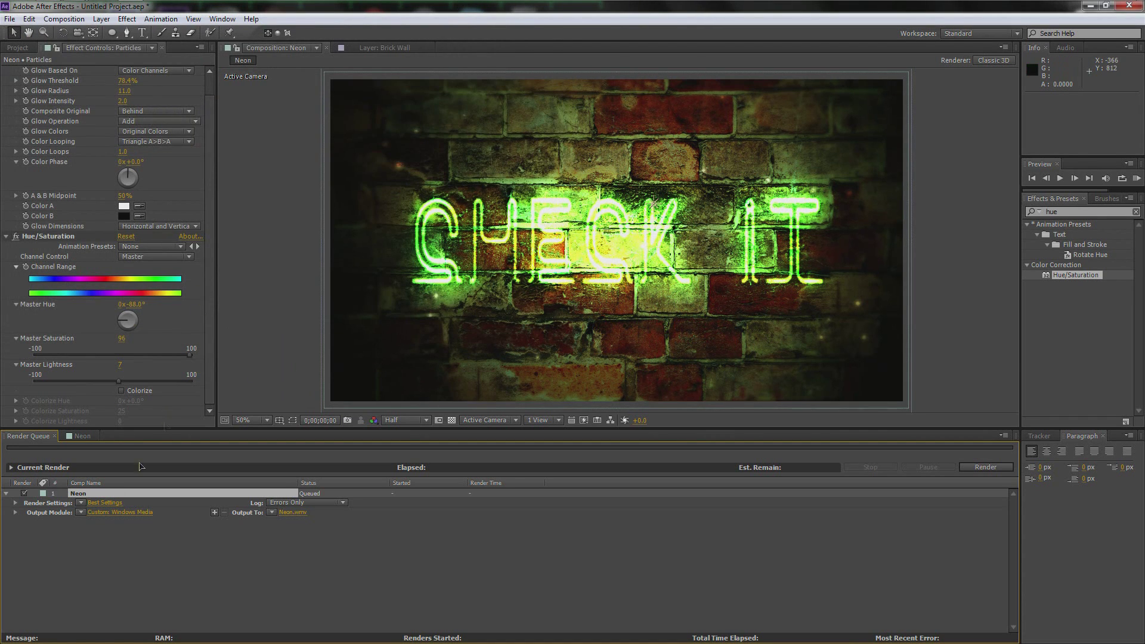
- Roughly double the Glow Radius on the Neon composition's Glow layer and check the result at 0;00;03;15
{"action": "left_click", "coordinate": [82, 435]}
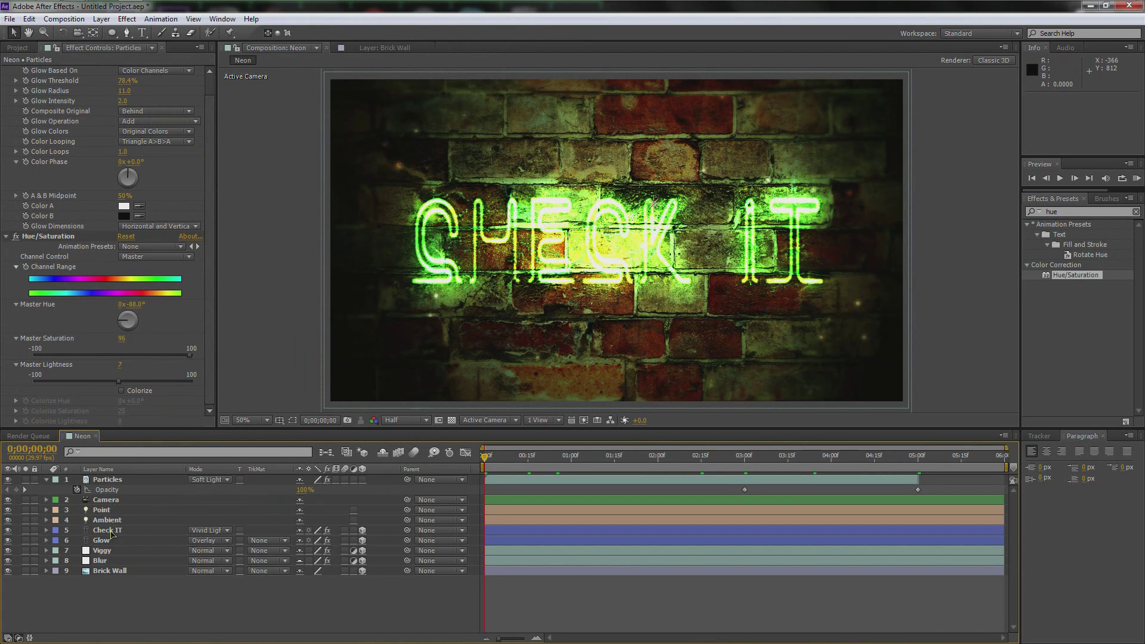
{"action": "left_click", "coordinate": [103, 540]}
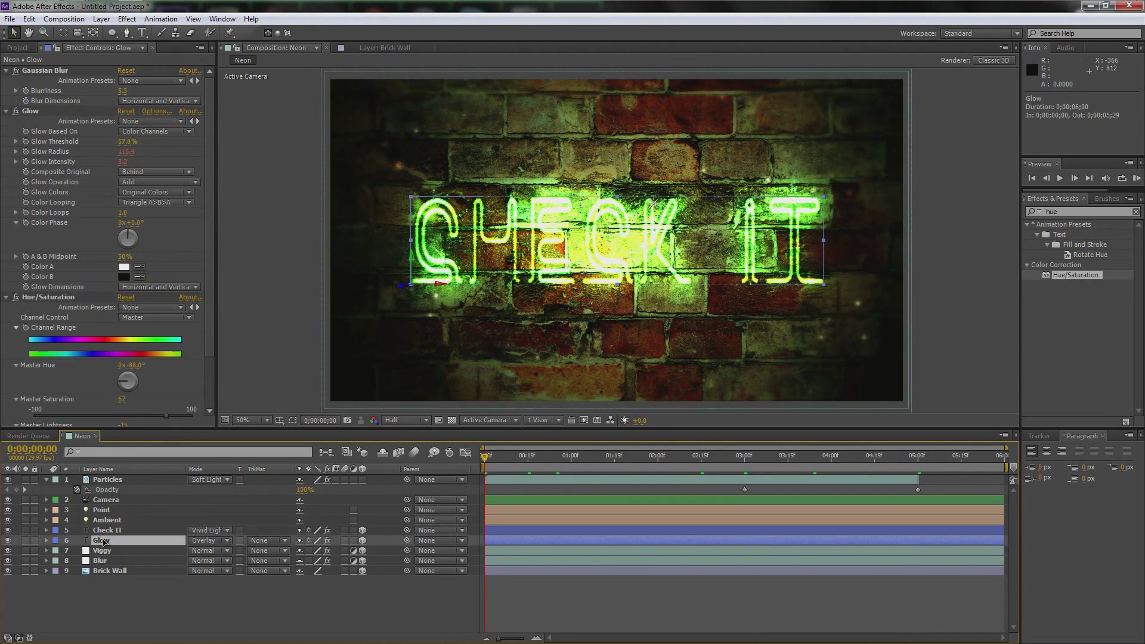
{"action": "left_click", "coordinate": [134, 145]}
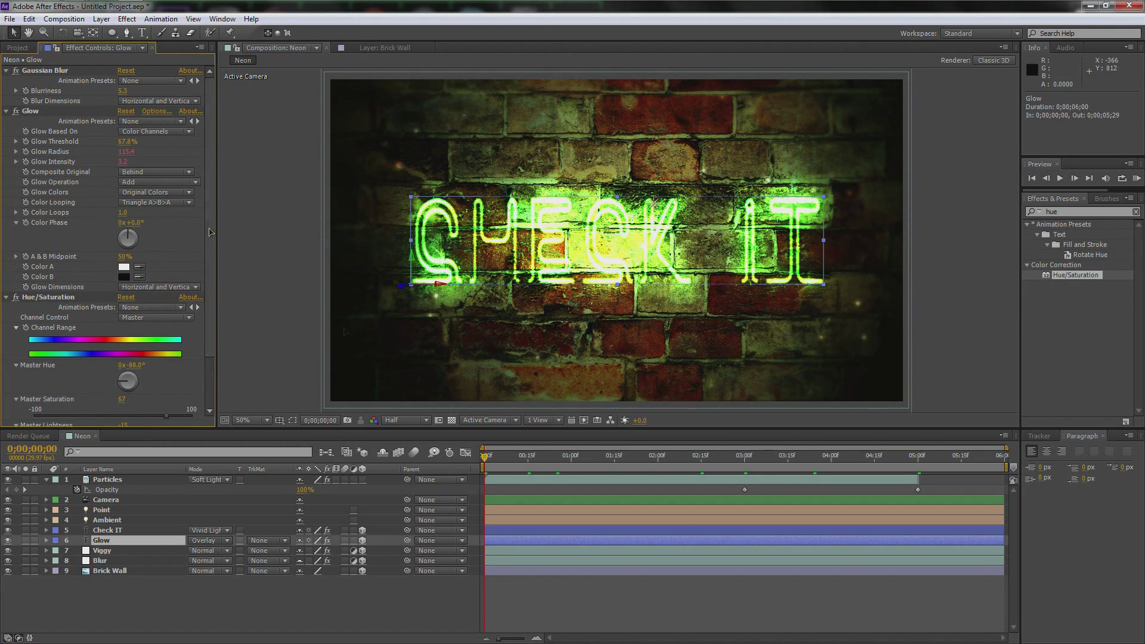
{"action": "left_click", "coordinate": [201, 152]}
{"action": "left_click_drag", "start_coordinate": [201, 153], "coordinate": [201, 153]}
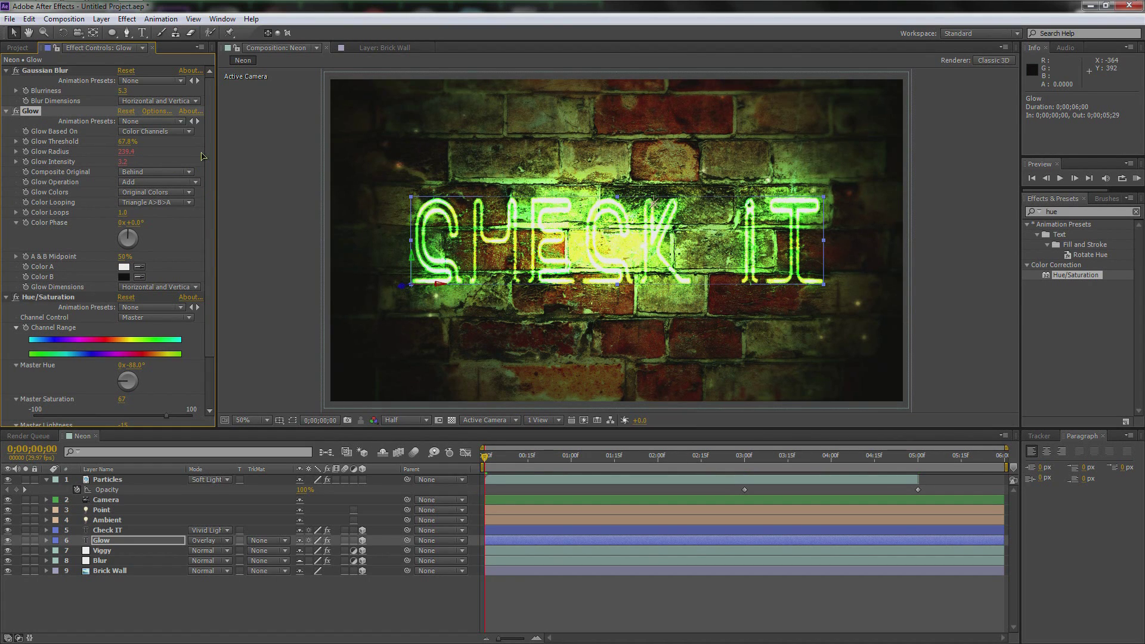
{"action": "left_click", "coordinate": [705, 459]}
{"action": "left_click", "coordinate": [788, 458]}
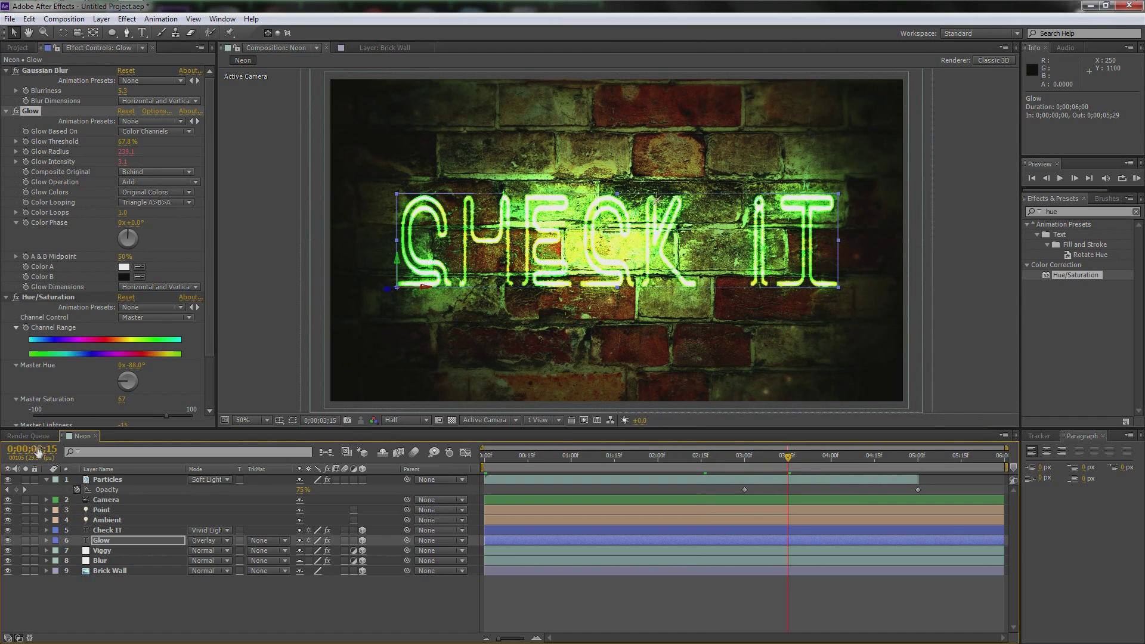
- Save the render output to the Desktop as the Windows Media file Neon and start rendering
{"action": "key", "text": "ctrl+m"}
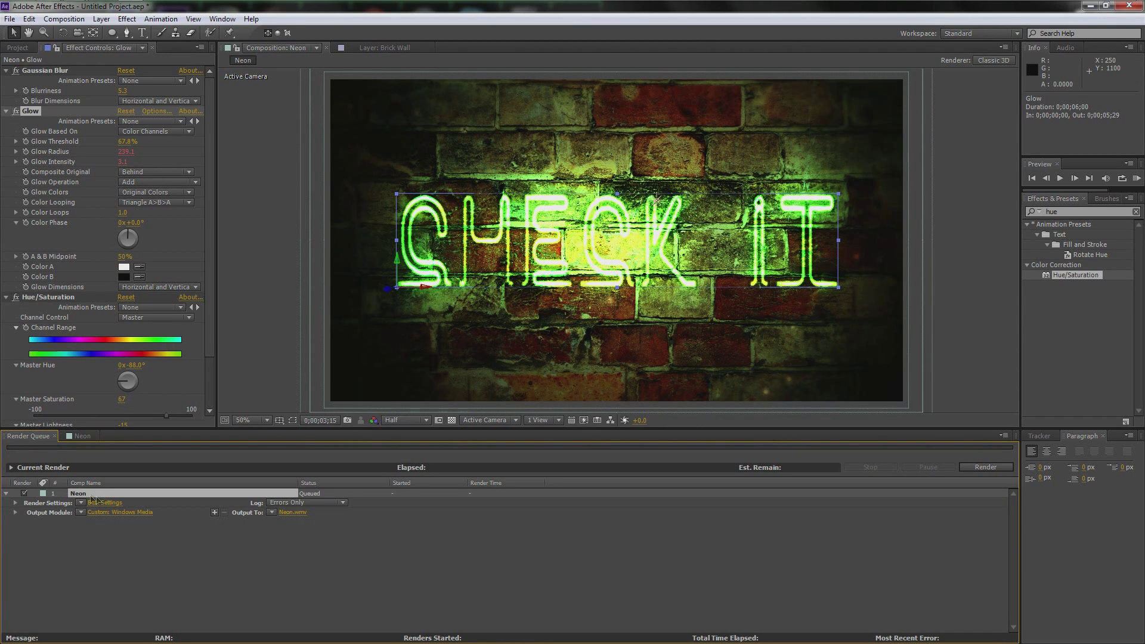
{"action": "left_click", "coordinate": [292, 513]}
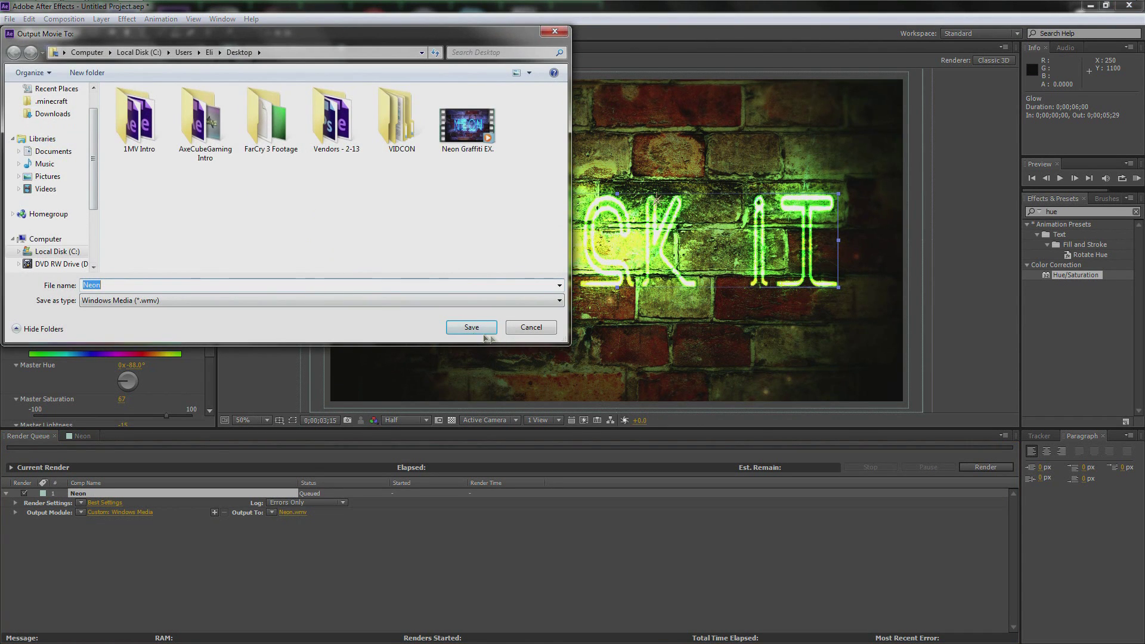
{"action": "left_click", "coordinate": [488, 331]}
{"action": "left_click", "coordinate": [985, 468]}
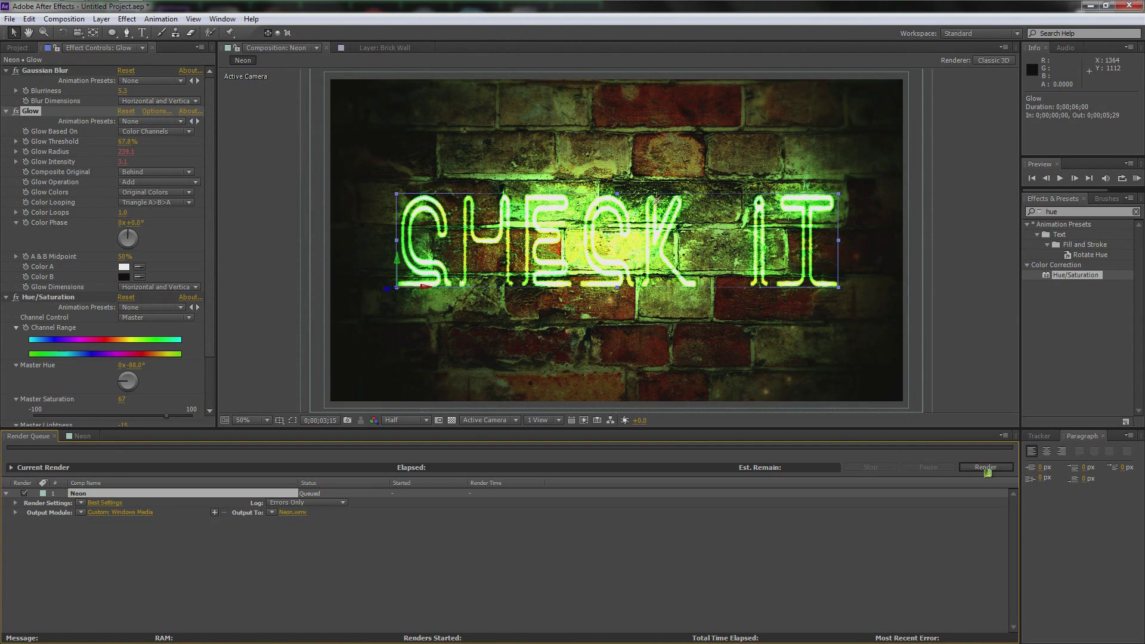